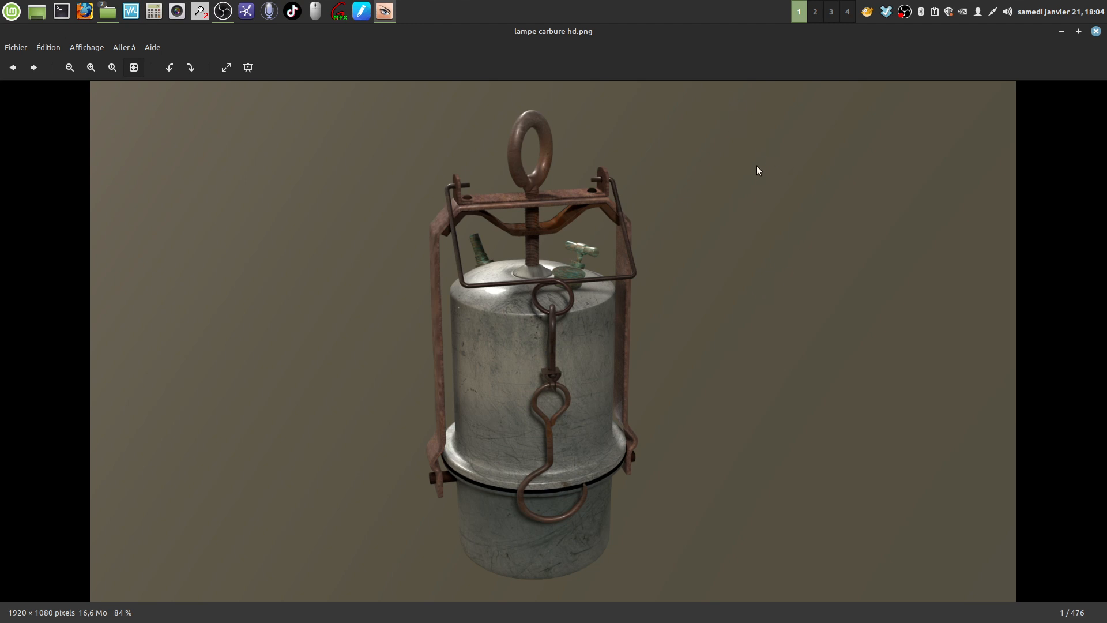
Minimize the current lamp image and view lampe de Carmaux1.jpg and LAMPE DE VÉLO.png from the dessins blender 2017 folder.
click(1063, 31)
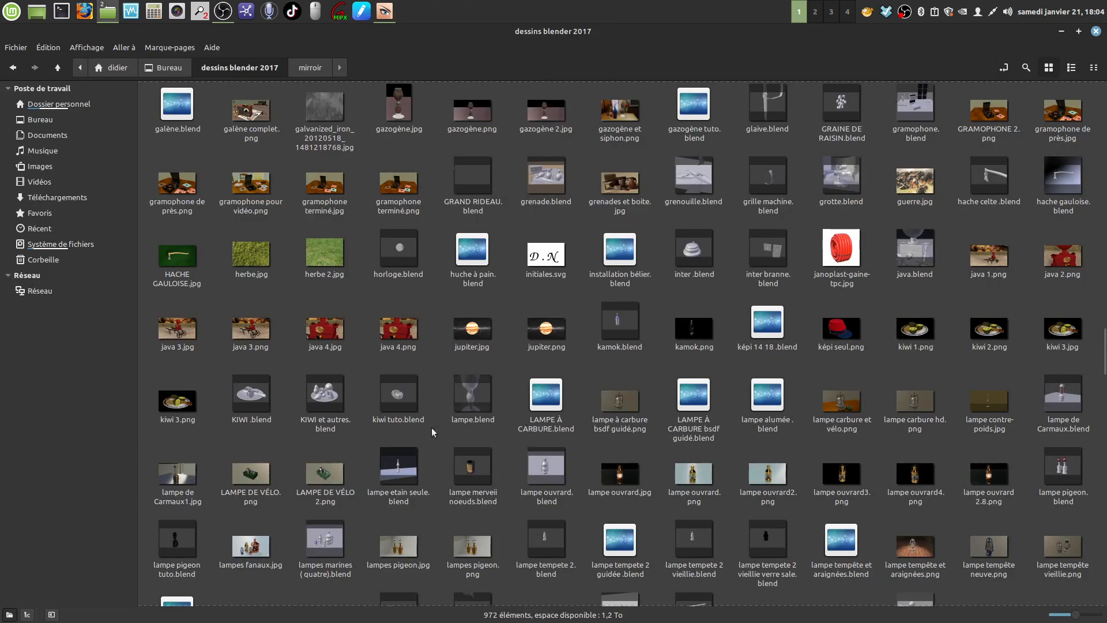
double_click(177, 477)
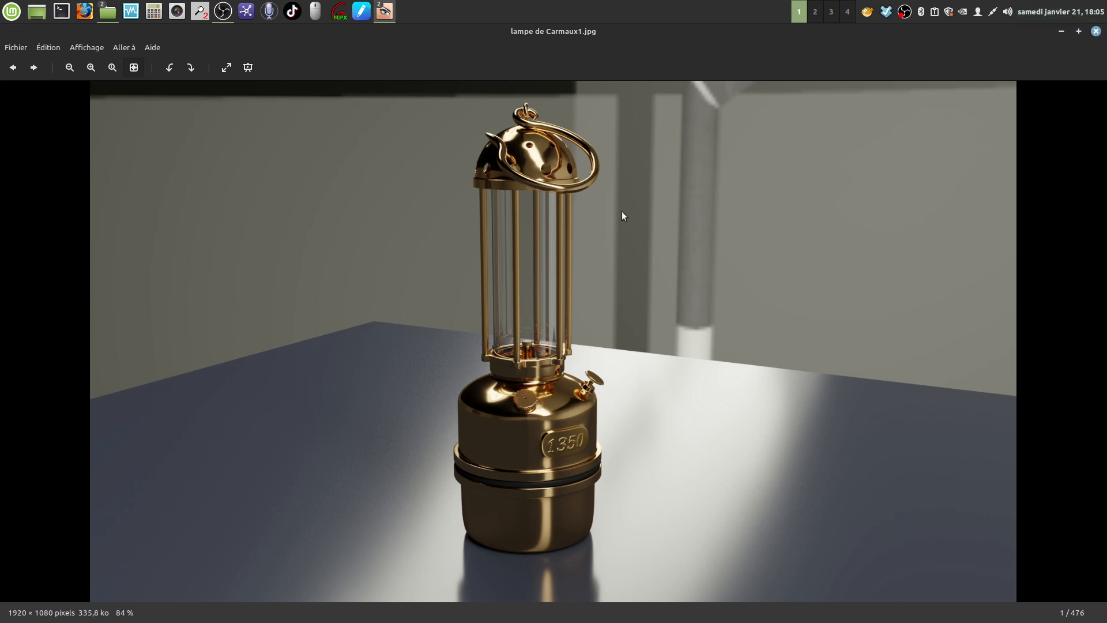
click(1096, 31)
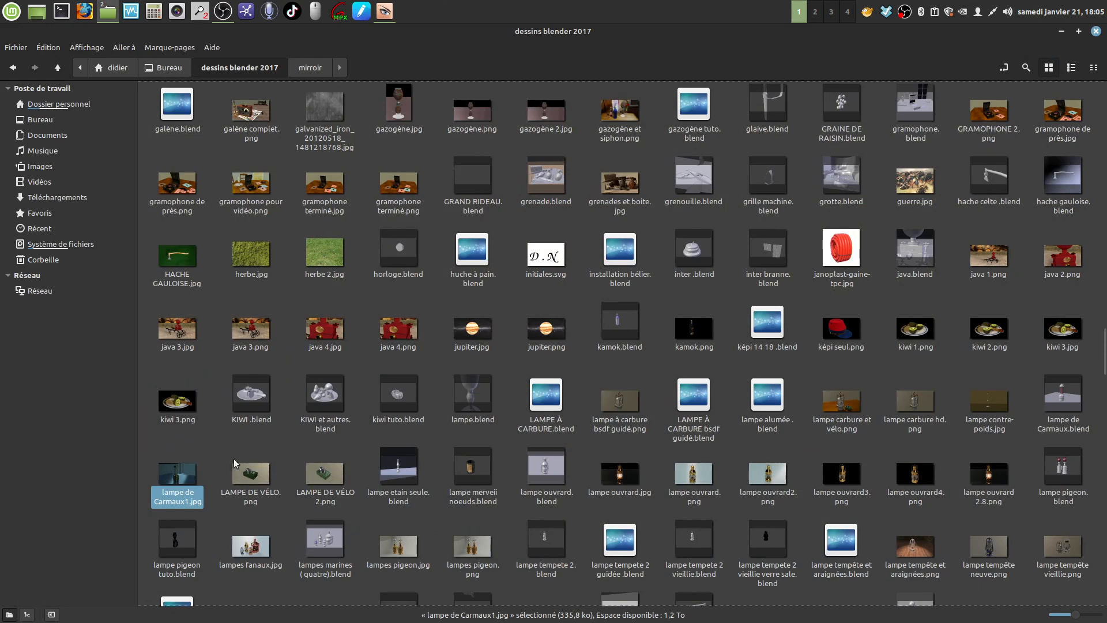
double_click(251, 469)
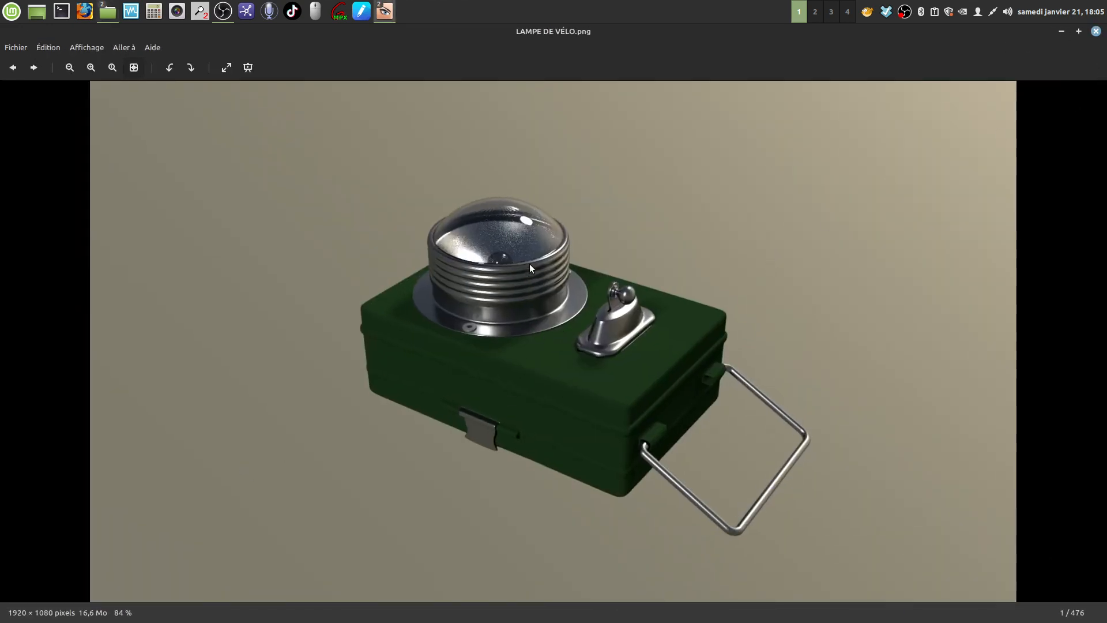
click(1096, 31)
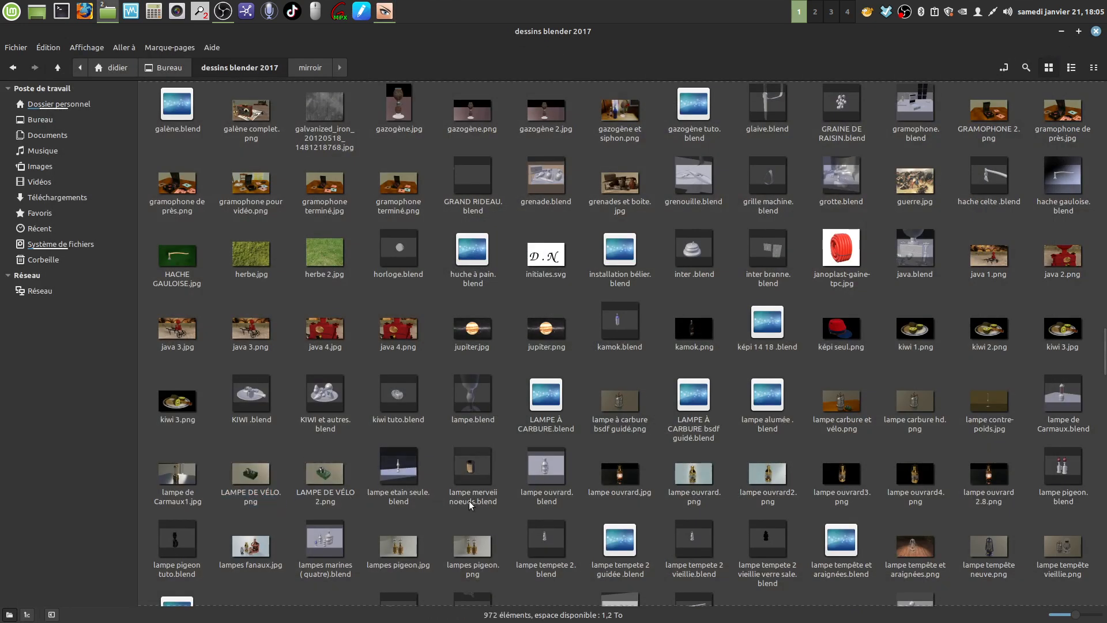
View the renders lampe ouvrard.png and lampe carbure et vélo.png, closing each one after inspecting it.
double_click(696, 472)
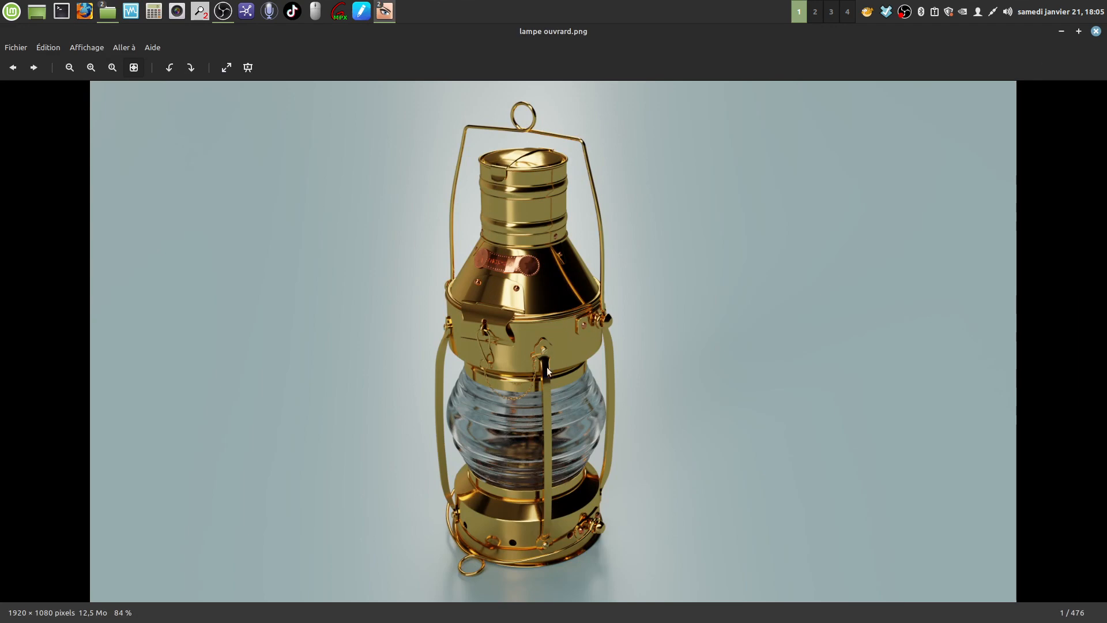
click(1096, 31)
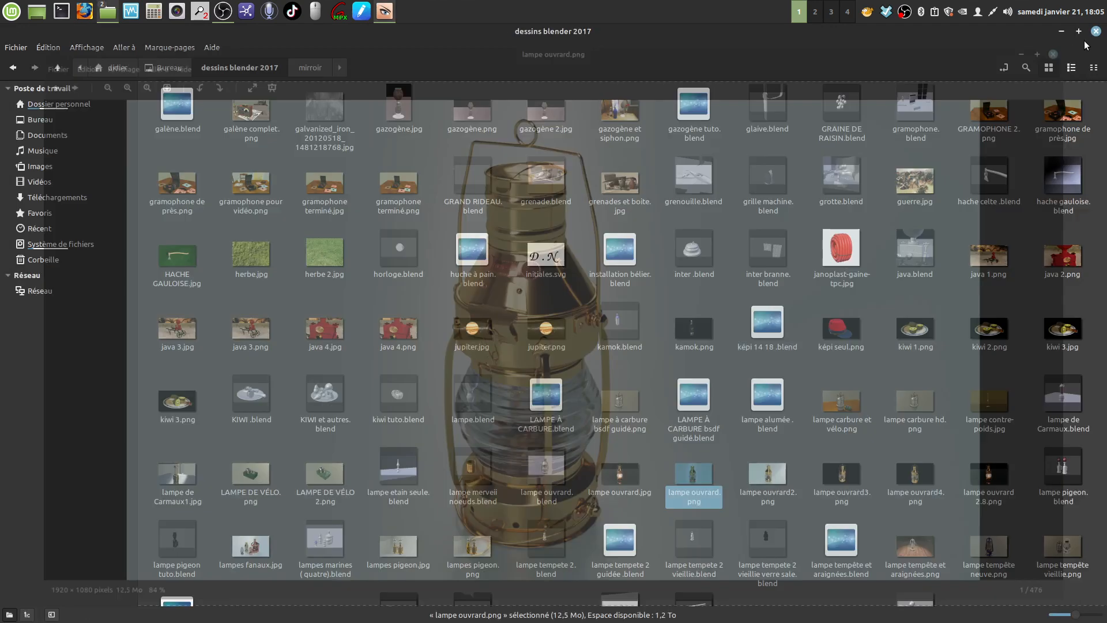
click(645, 378)
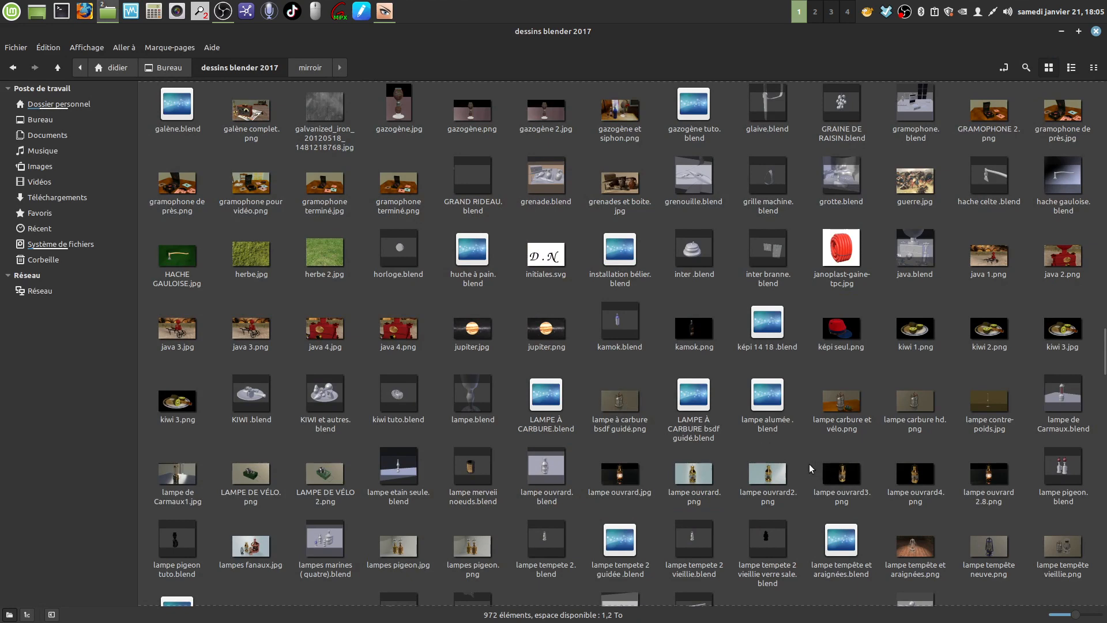
double_click(845, 401)
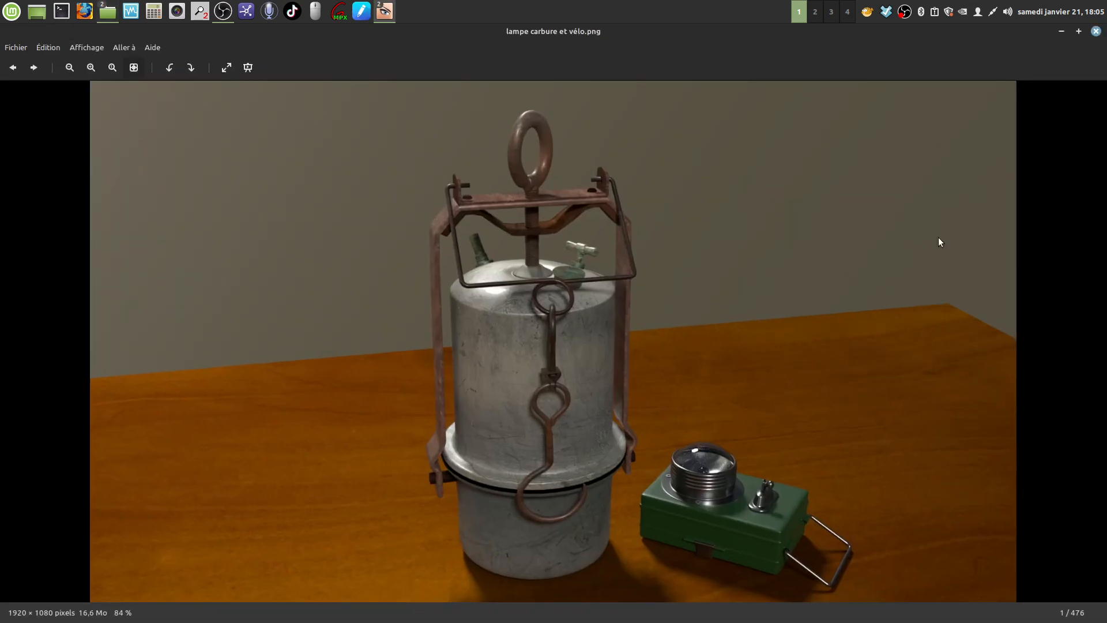
click(1096, 32)
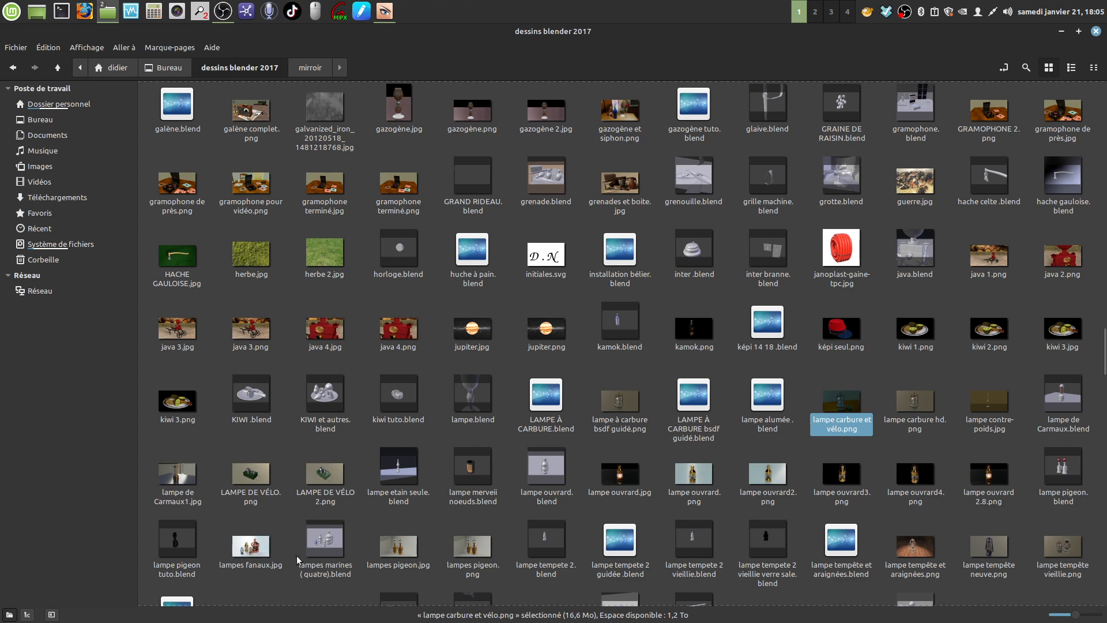
View the renders lampes pigeon.jpg and lampes fanaux.jpg, closing each one after inspecting it.
double_click(400, 545)
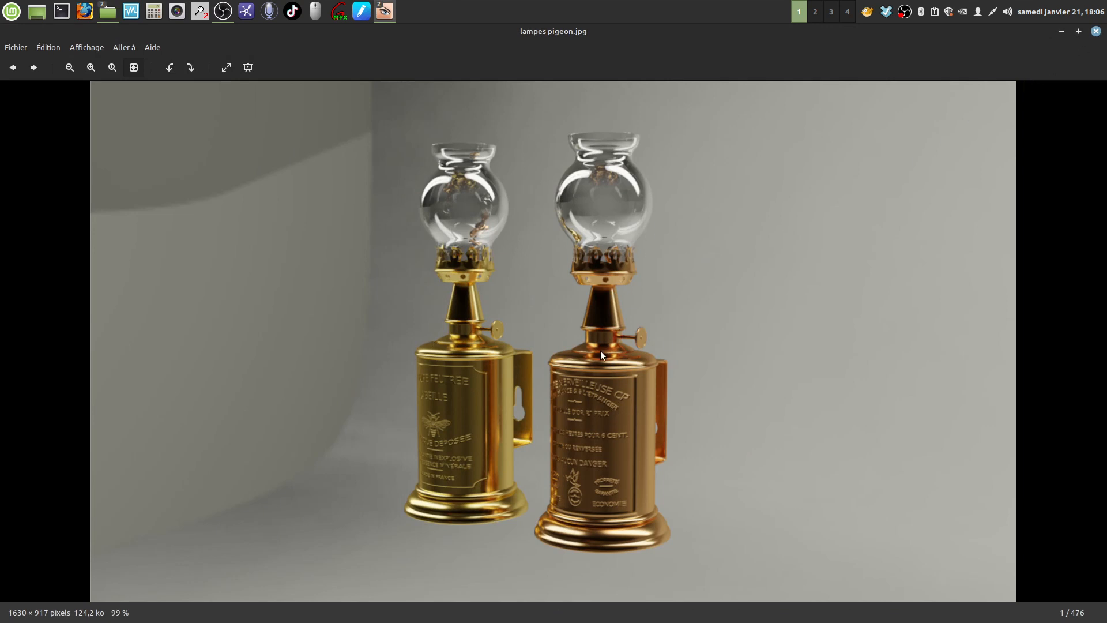
click(1097, 31)
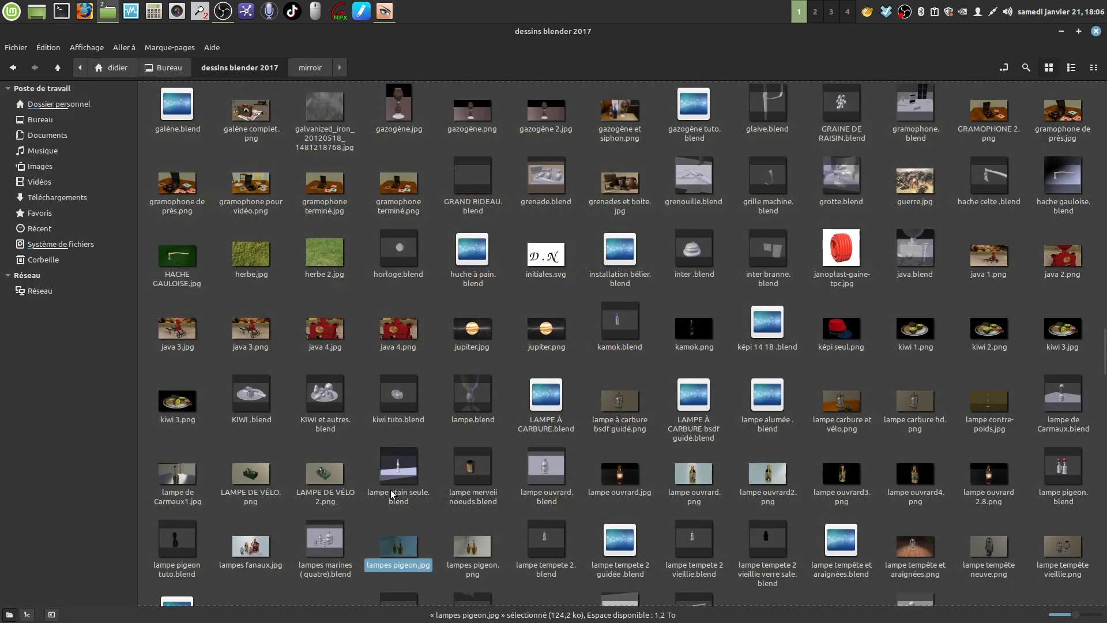
double_click(247, 548)
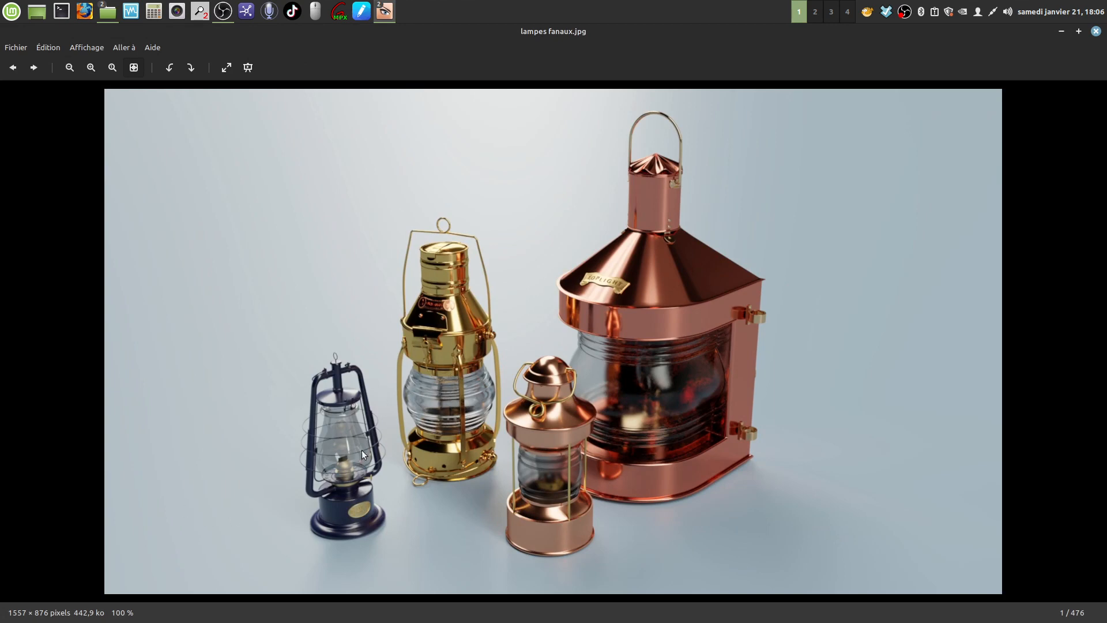
click(1096, 33)
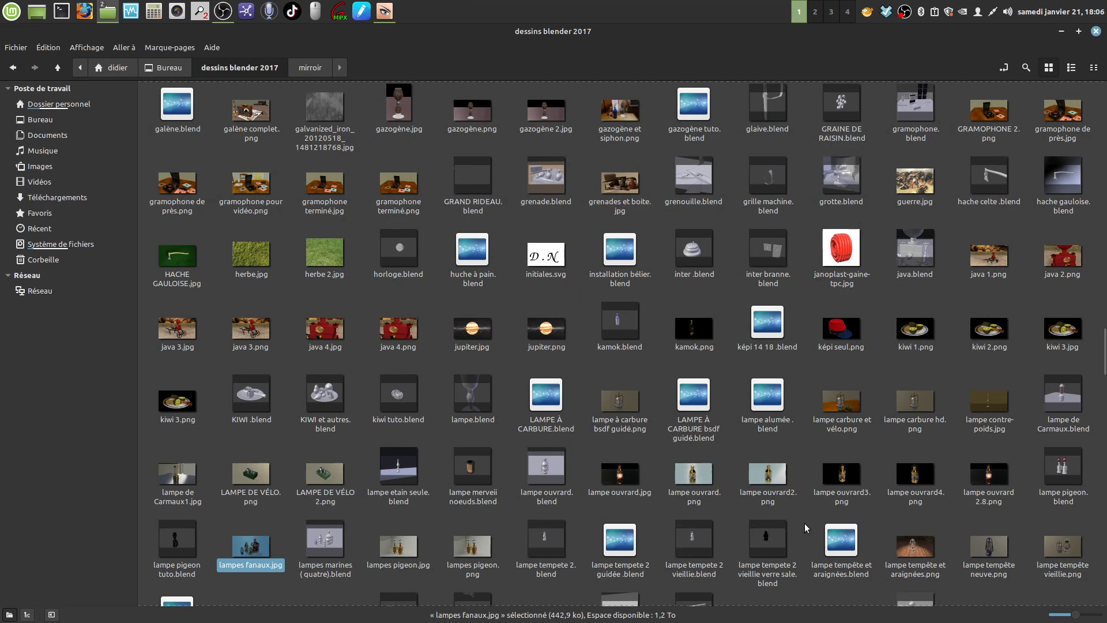
View lampe tempête neuve.png, look through the remaining renders and close the dessins blender 2017 folder.
scroll(805, 524, down, 1)
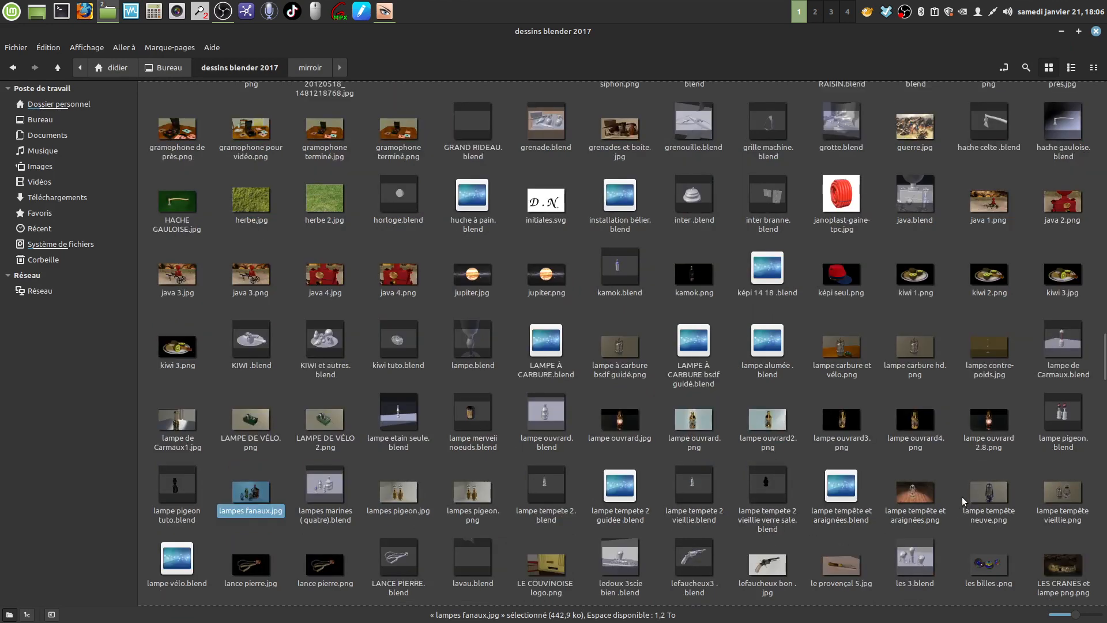
click(991, 491)
double_click(991, 491)
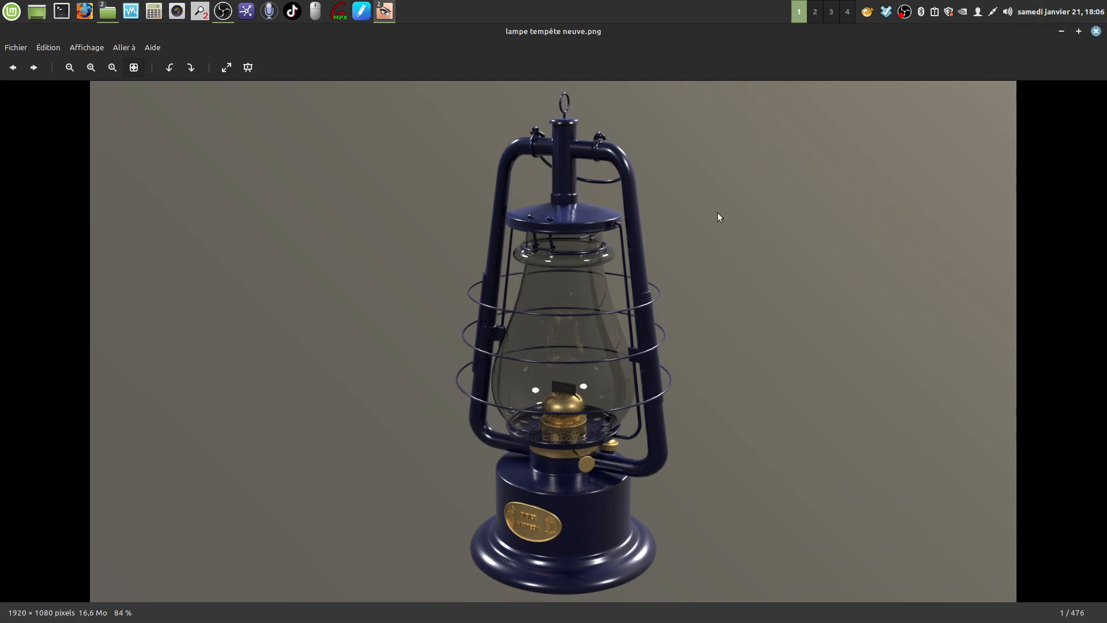
click(1097, 33)
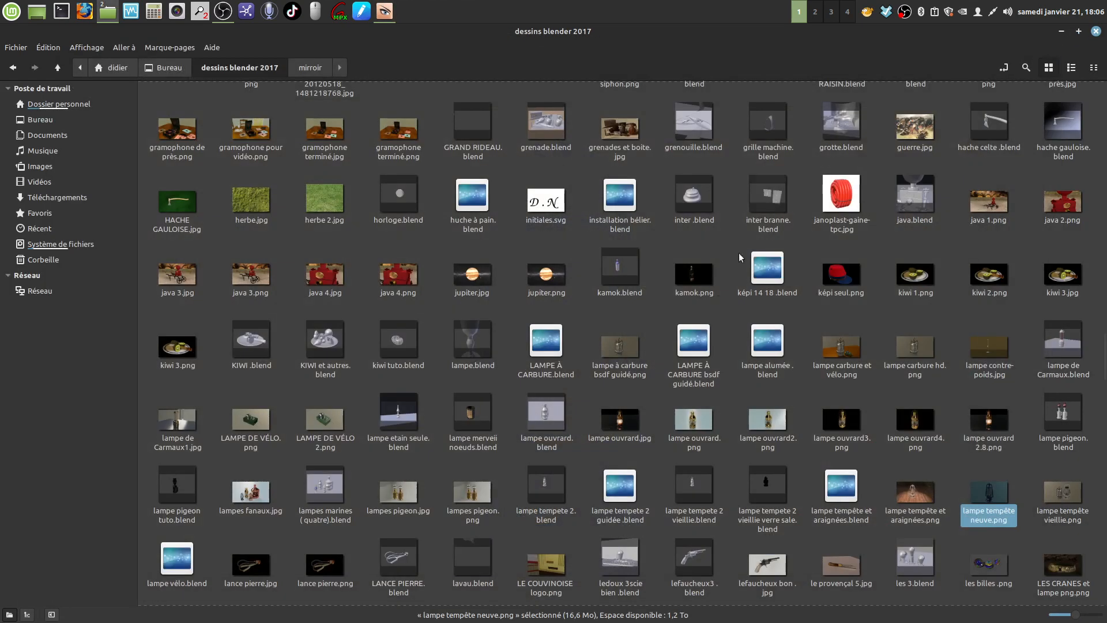
scroll(557, 511, down, 3)
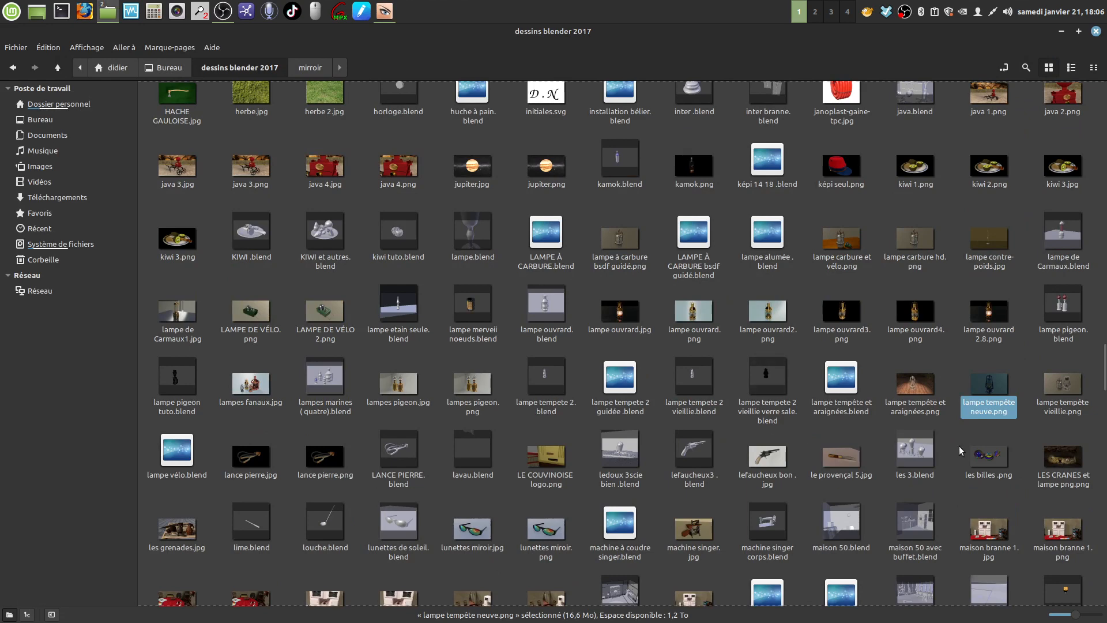
scroll(736, 493, down, 1)
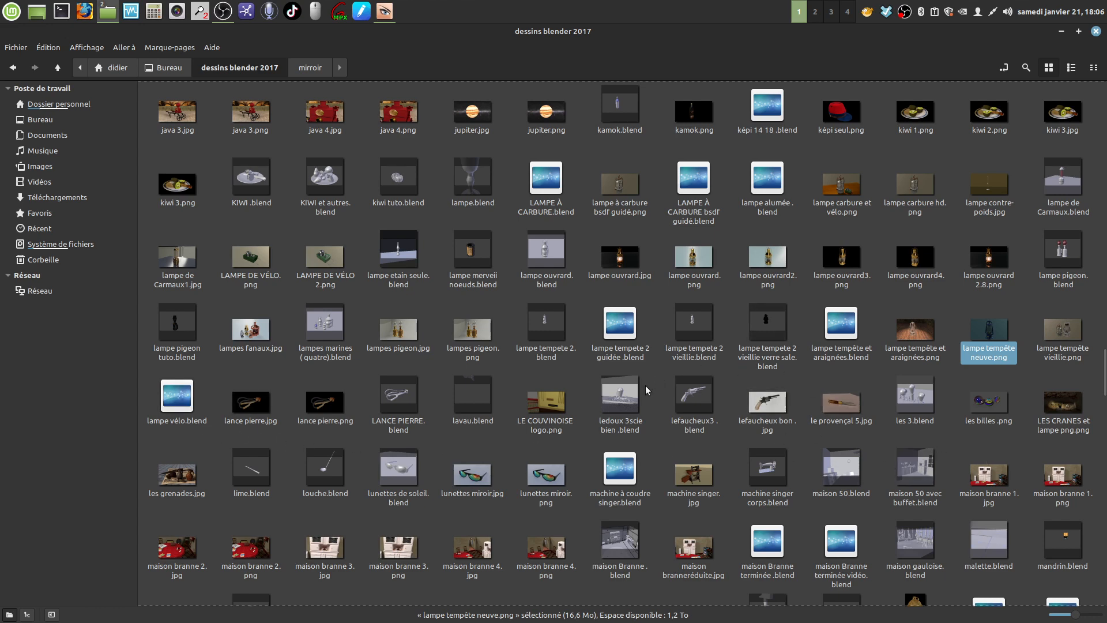
scroll(625, 428, up, 8)
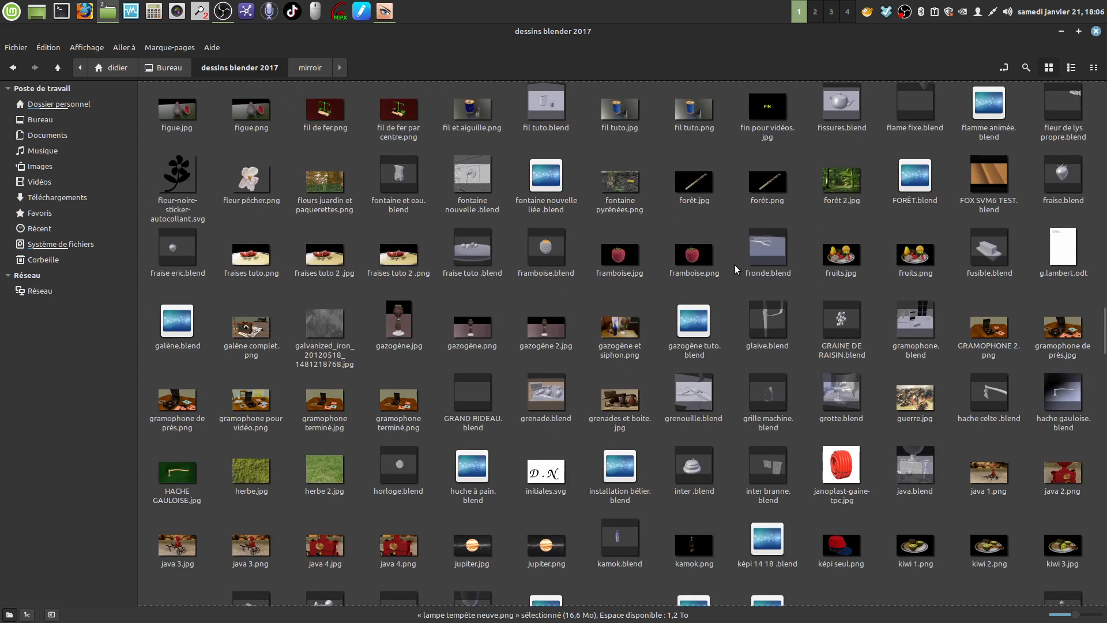
click(1096, 31)
Bring back the lampe carbure hd.png window, unmaximize it and move it off this screen as a reference.
mouse_move(385, 11)
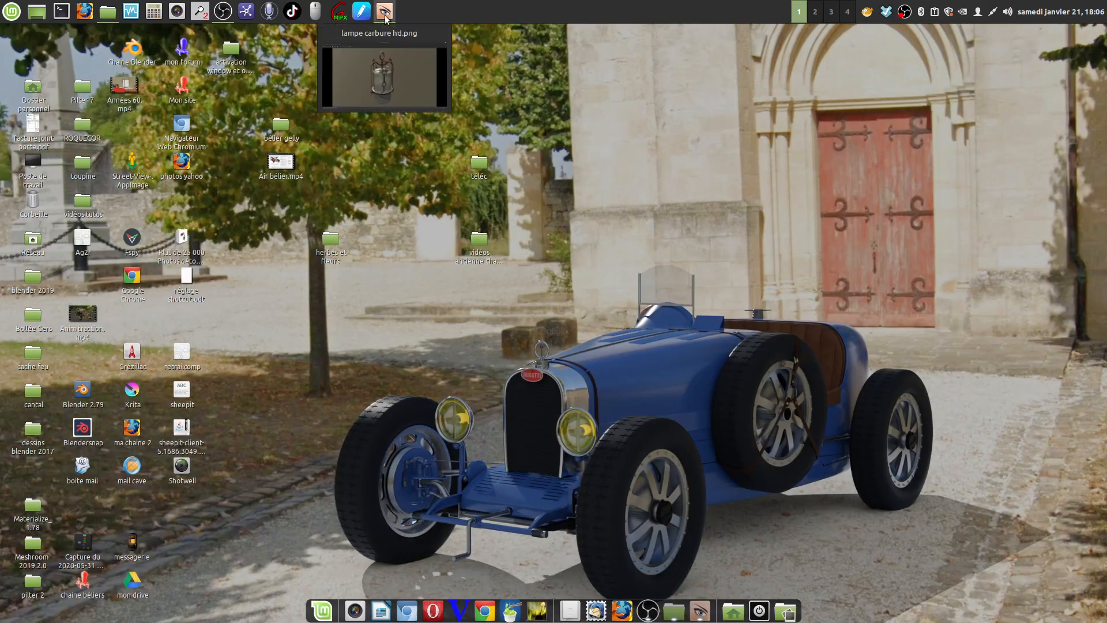
click(388, 75)
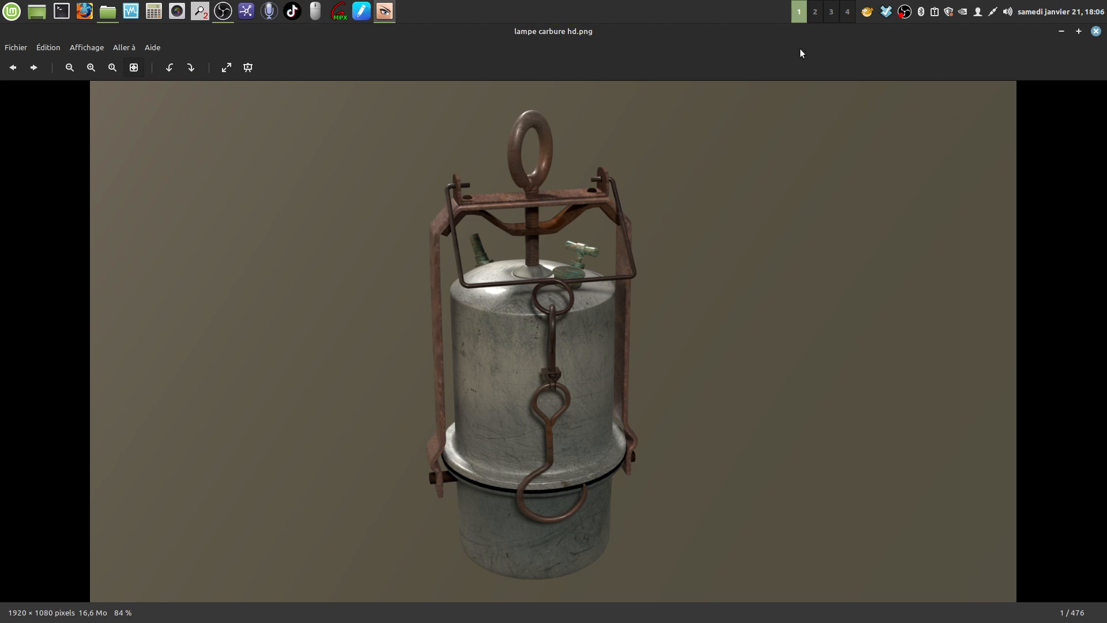
click(1080, 33)
drag(651, 72, 1106, 13)
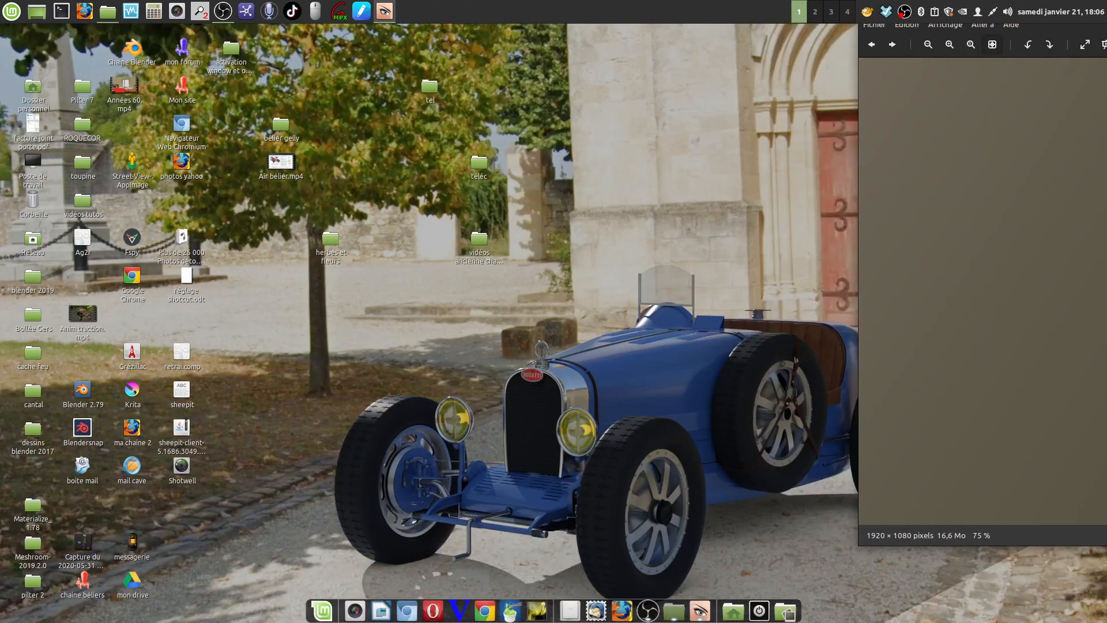
drag(914, 13, 1106, 13)
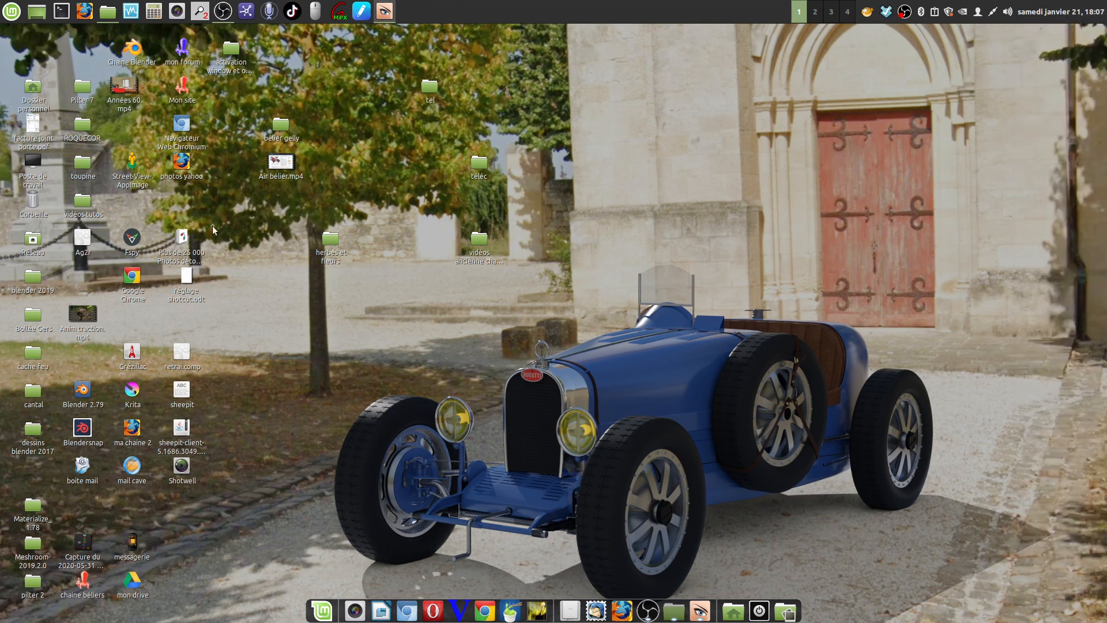
Launch Blender and add a mesh cylinder at the scene origin.
double_click(73, 426)
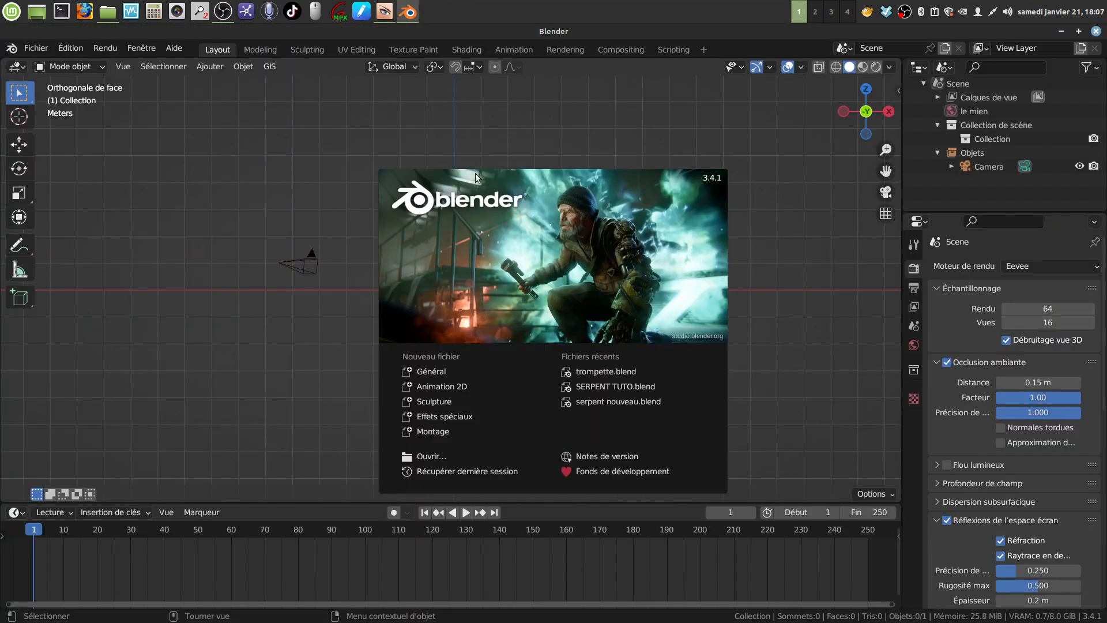
click(285, 204)
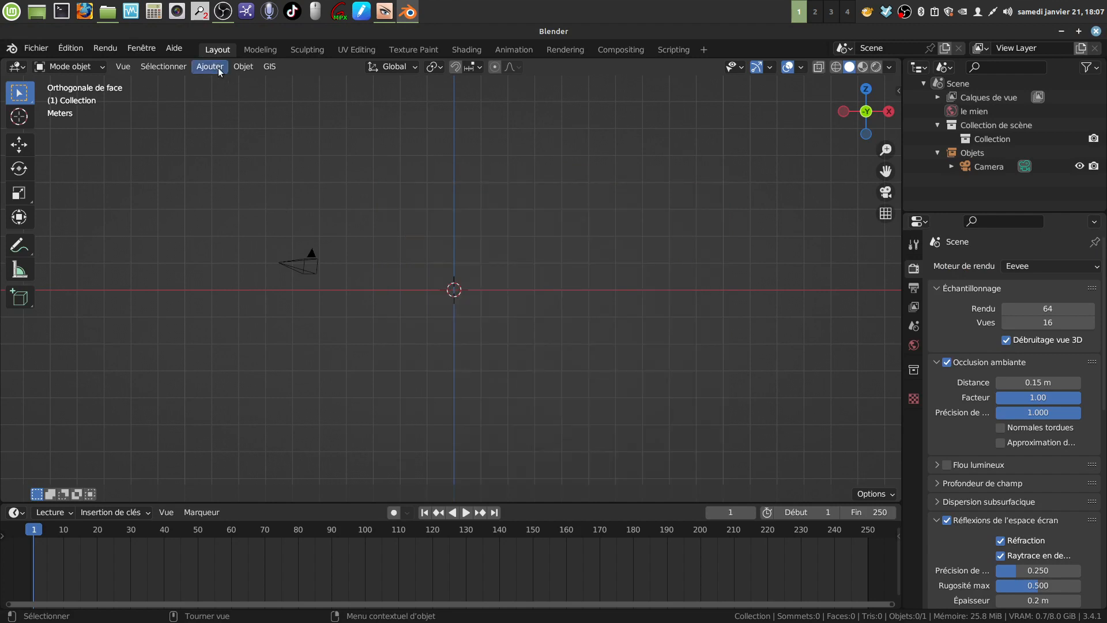
click(203, 67)
mouse_move(217, 97)
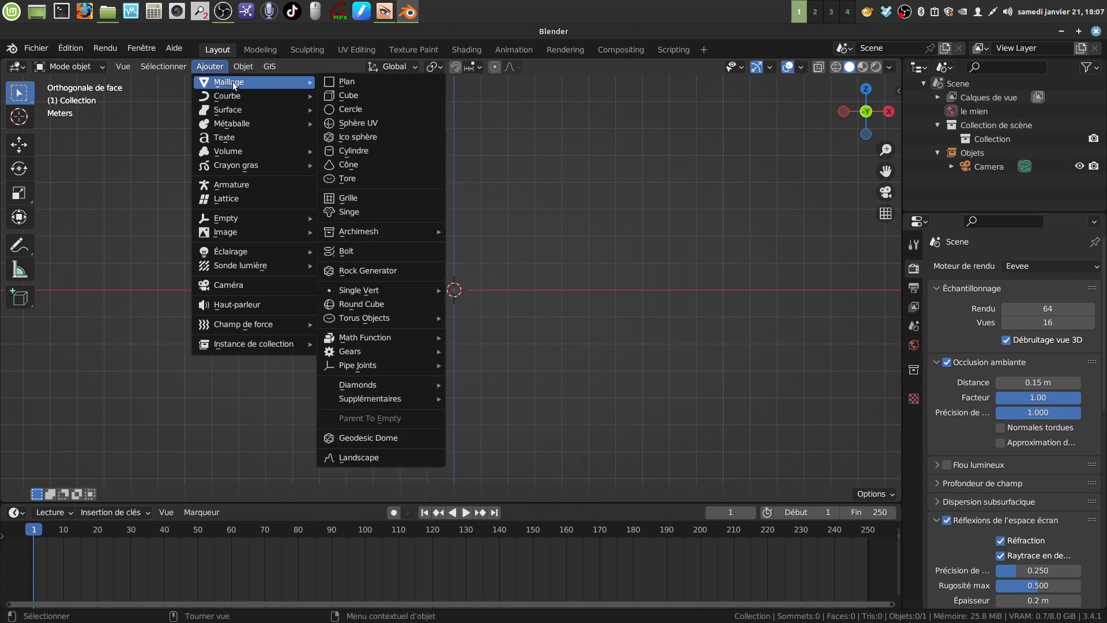
click(365, 153)
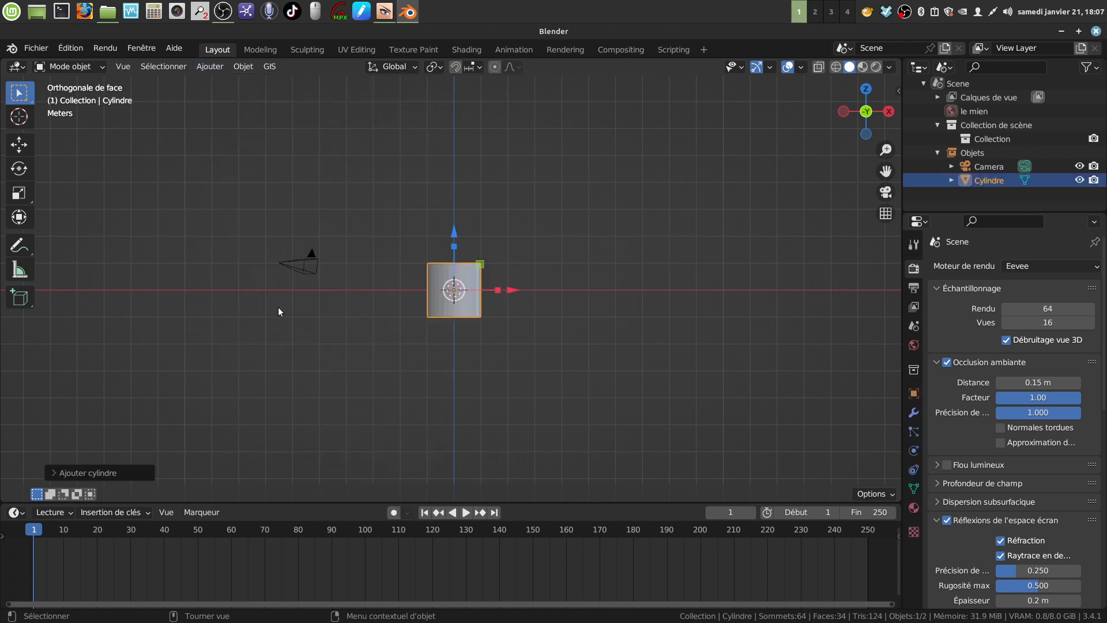
Set the new cylinder to 18 vertices with the cap fill type Rien.
click(57, 474)
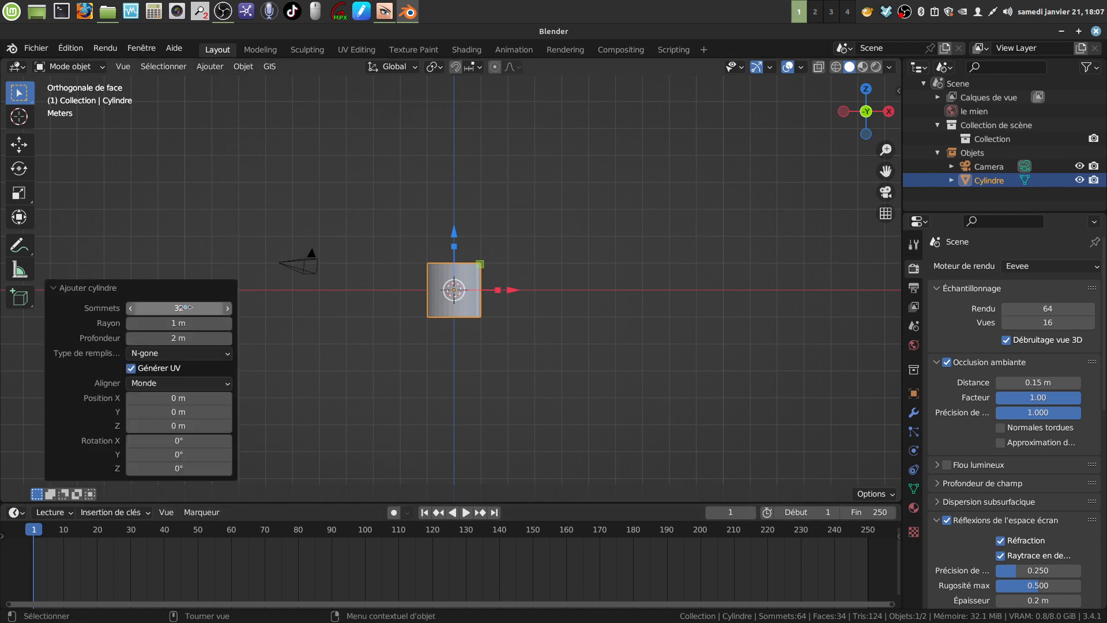
click(187, 308)
key(BackSpace)
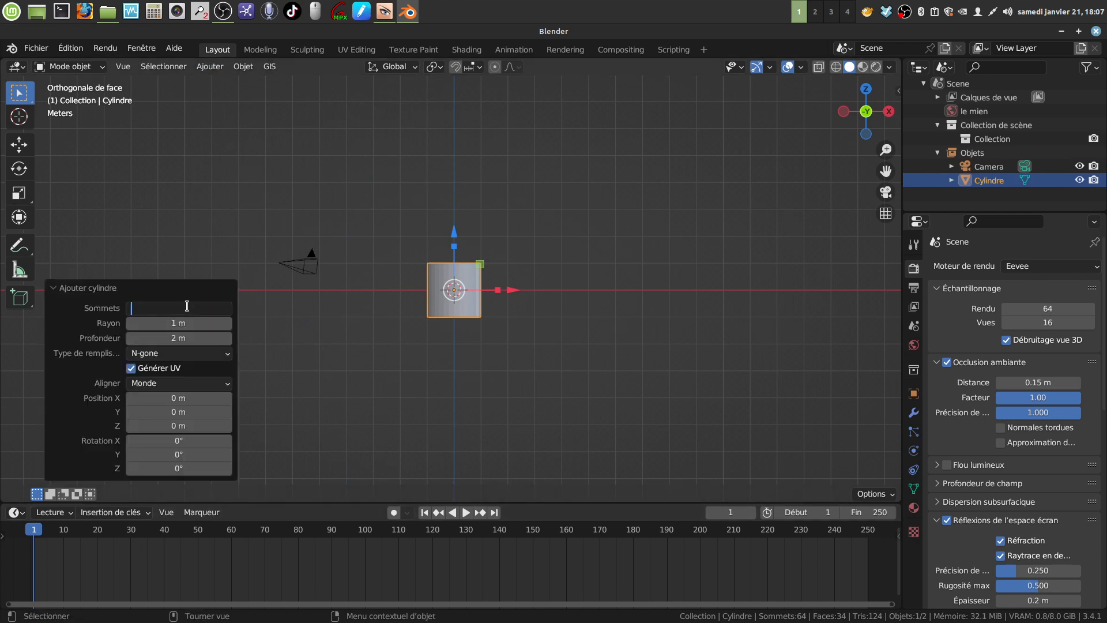
text(18)
key(Return)
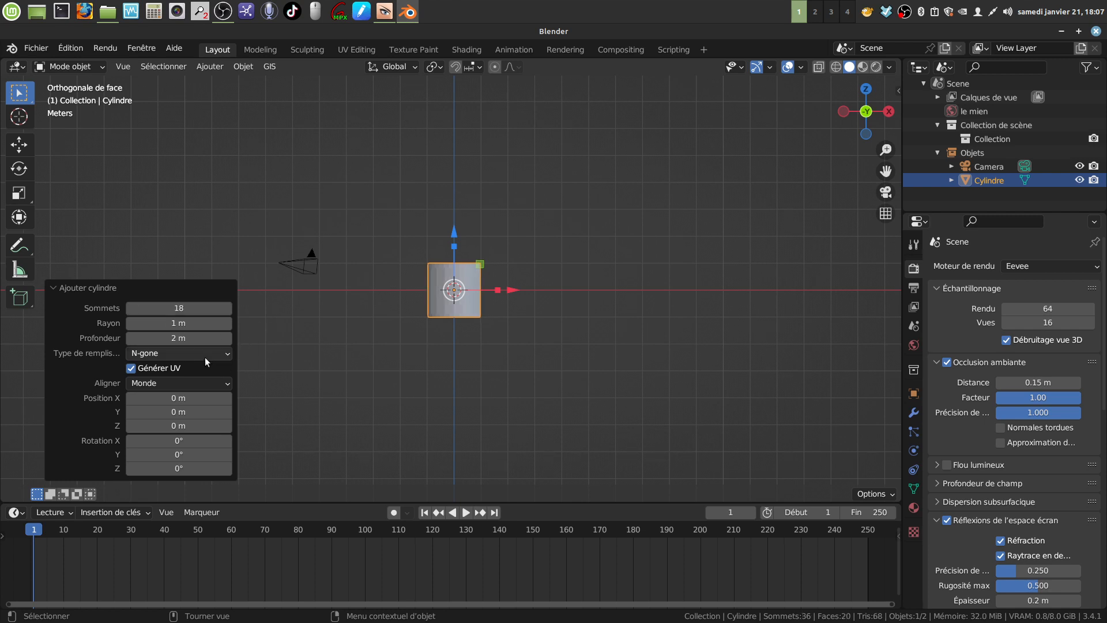
click(230, 355)
click(203, 368)
Put the open cylinder into Edit Mode, seen in perspective from above.
scroll(505, 346, up, 1)
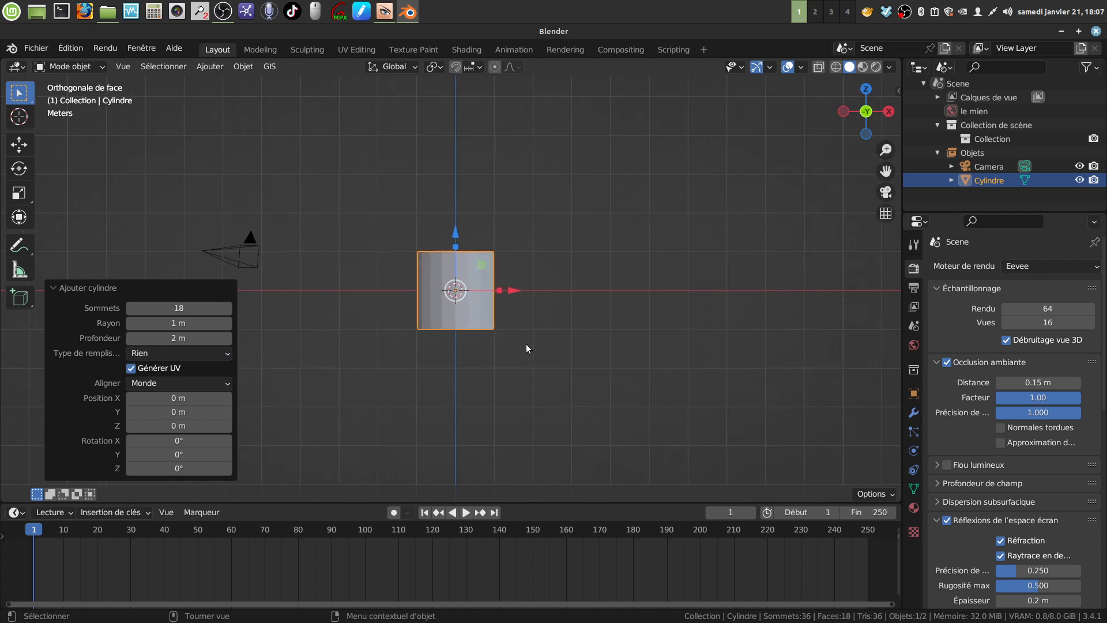
scroll(526, 344, up, 1)
shift+middle_drag(526, 322, 509, 320)
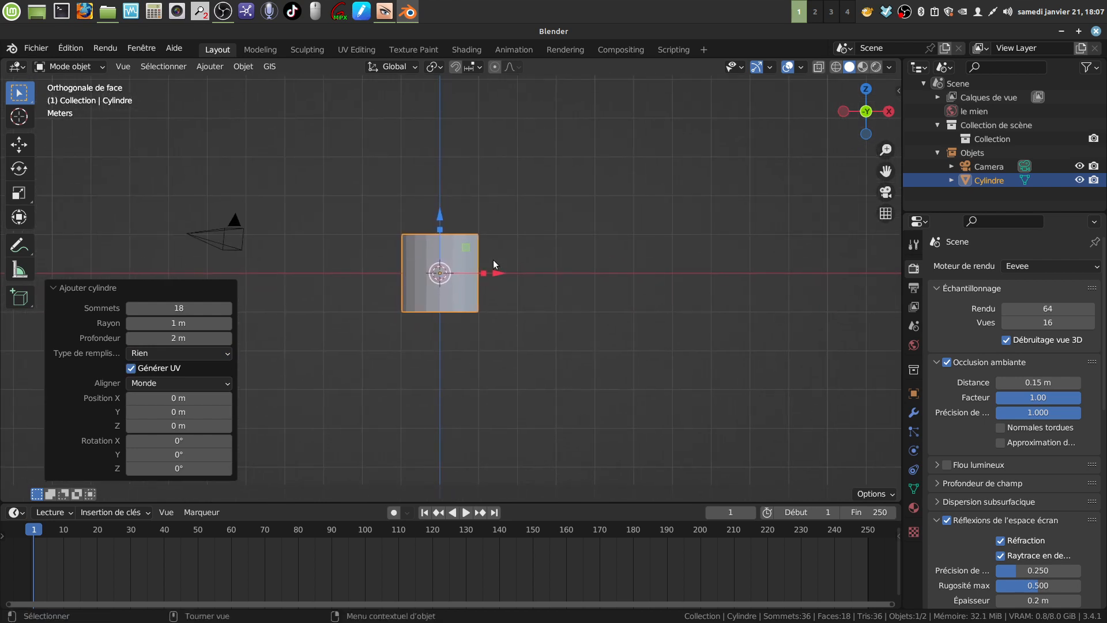
middle_drag(482, 245, 466, 296)
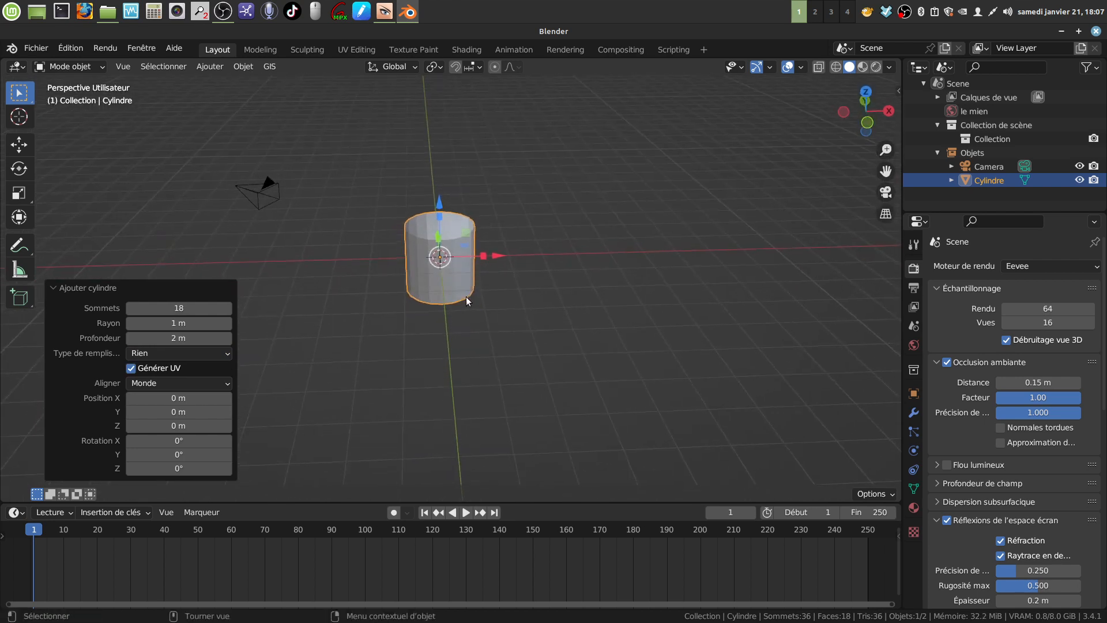
scroll(470, 271, up, 4)
key(Tab)
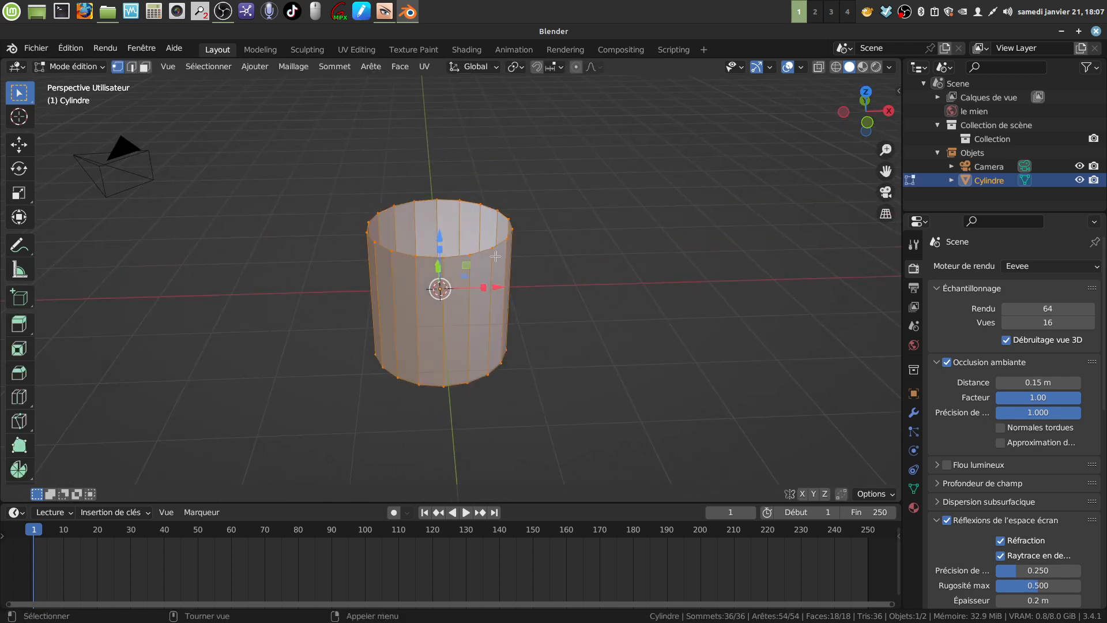
Extrude the cylinder's top edge loop inward, scaling it to about 0.208 to form a flat cap with a small central opening.
alt+click(485, 252)
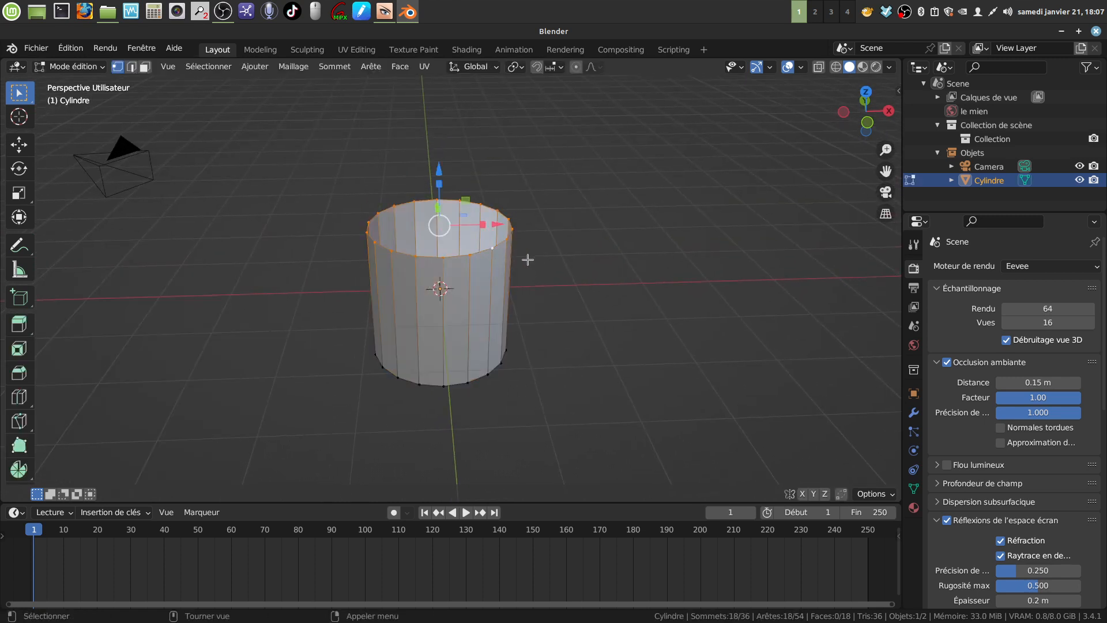
key(e)
key(s)
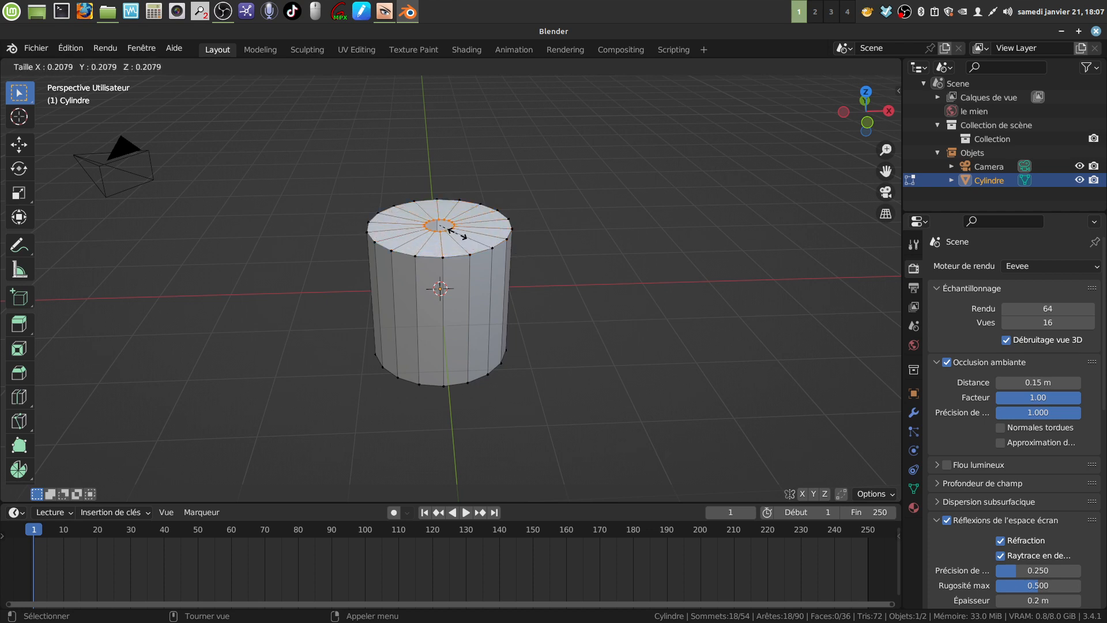
click(459, 233)
Extrude the small inner loop of the cap again and collapse it to the cap's centre.
key(e)
key(s)
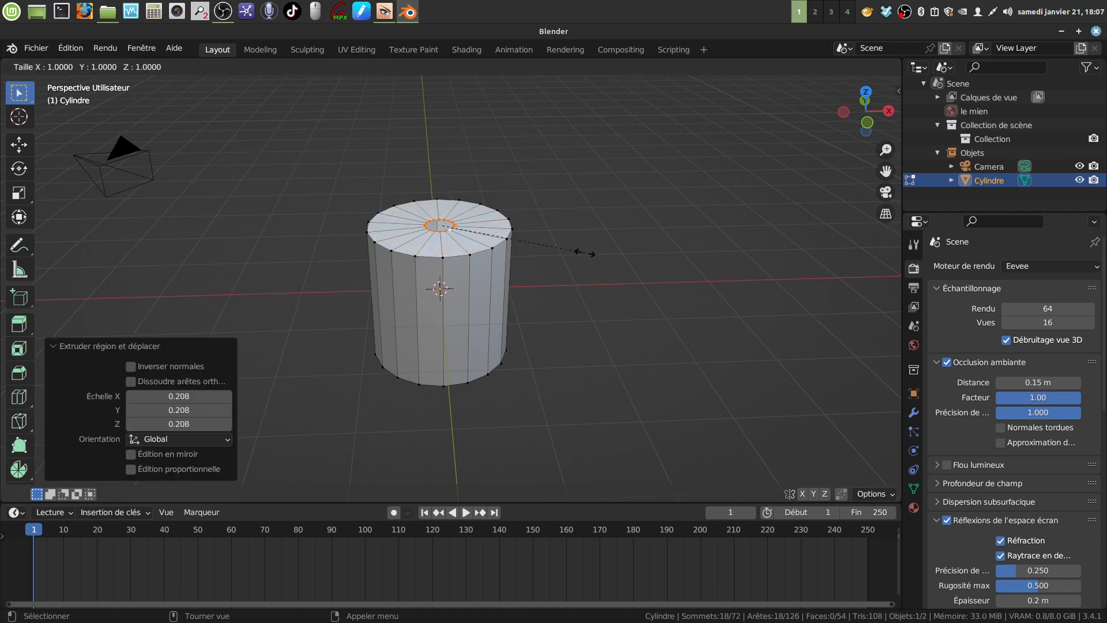
right_click(585, 252)
click(550, 256)
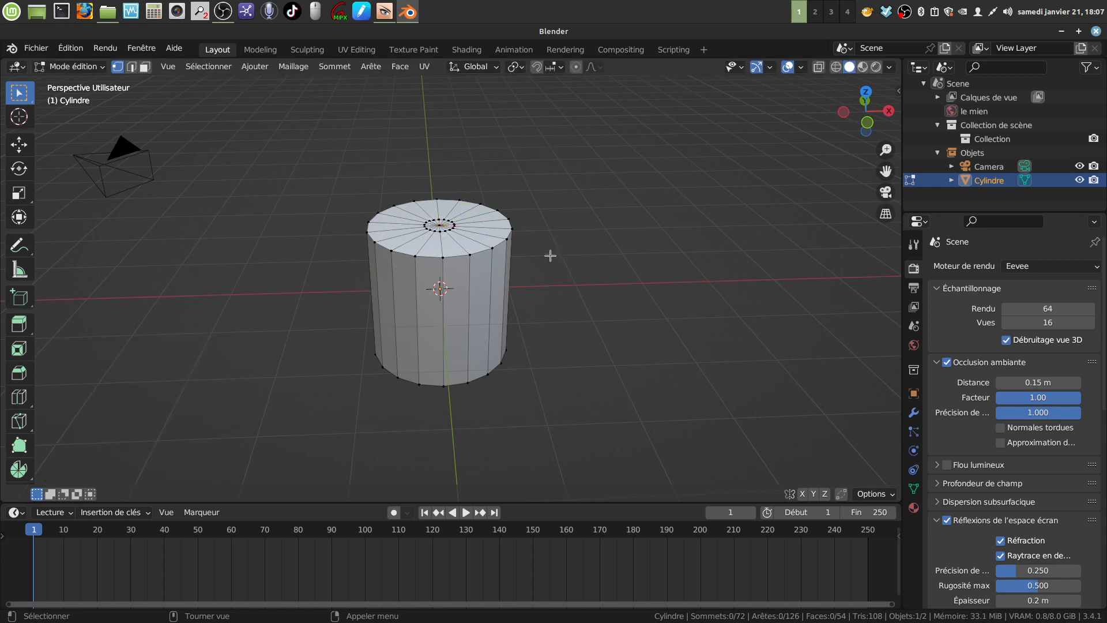
Select the whole mesh and merge its overlapping vertices by distance.
key(a)
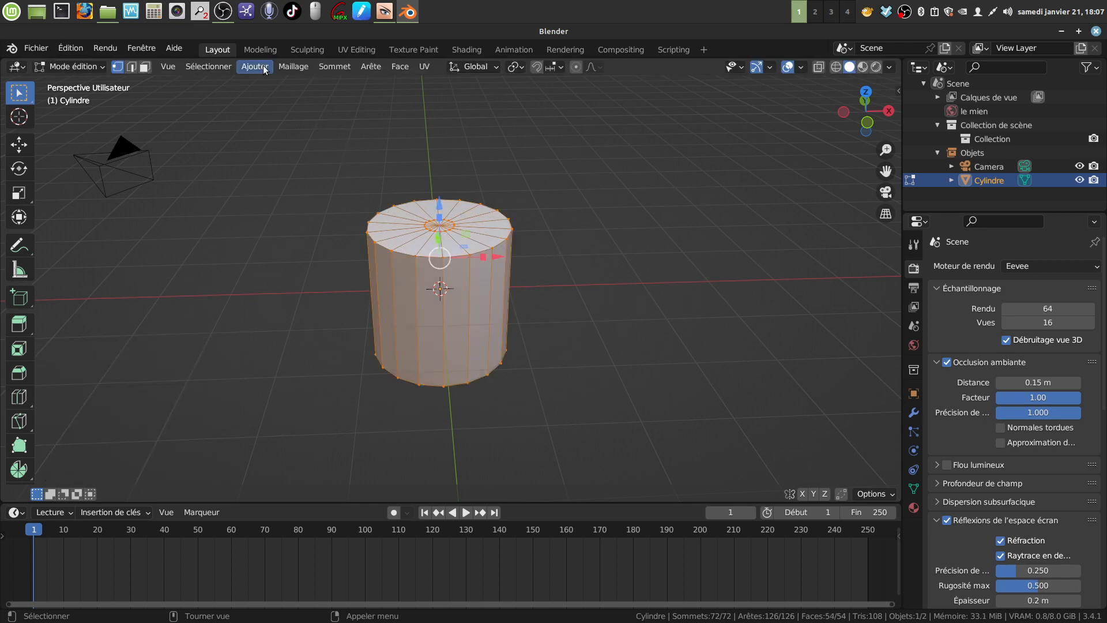
click(295, 67)
mouse_move(306, 380)
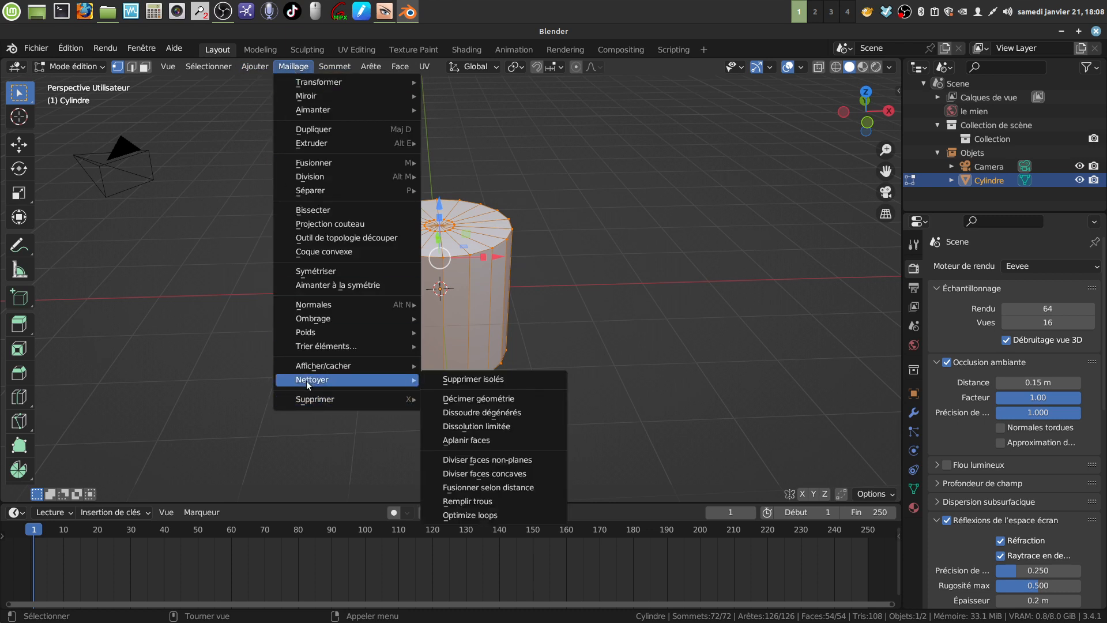
click(517, 487)
Cut two evenly spaced edge loops into the cap between its outer rim and the small inner ring, then clear the selection.
scroll(528, 393, up, 2)
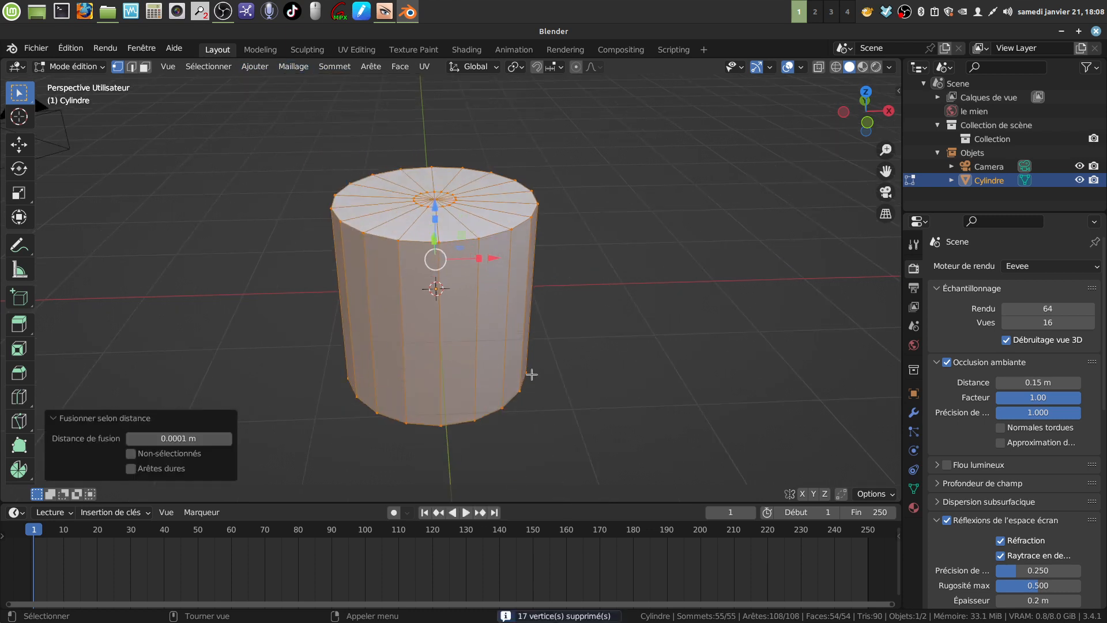
middle_drag(531, 375, 507, 356)
middle_drag(494, 271, 513, 335)
shift+middle_drag(505, 213, 506, 308)
key(ctrl+r)
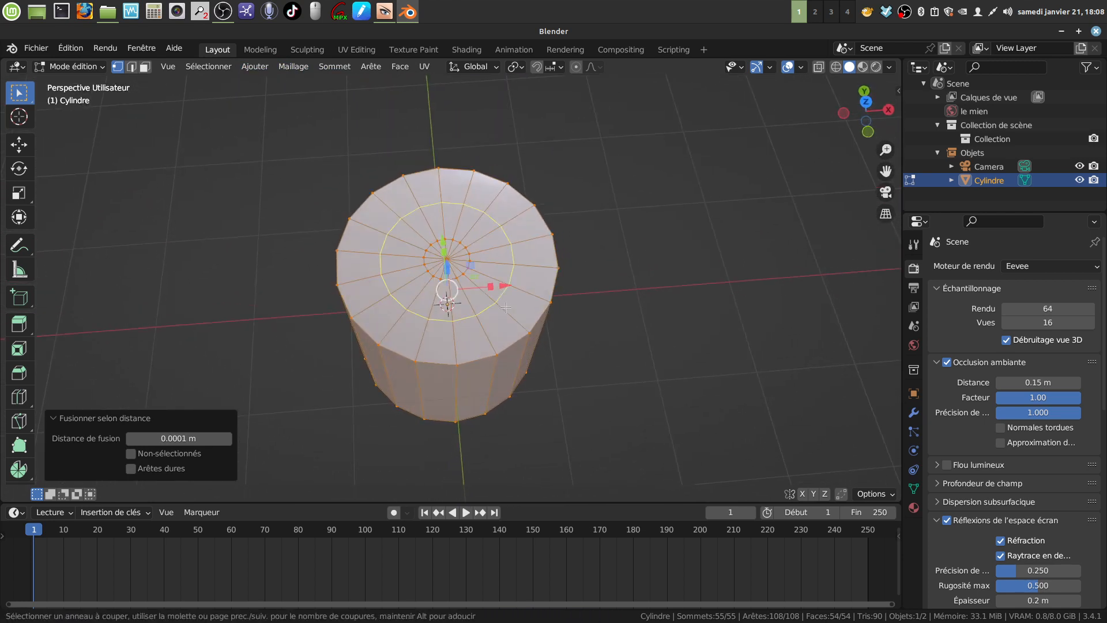
scroll(506, 308, up, 1)
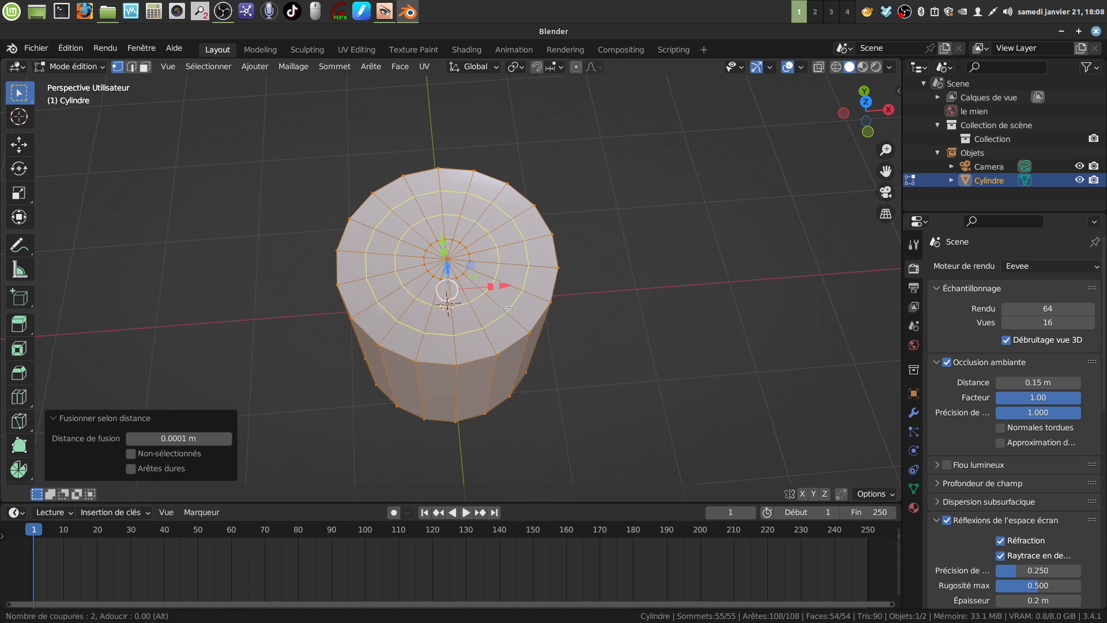
click(506, 308)
right_click(506, 307)
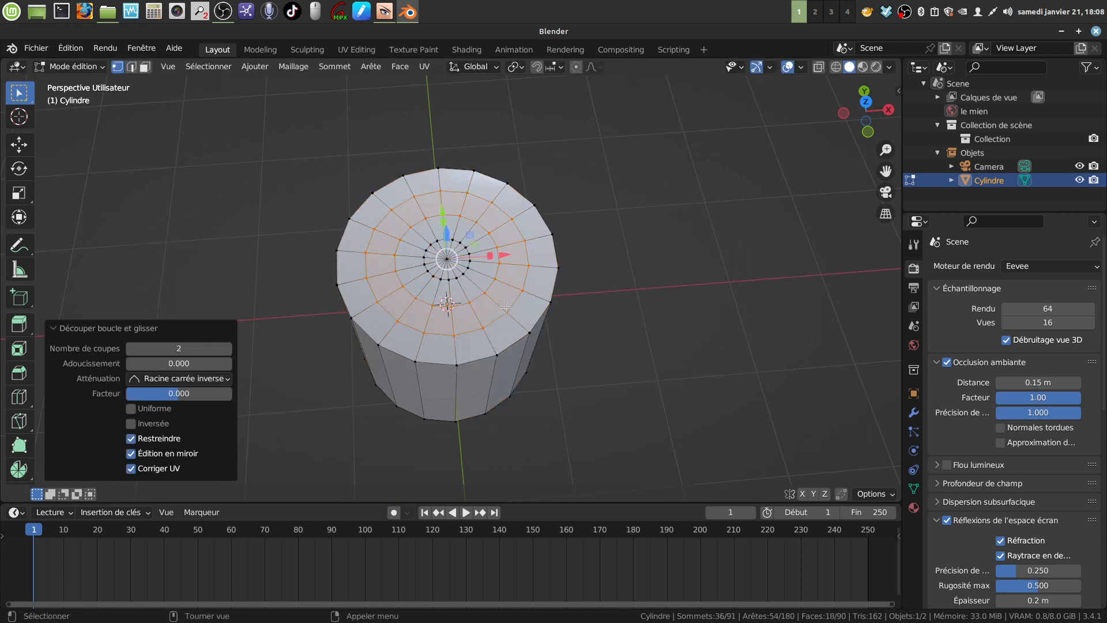
click(583, 308)
Select the cap's centre vertex and enable proportional editing with connected geometry only and the Sphère falloff.
scroll(541, 357, up, 1)
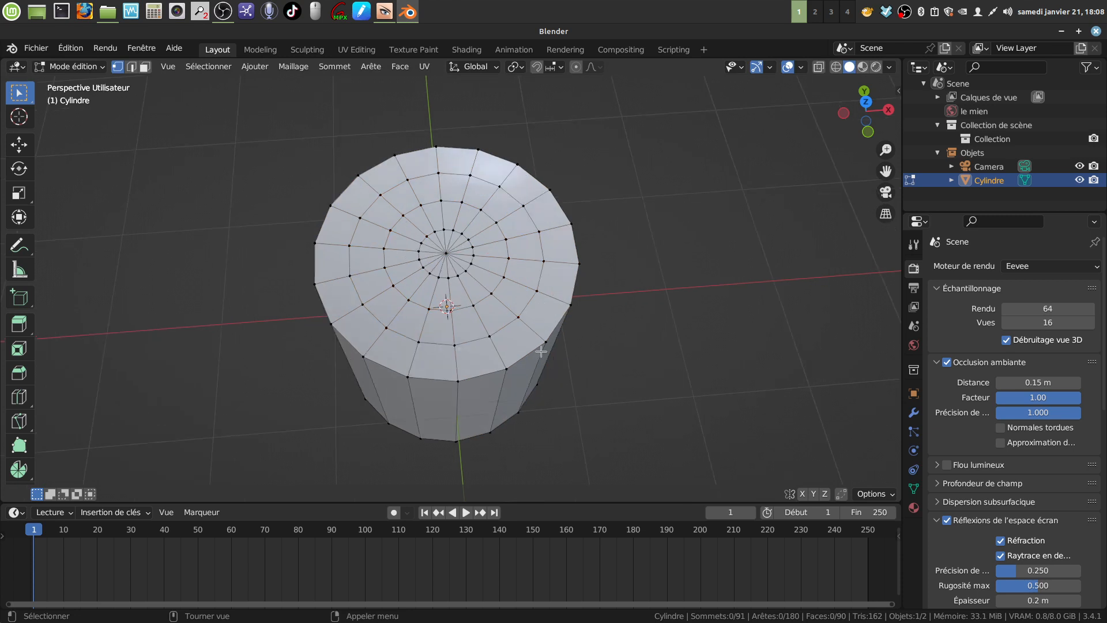
click(444, 253)
middle_drag(617, 305, 621, 216)
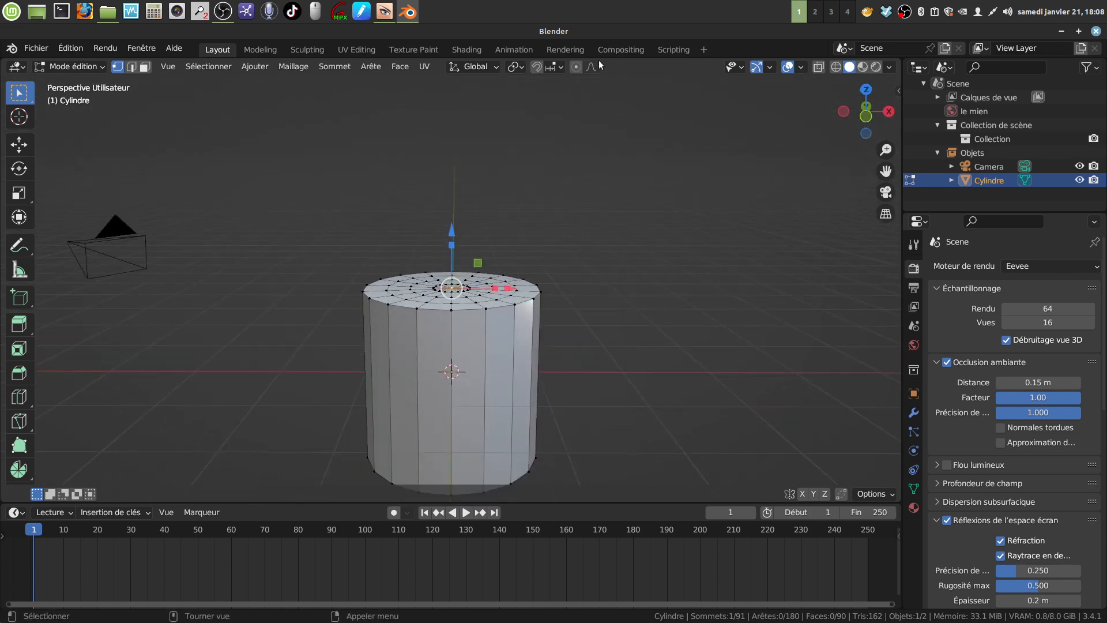
click(576, 66)
click(594, 67)
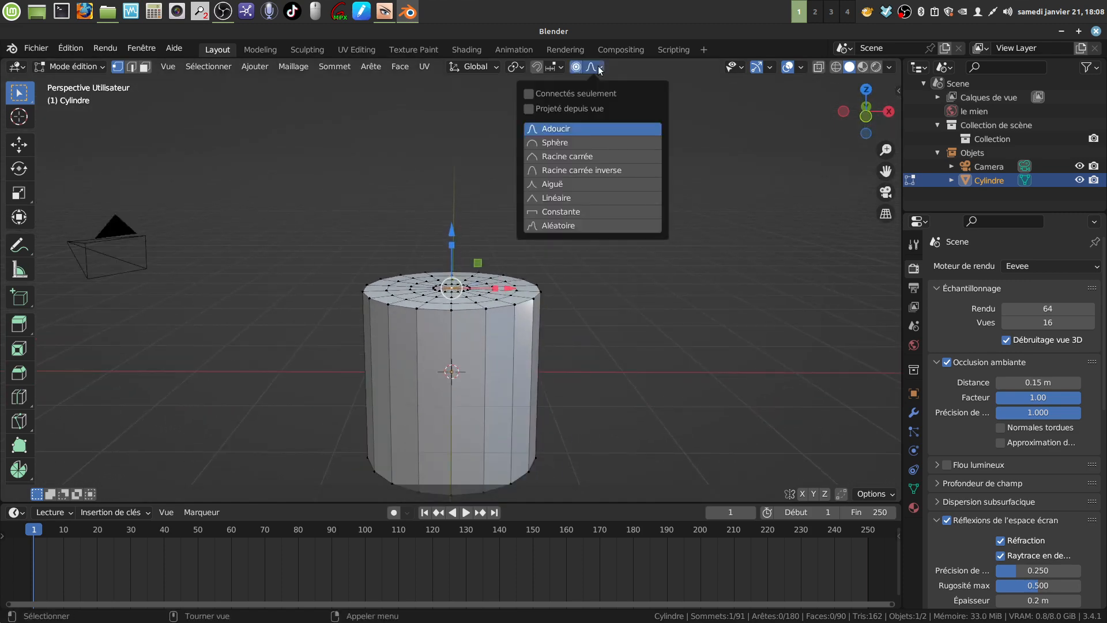
click(529, 94)
click(533, 143)
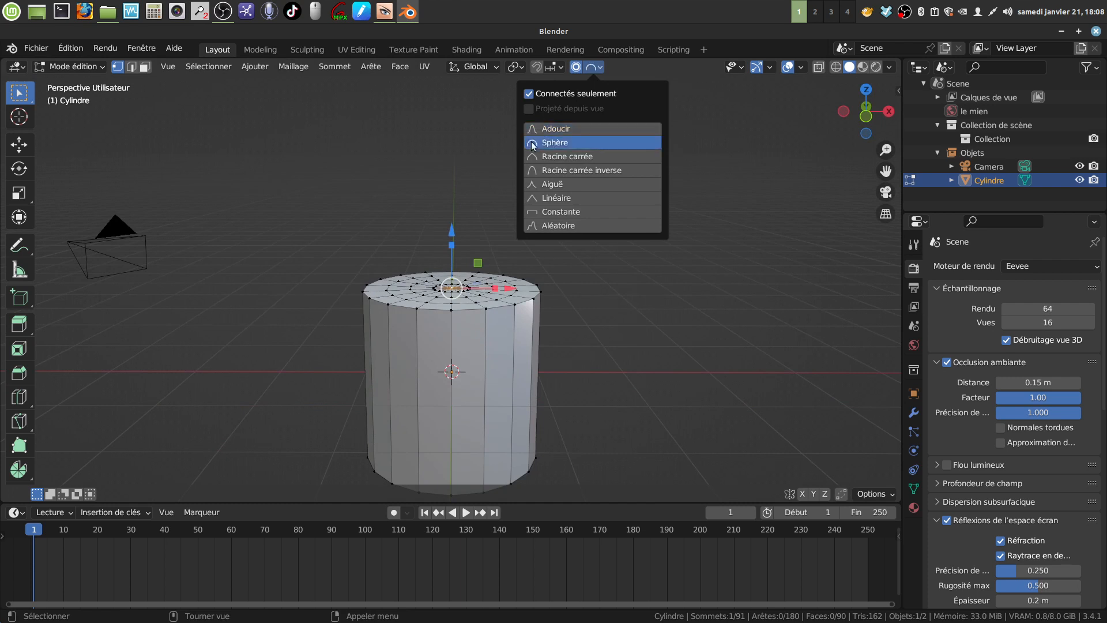
Raise the centre vertex about 0.066 m along Z with a proportional size of 0.683 to dome the cap.
drag(452, 231, 459, 217)
mouse_move(544, 271)
middle_down()
mouse_move(546, 250)
mouse_move(549, 259)
middle_up()
drag(453, 239, 455, 221)
scroll(455, 222, up, 4)
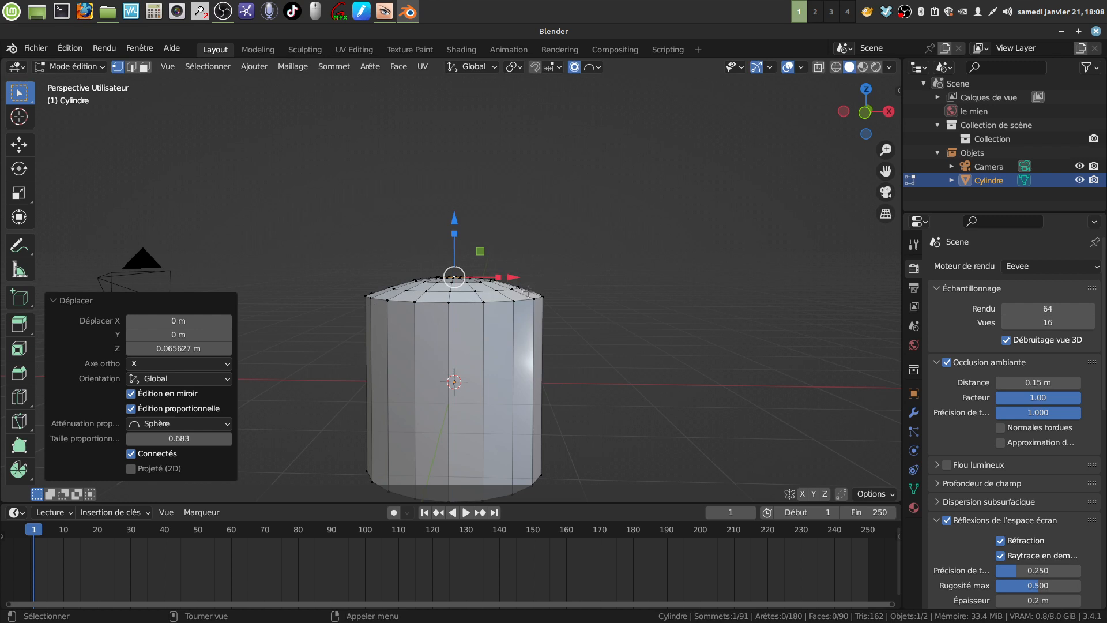
Turn off proportional editing, adjust the height of the dome's ring nearest the rim, and return to Object Mode.
middle_drag(530, 290, 535, 348)
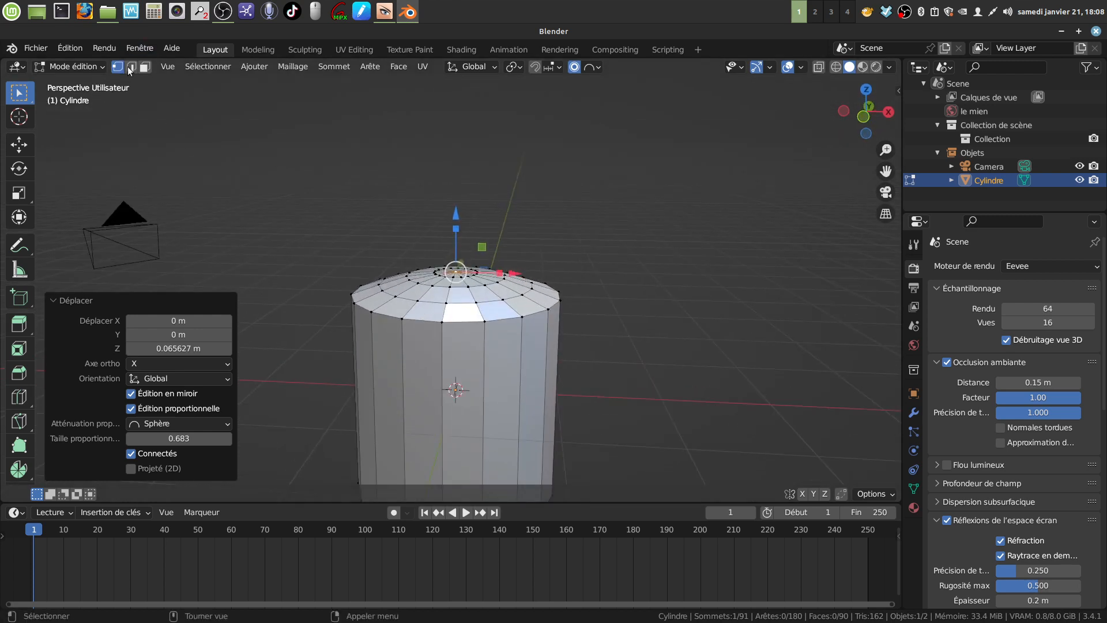
click(575, 68)
alt+click(462, 301)
middle_drag(461, 301, 477, 263)
drag(456, 238, 468, 236)
middle_drag(634, 301, 482, 345)
key(Tab)
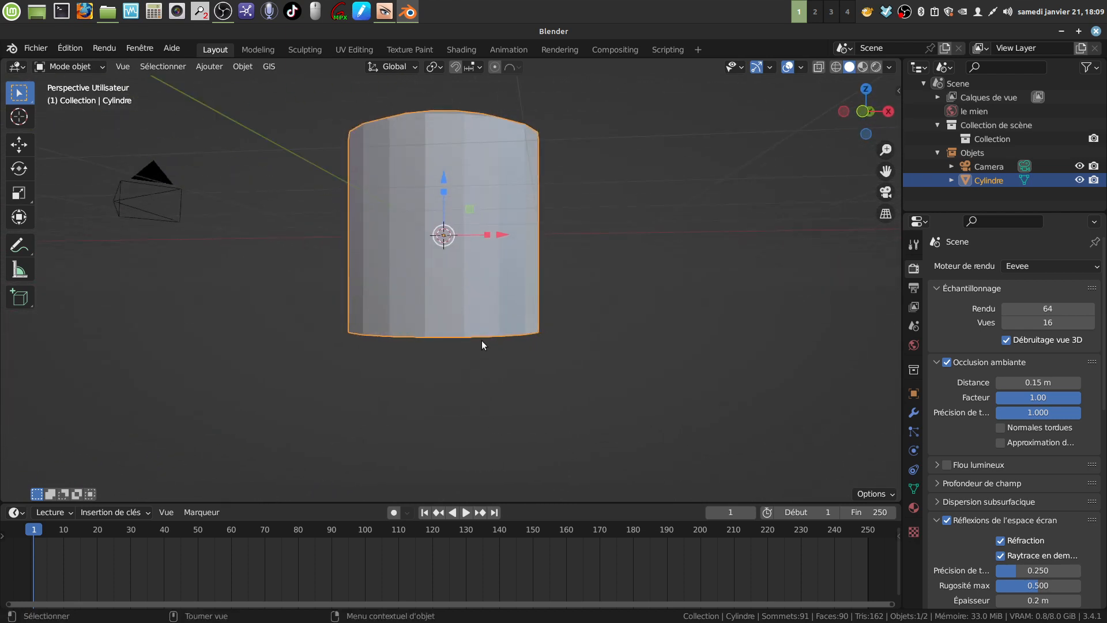
Bring in the lampe carbure hd.png reference, examine the lamp body at full window size, and move the image off this screen.
scroll(478, 344, down, 3)
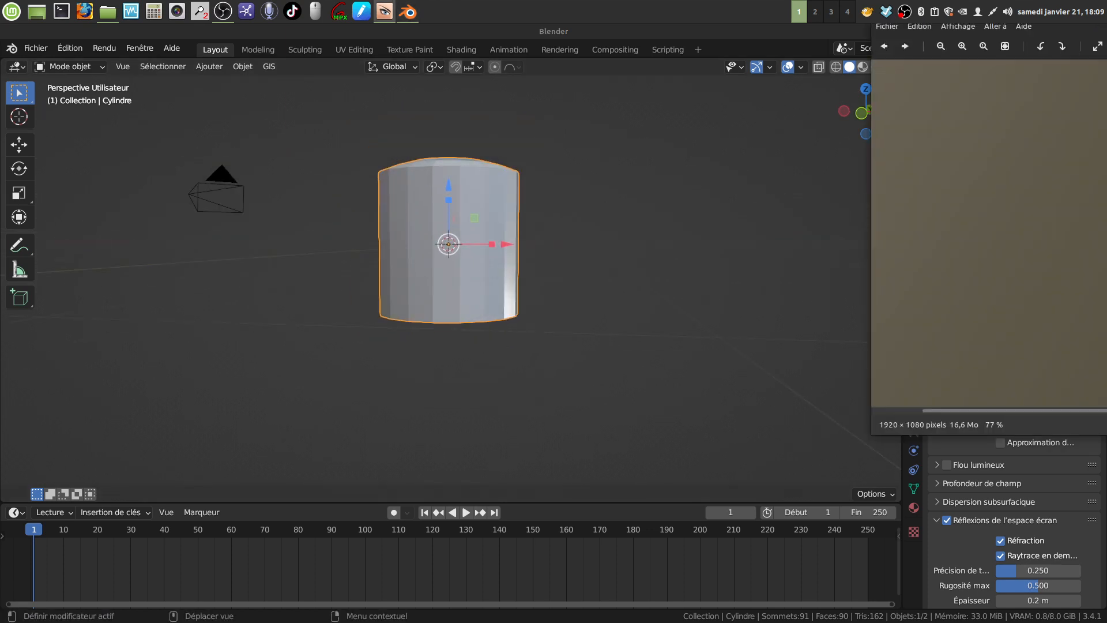
drag(1106, 72, 711, 114)
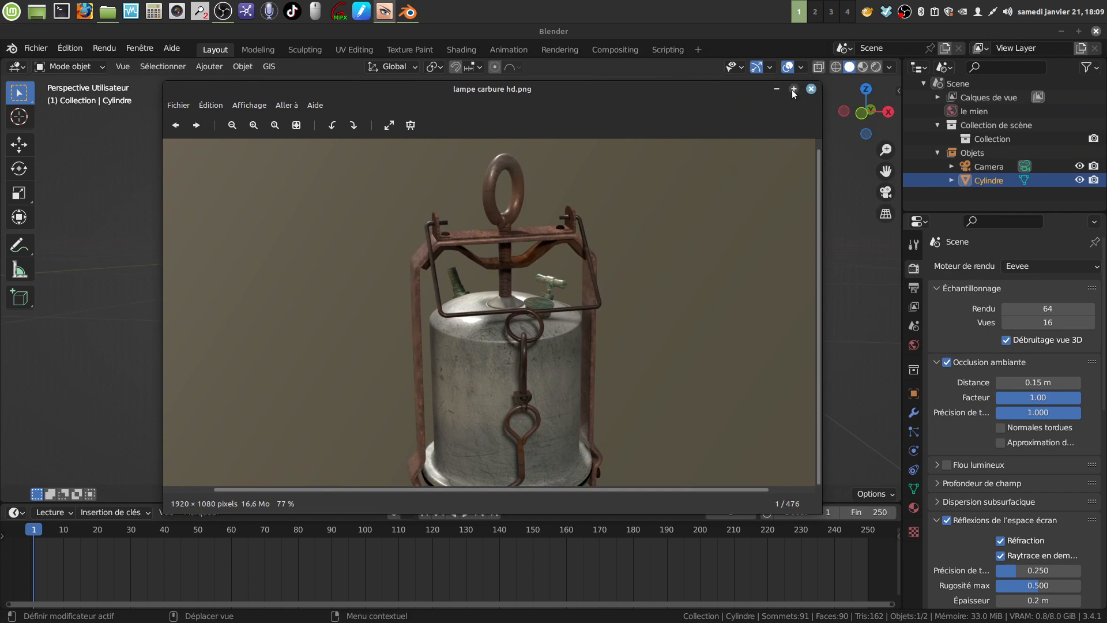
click(793, 90)
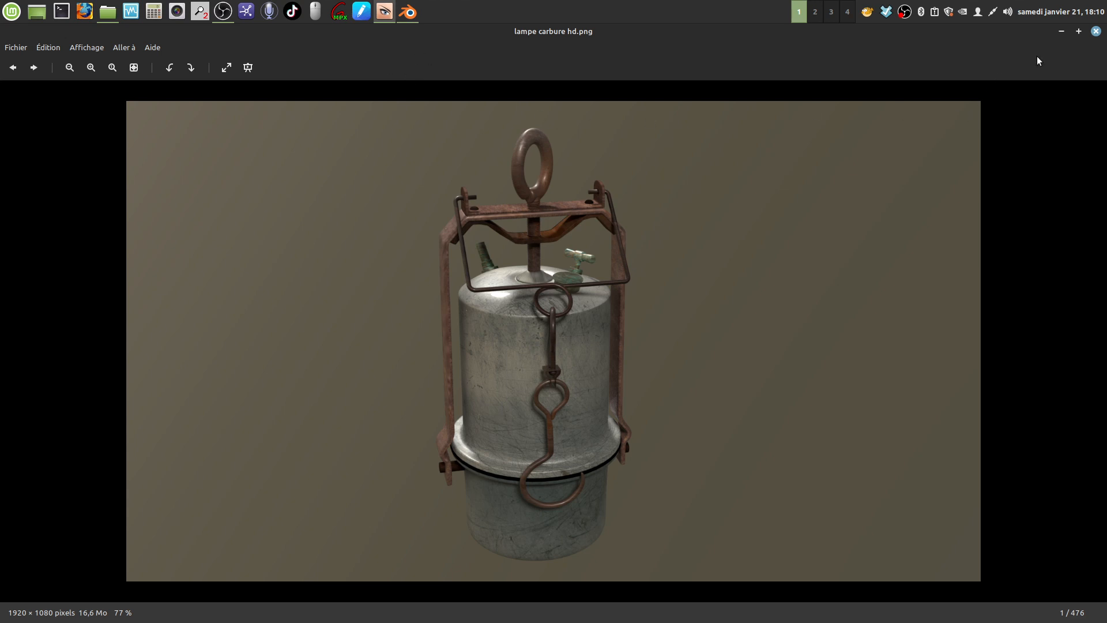
click(1077, 33)
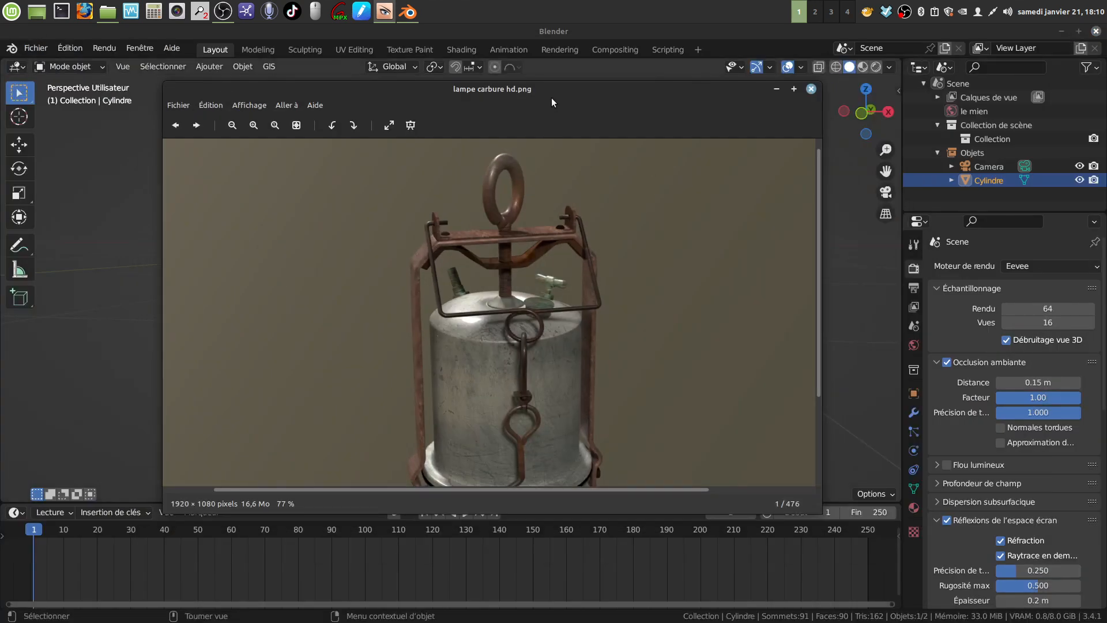
drag(551, 98, 1106, 99)
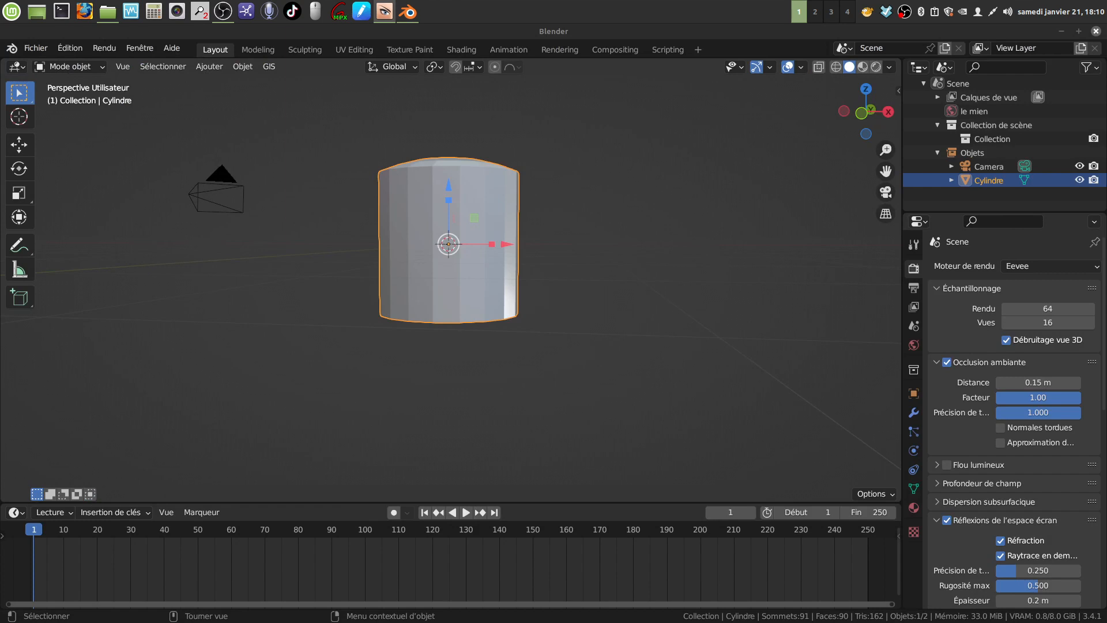
In Edit Mode, extrude the cylinder's bottom edge loop outward with a scale of about 1.164.
middle_drag(498, 230, 507, 323)
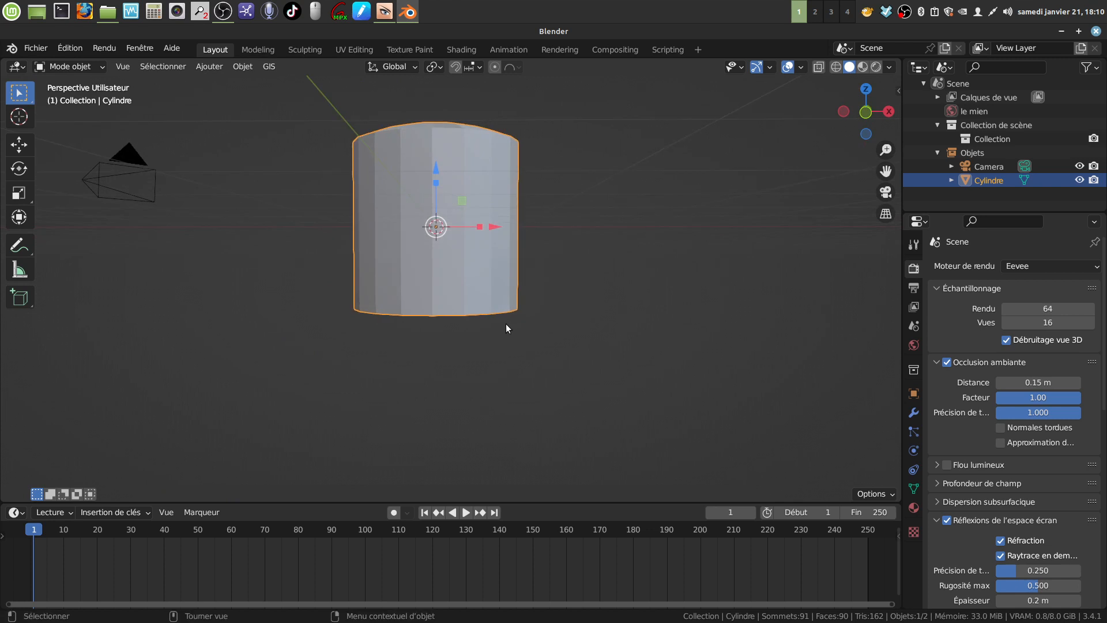
key(Tab)
scroll(507, 323, up, 3)
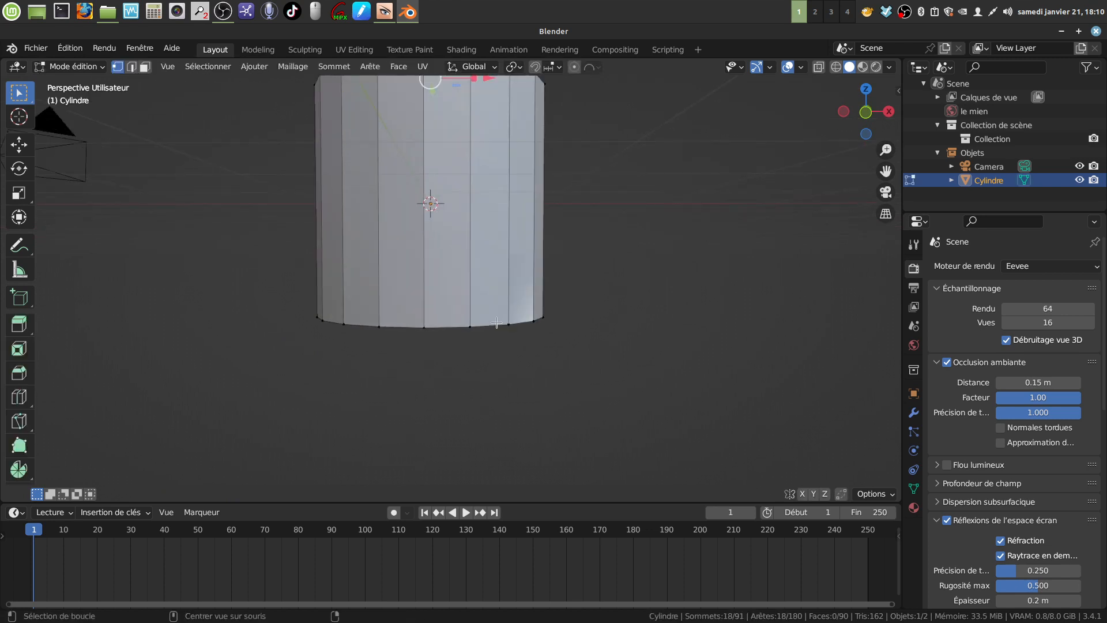
alt+click(497, 324)
middle_drag(577, 332, 581, 341)
key(e)
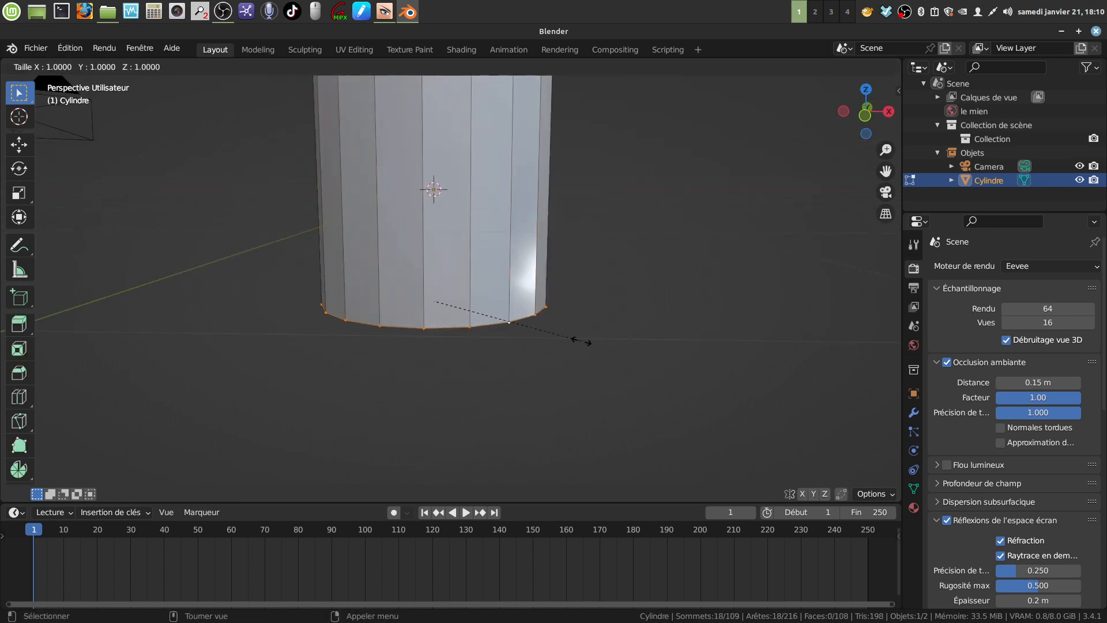
key(s)
click(603, 351)
Lower the extruded bottom loop about 0.1 m along Z to form a sloping flange.
drag(433, 248, 429, 263)
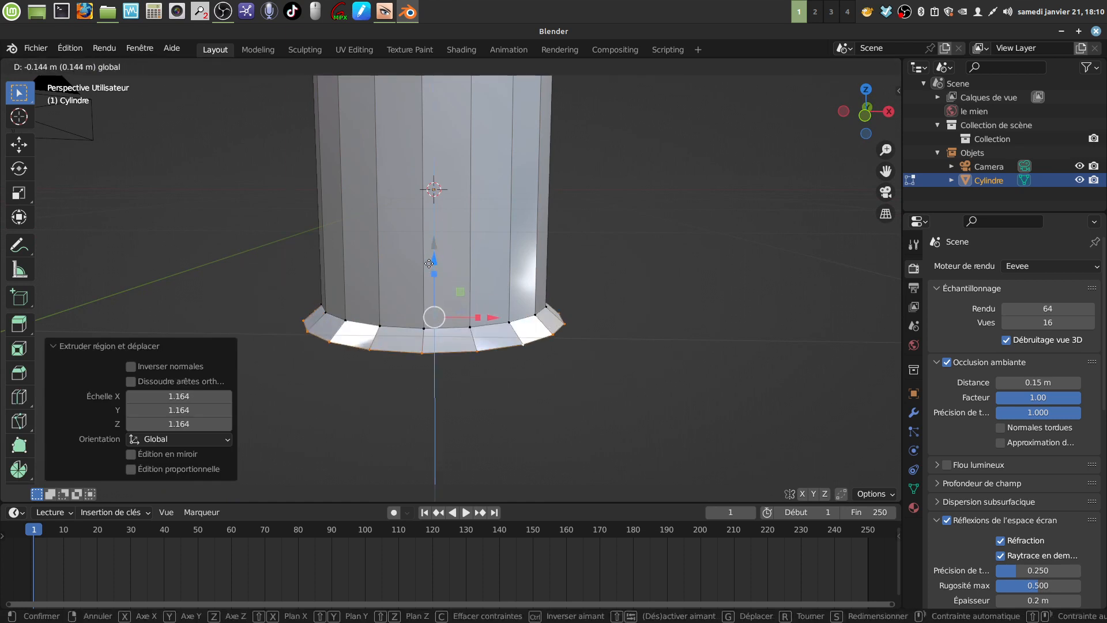
drag(430, 264, 430, 259)
middle_drag(539, 270, 540, 255)
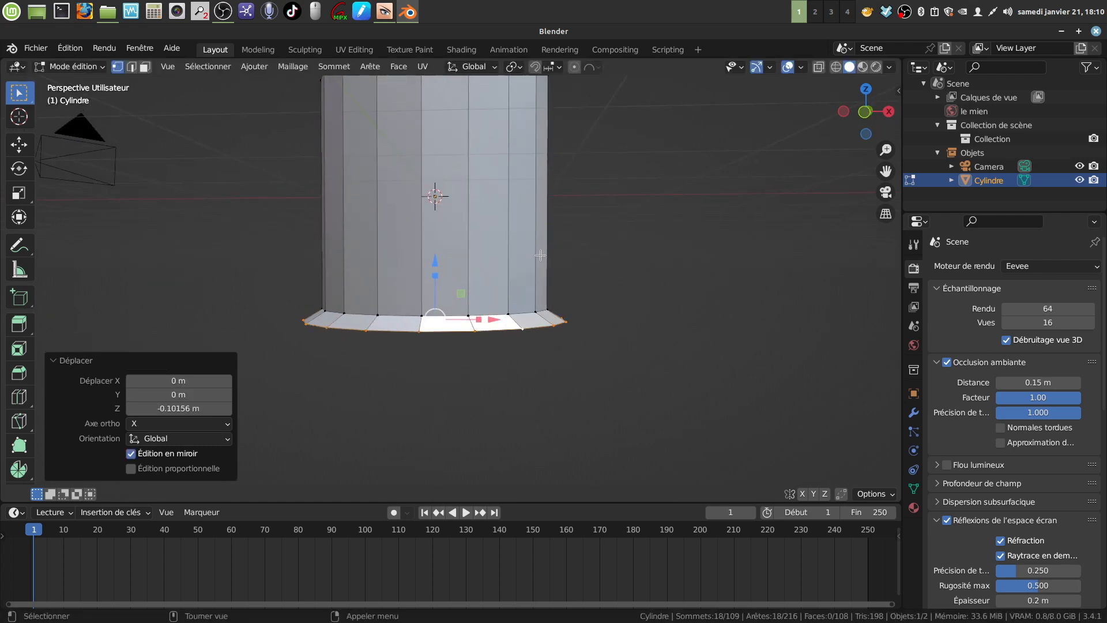
In front orthographic view, extrude the flange's outer loop and lower it about 0.07 m along Z as a short vertical lip.
key(KP_1)
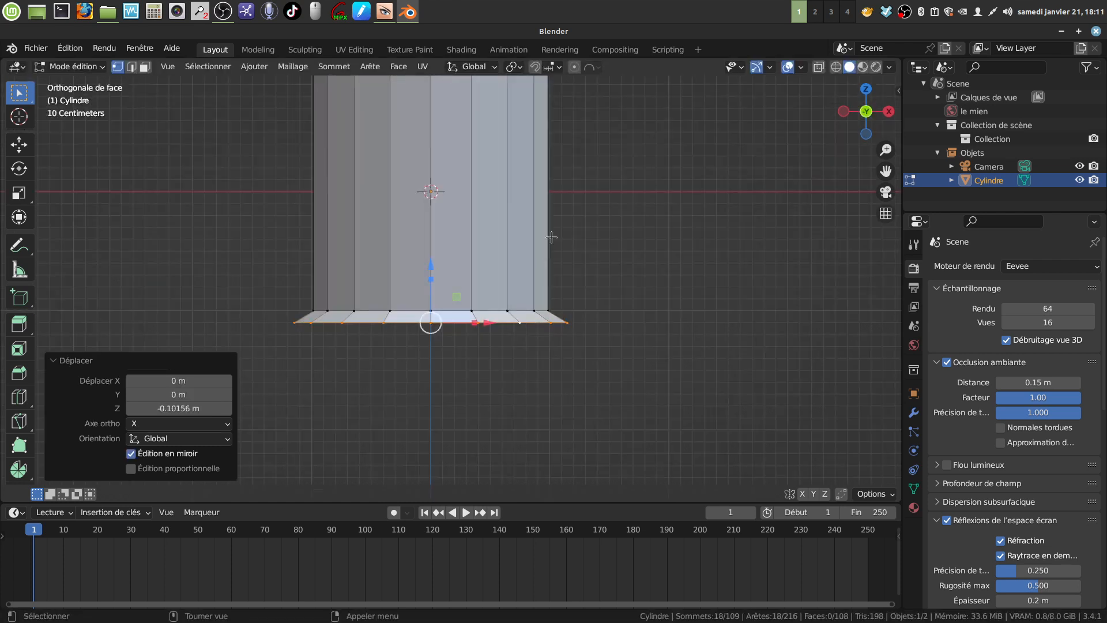
mouse_move(431, 266)
mouse_down()
mouse_move(442, 259)
mouse_move(424, 266)
mouse_up()
key(e)
right_click(587, 314)
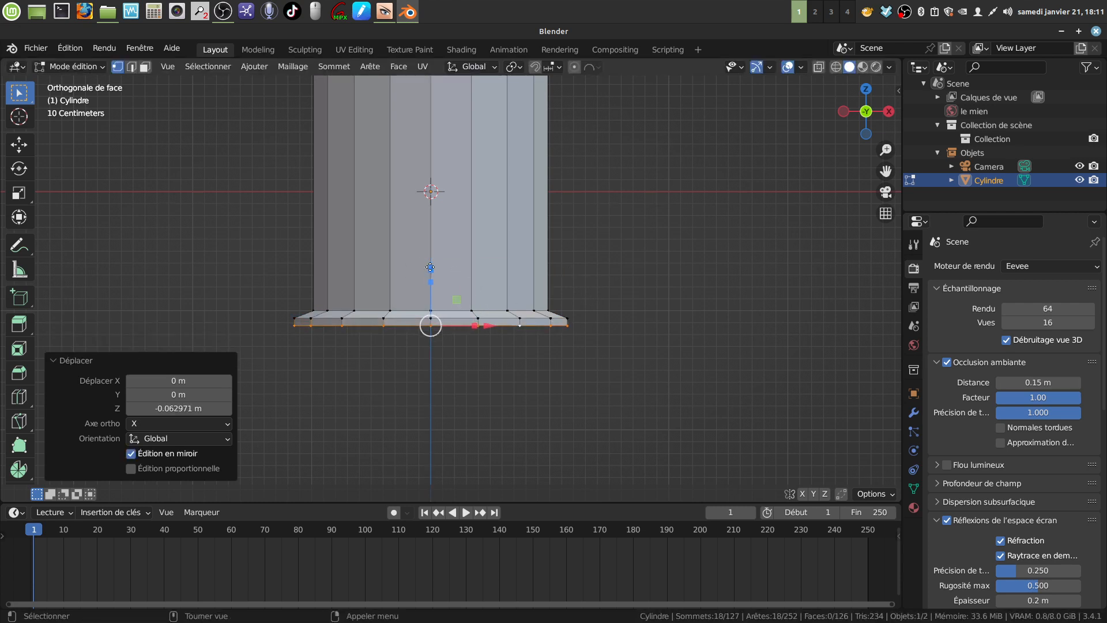
drag(430, 267, 431, 269)
Extrude the lip's bottom loop slightly inward with a scale of 0.985.
key(e)
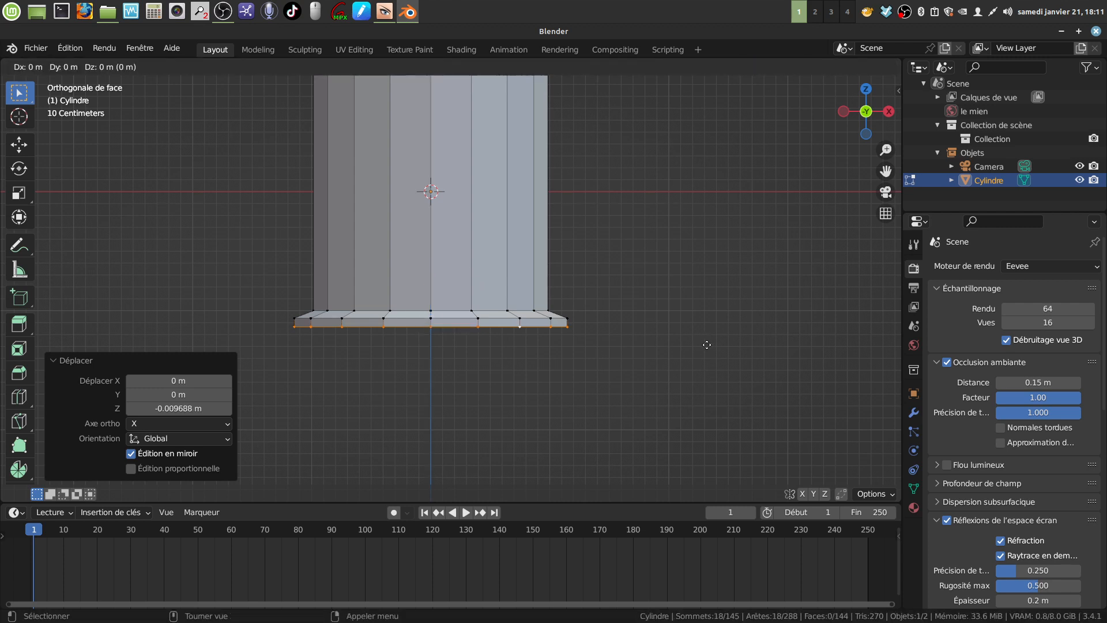
key(s)
click(703, 344)
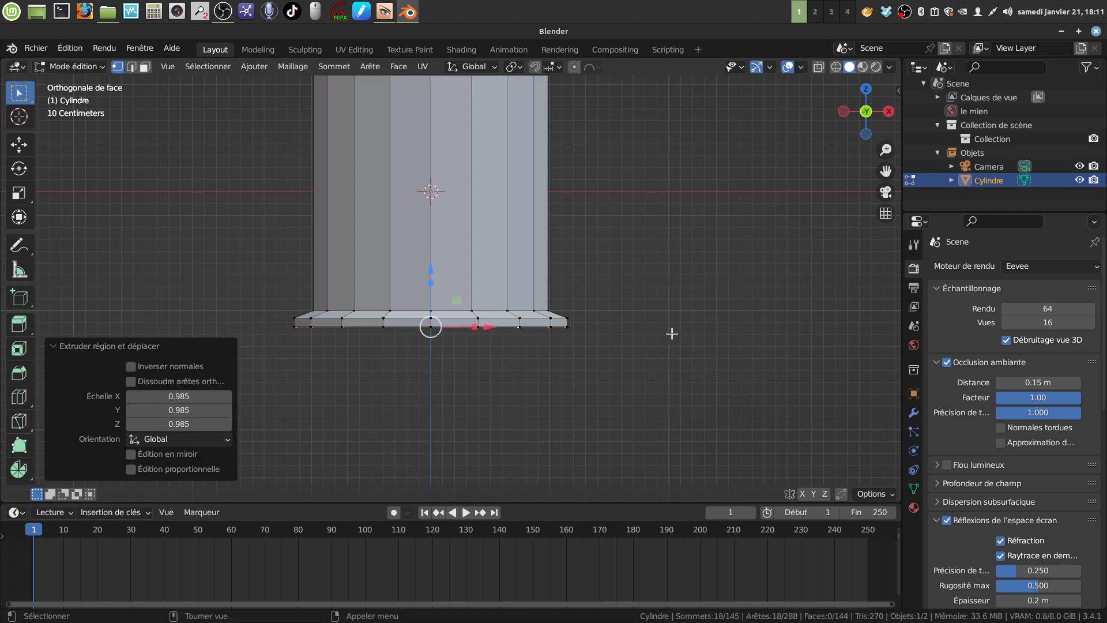
Leave Edit Mode and add a Subdivision Surface modifier to the cylinder, with the viewport level set to 2.
scroll(617, 388, up, 1)
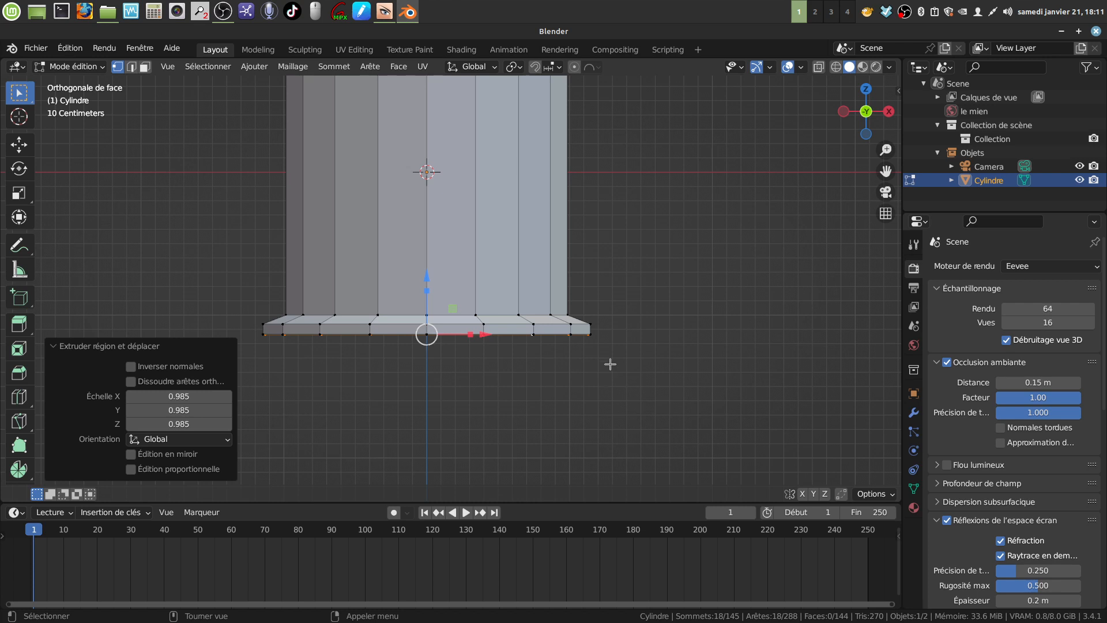
middle_drag(610, 364, 481, 340)
key(Tab)
scroll(586, 338, down, 3)
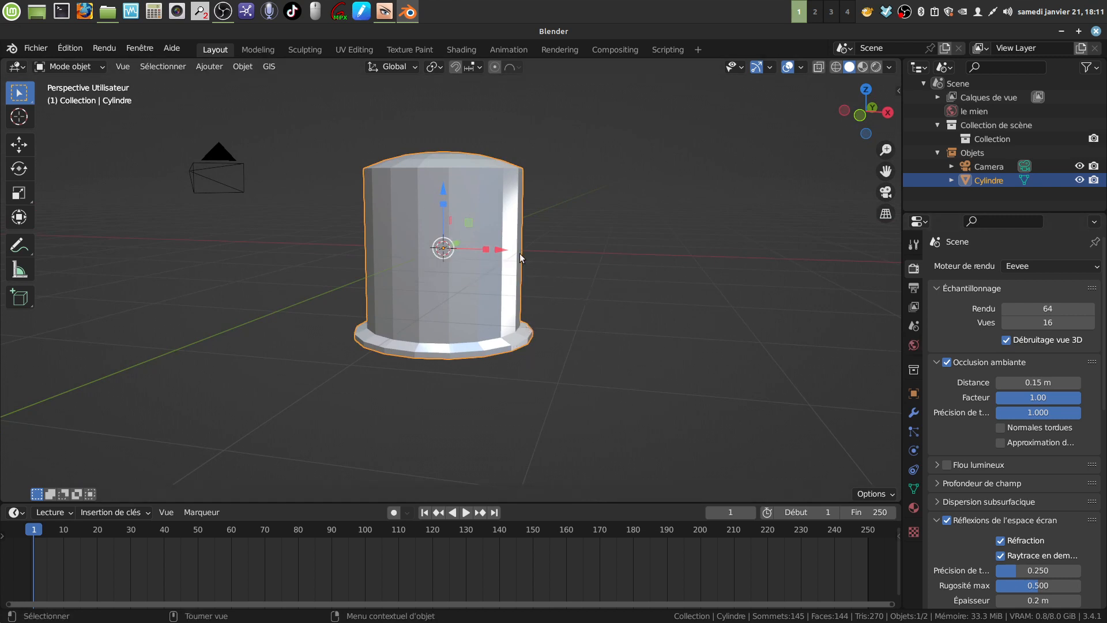
middle_drag(616, 234, 613, 237)
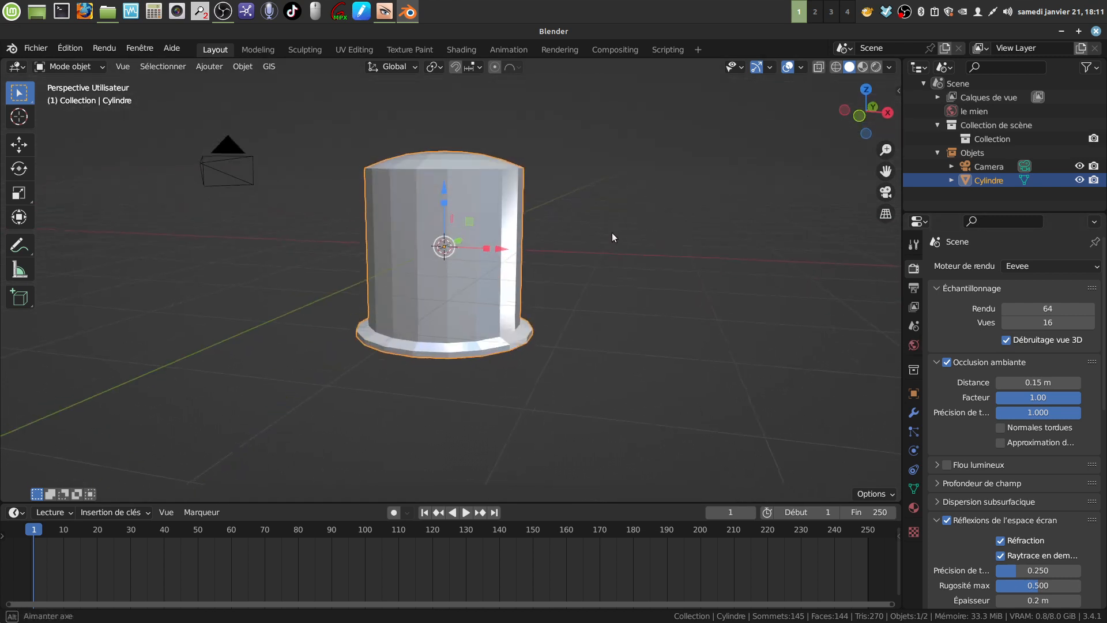
click(914, 413)
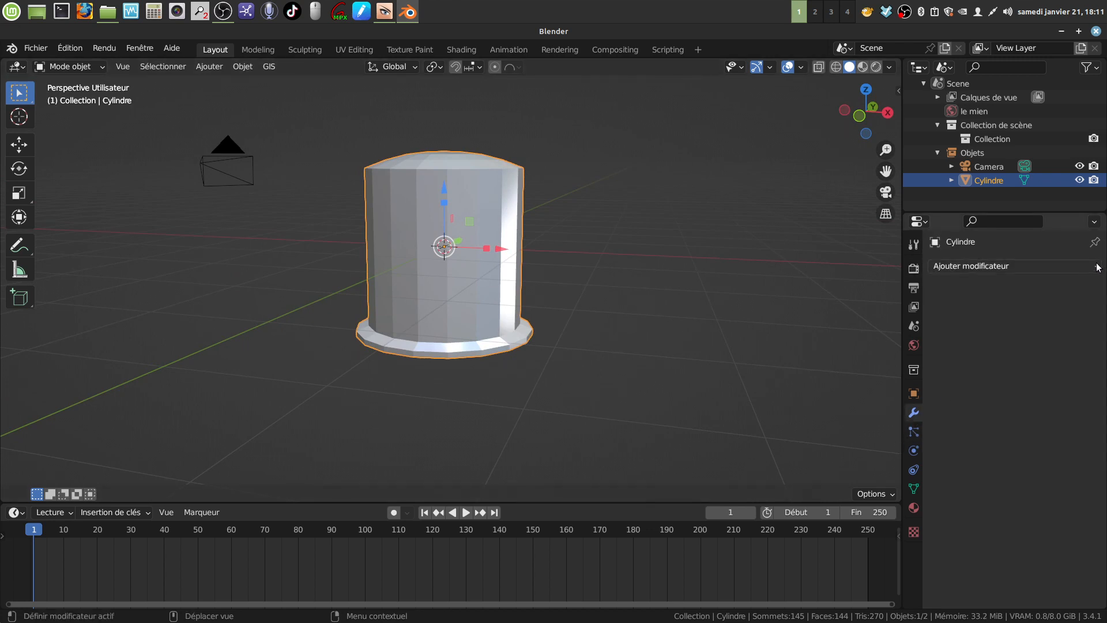
click(1097, 267)
click(744, 514)
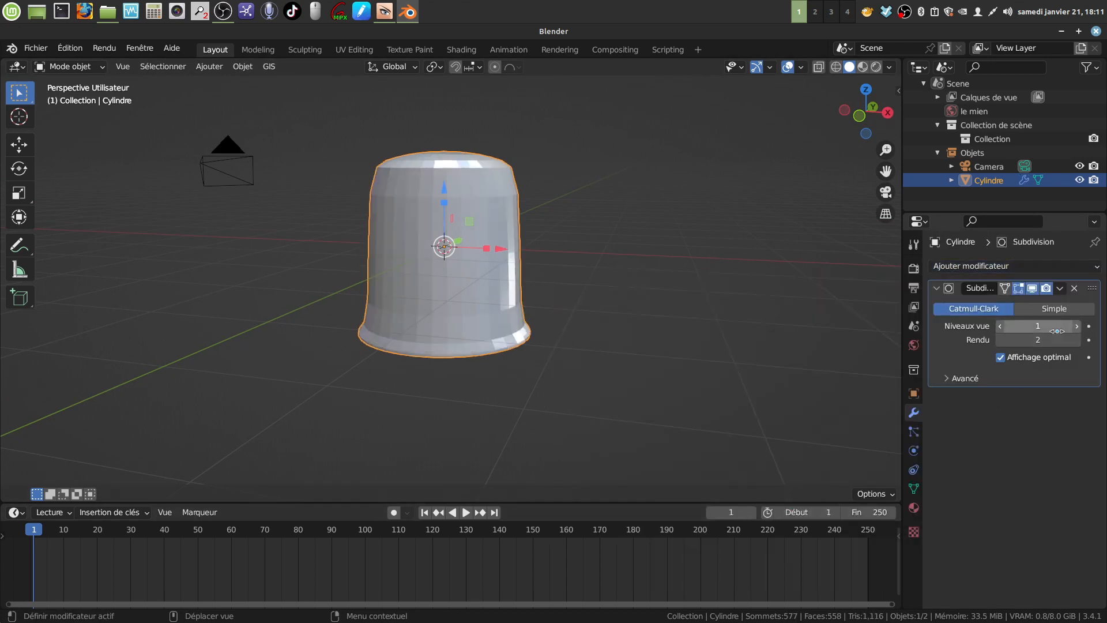
click(1077, 326)
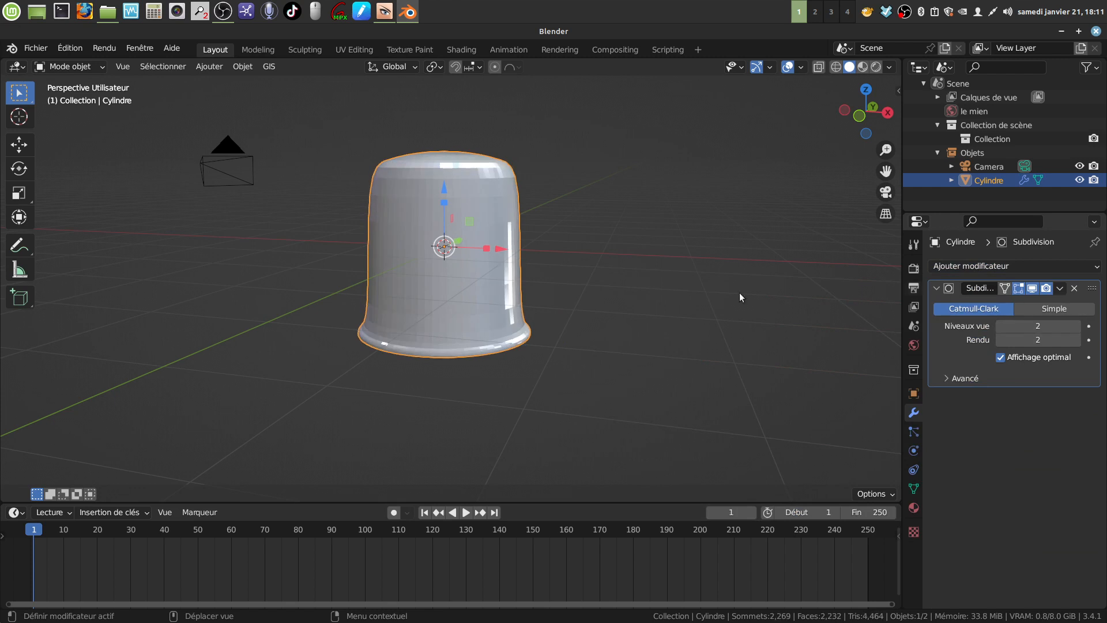
Apply smooth shading to the cylinder.
right_click(458, 313)
click(456, 311)
mouse_move(504, 296)
middle_down()
mouse_move(510, 283)
mouse_move(504, 293)
middle_up()
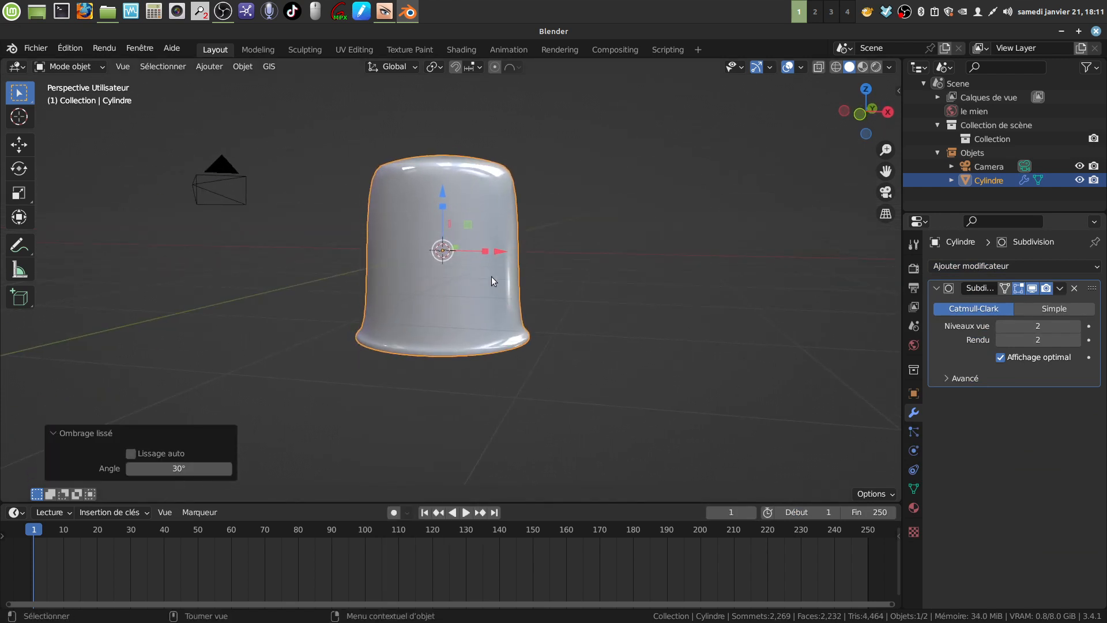
In Edit Mode, add one loop cut around the body and slide it up near the domed cap, factor about -0.913.
key(Tab)
key(ctrl+r)
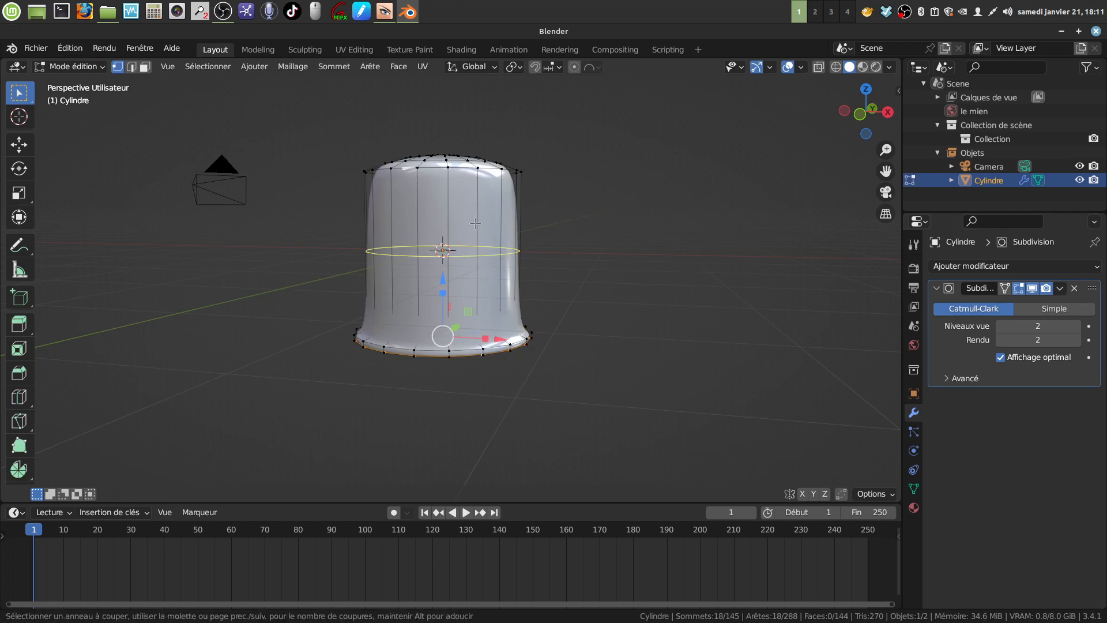
click(476, 224)
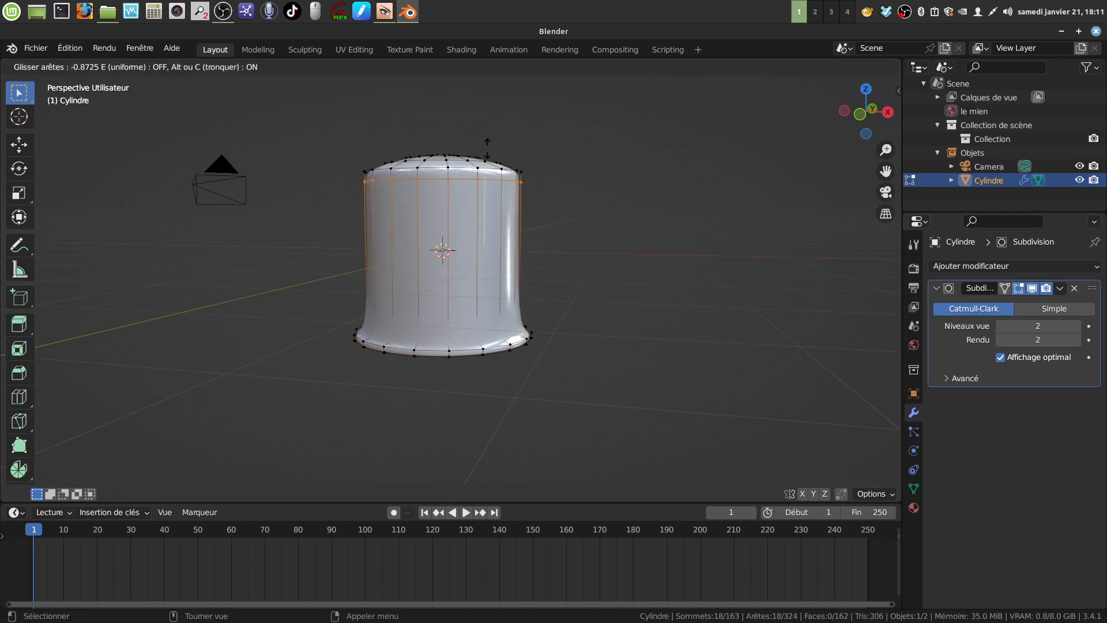
click(488, 146)
middle_drag(488, 145, 394, 179)
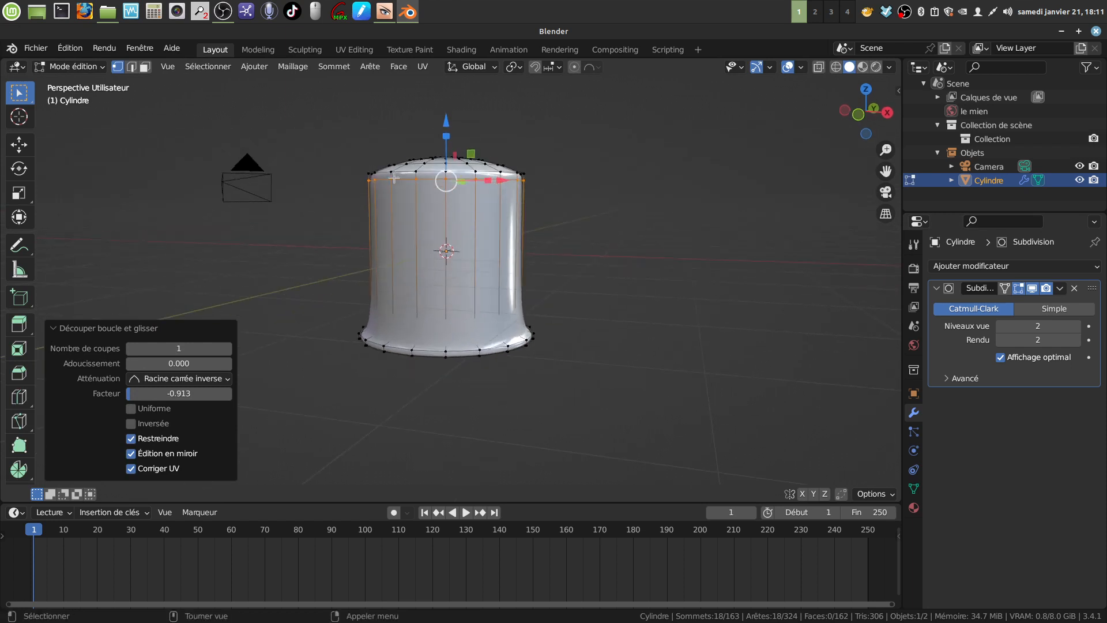
Add another loop cut around the body and slide it down close to the flange, factor about 0.921.
key(ctrl+r)
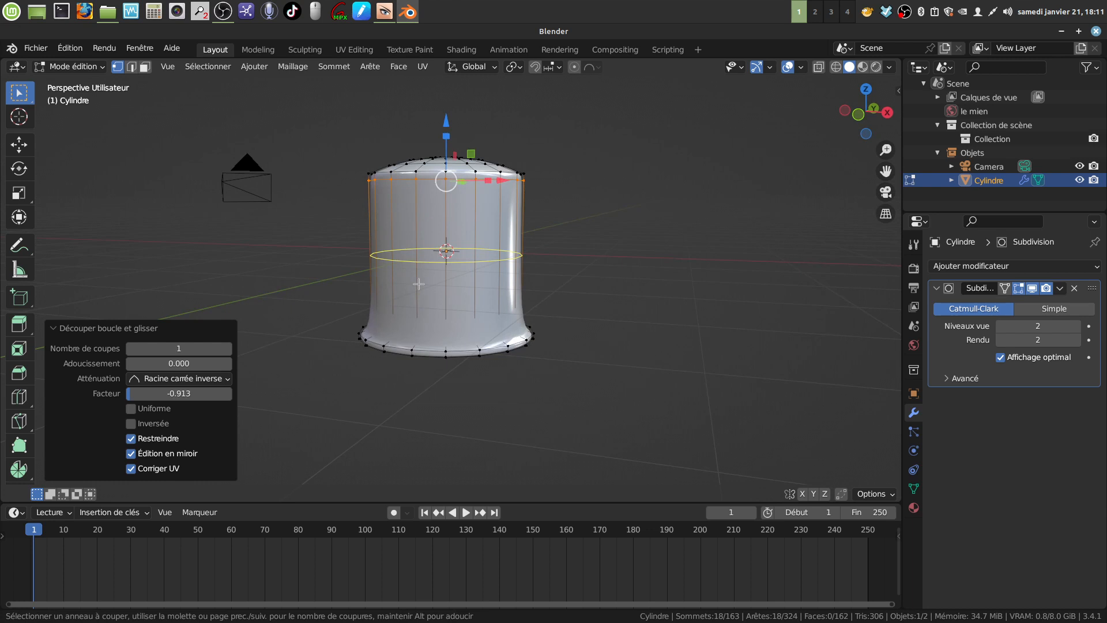
click(419, 284)
click(416, 358)
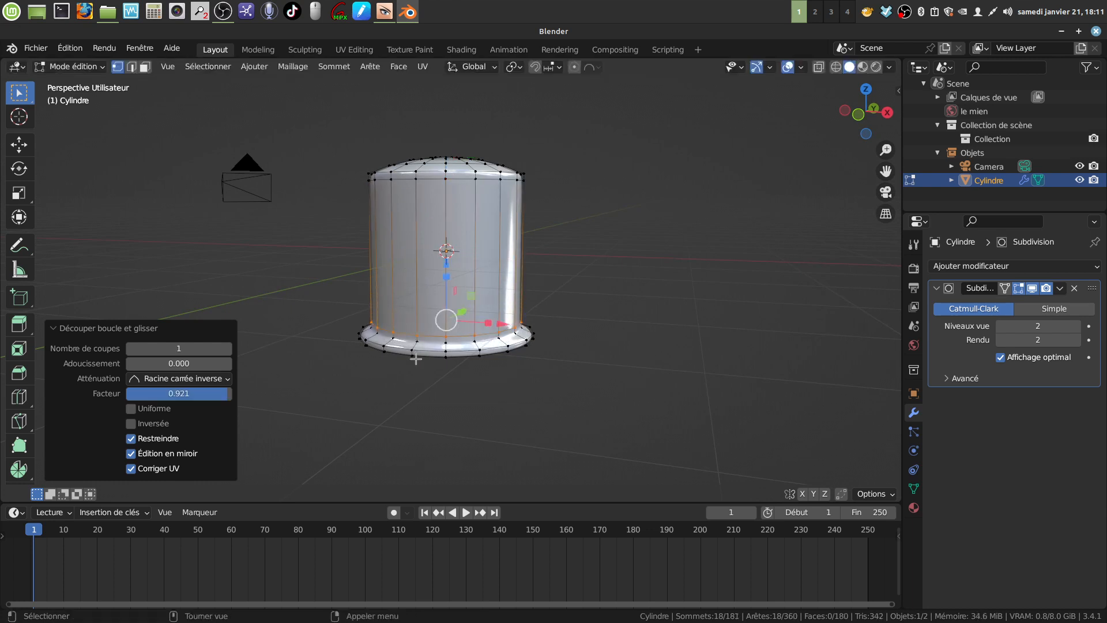
Bevel the upper and lower outer edge loops of the flange's lip with 2 segments and a width of about 0.012 m, and return to Object Mode.
scroll(547, 378, up, 2)
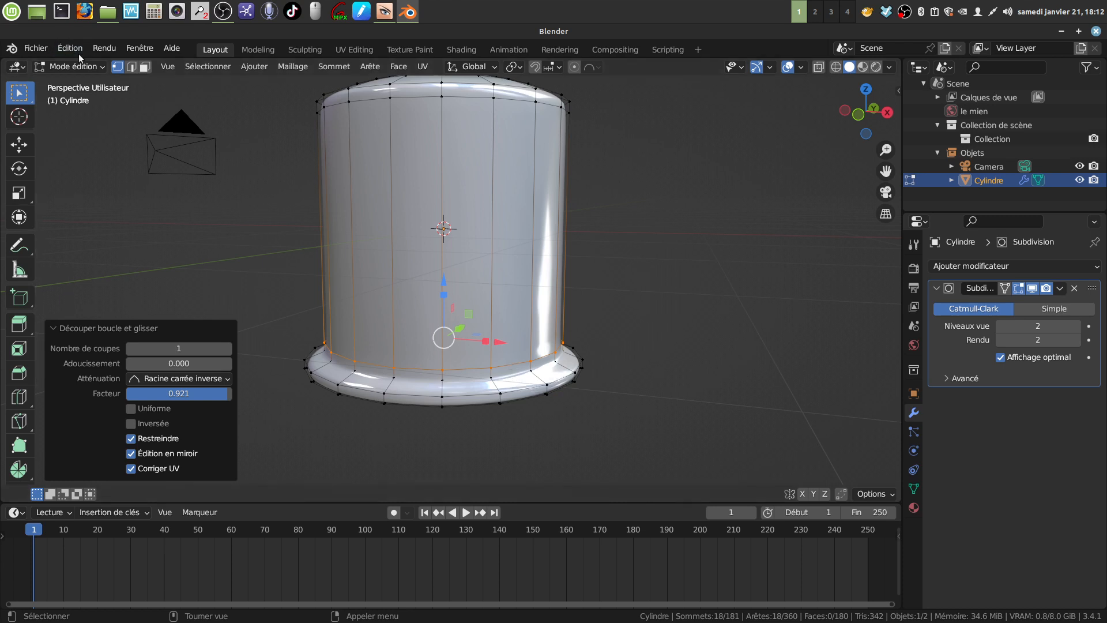
click(132, 67)
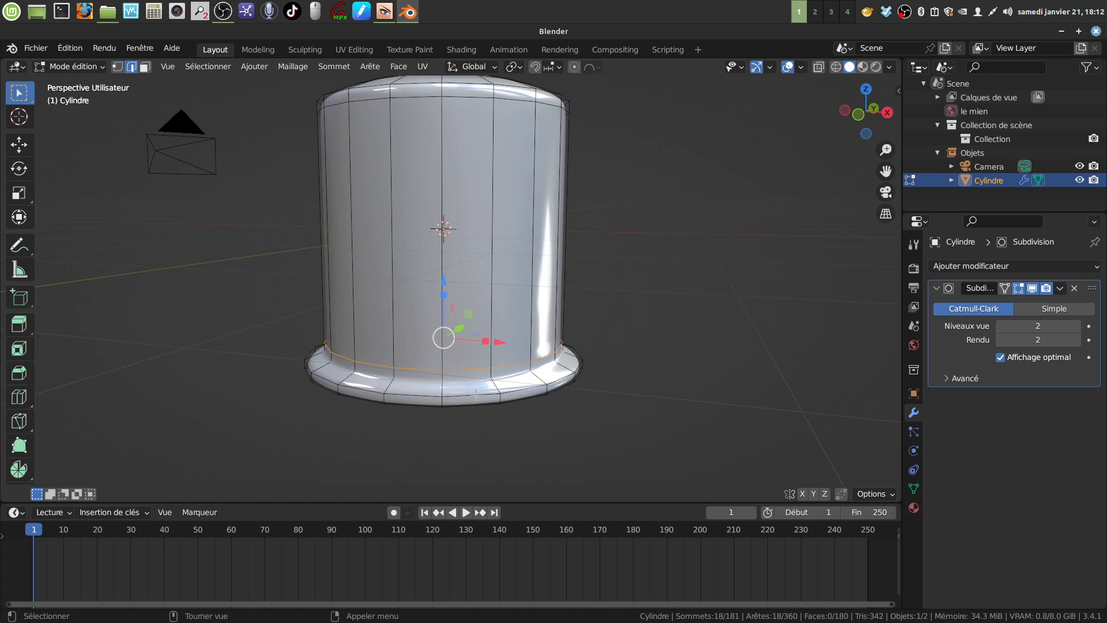
alt+click(473, 395)
middle_drag(473, 394, 478, 356)
scroll(496, 406, up, 2)
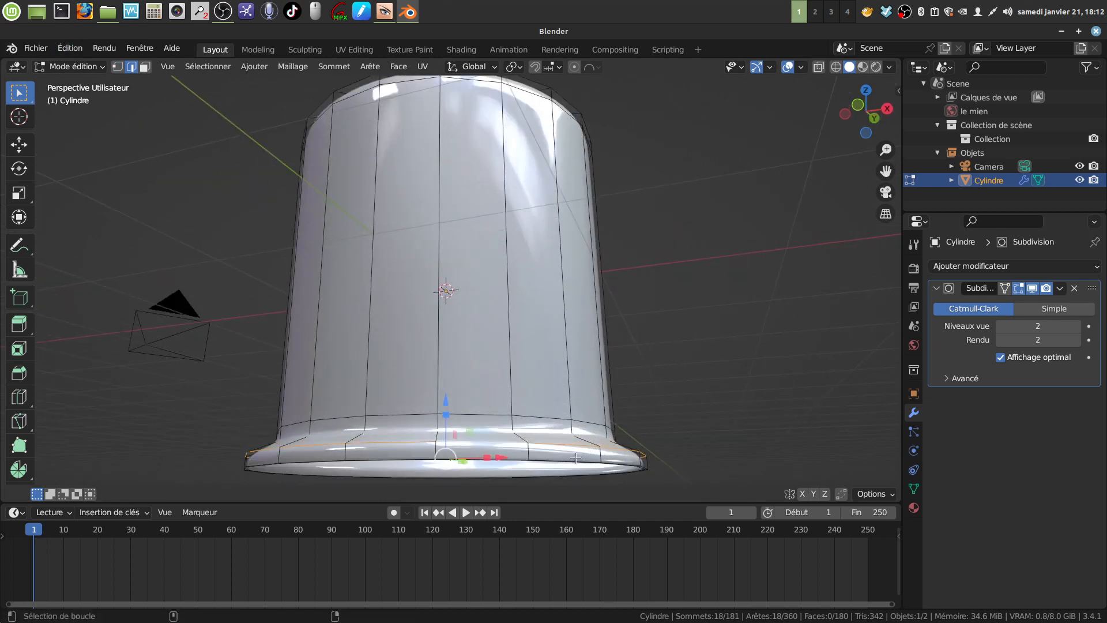
alt+shift+click(576, 458)
middle_drag(577, 460, 588, 407)
key(ctrl+b)
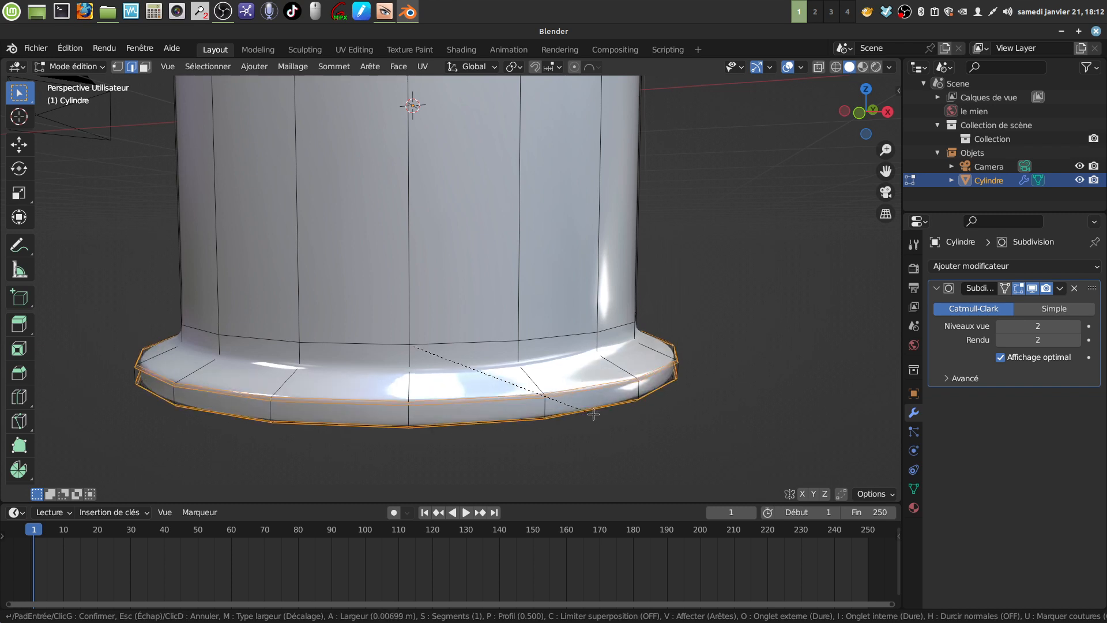
scroll(595, 414, up, 1)
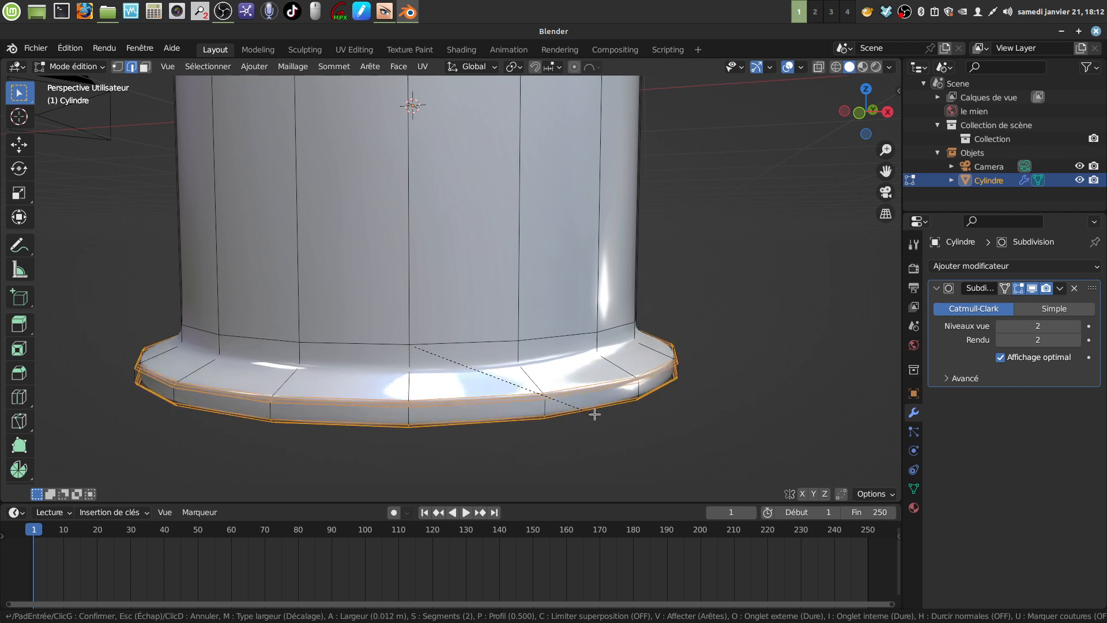
click(594, 414)
middle_drag(606, 381, 566, 329)
key(Tab)
scroll(566, 317, down, 3)
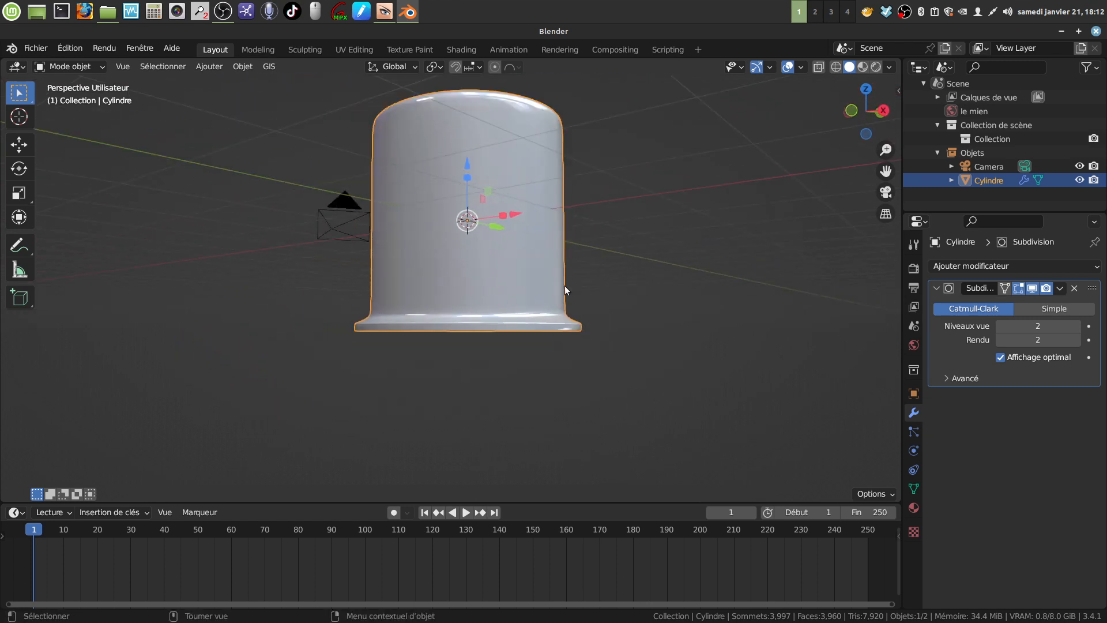
In front orthographic view, duplicate the body in place and rotate the copy 180° about the X axis.
middle_drag(565, 290, 473, 224)
scroll(476, 265, down, 2)
shift+middle_drag(508, 319, 503, 309)
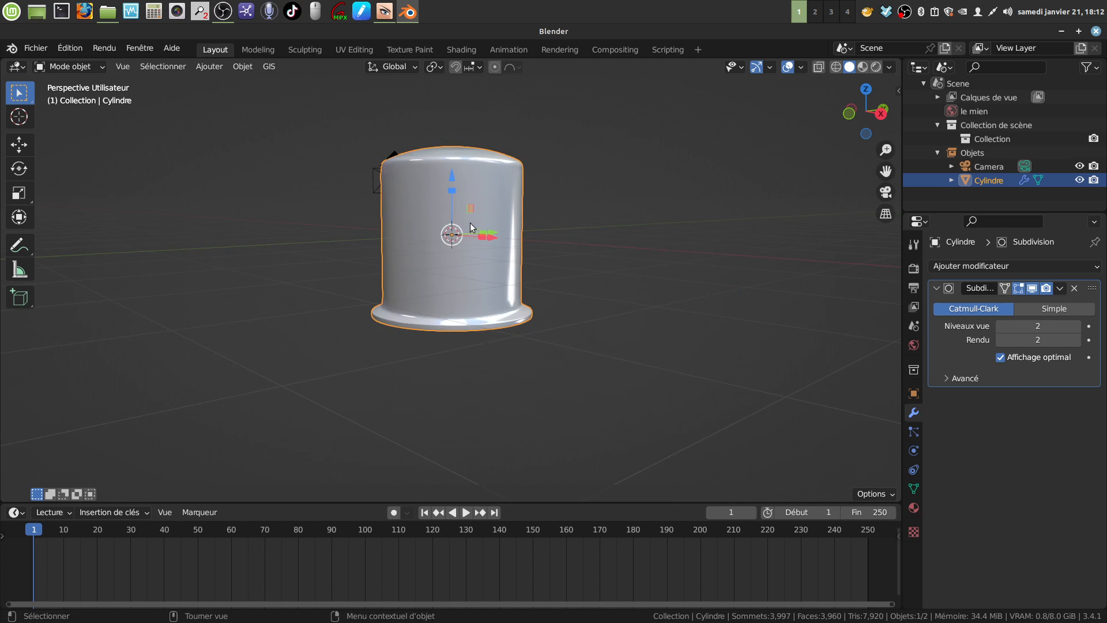
key(KP_1)
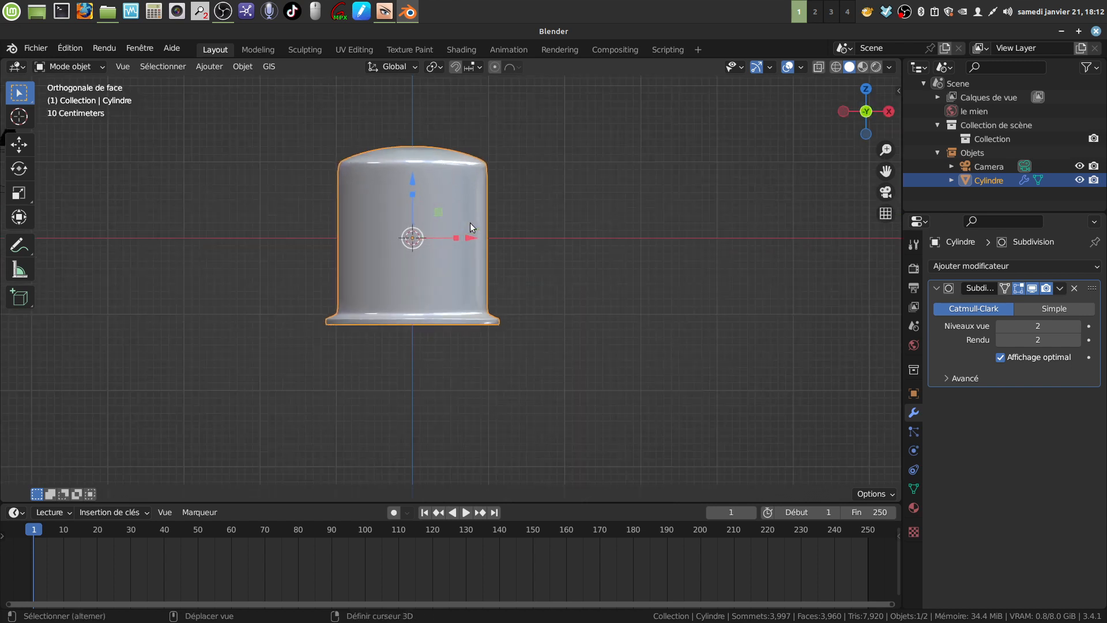
key(shift+d)
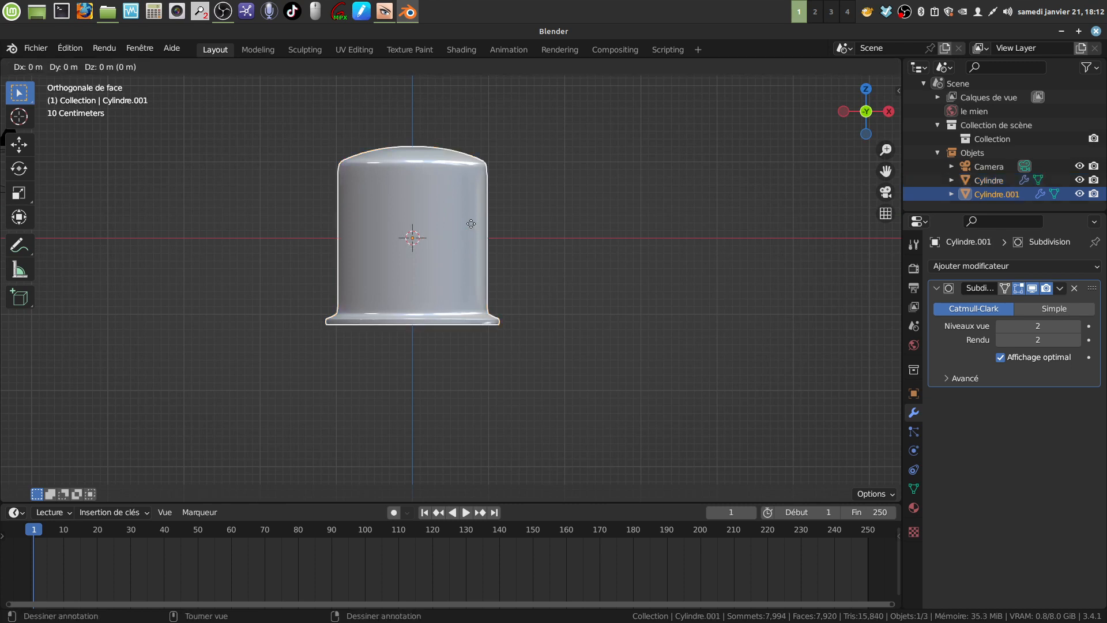
right_click(471, 228)
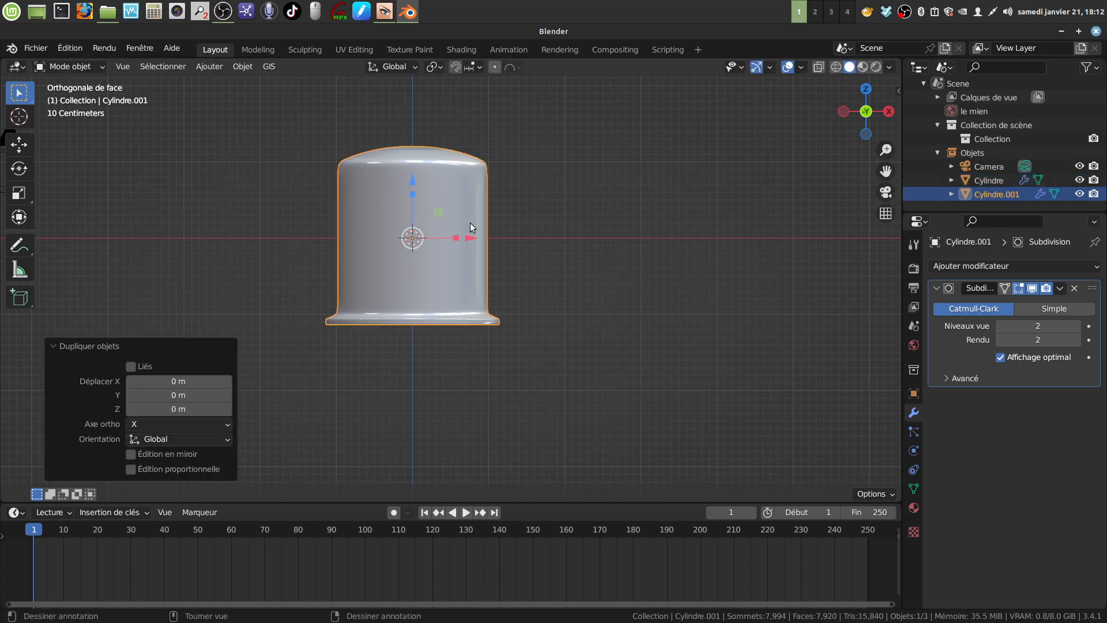
text(rx18)
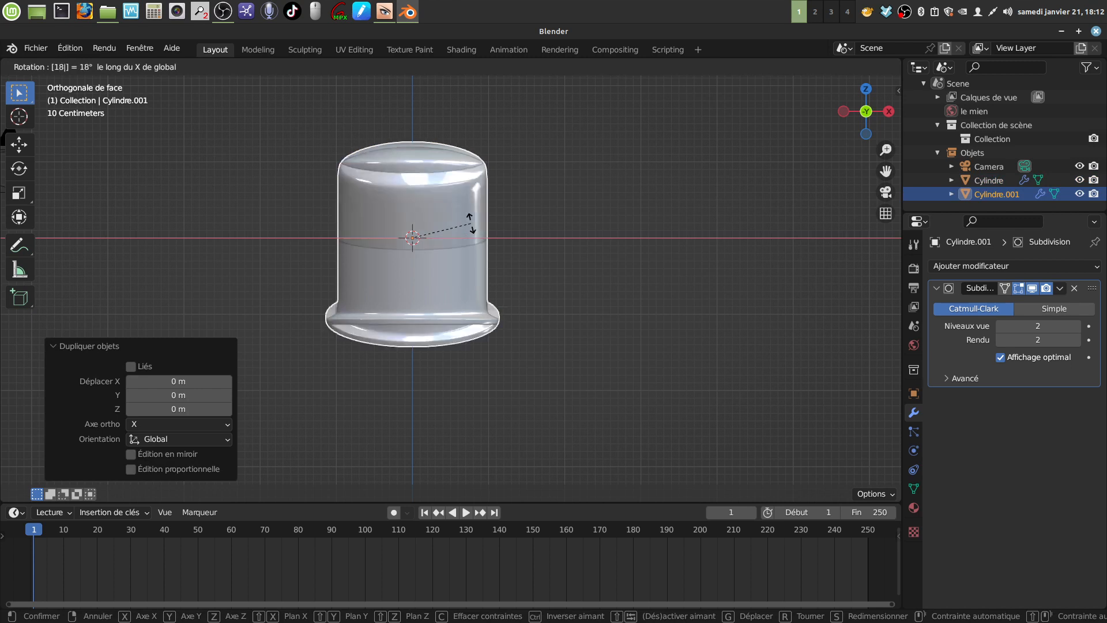
text(0)
key(Return)
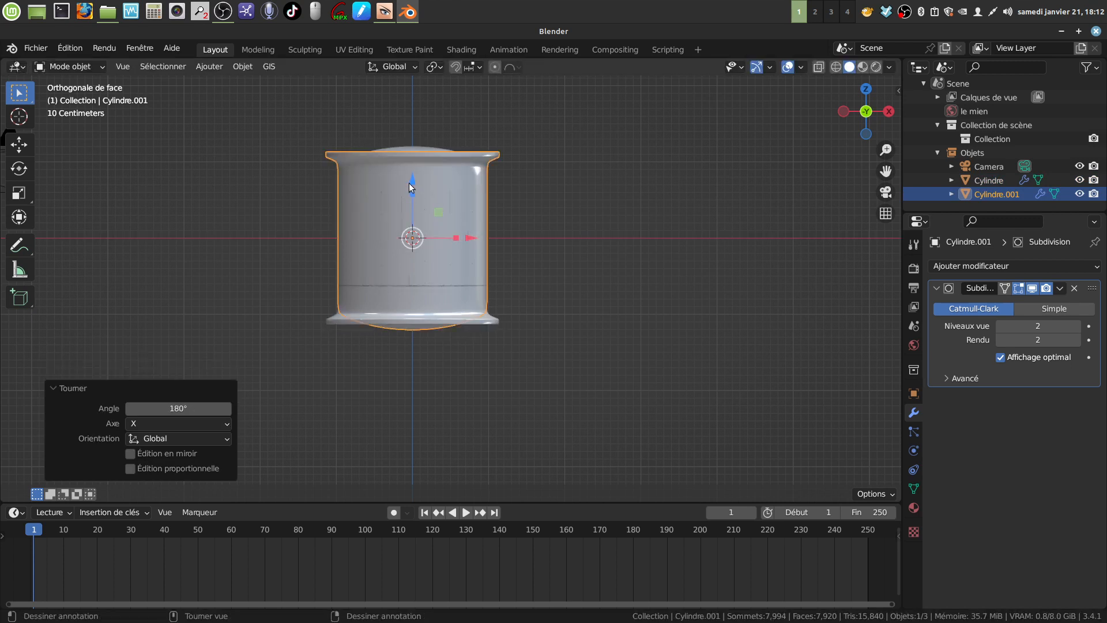
Move the flipped copy down about 2.309 m along Z so its flange sits just below the original's flange.
key(g)
key(z)
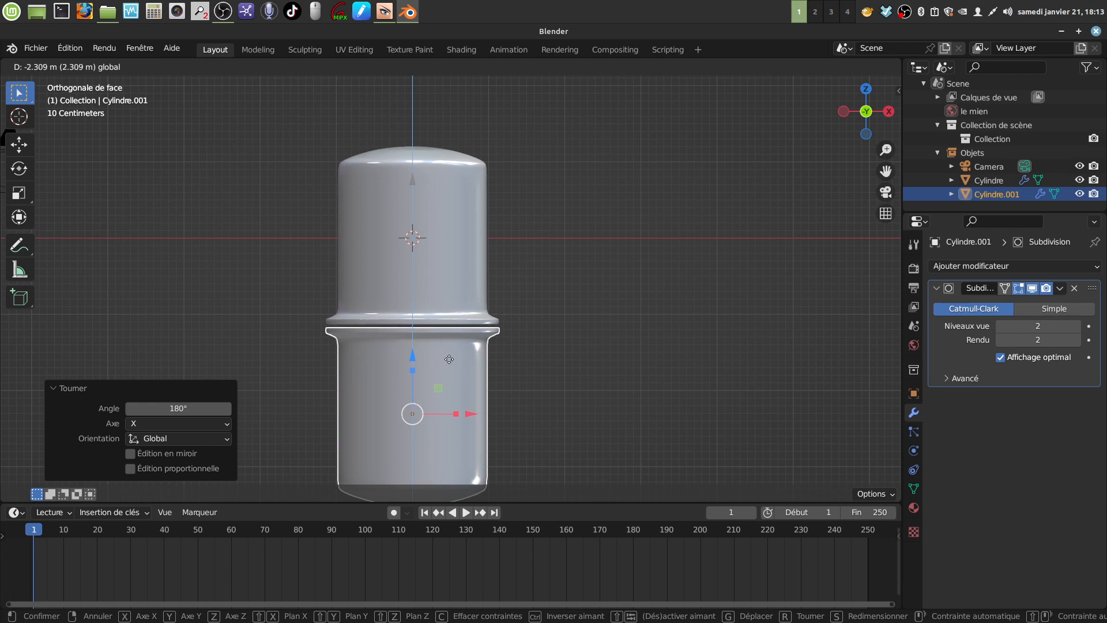
click(554, 353)
shift+middle_drag(524, 397, 538, 307)
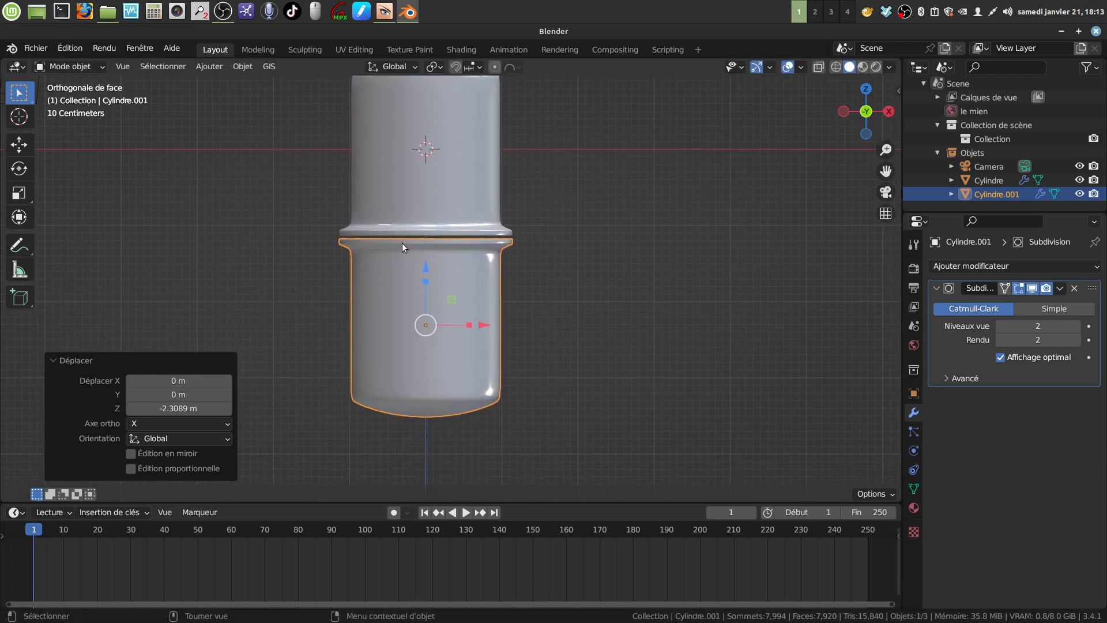
In Edit Mode on the flipped lower copy, select the domed cap's faces, grow the selection twice and delete those faces.
key(alt+a)
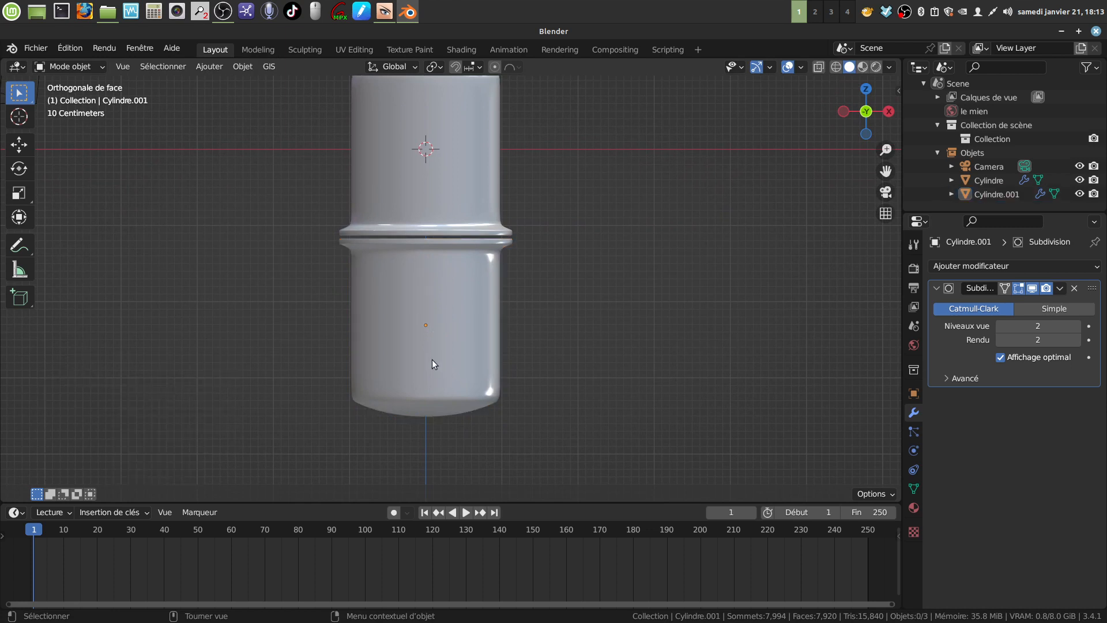
click(434, 359)
key(Tab)
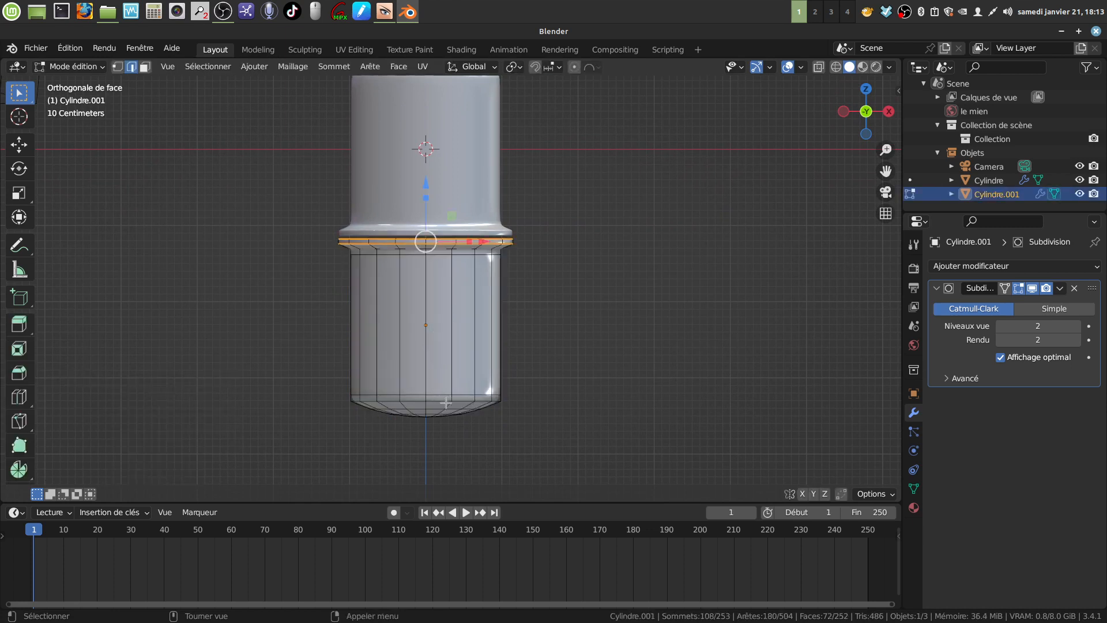
middle_drag(446, 402, 439, 345)
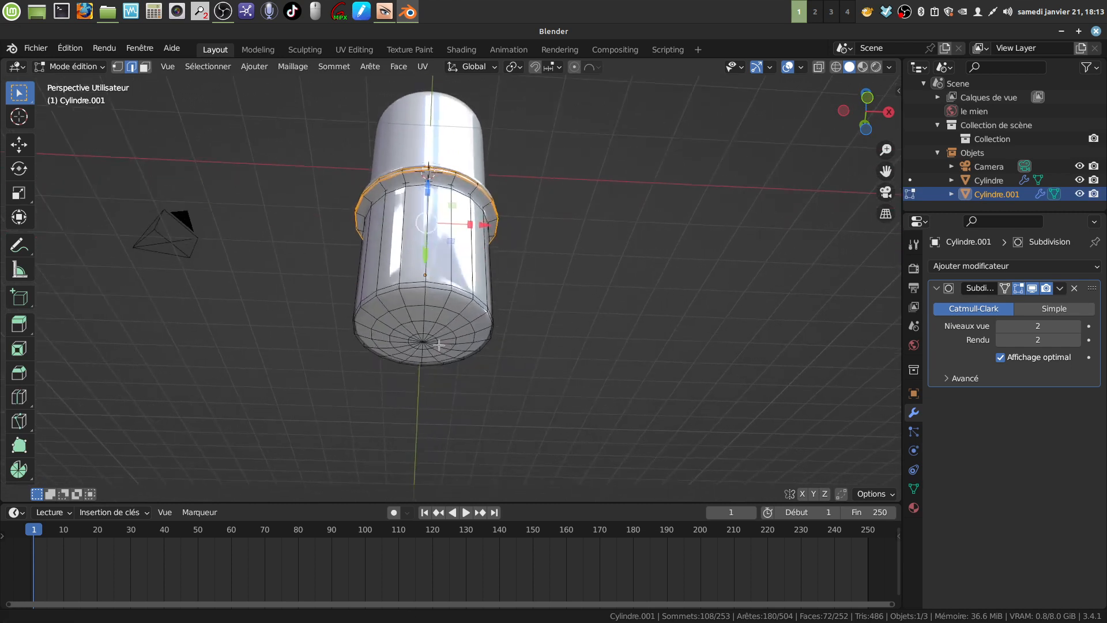
scroll(439, 344, up, 4)
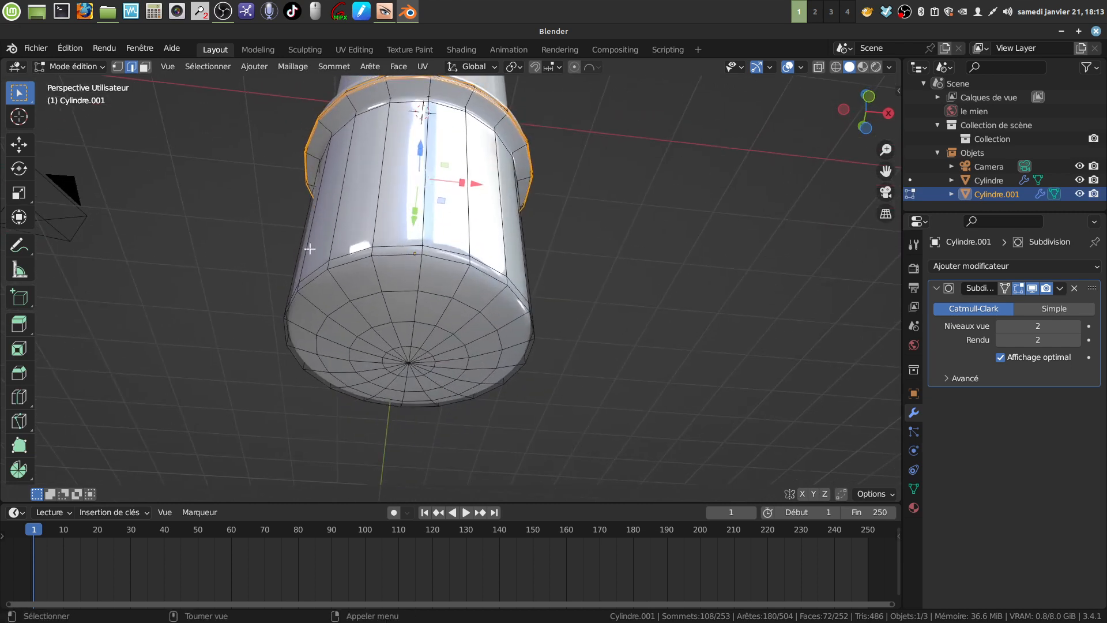
click(145, 66)
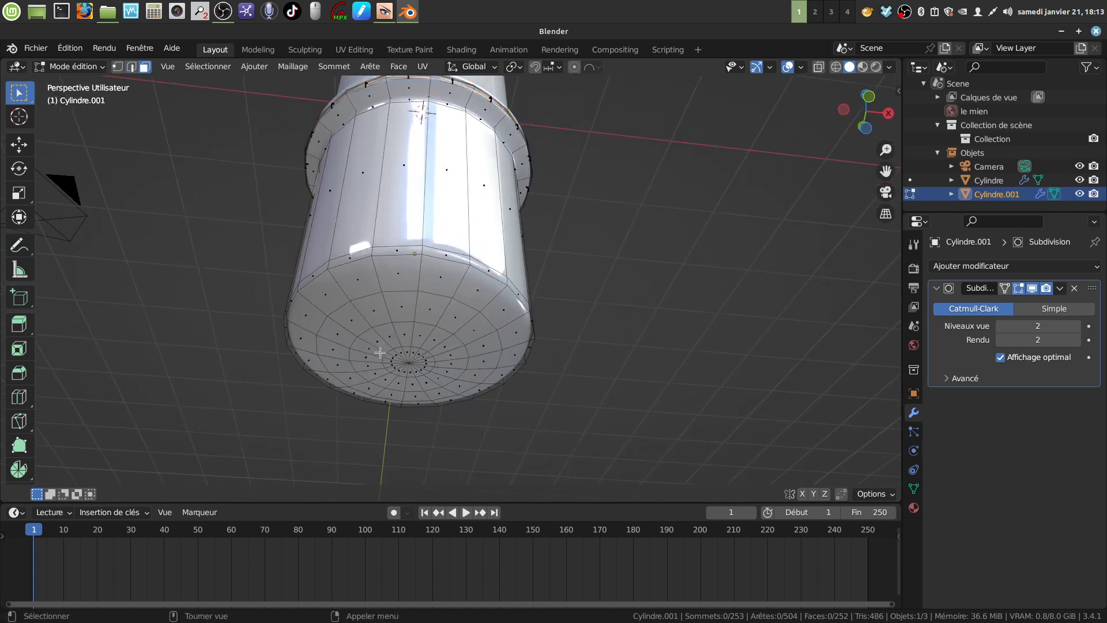
key(c)
click(404, 357)
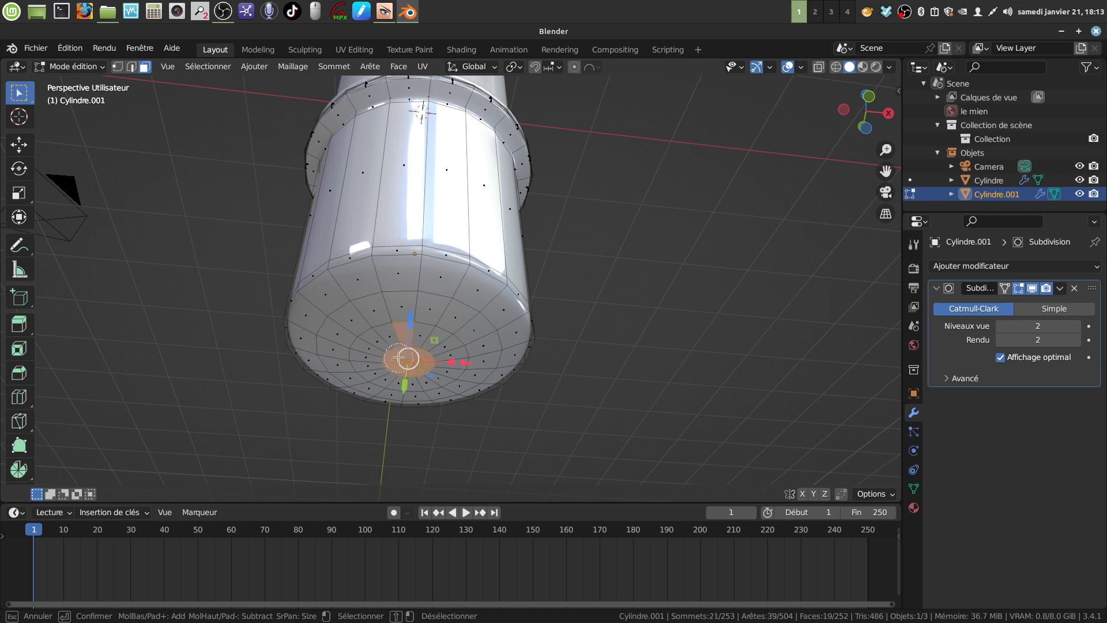
mouse_move(399, 358)
mouse_down()
mouse_move(418, 383)
mouse_move(352, 378)
mouse_move(343, 346)
mouse_move(378, 415)
mouse_move(354, 329)
mouse_move(430, 332)
mouse_move(452, 359)
mouse_move(442, 363)
mouse_up()
mouse_move(444, 340)
middle_down()
mouse_move(453, 269)
mouse_move(440, 421)
mouse_move(429, 395)
middle_up()
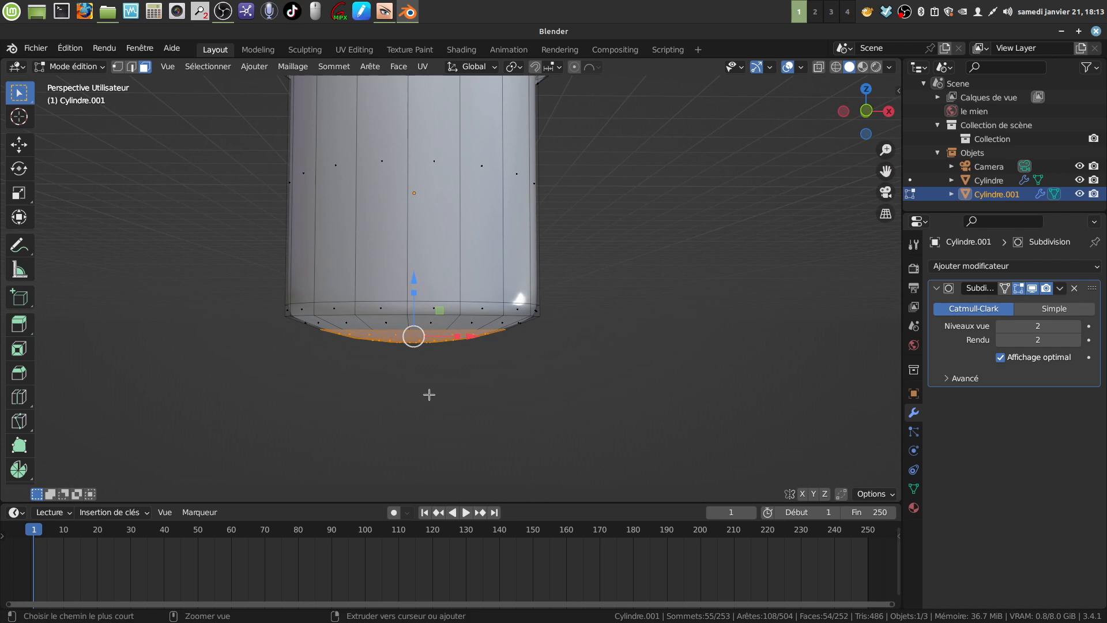
key(ctrl+KP_Add)
key(ctrl+KP_Add)
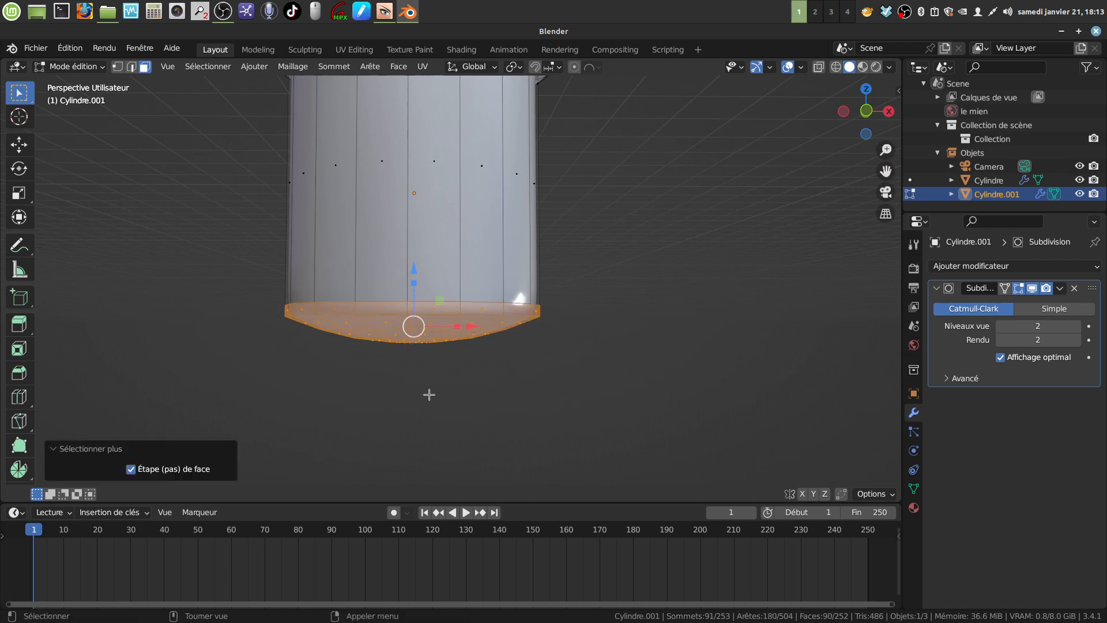
key(x)
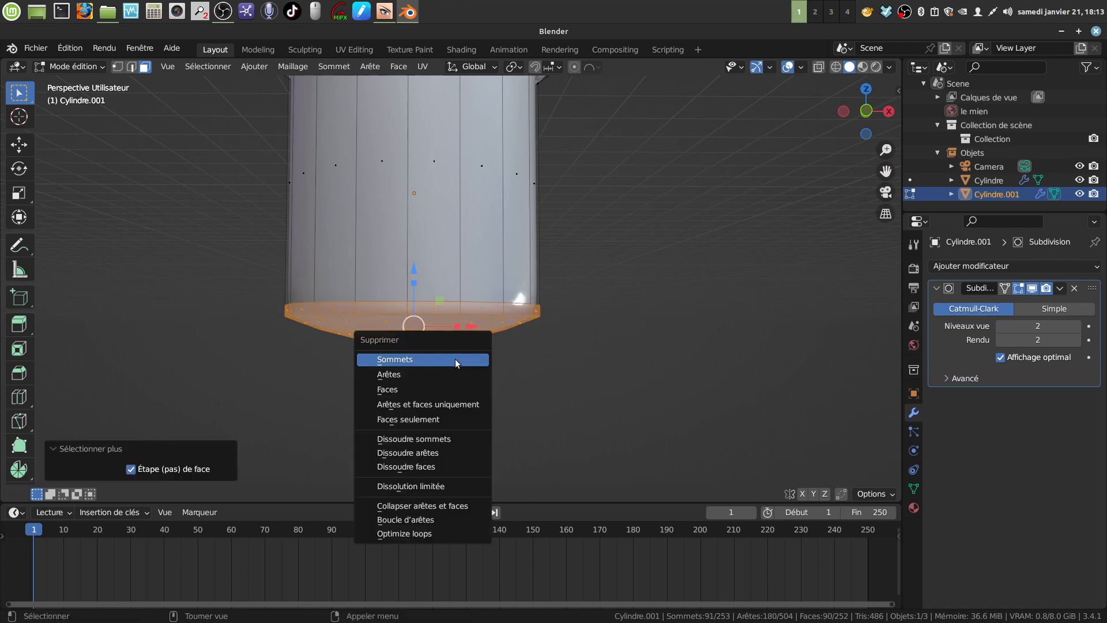
click(444, 390)
Move the lower body's open bottom edge loop up about 0.79 m along Z, and then back down about 0.073 m.
scroll(467, 326, down, 4)
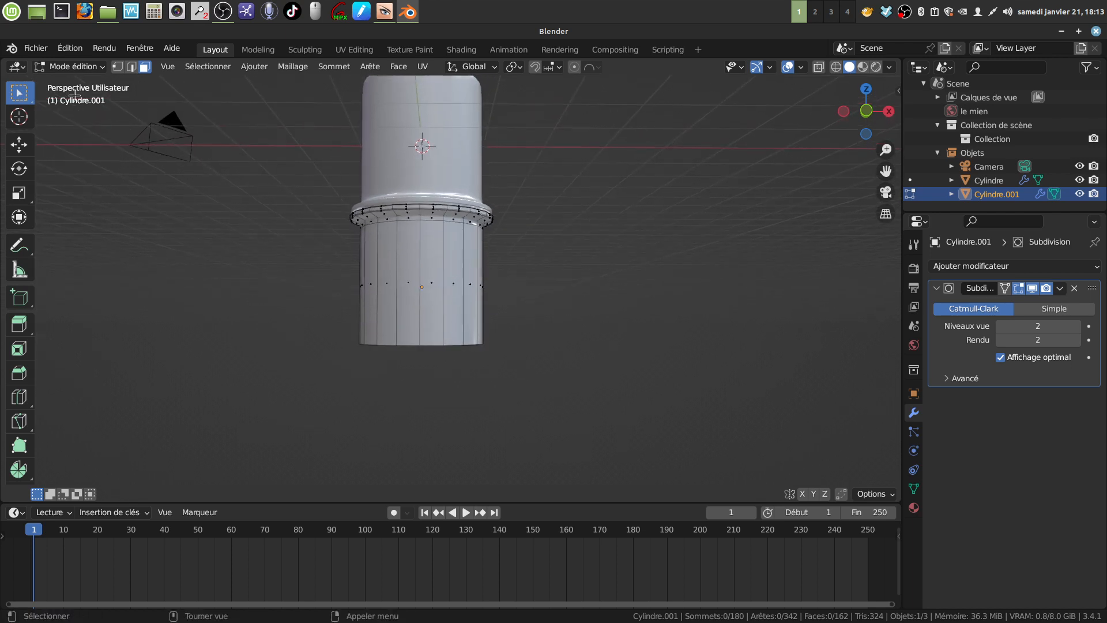
click(132, 66)
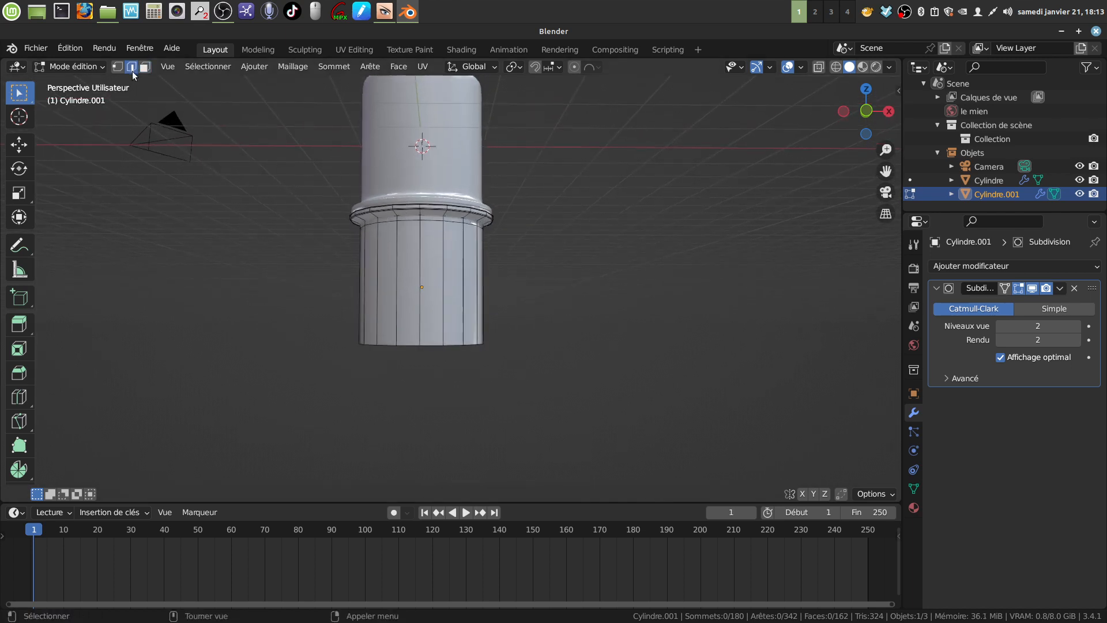
alt+click(429, 345)
drag(424, 288, 545, 279)
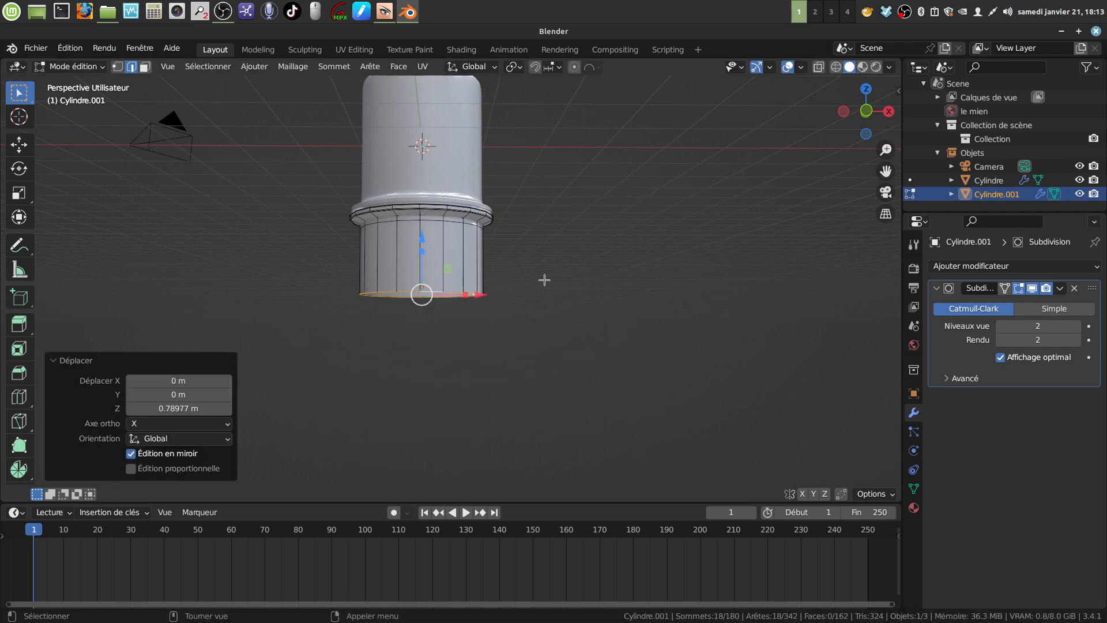
mouse_move(544, 280)
middle_down()
mouse_move(525, 295)
mouse_move(547, 295)
mouse_move(531, 289)
middle_up()
scroll(528, 314, up, 3)
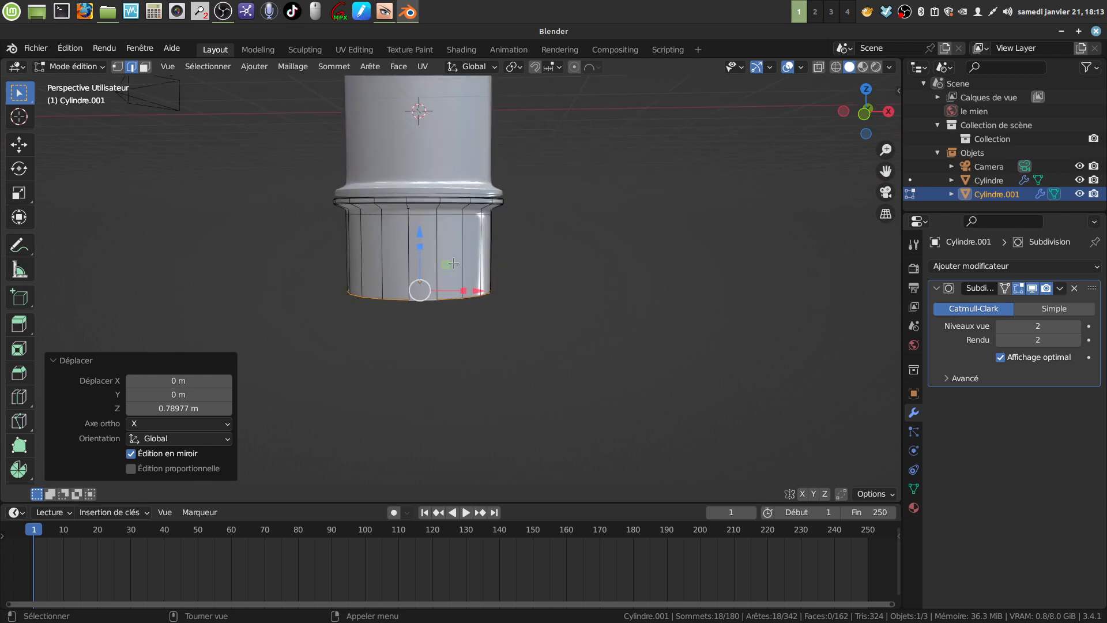
drag(422, 235, 422, 242)
middle_drag(422, 242, 551, 241)
scroll(551, 242, down, 4)
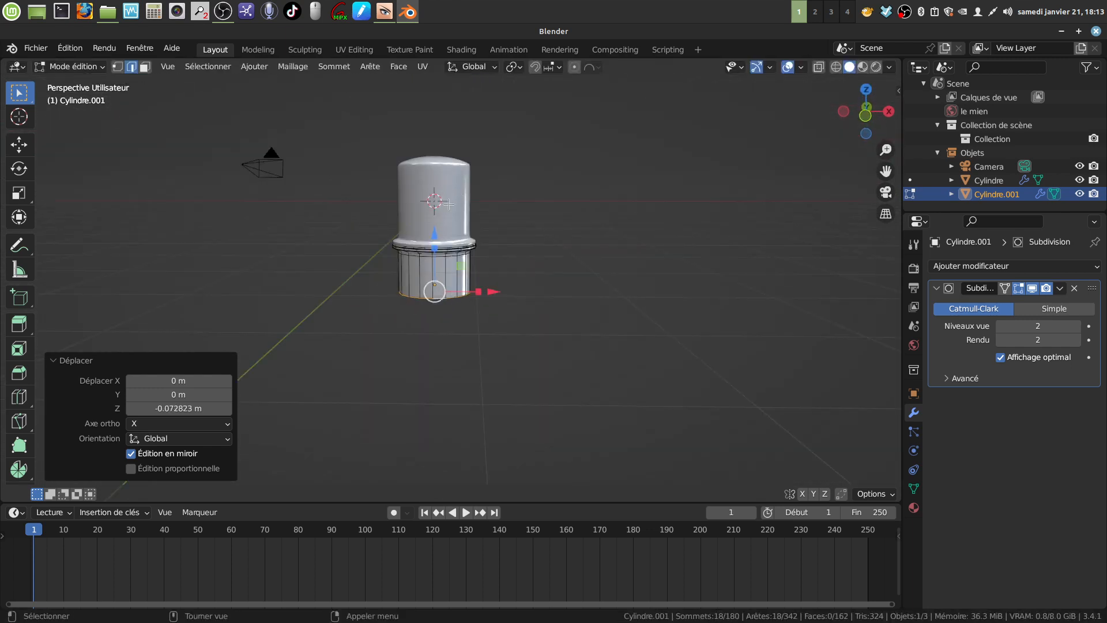
mouse_move(462, 266)
middle_down()
mouse_move(496, 239)
mouse_move(445, 264)
middle_up()
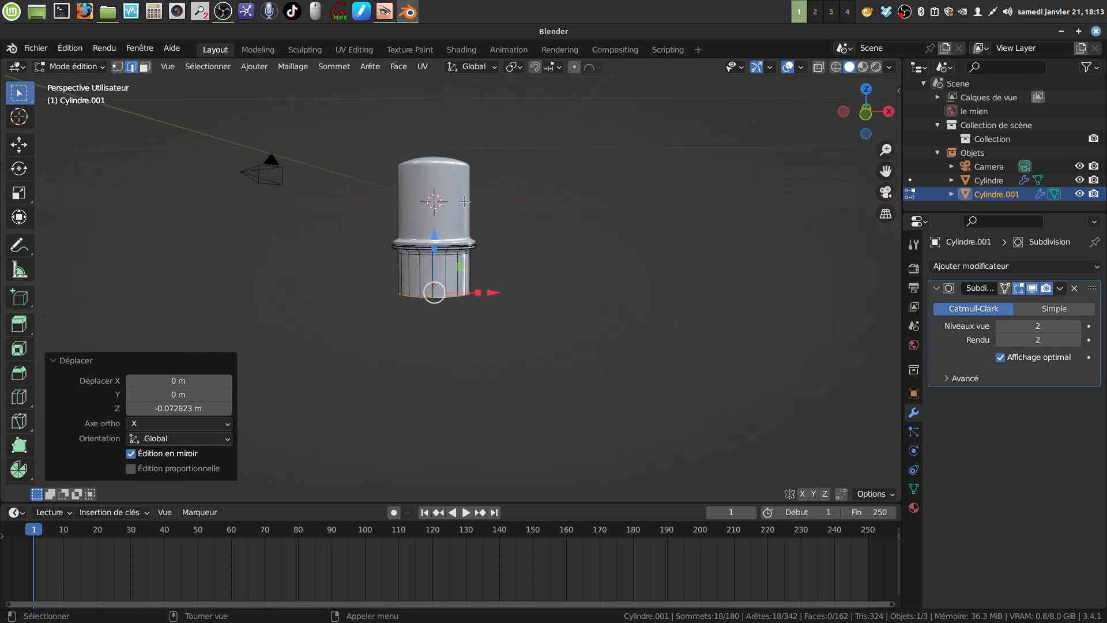
Extrude the bottom edge loop and scale the extrusion to 0 to close the base flat at its centre.
scroll(518, 380, up, 4)
middle_drag(517, 380, 518, 306)
text(e)
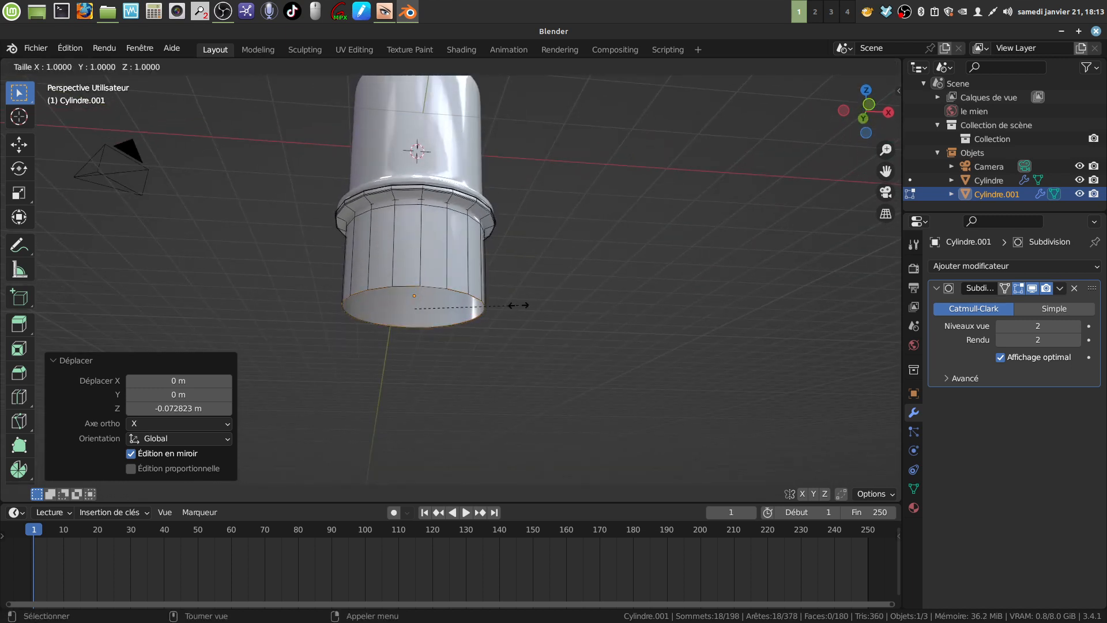
text(s0)
key(Return)
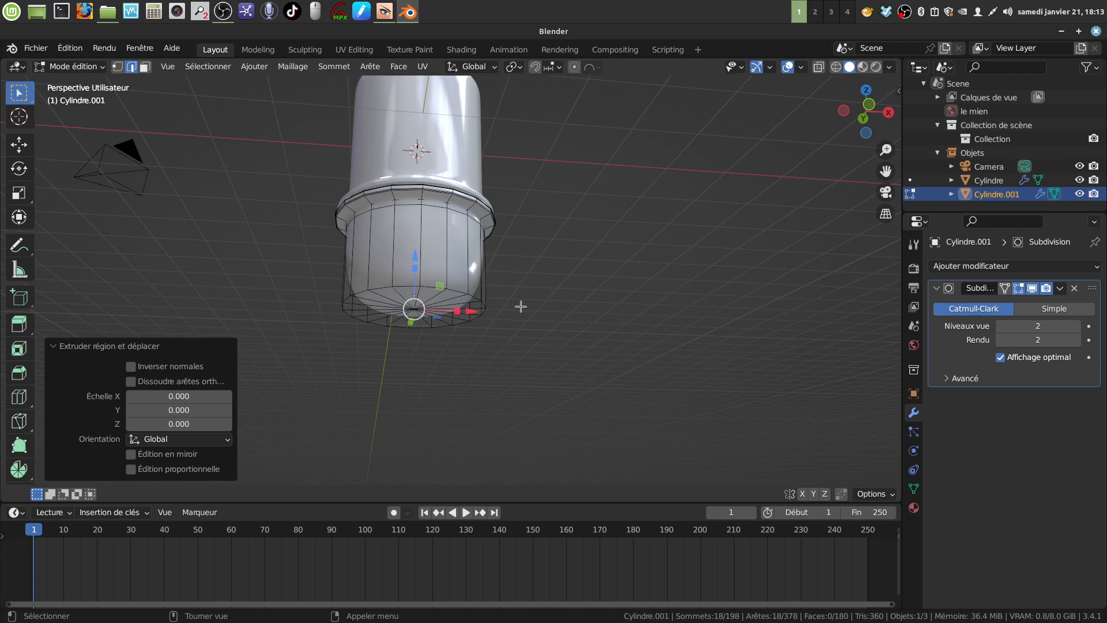
click(521, 307)
Merge all of the lower body's vertices by distance, using a merge distance of 0.0001 m.
key(a)
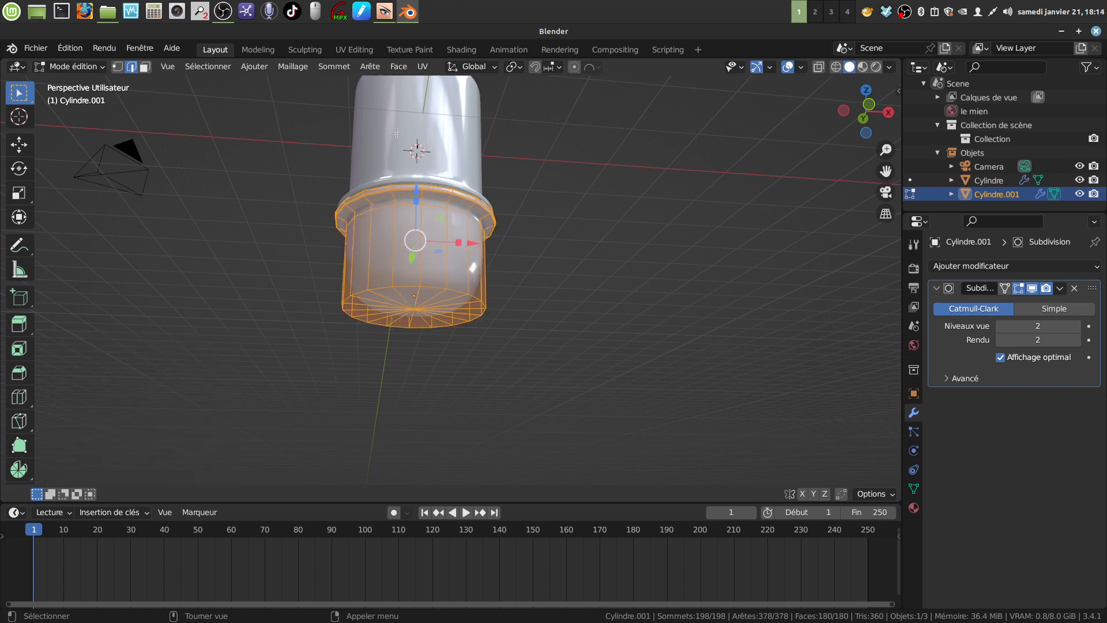
click(286, 66)
mouse_move(338, 379)
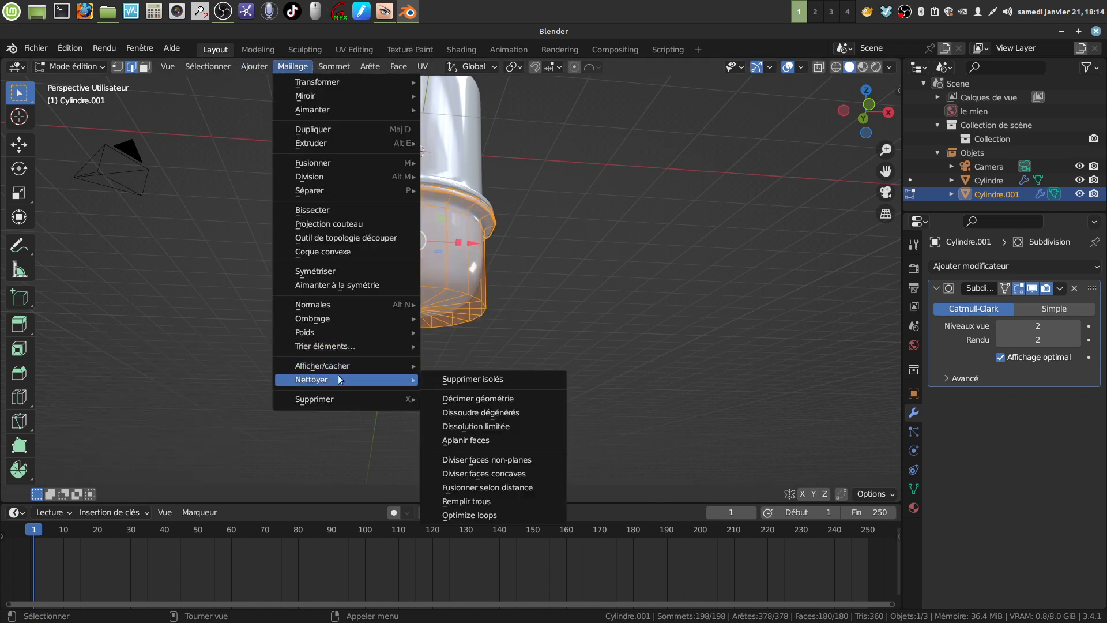
click(488, 487)
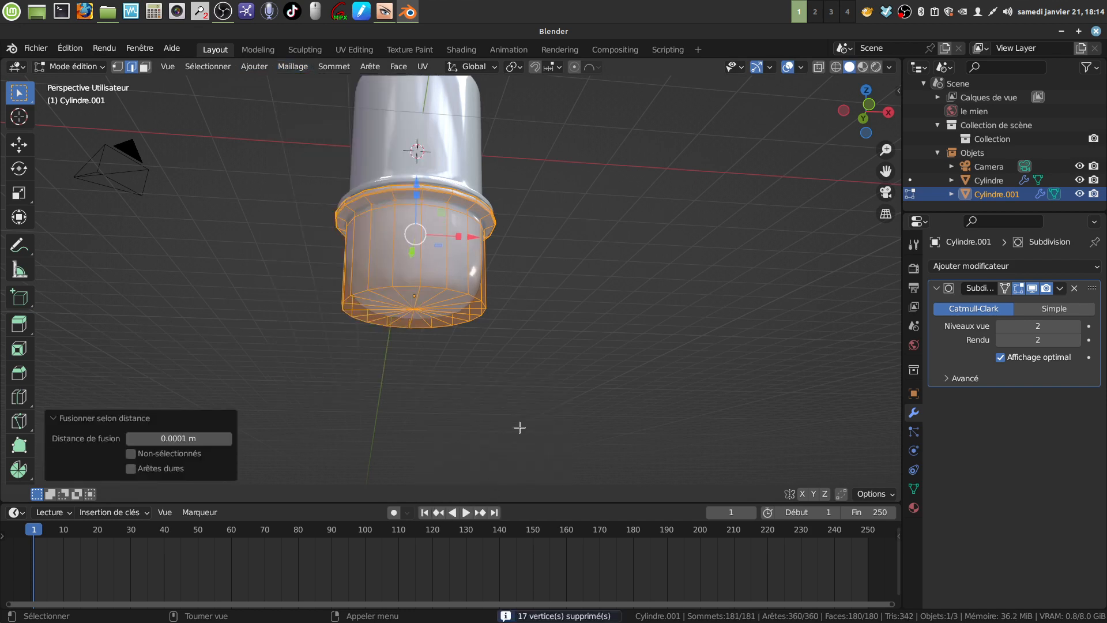
middle_drag(497, 372, 494, 352)
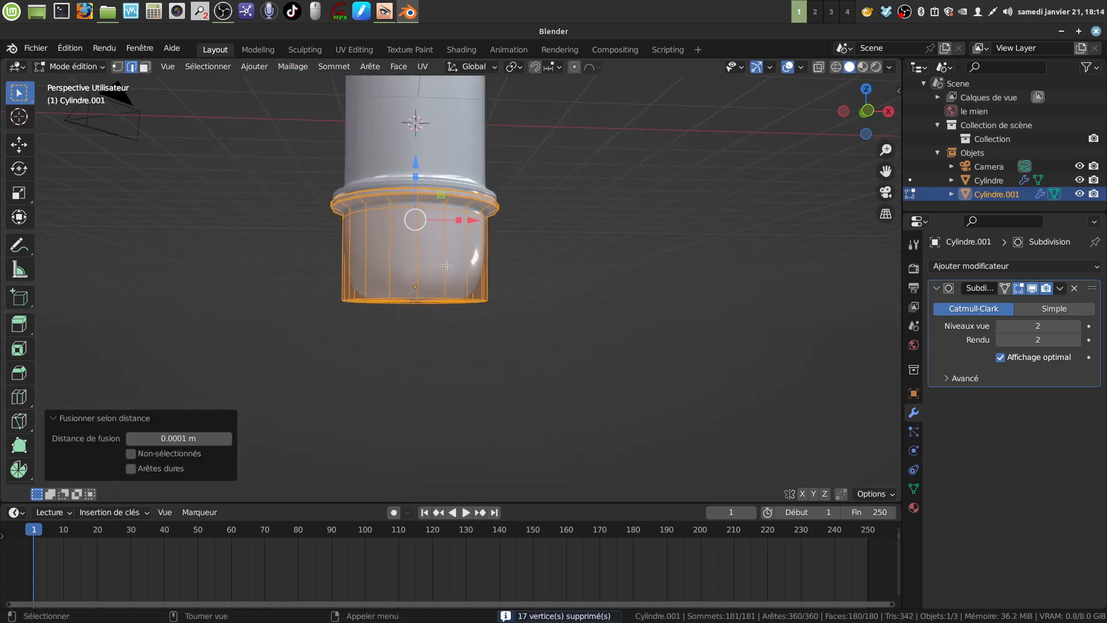
mouse_move(446, 265)
middle_down()
mouse_move(462, 196)
mouse_move(453, 247)
middle_up()
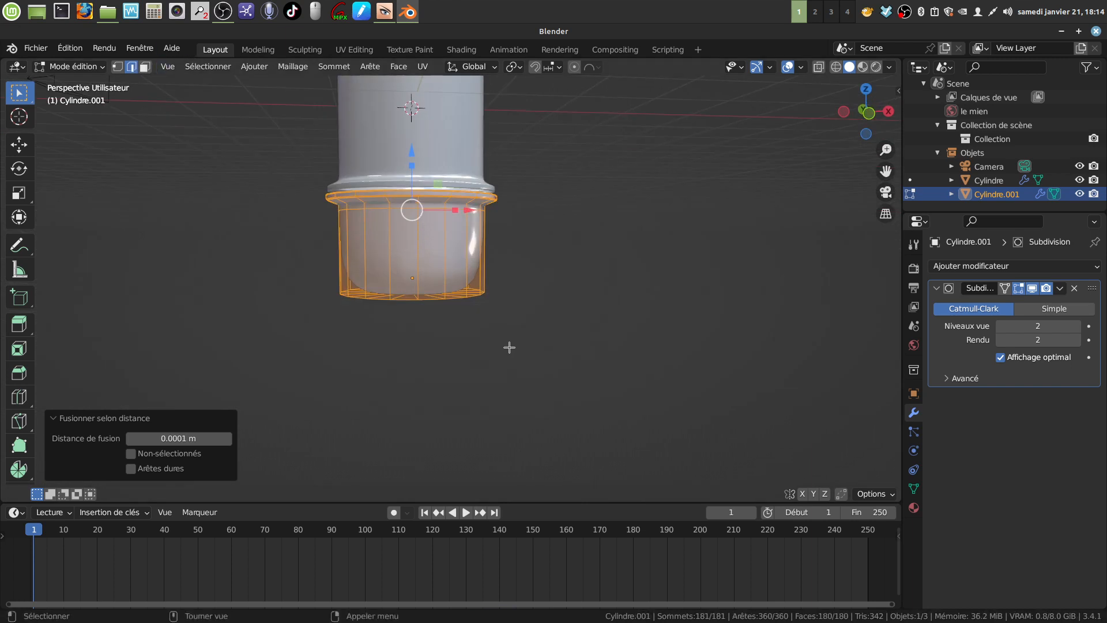
Bevel the outer edge loop of the flat base with 2 segments and a width of about 0.097 m, and return to Object Mode.
middle_drag(509, 347, 524, 272)
key(alt+a)
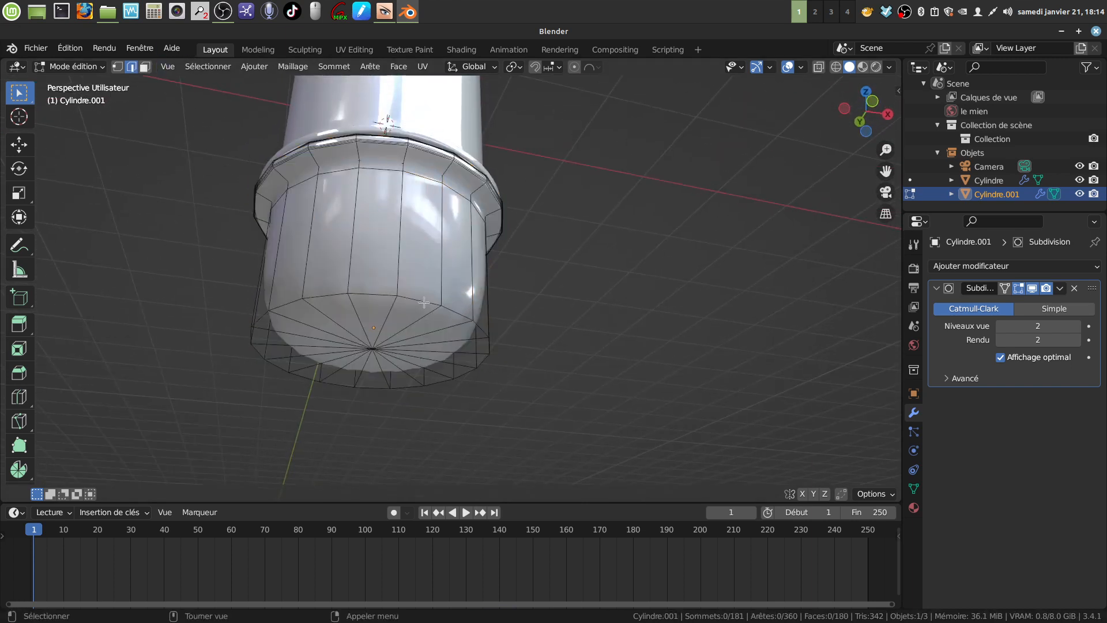
alt+click(424, 300)
middle_drag(423, 300, 538, 339)
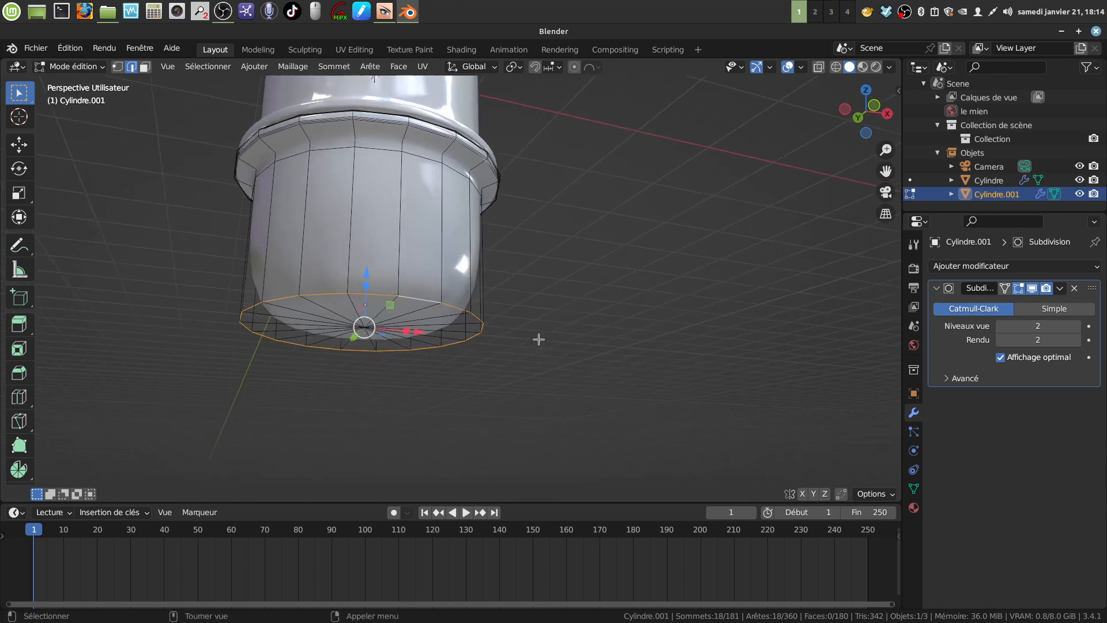
key(ctrl+b)
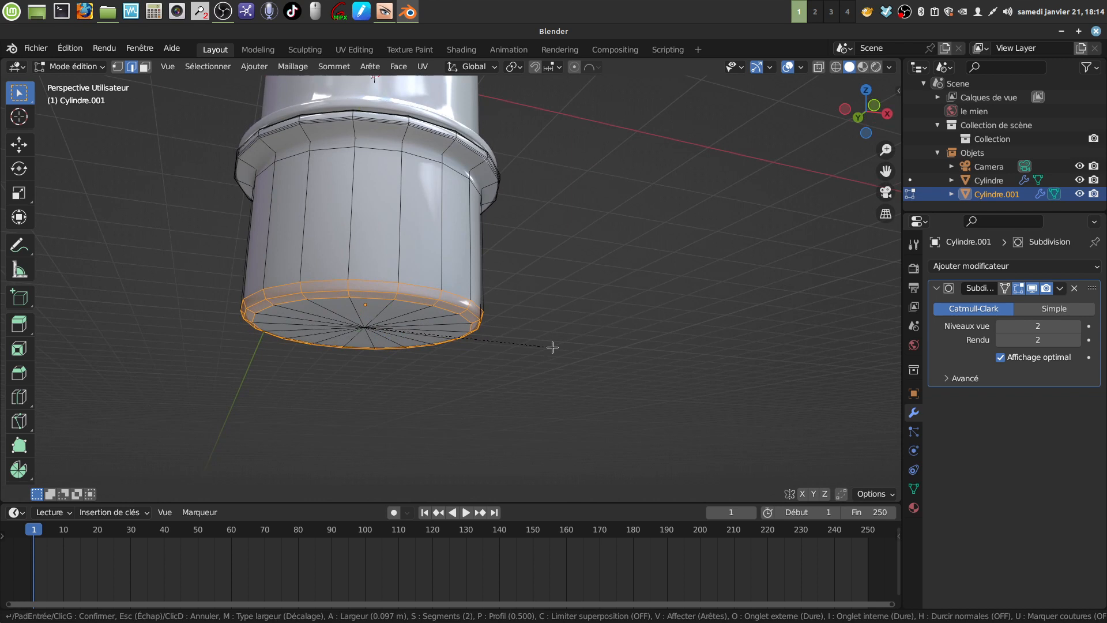
click(552, 347)
middle_drag(553, 347, 531, 361)
key(Tab)
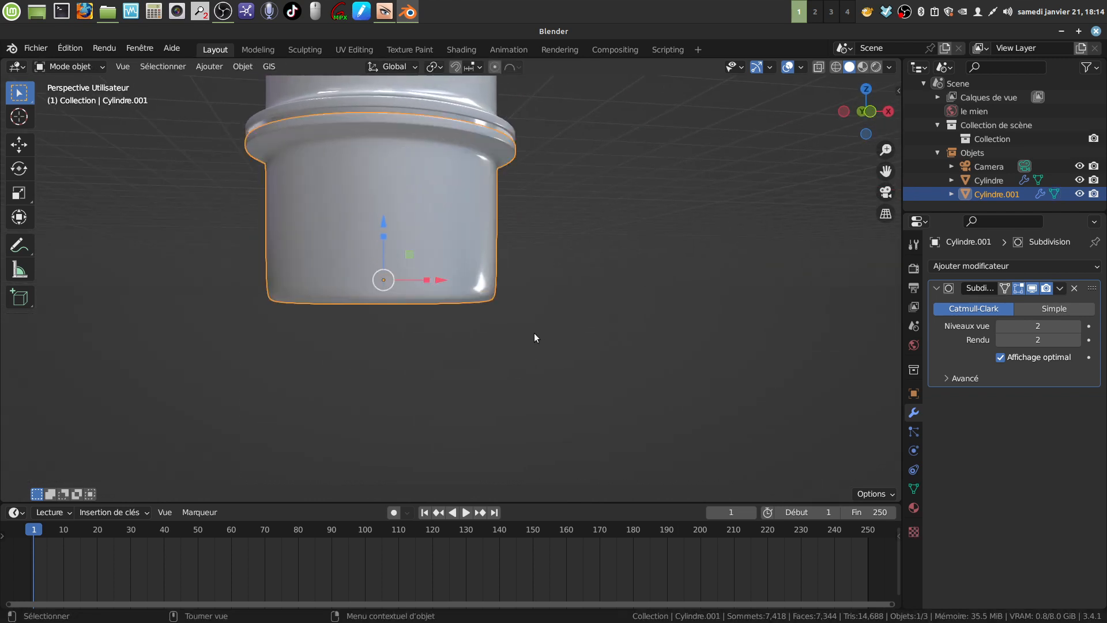
Deselect everything and inspect the two assembled body halves, from the overall shape to the flange joint.
scroll(428, 299, down, 4)
shift+middle_drag(445, 297, 448, 342)
click(559, 327)
middle_drag(517, 304, 483, 369)
scroll(517, 323, up, 2)
middle_drag(483, 398, 483, 417)
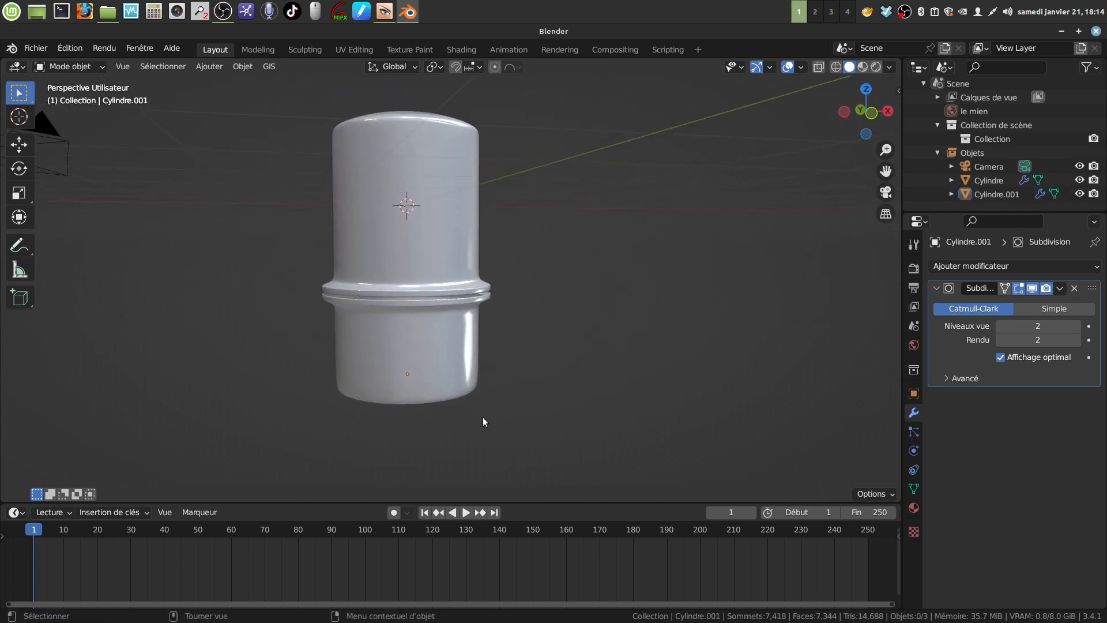
scroll(483, 413, up, 3)
middle_drag(482, 351, 509, 304)
Reopen the lower body in Edit Mode and turn off its Subdivision modifier's viewport display.
key(Tab)
scroll(472, 351, up, 2)
scroll(510, 303, up, 1)
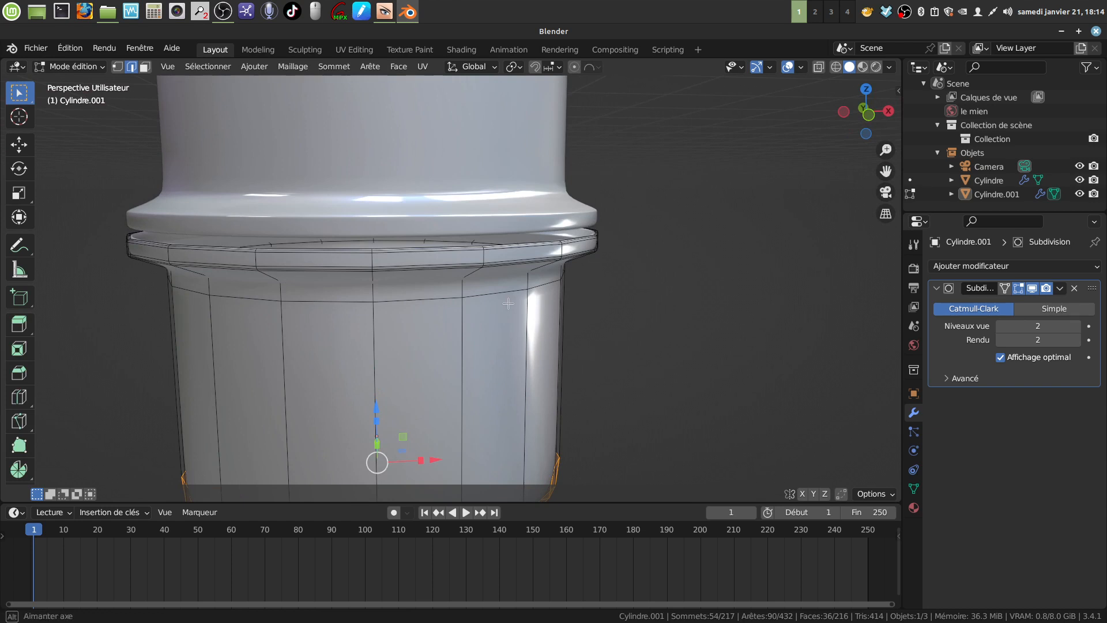
click(1031, 291)
Duplicate the upper outer edge loop of the lower body's flange in place and separate the copy into its own object.
middle_drag(663, 264, 515, 274)
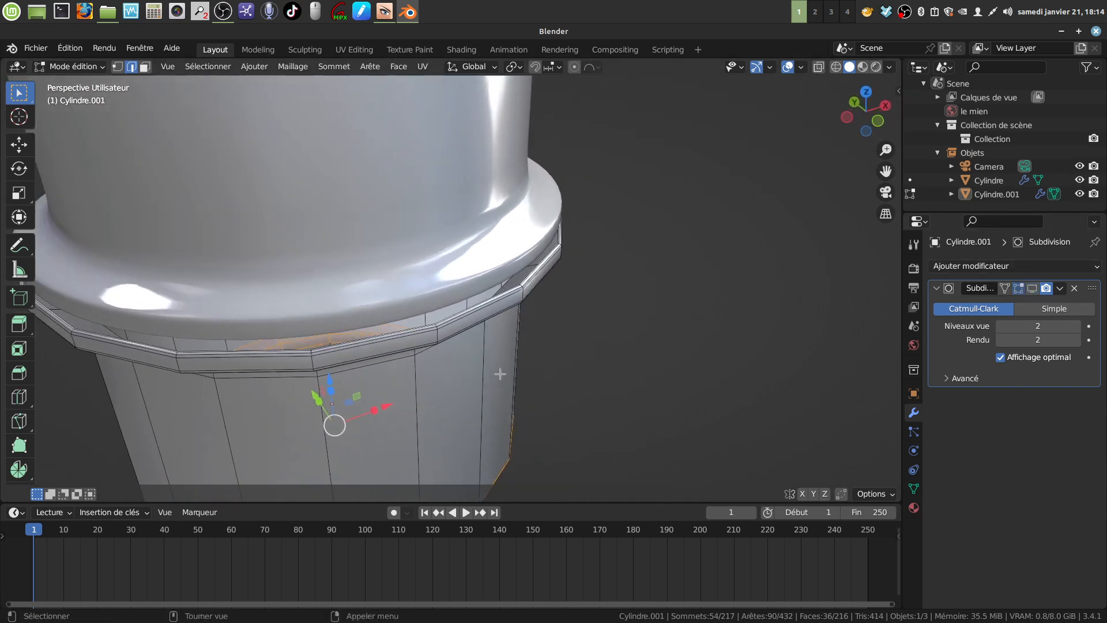
scroll(499, 375, up, 2)
middle_drag(501, 372, 533, 312)
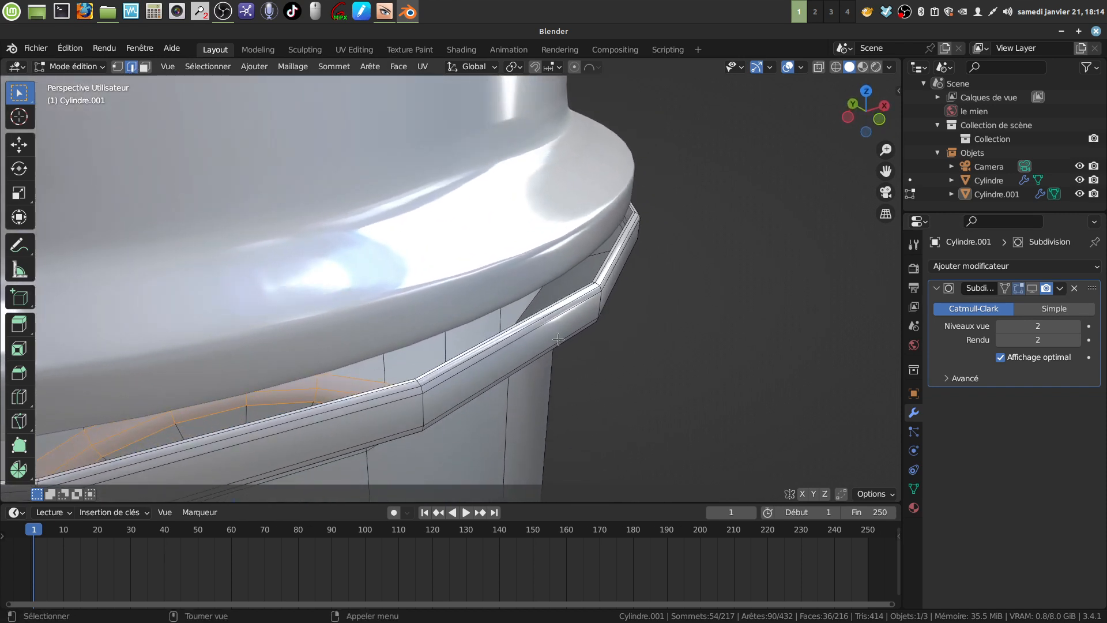
alt+click(474, 356)
scroll(577, 344, down, 3)
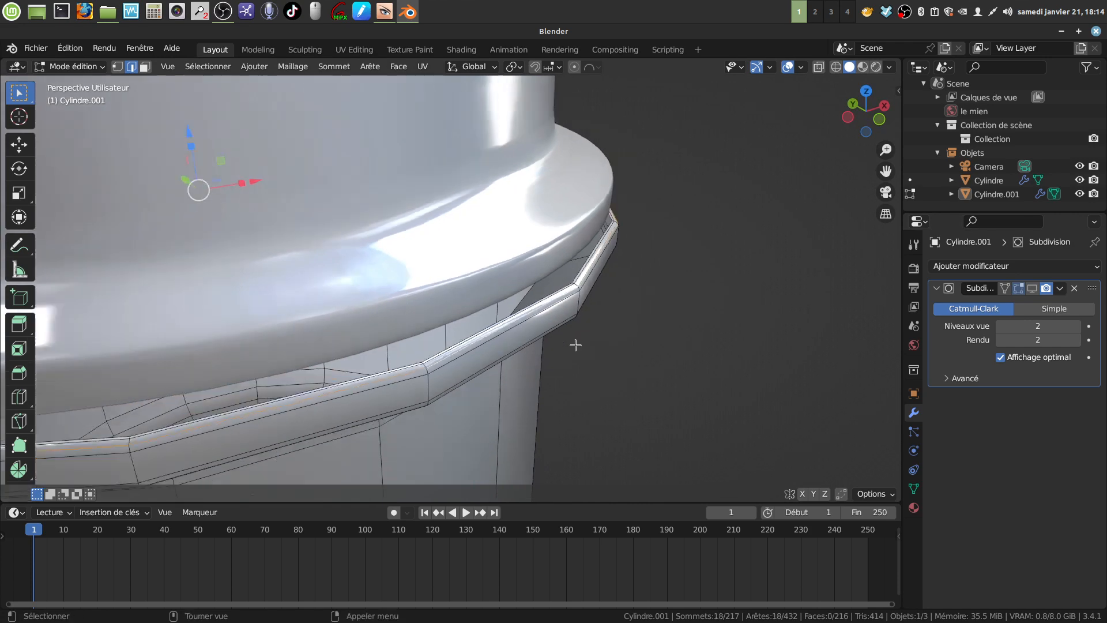
middle_drag(577, 344, 537, 353)
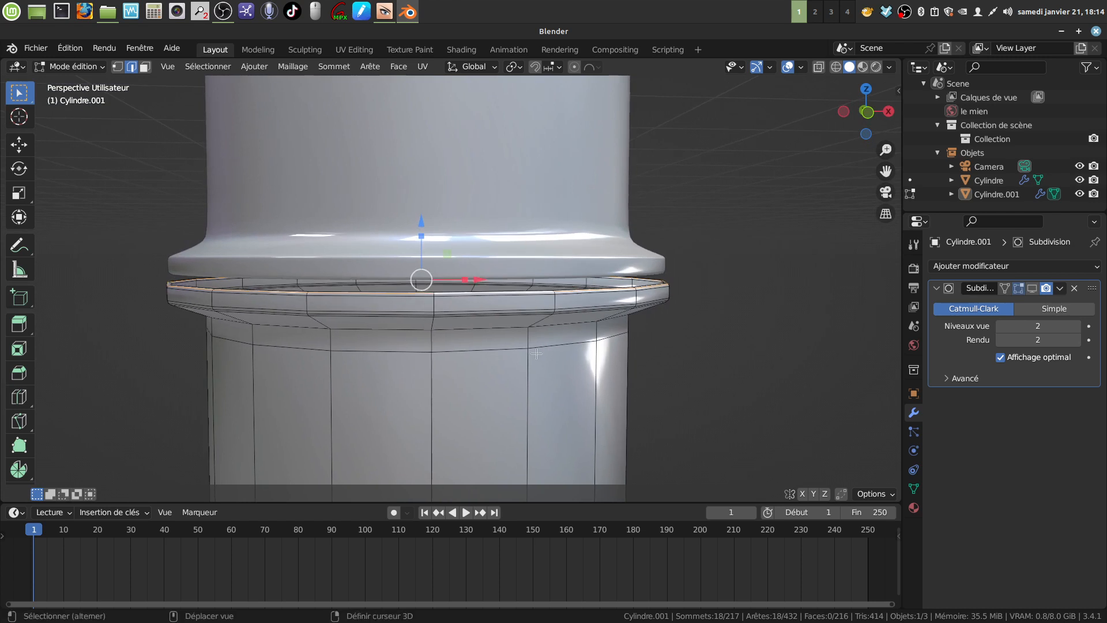
key(e)
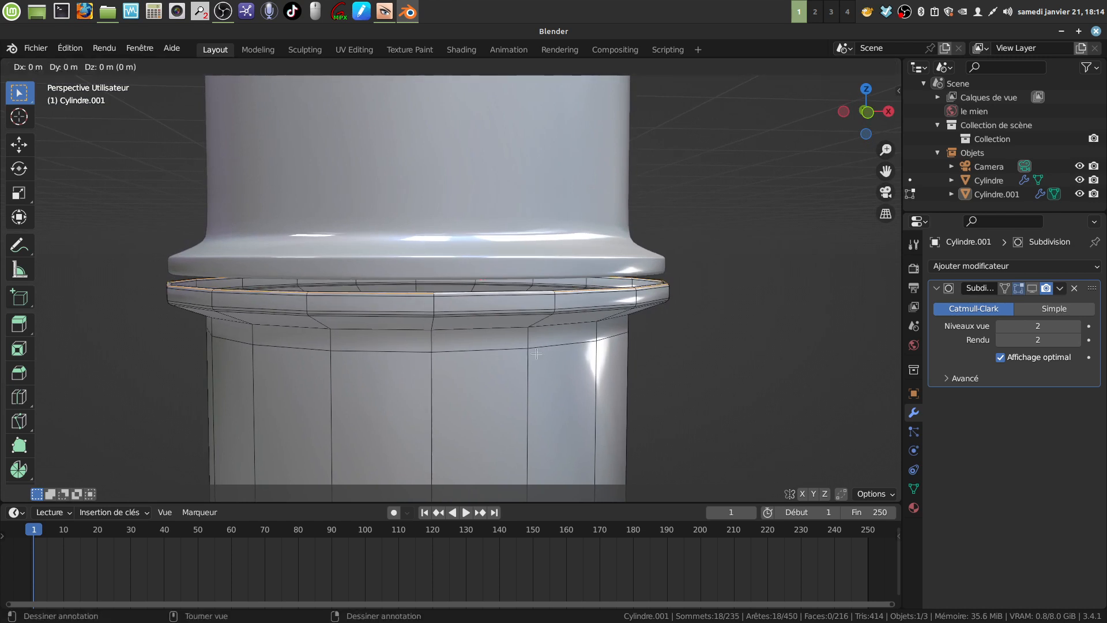
right_click(536, 354)
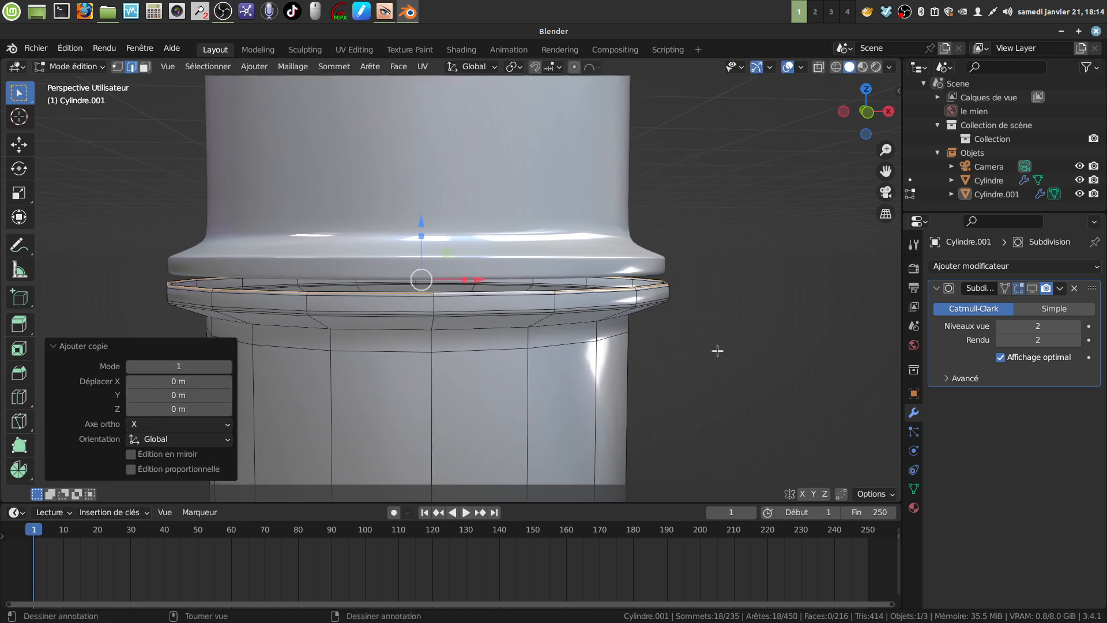
key(p)
click(701, 315)
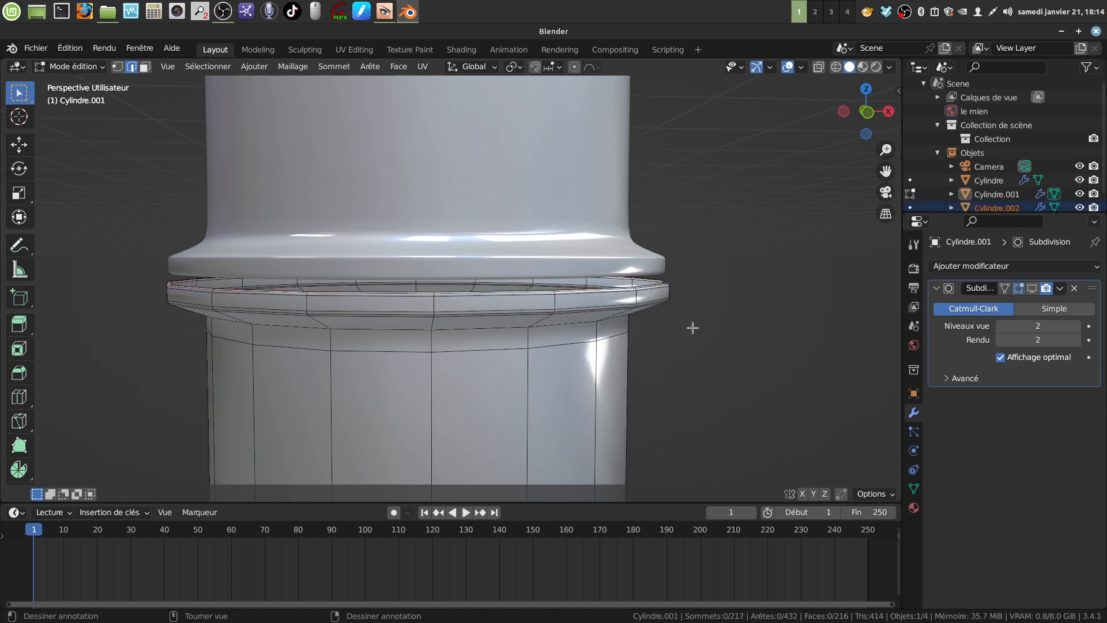
Leave the lower body's Edit Mode and open the separated edge-loop object for editing in vertex selection mode.
key(Tab)
click(627, 290)
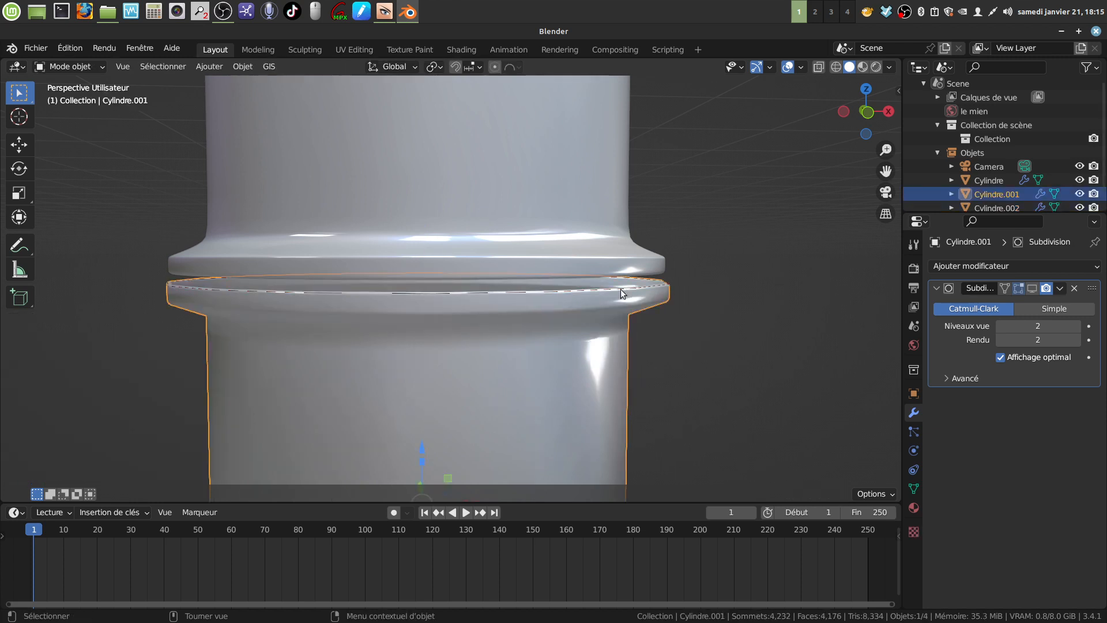
click(709, 286)
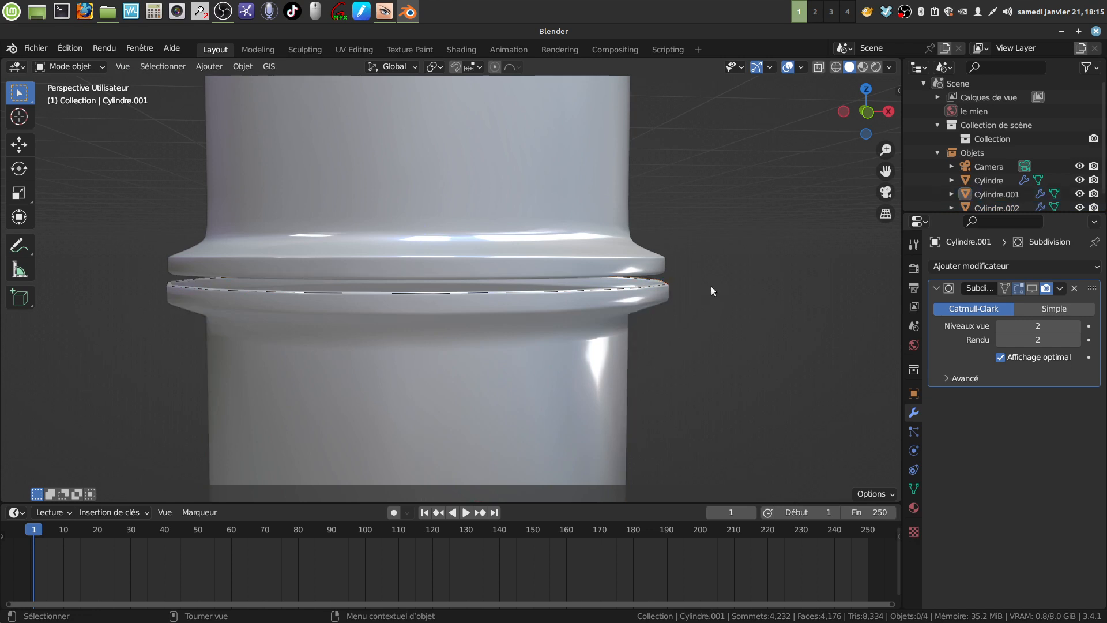
scroll(980, 200, down, 1)
click(986, 198)
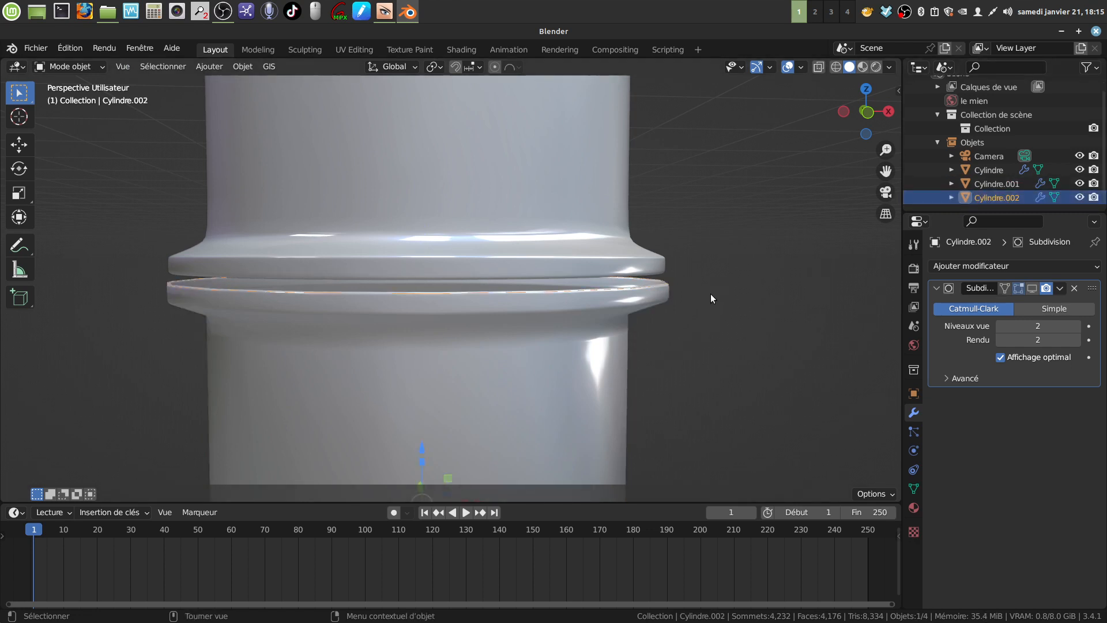
key(Tab)
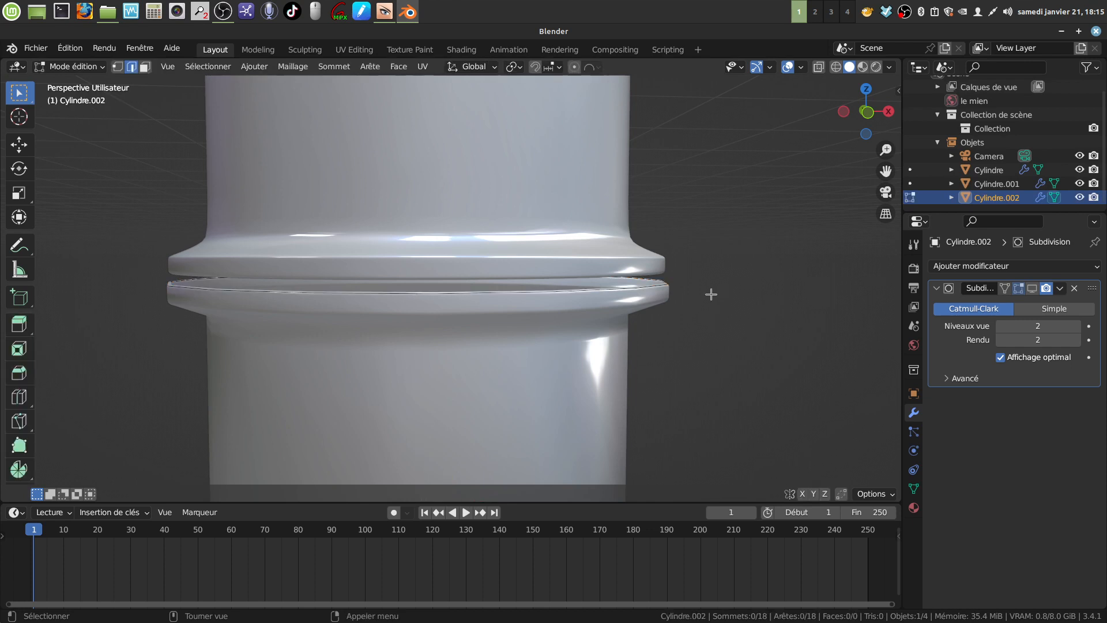
click(117, 67)
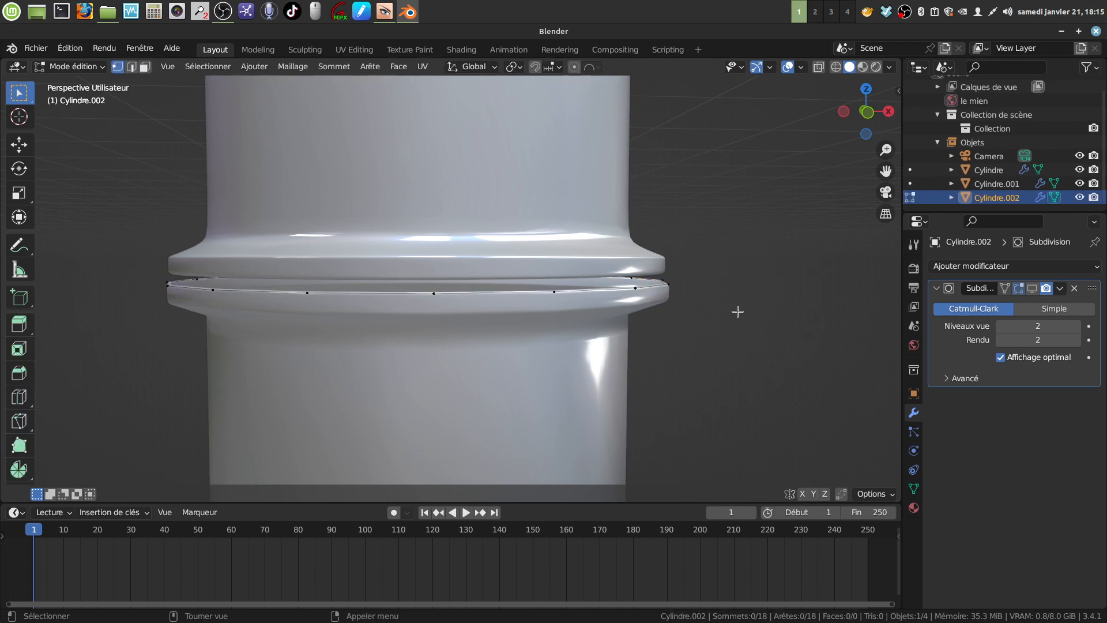
Extrude the entire edge loop straight up by about 0.043 m to form a band across the flange gap.
key(a)
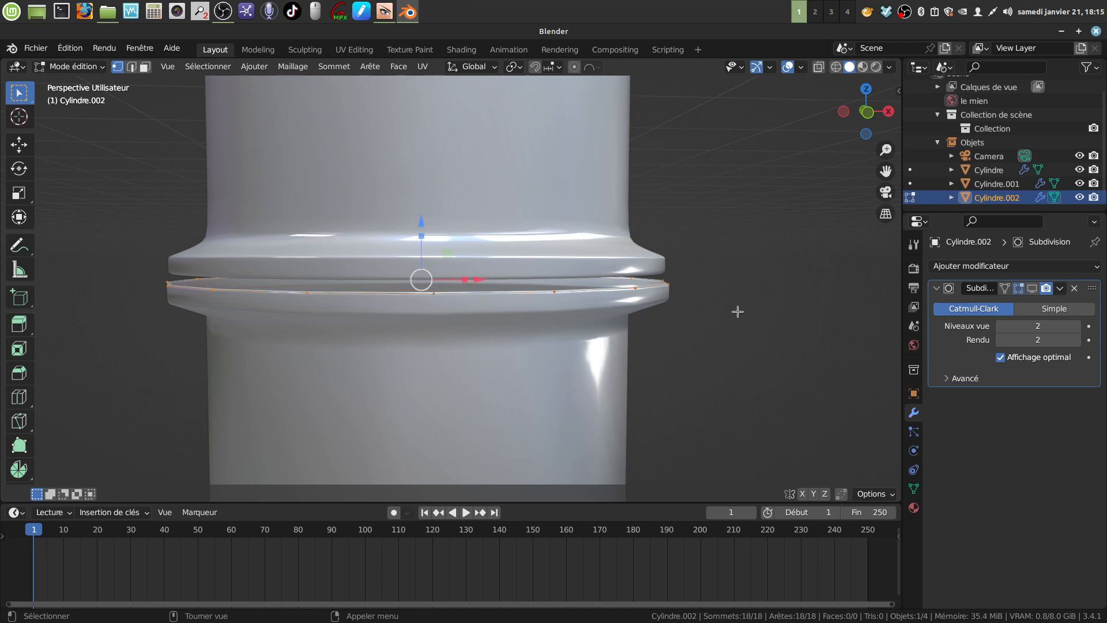
key(e)
key(Escape)
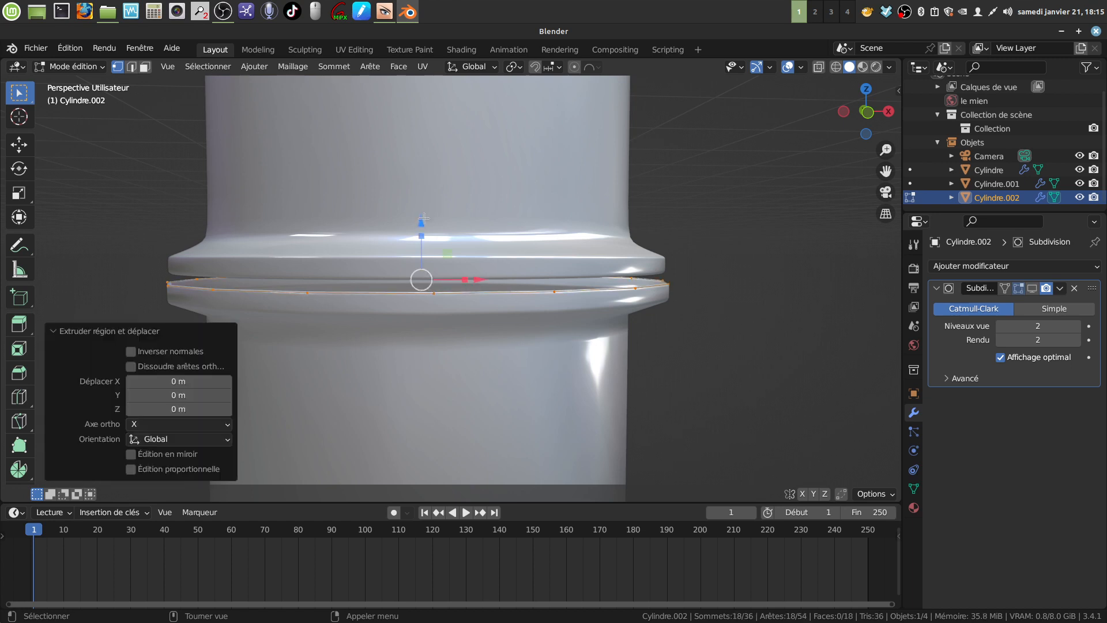
drag(424, 219, 430, 211)
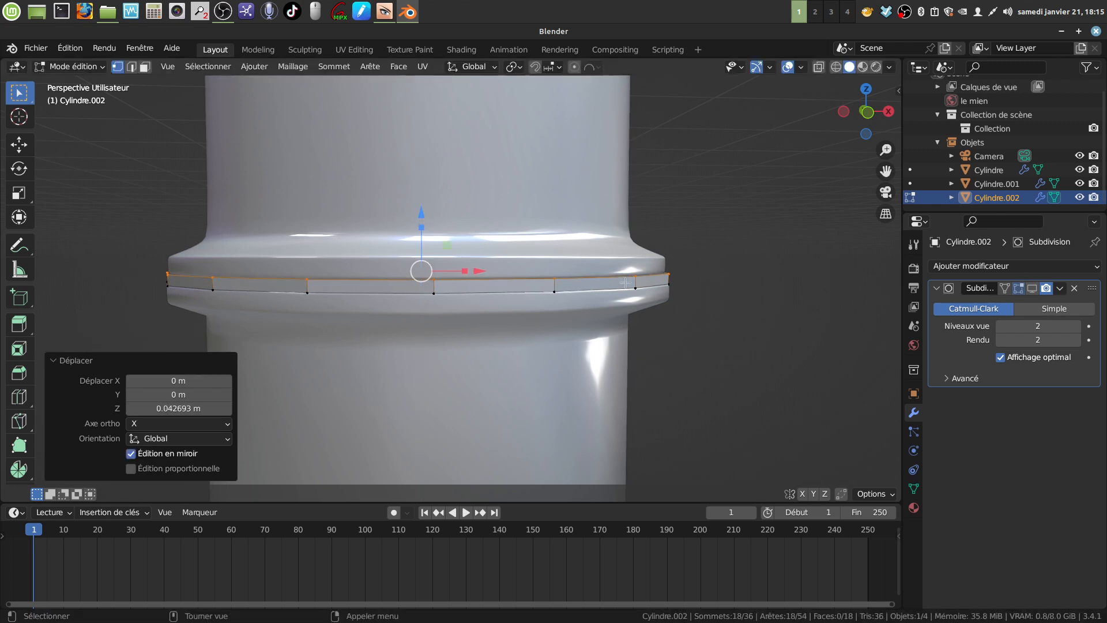
middle_drag(641, 276, 631, 312)
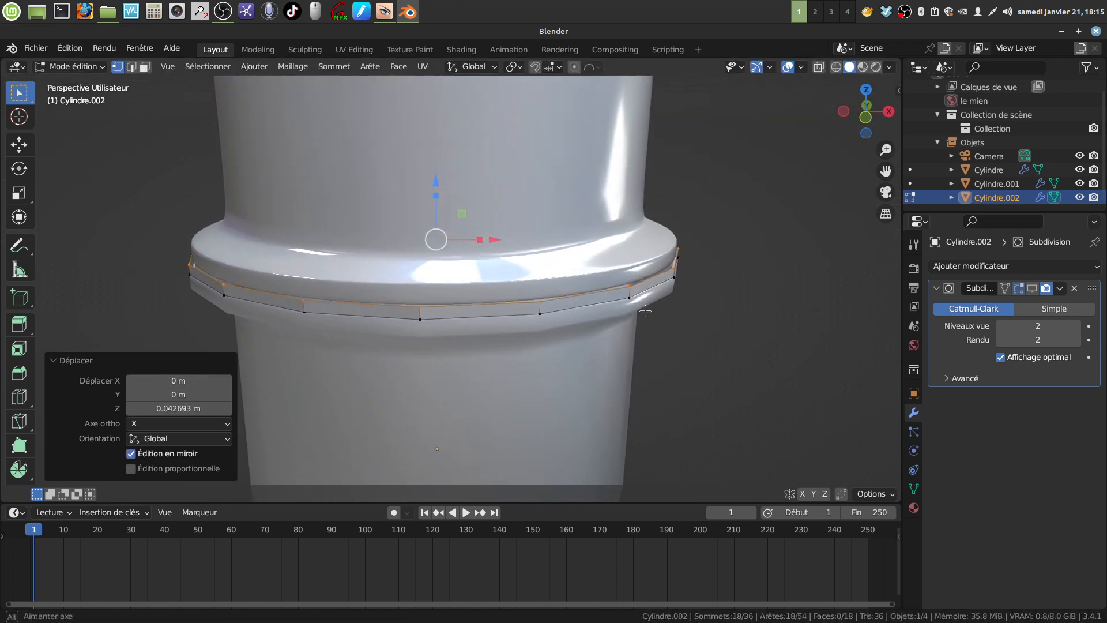
Select both edge loops of the band, isolate the ring in local view and reopen it in Edit Mode.
alt+shift+click(468, 317)
middle_drag(668, 314, 675, 309)
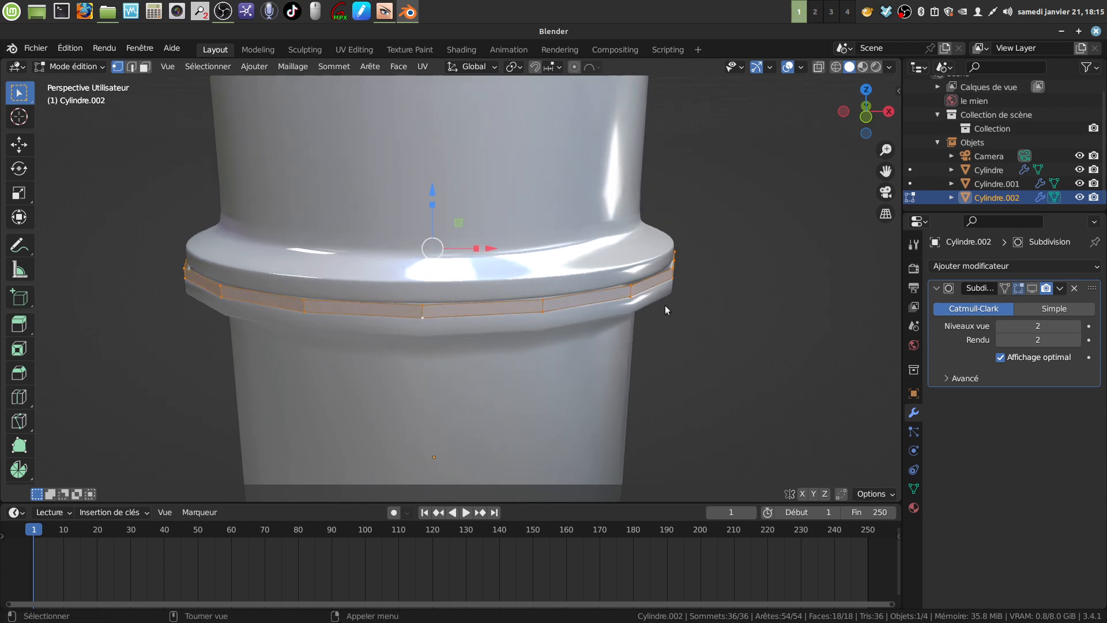
key(Tab)
key(KP_Divide)
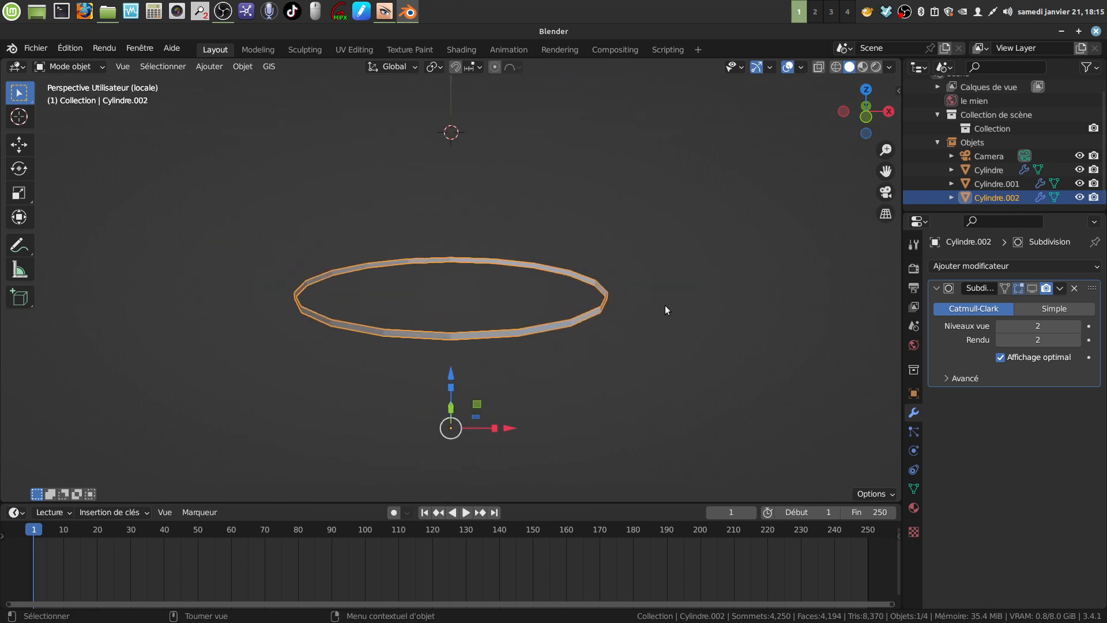
middle_drag(666, 306, 575, 343)
key(Tab)
middle_drag(528, 297, 507, 284)
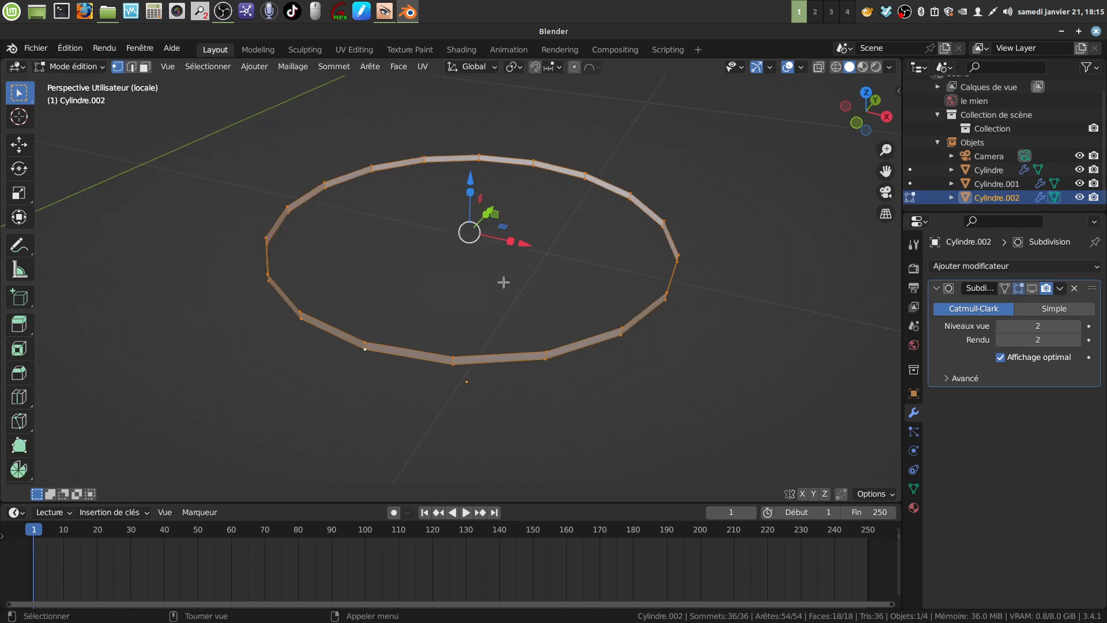
Extrude all faces of the ring inward along their normals with an offset of about -0.06 m.
key(alt+a)
click(145, 67)
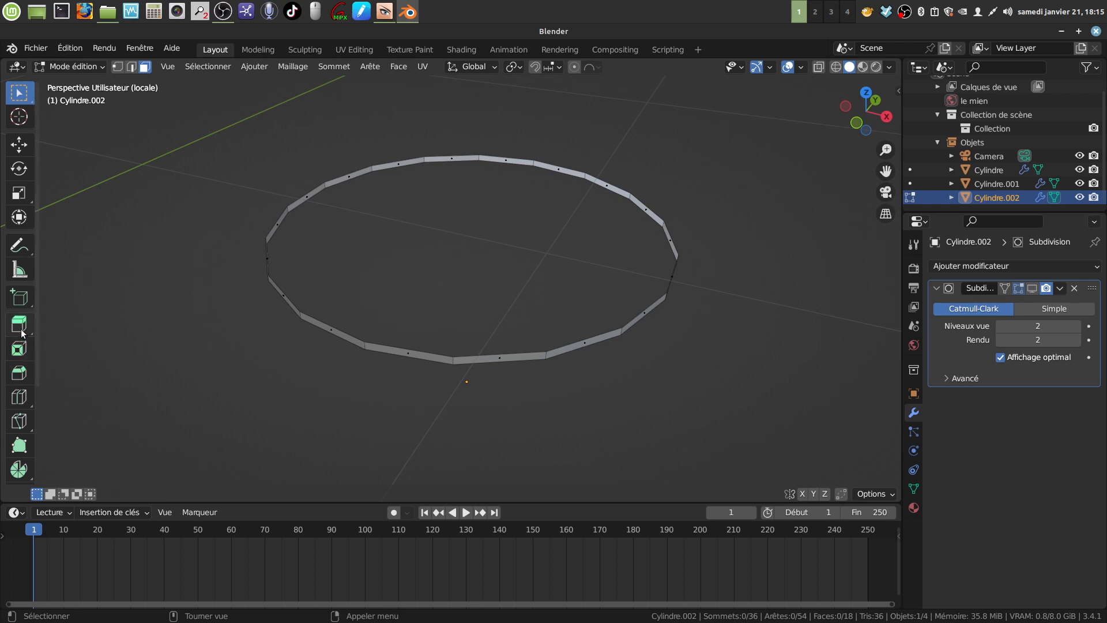
click(21, 326)
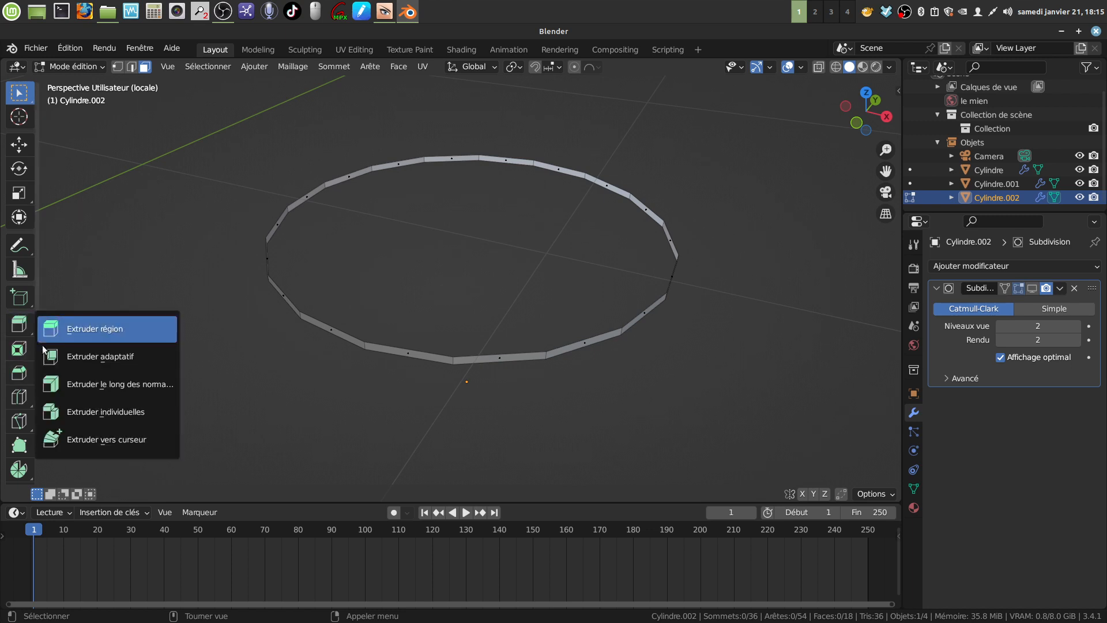
click(82, 380)
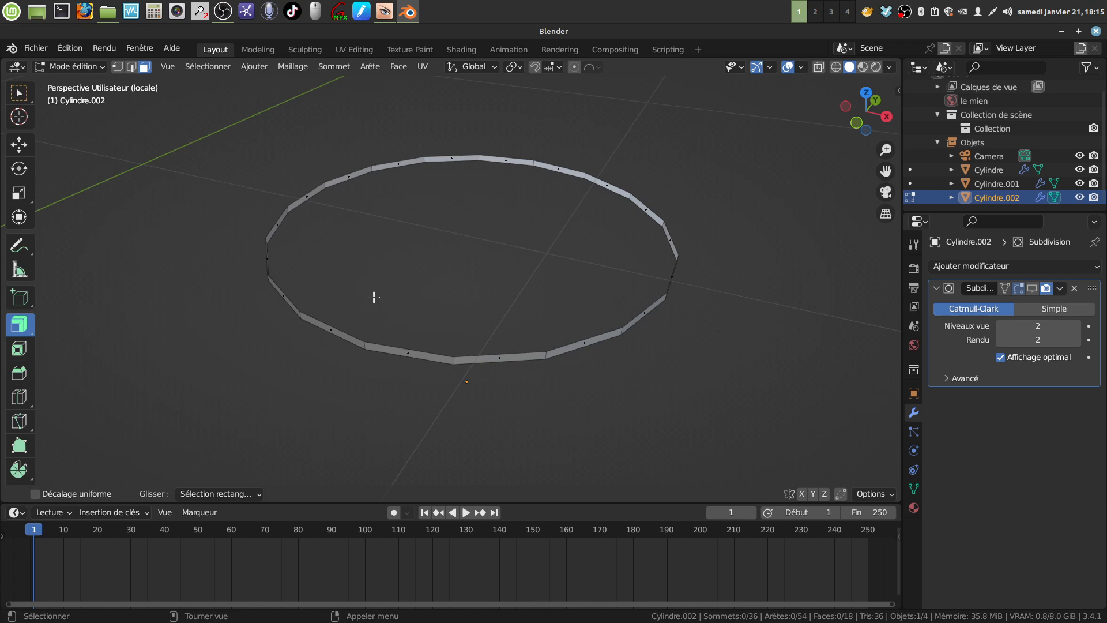
key(a)
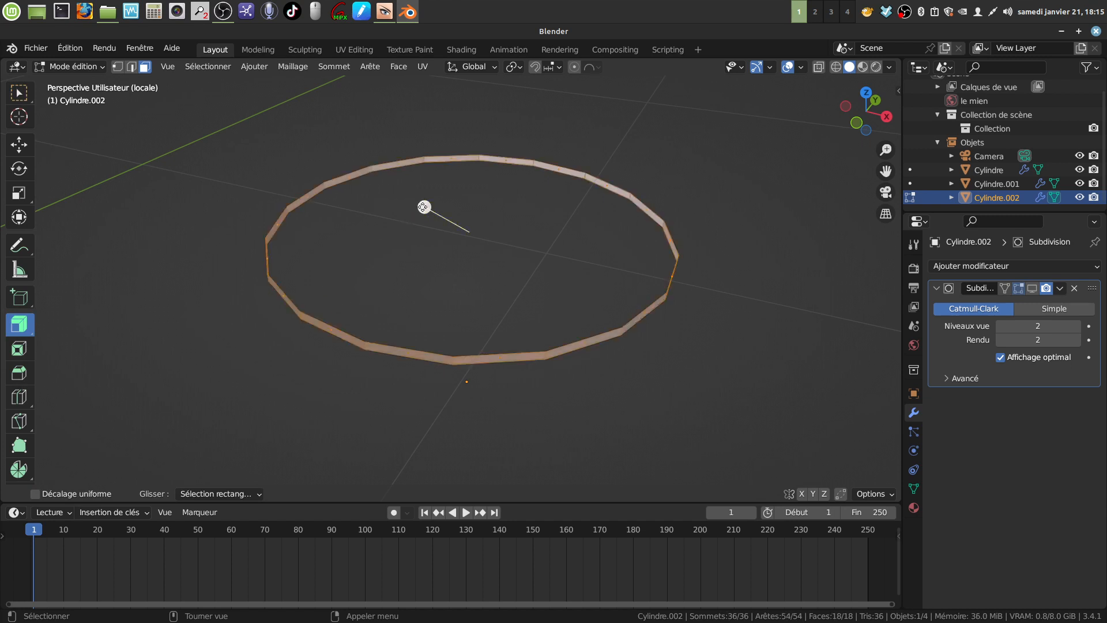
drag(424, 206, 413, 209)
middle_drag(559, 309, 544, 260)
scroll(565, 312, up, 1)
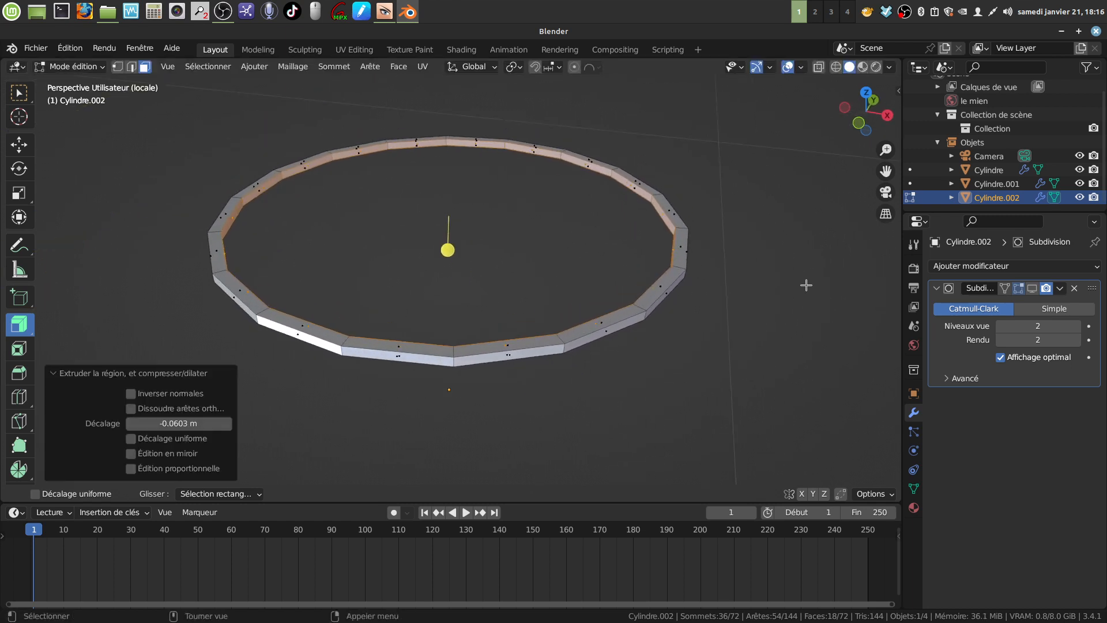
Turn on the ring's Subdivision display in the viewport, check its smoothed shape in Object Mode and return to Edit Mode.
click(1034, 289)
middle_drag(584, 359, 611, 351)
key(Tab)
scroll(579, 407, up, 3)
middle_drag(581, 406, 569, 428)
key(Tab)
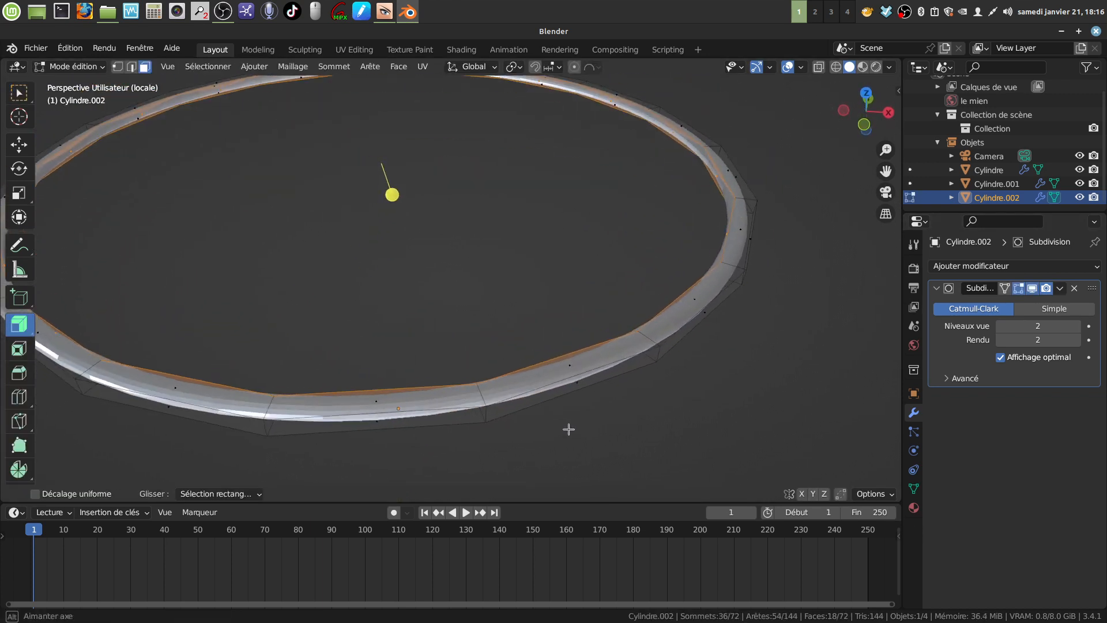
Bevel the ring's upper and lower outer edge loops with 2 segments and a width of about 0.008 m.
click(132, 66)
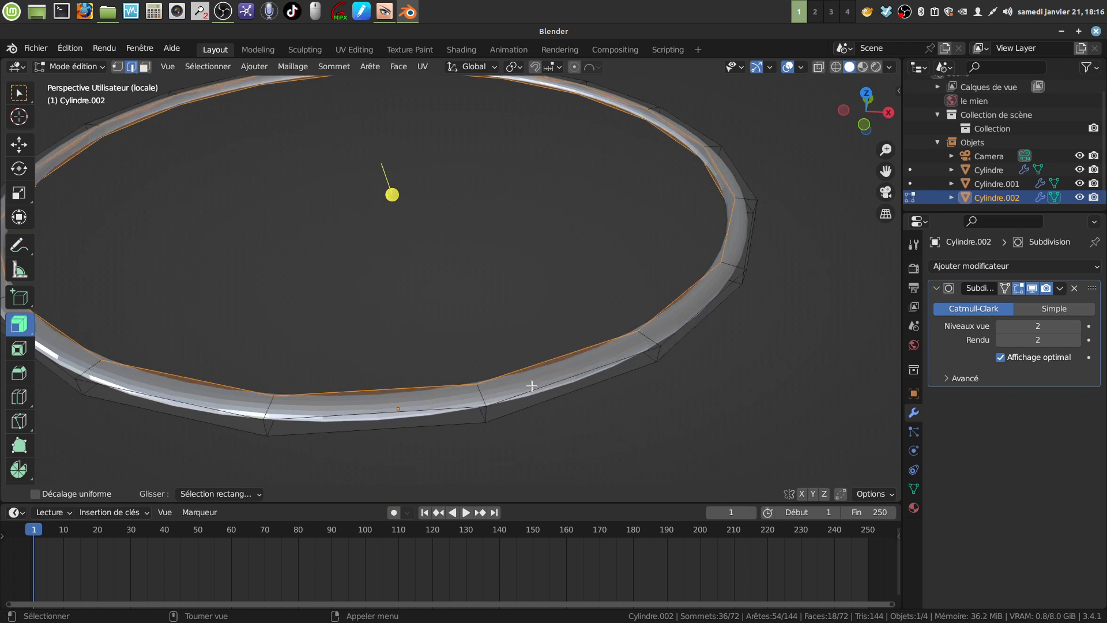
mouse_move(537, 384)
middle_down()
mouse_move(537, 404)
mouse_move(539, 389)
middle_up()
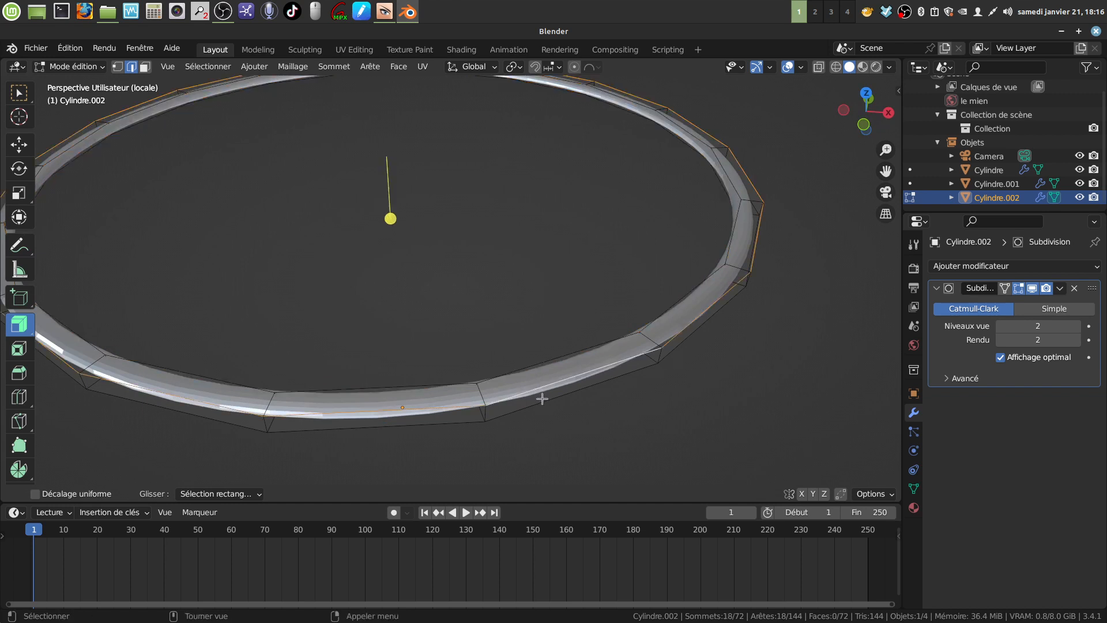
alt+click(540, 400)
middle_drag(541, 400, 633, 342)
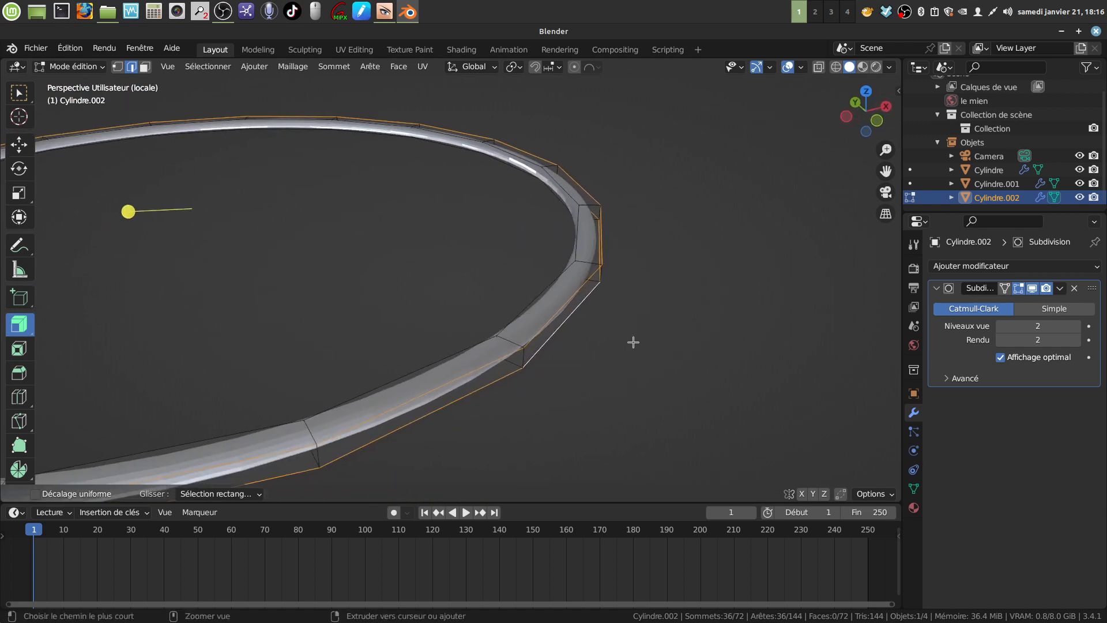
key(ctrl+b)
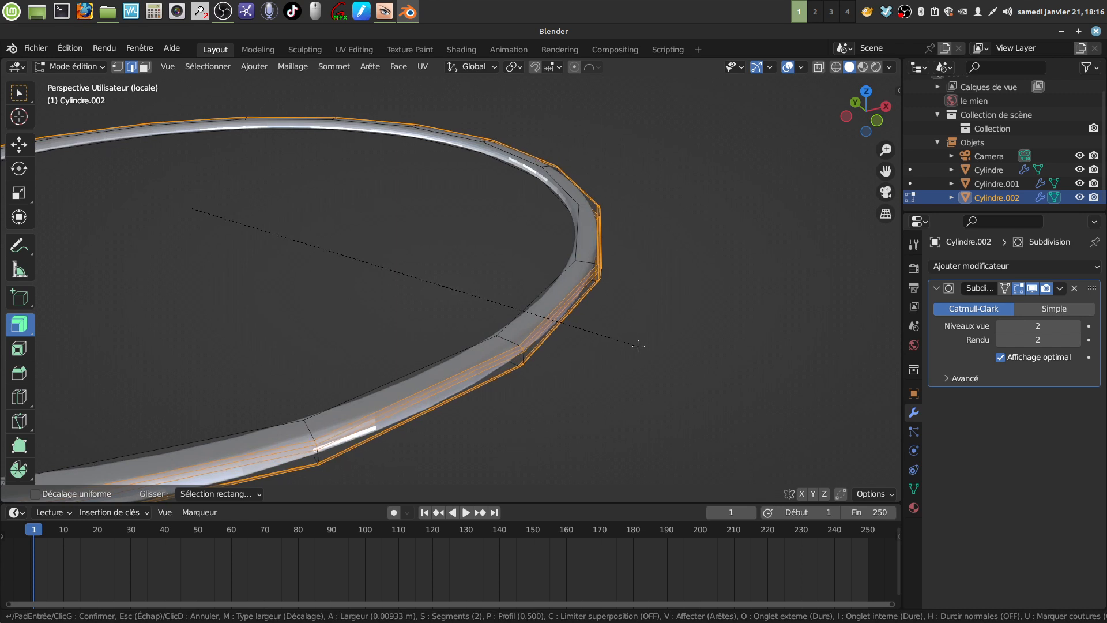
click(638, 346)
Turn off the ring's Subdivision viewport display and delete the loop of faces on its inner wall.
middle_drag(572, 334, 599, 298)
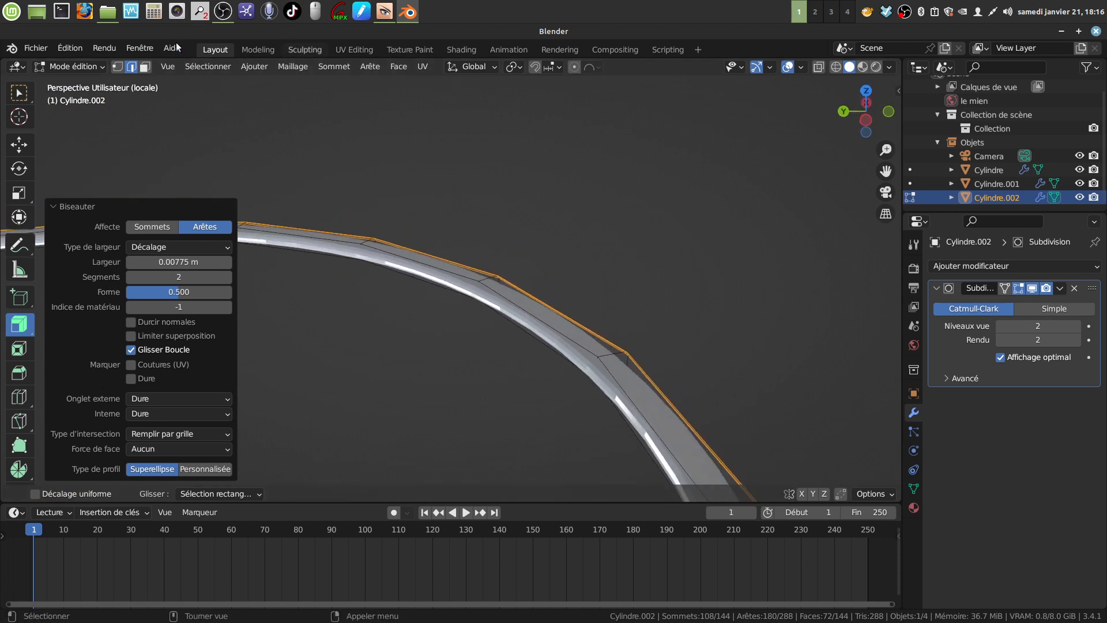
click(1037, 291)
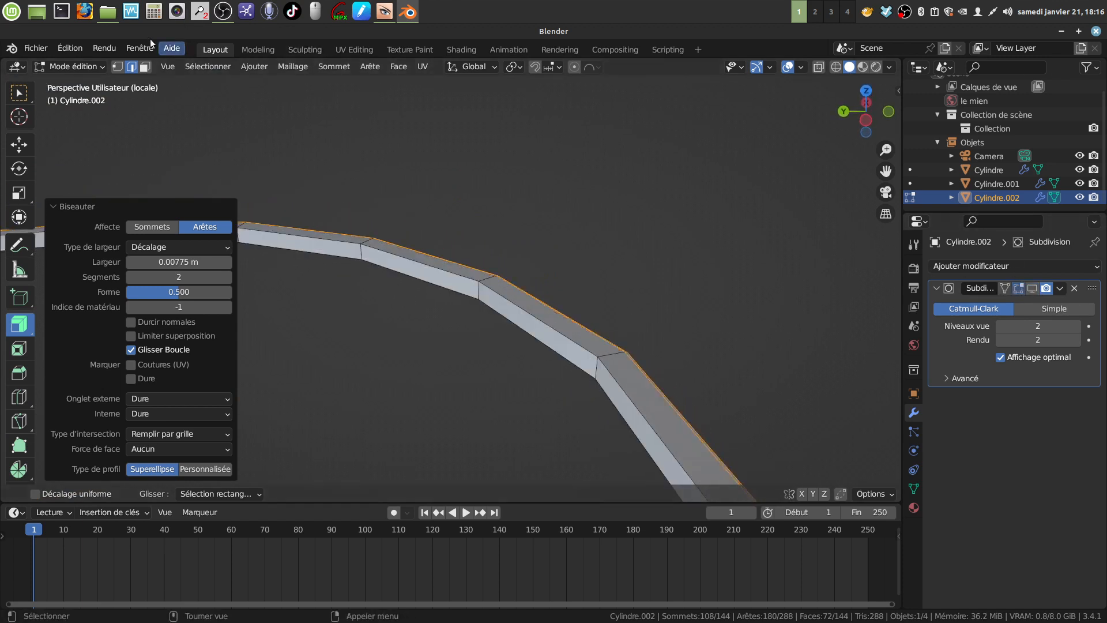
click(145, 68)
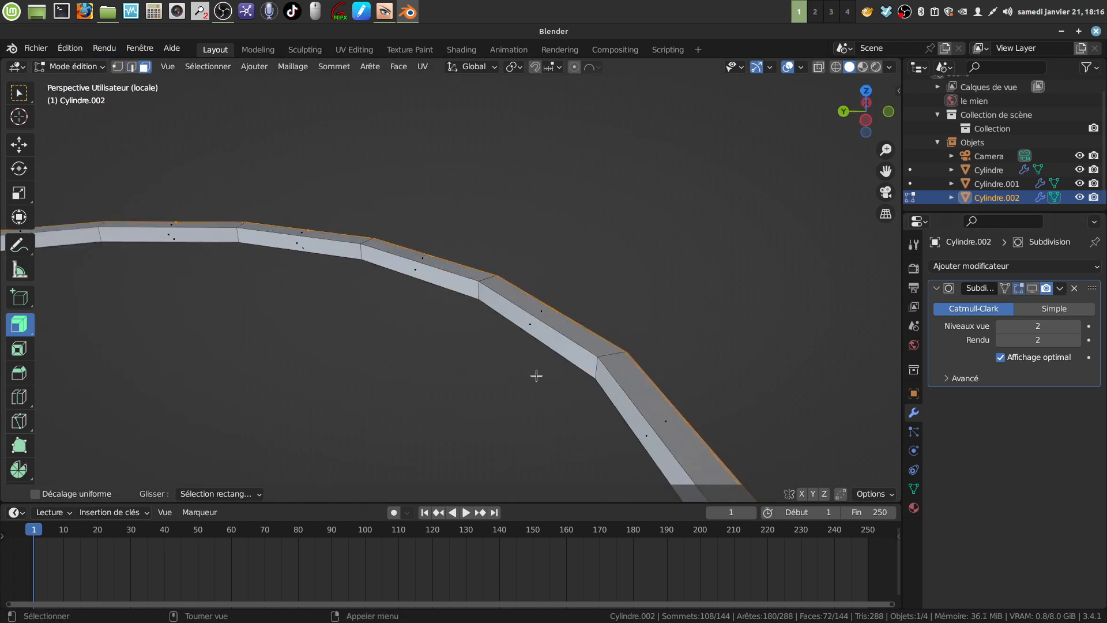
alt+click(596, 370)
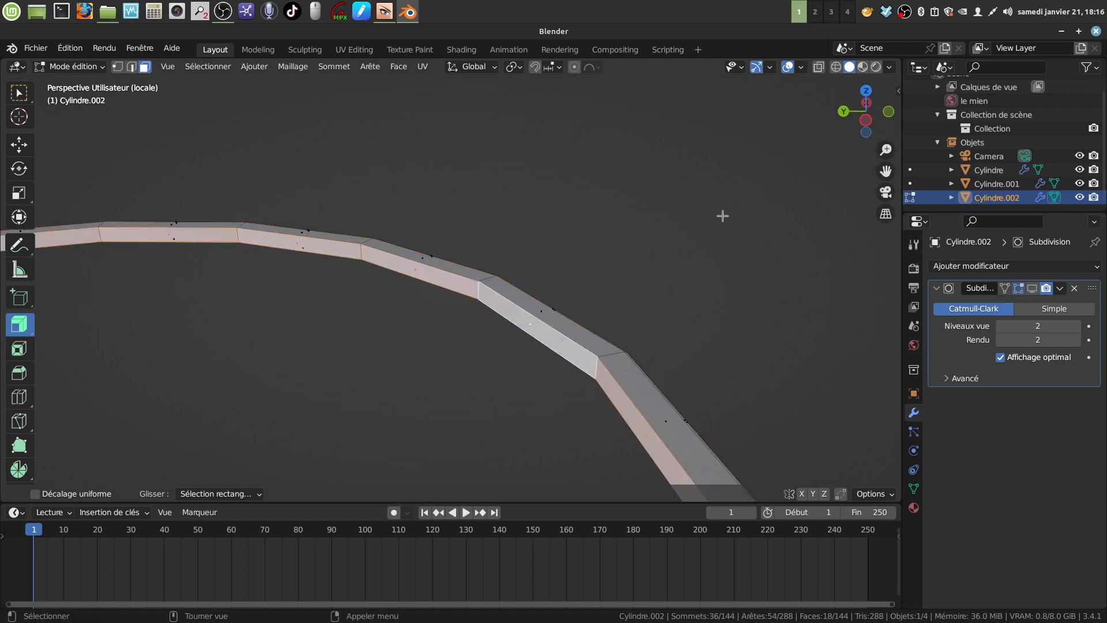
key(x)
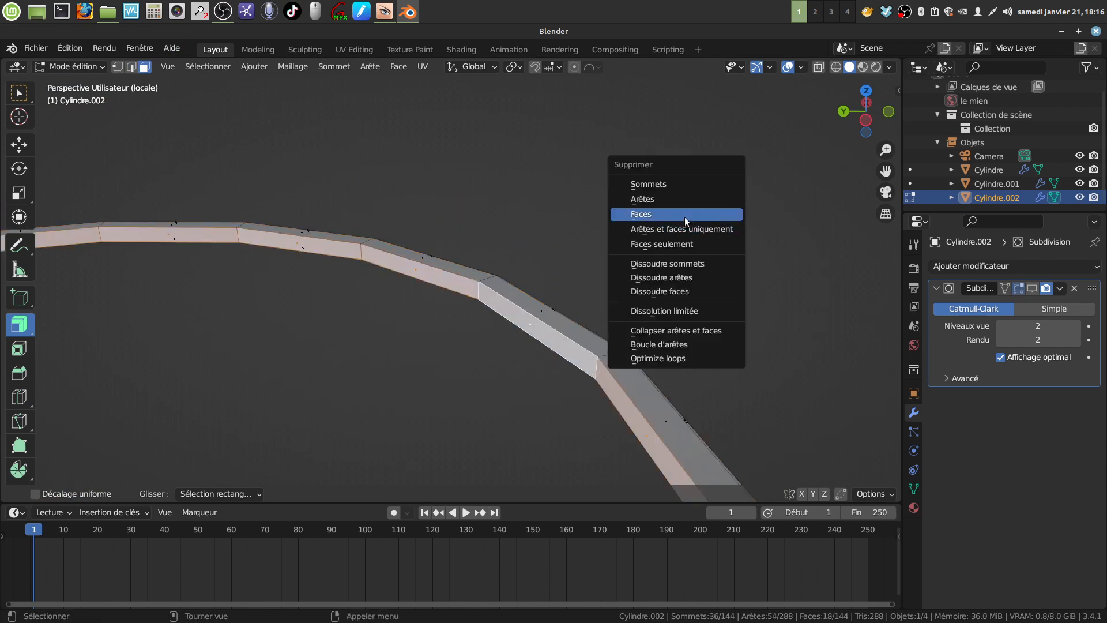
click(685, 217)
middle_drag(669, 378, 554, 361)
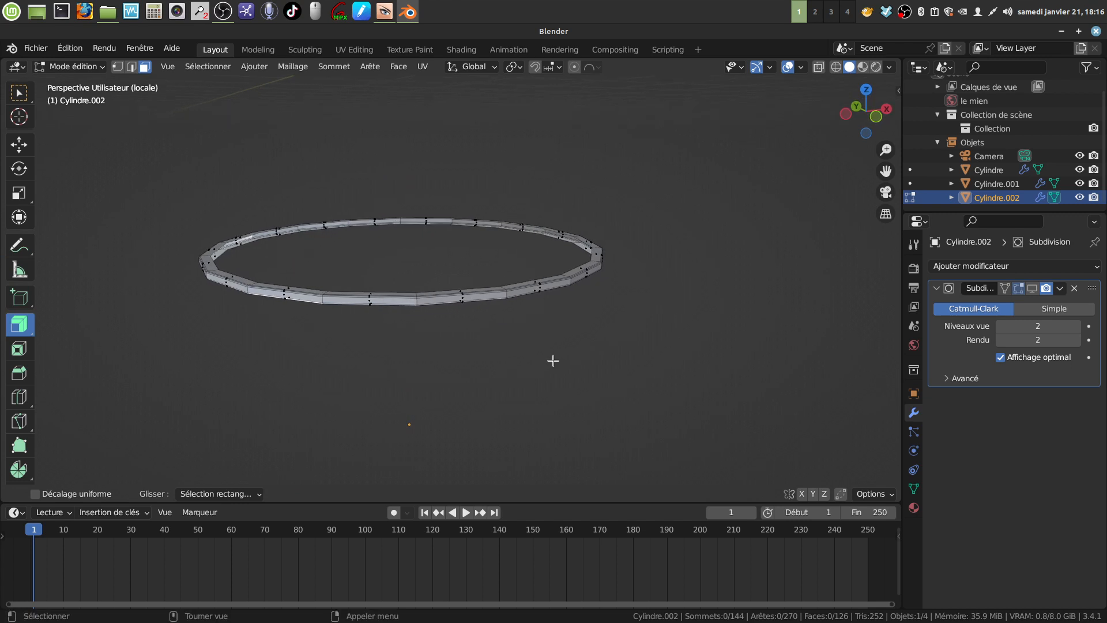
Return the ring to Object Mode, turn its Subdivision viewport display back on and apply smooth shading.
key(Tab)
click(1032, 288)
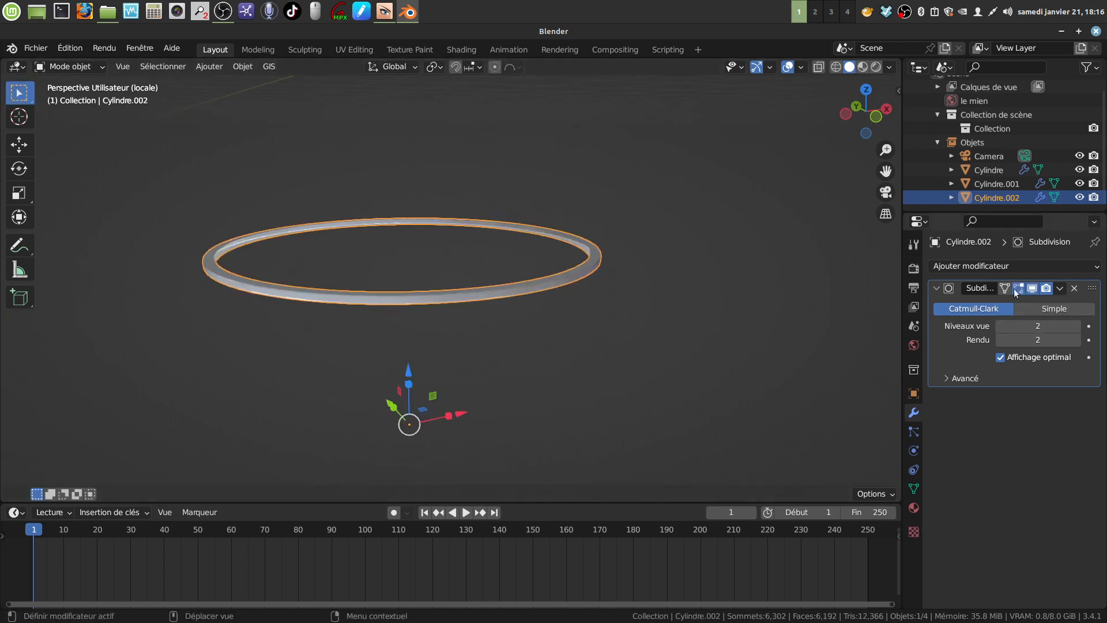
middle_drag(565, 404, 575, 309)
right_click(576, 310)
click(576, 309)
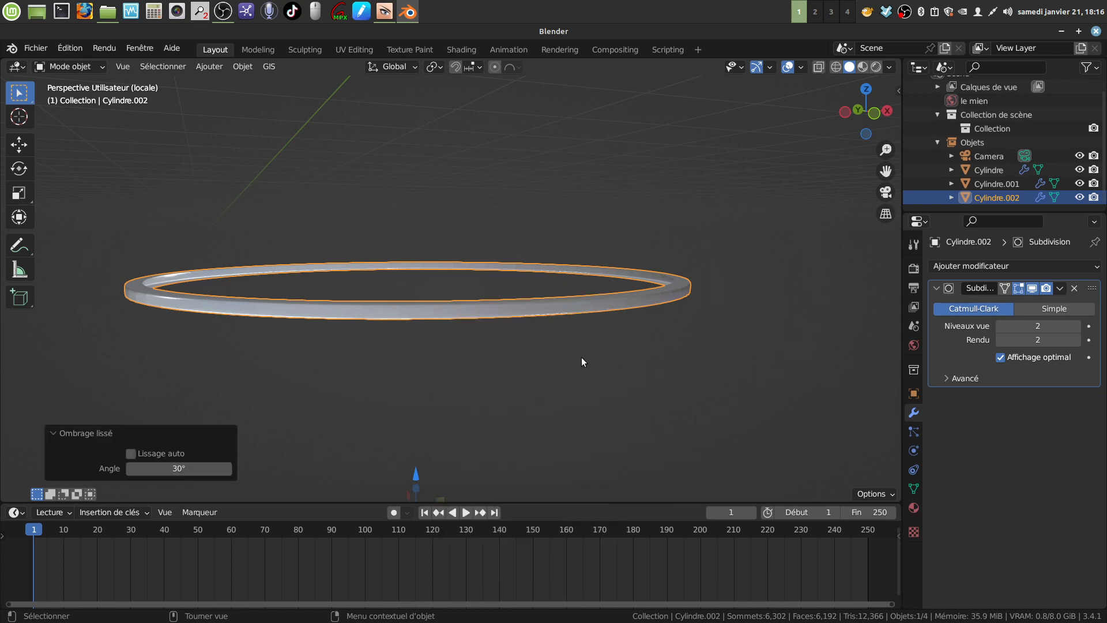
Exit local view, select the lower body and turn its Subdivision viewport display back on.
key(KP_Divide)
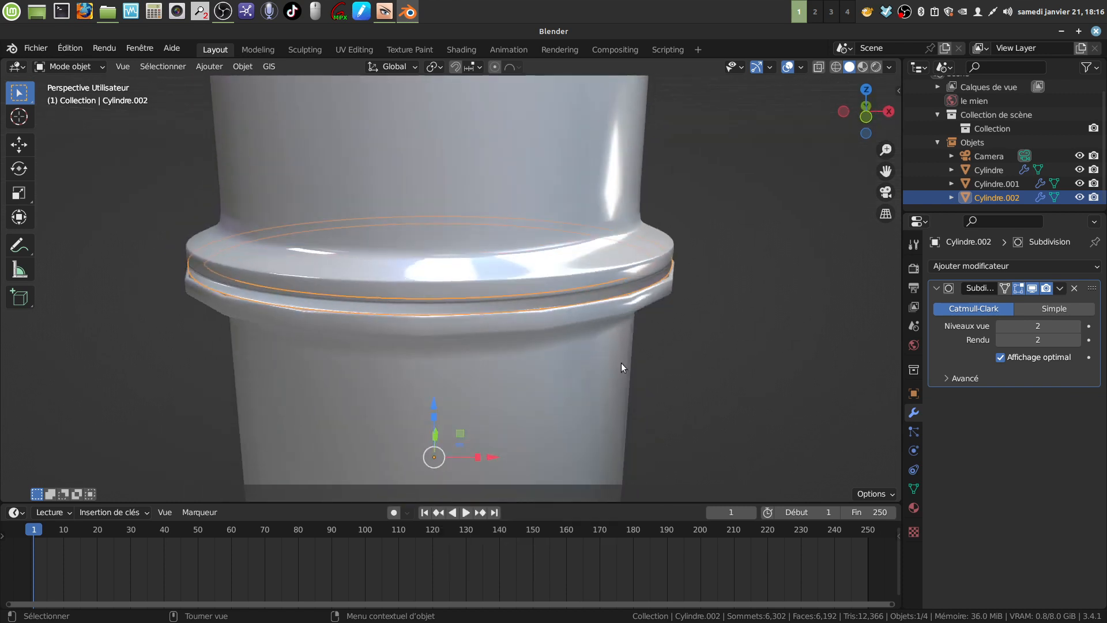
click(657, 392)
mouse_move(658, 391)
middle_down()
mouse_move(674, 383)
mouse_move(673, 364)
mouse_move(672, 383)
middle_up()
scroll(672, 384, down, 1)
click(555, 313)
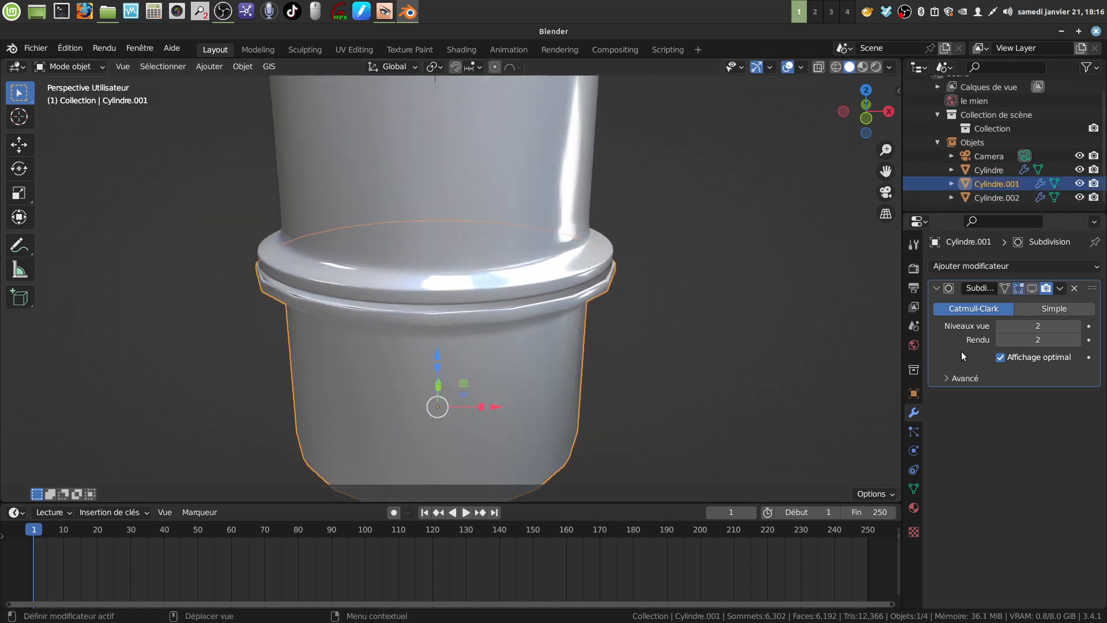
click(1033, 288)
scroll(563, 352, down, 3)
middle_drag(563, 385, 499, 392)
Add an edge loop just above the base of the lower body with a slide factor of about -0.902, then return to Object Mode.
key(Tab)
key(Tab)
key(Tab)
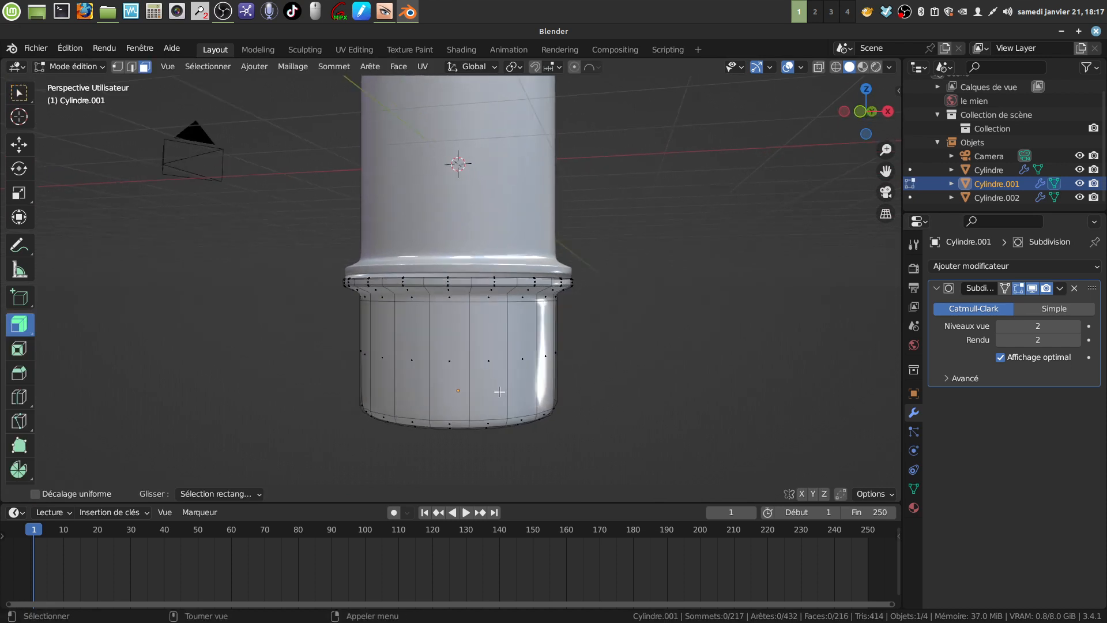
key(ctrl+r)
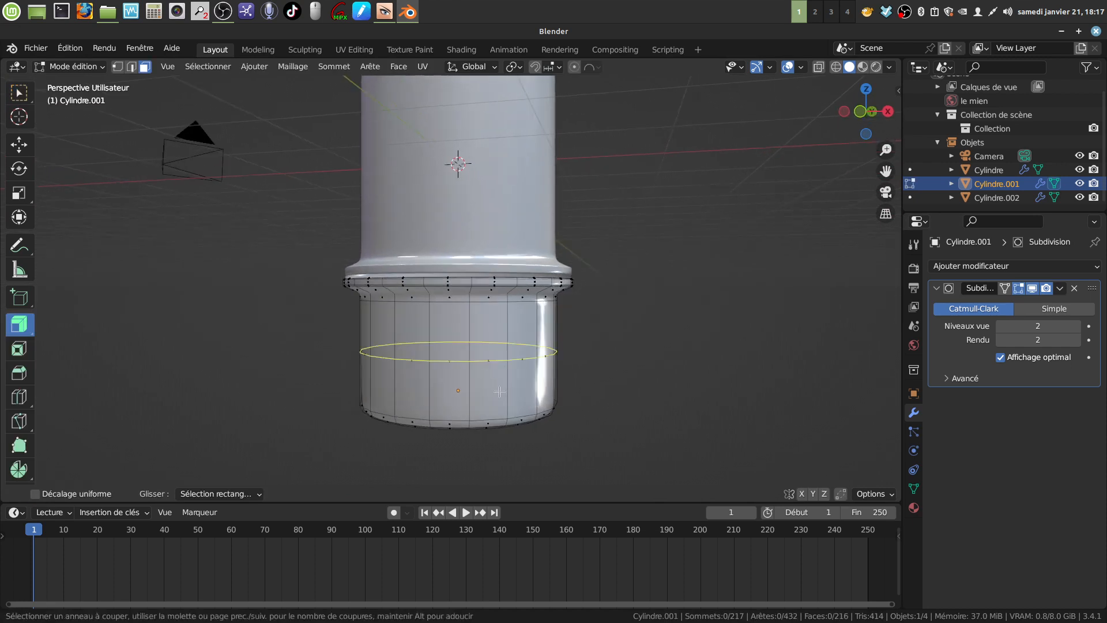
click(500, 392)
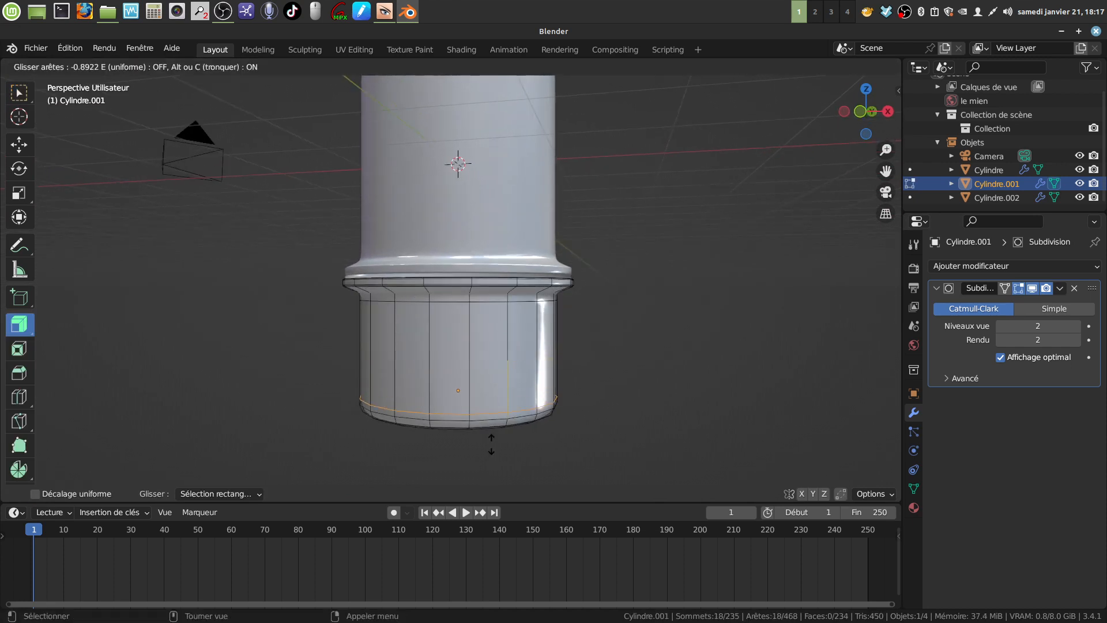
click(490, 445)
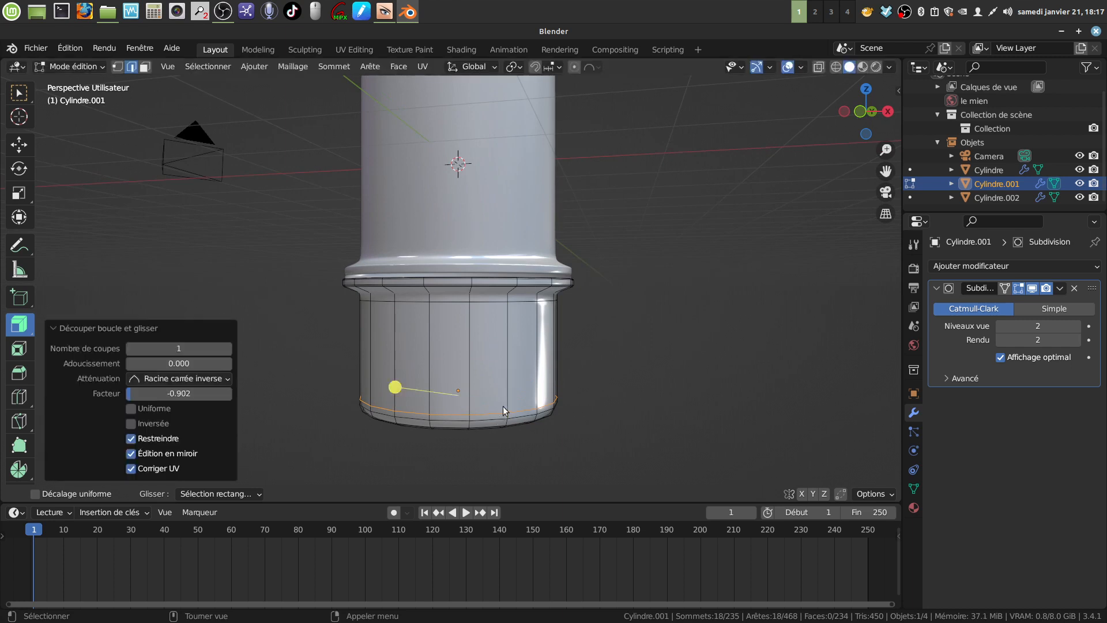
key(Tab)
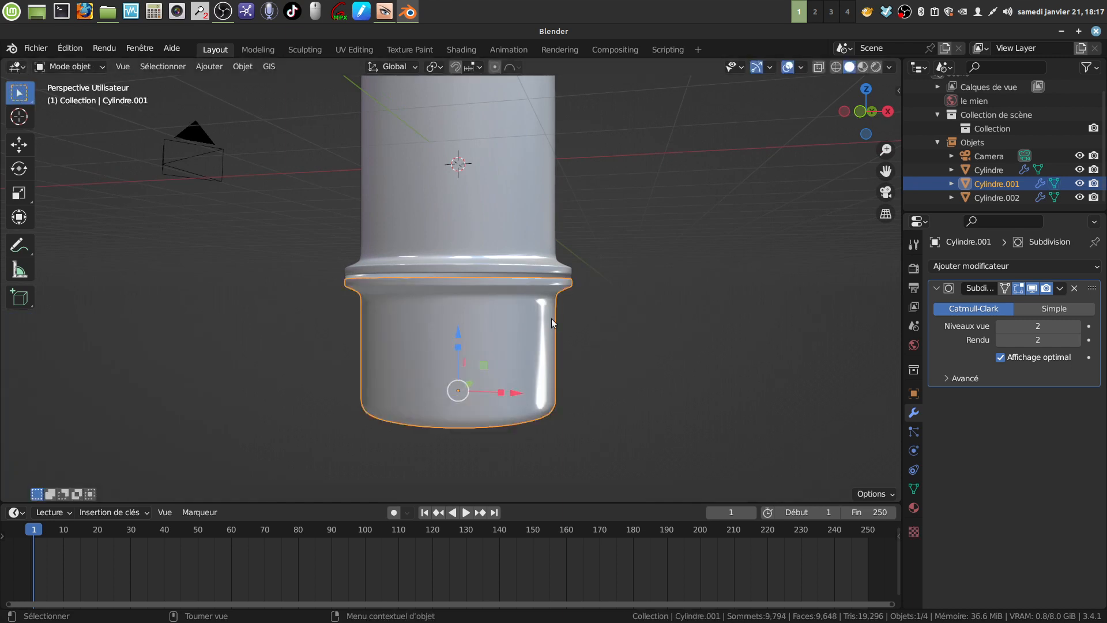
Deselect the lower body and show the face orientation overlay to check the normals of all parts around the joint.
middle_drag(552, 318, 566, 317)
scroll(548, 322, up, 4)
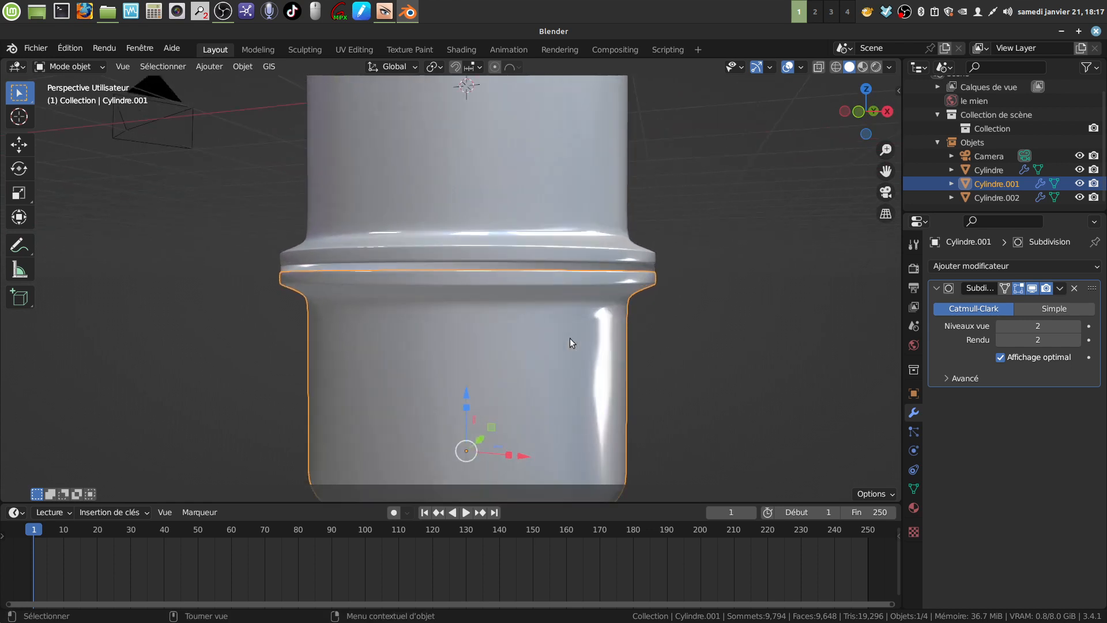
middle_drag(563, 332, 585, 346)
click(658, 305)
middle_drag(658, 305, 625, 276)
scroll(640, 295, down, 3)
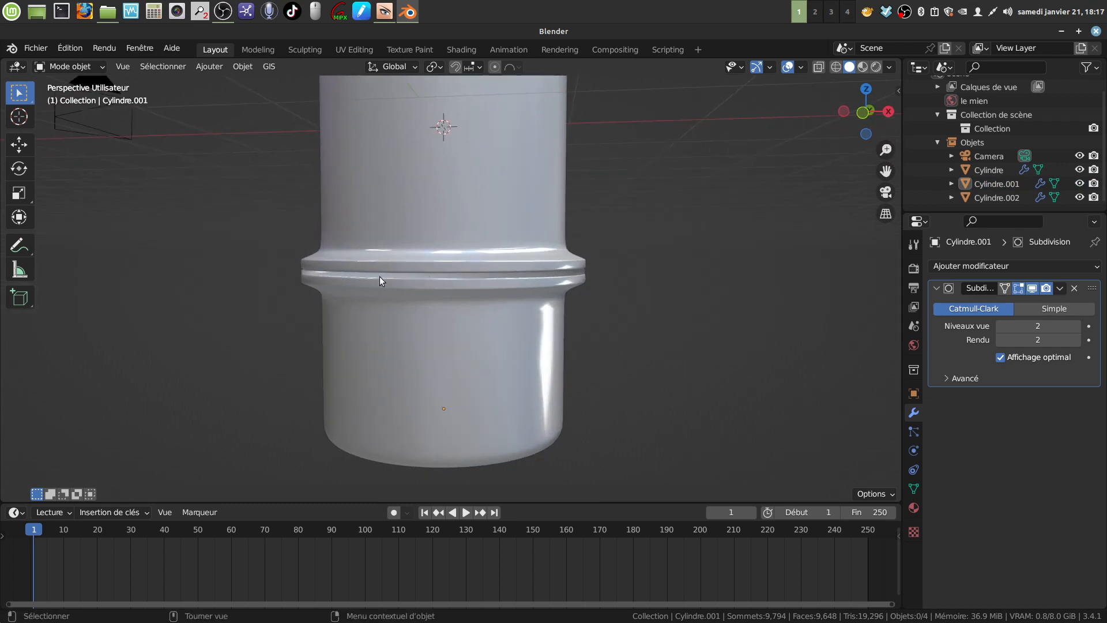
right_click(410, 280)
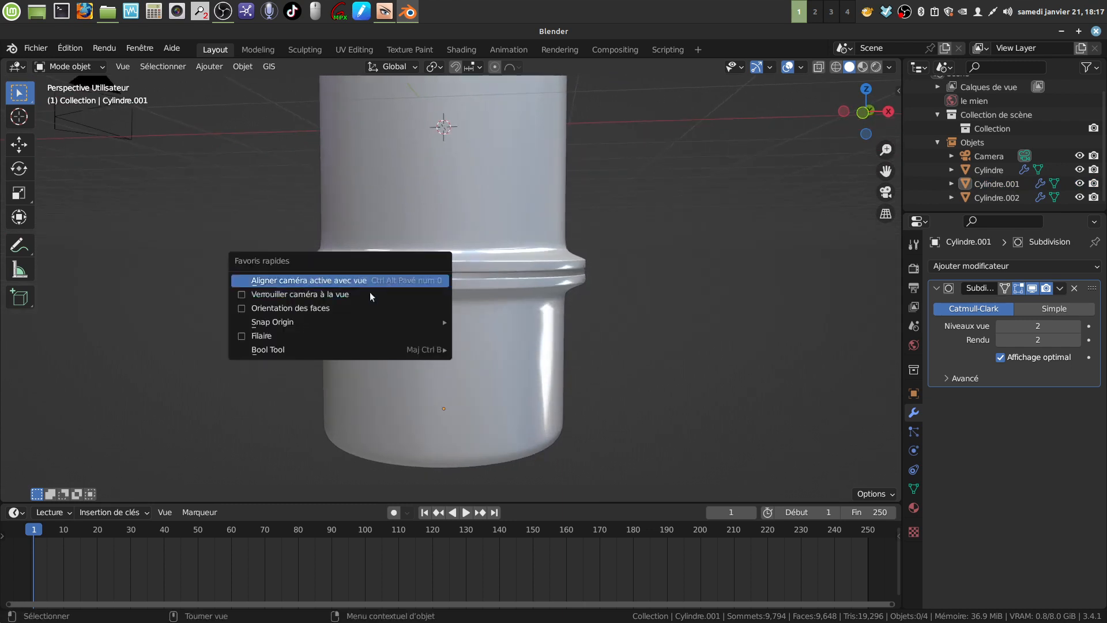
click(251, 310)
scroll(511, 303, up, 1)
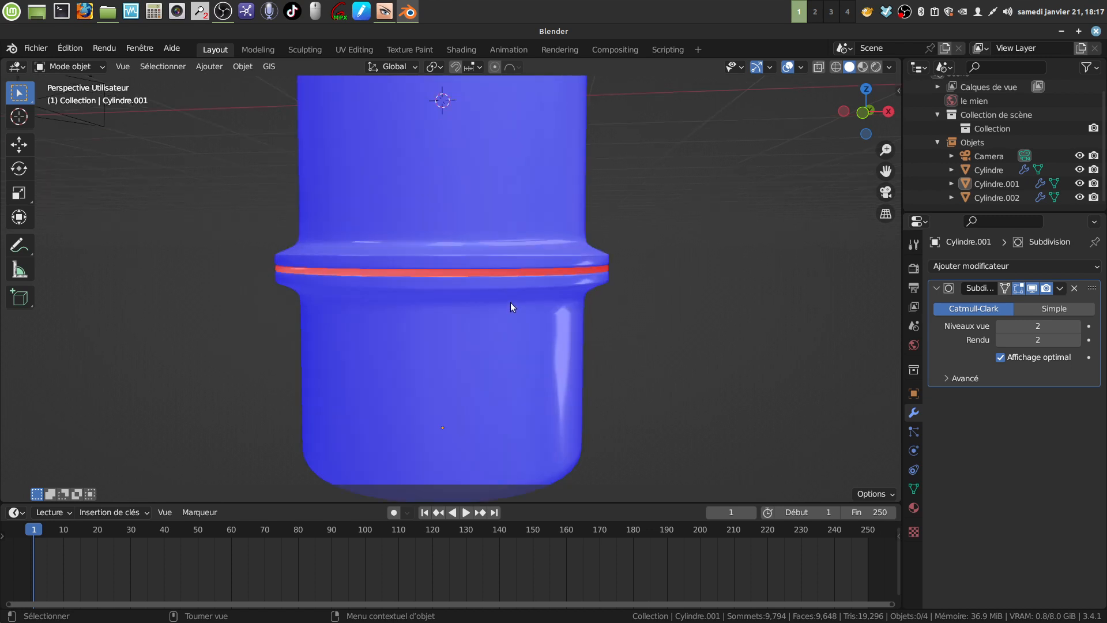
Flip the normals of all faces of the sealing ring and return it to Object Mode.
key(Tab)
key(Tab)
click(384, 275)
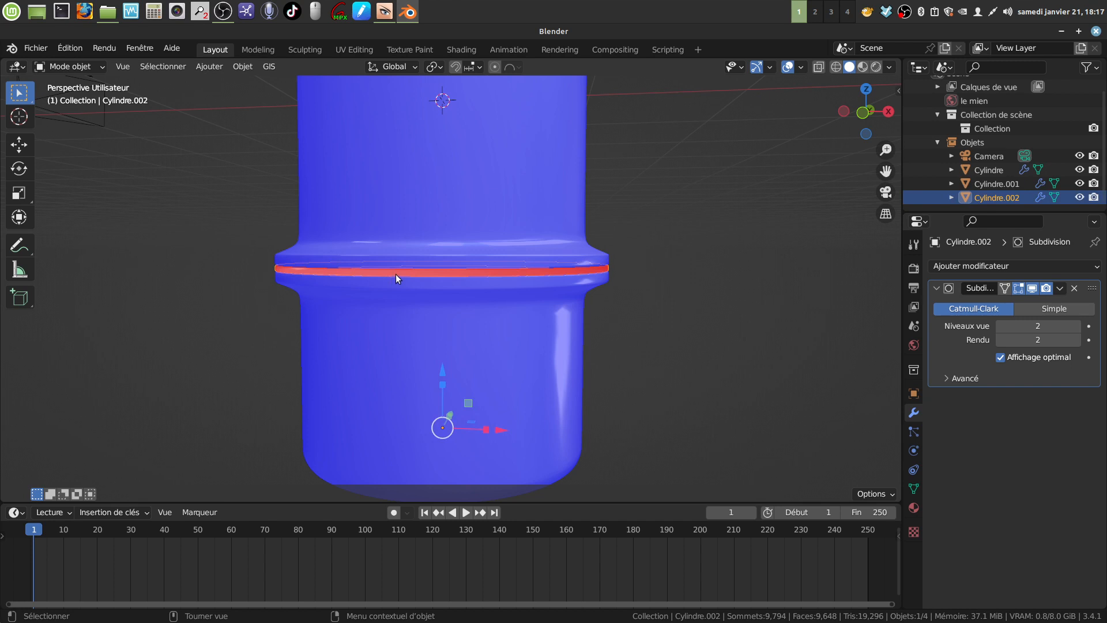
key(Tab)
key(a)
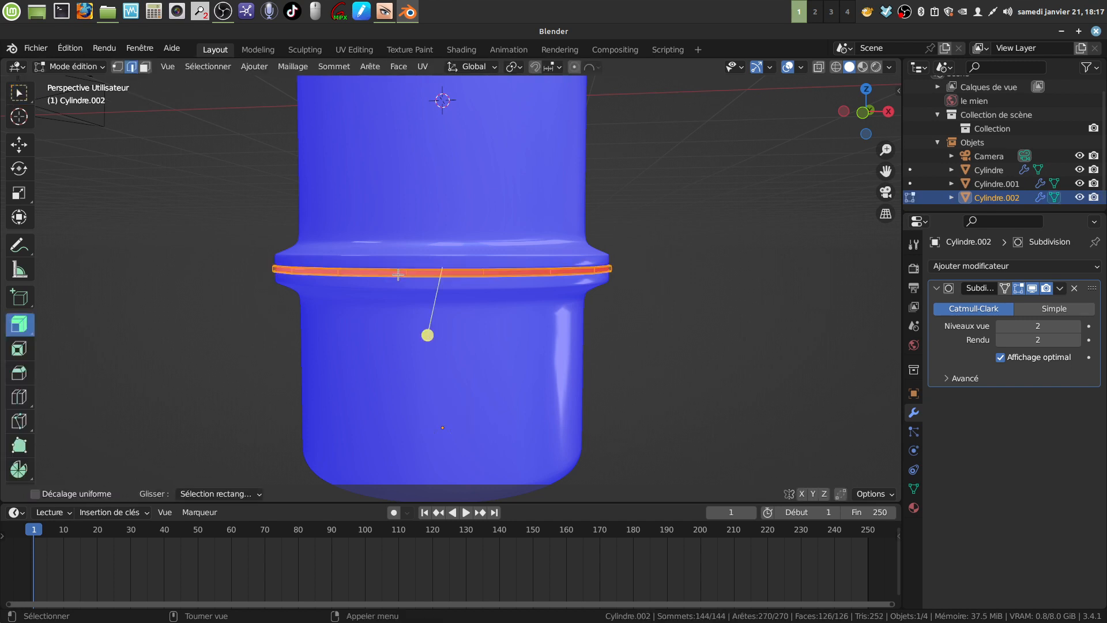
click(18, 93)
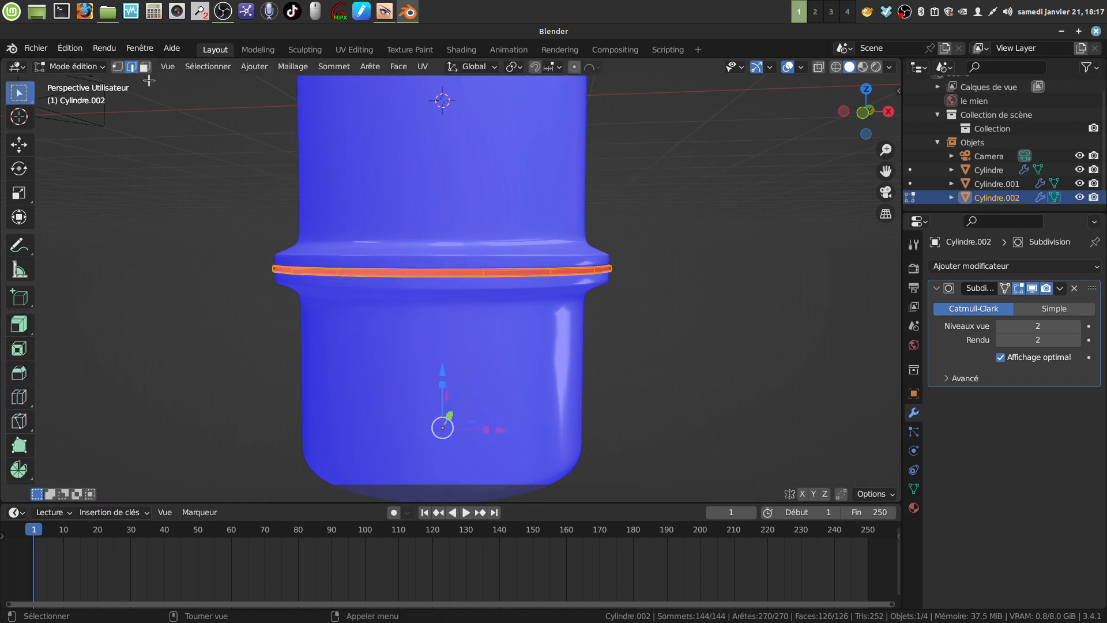
click(287, 68)
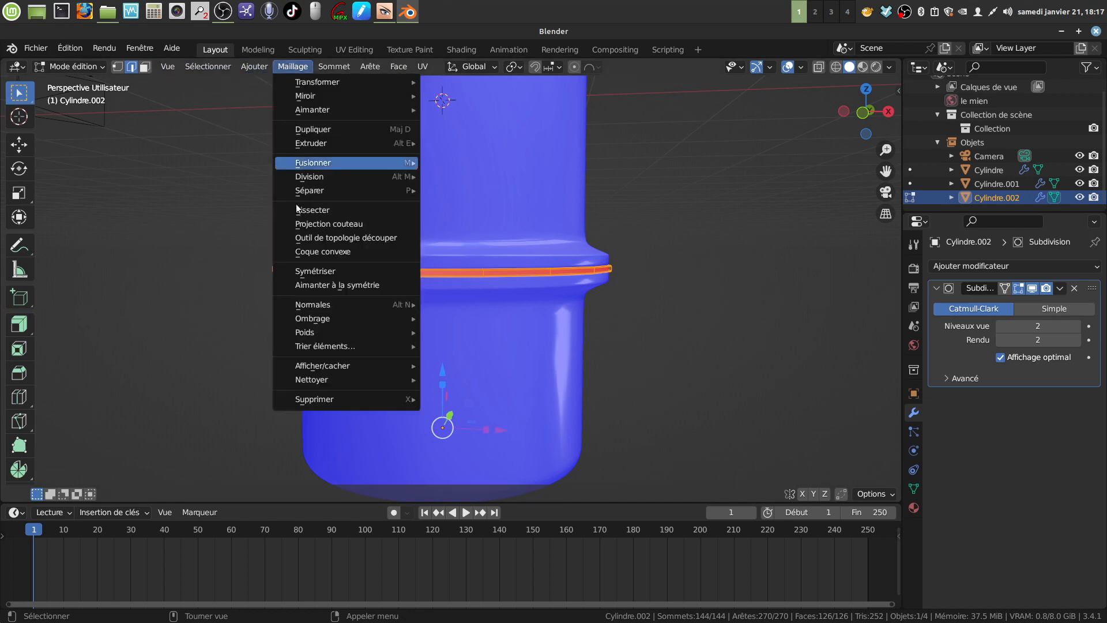
mouse_move(314, 305)
click(456, 304)
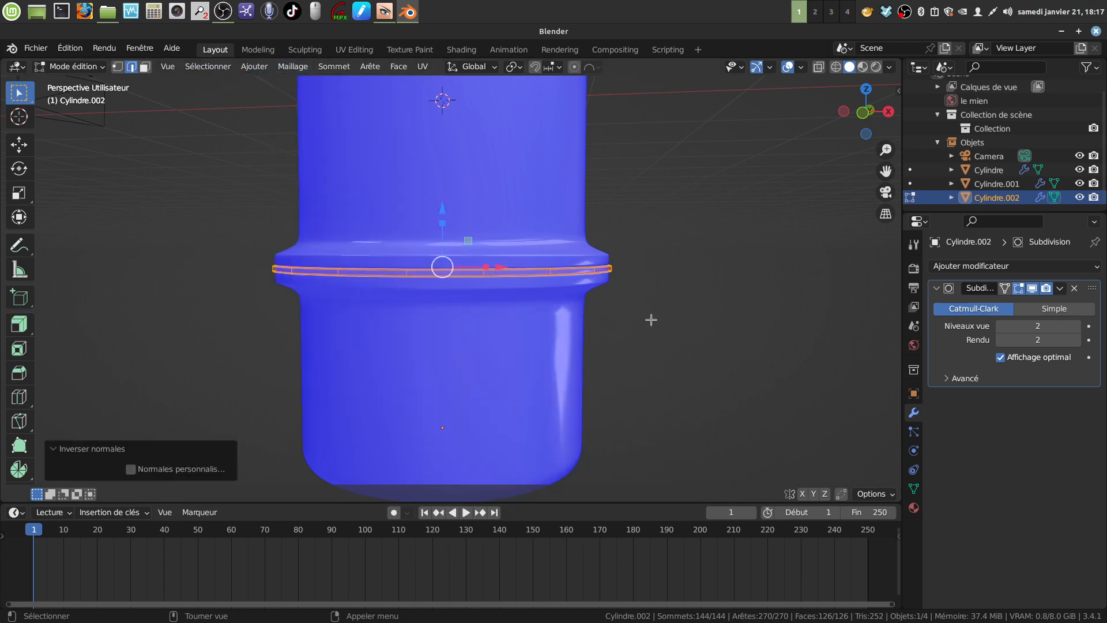
key(Tab)
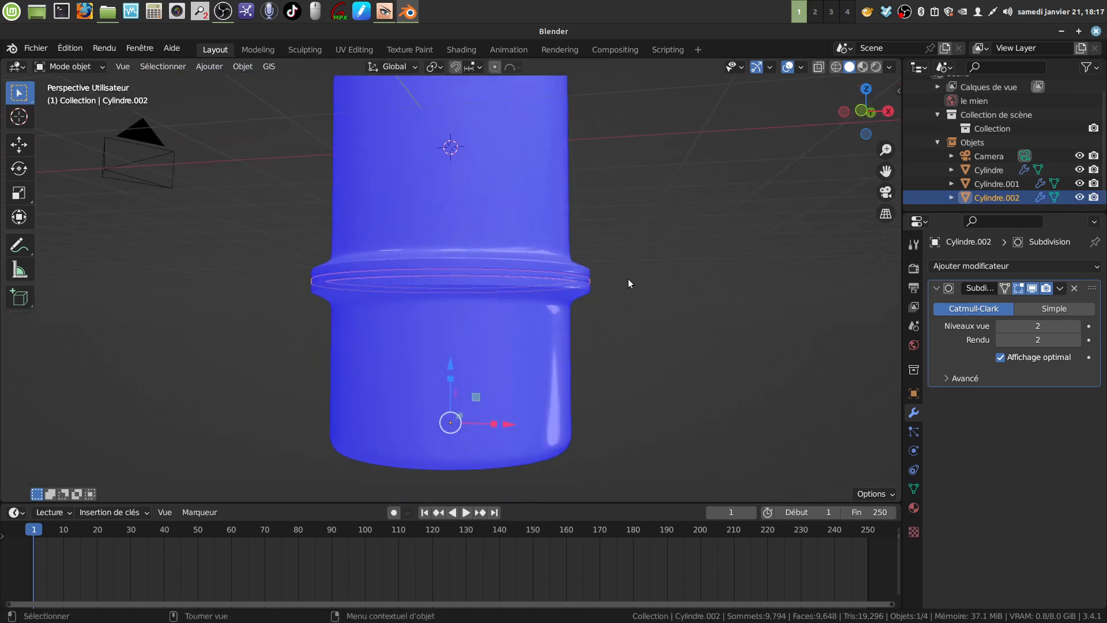
Hide the face orientation overlay and deselect the sealing ring.
key(q)
click(465, 285)
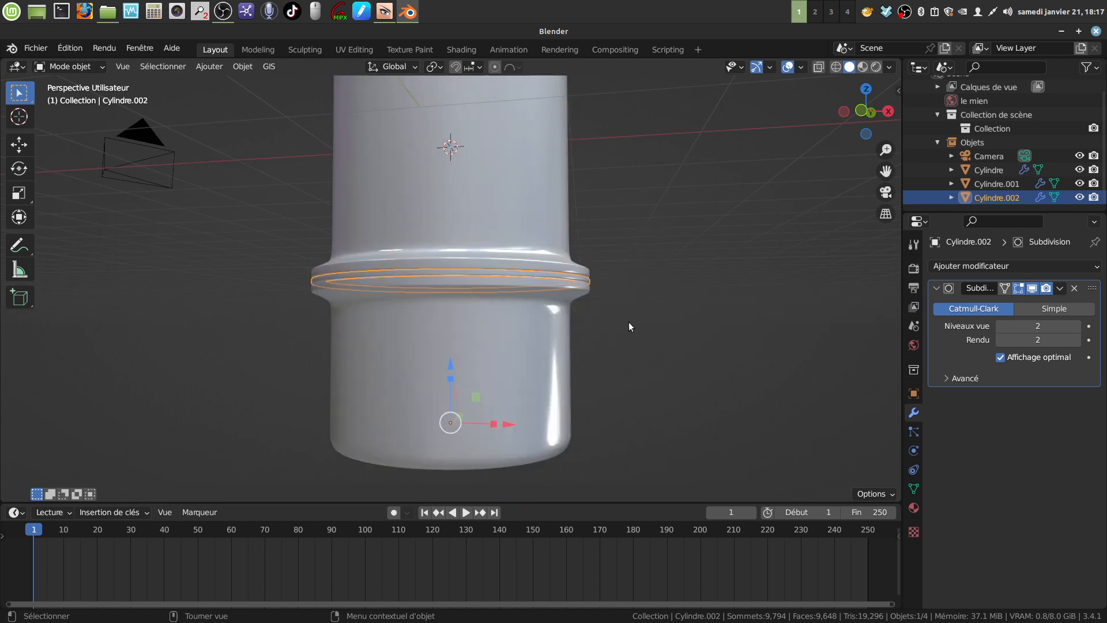
scroll(629, 322, down, 3)
middle_drag(609, 314, 560, 361)
click(610, 369)
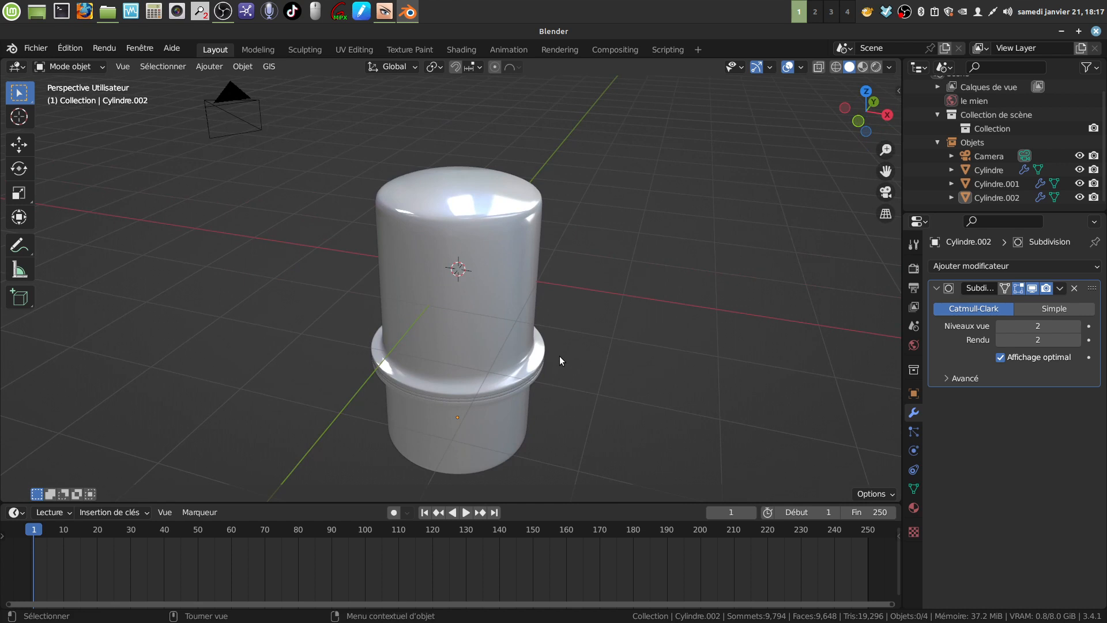
Select the dome-capped upper body and open it in Edit Mode.
shift+middle_drag(566, 297, 566, 362)
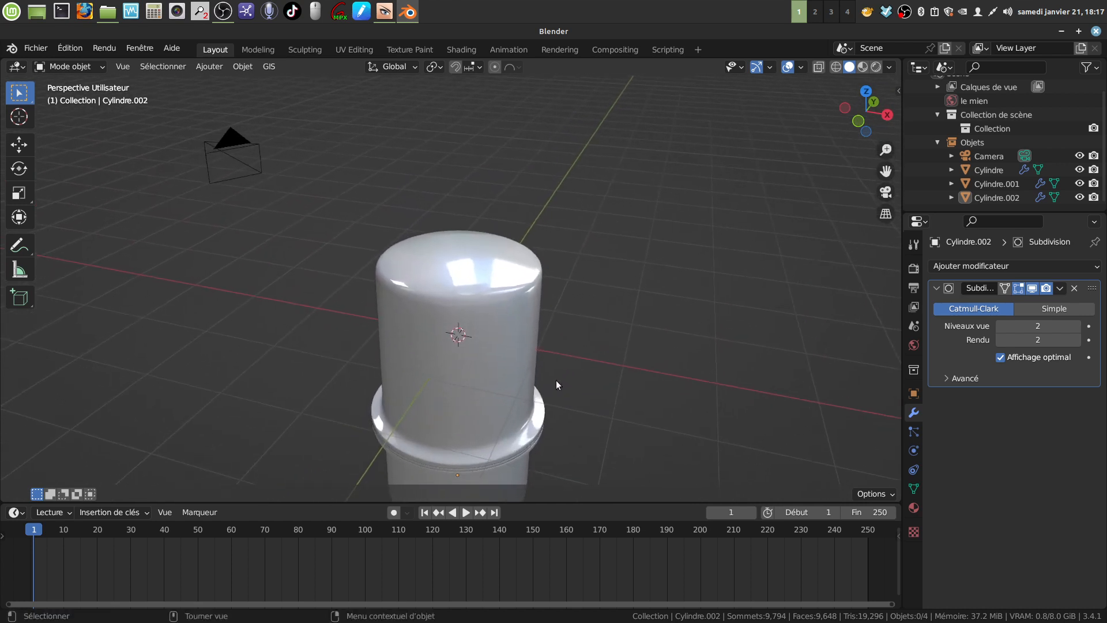
scroll(555, 378, up, 3)
middle_drag(501, 285, 488, 326)
key(Tab)
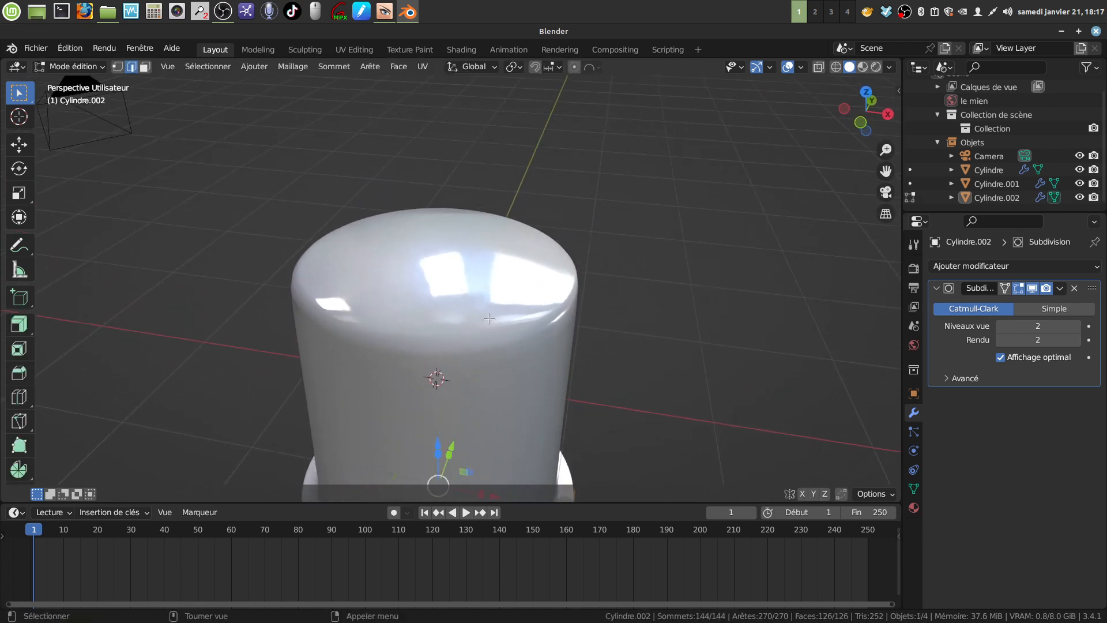
key(Tab)
click(493, 306)
key(Tab)
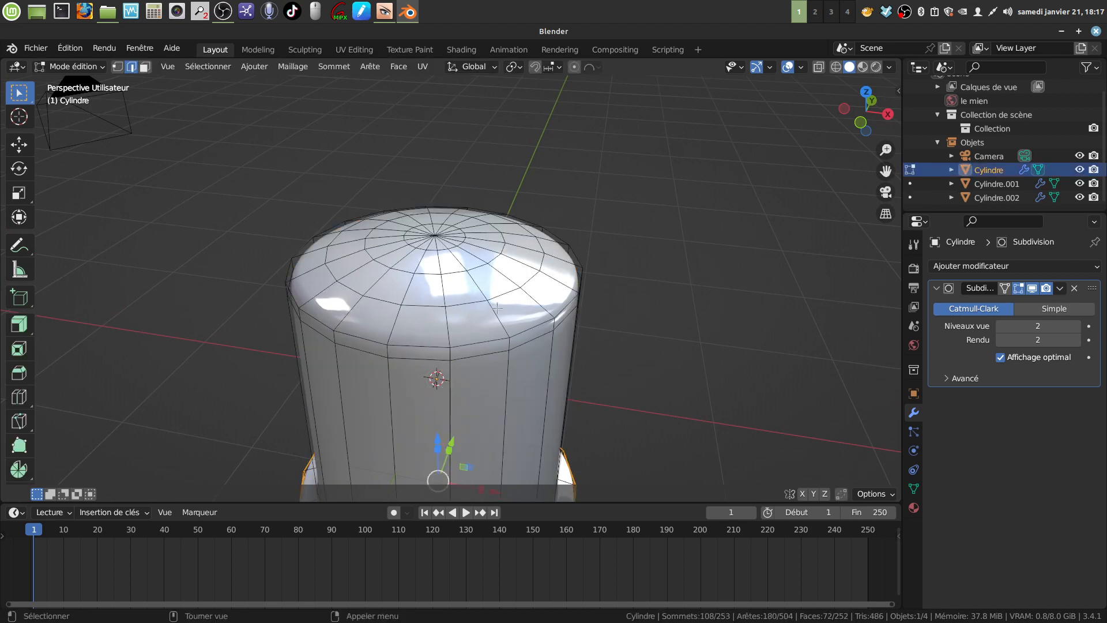
Switch to face selection and select the triangular faces around the centre of the dome.
middle_drag(493, 306, 461, 323)
scroll(450, 398, up, 3)
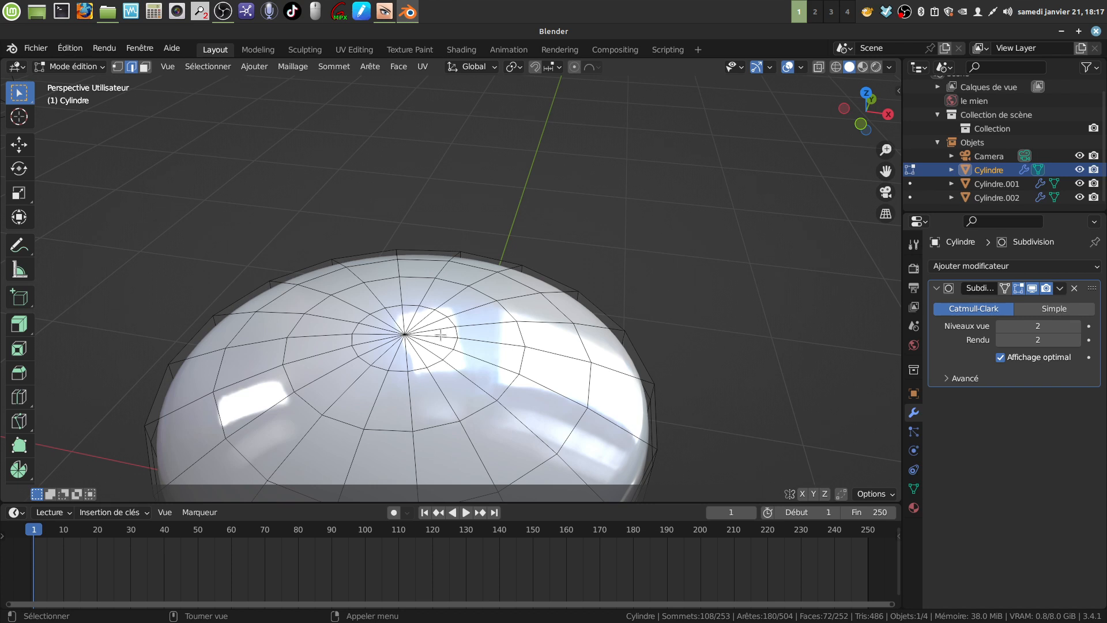
key(c)
click(405, 334)
key(Escape)
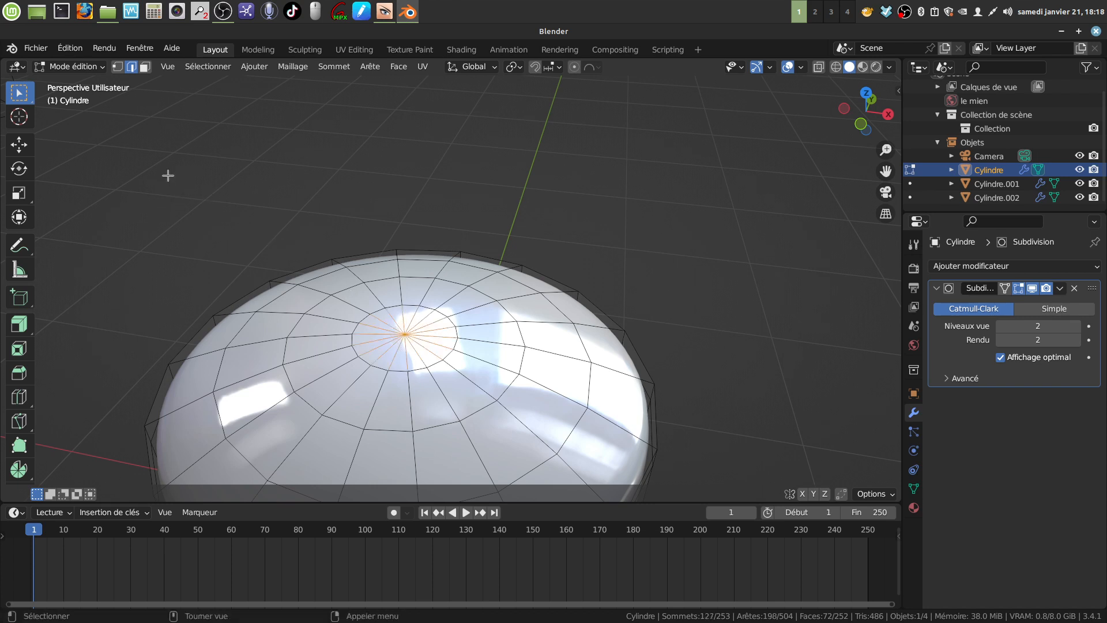
click(141, 70)
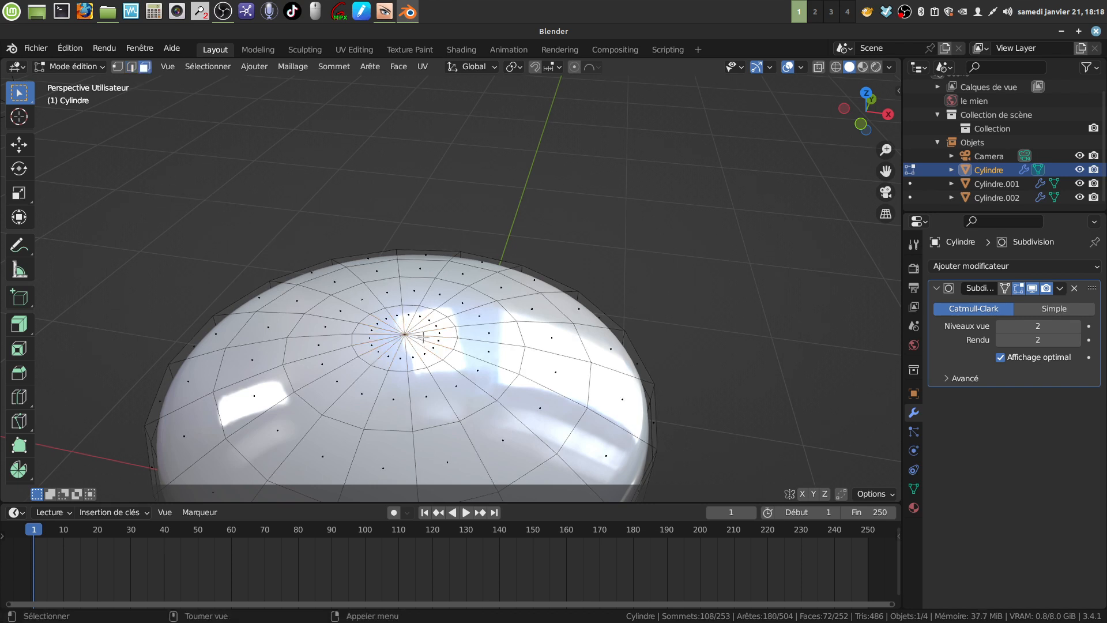
key(c)
click(409, 338)
key(Escape)
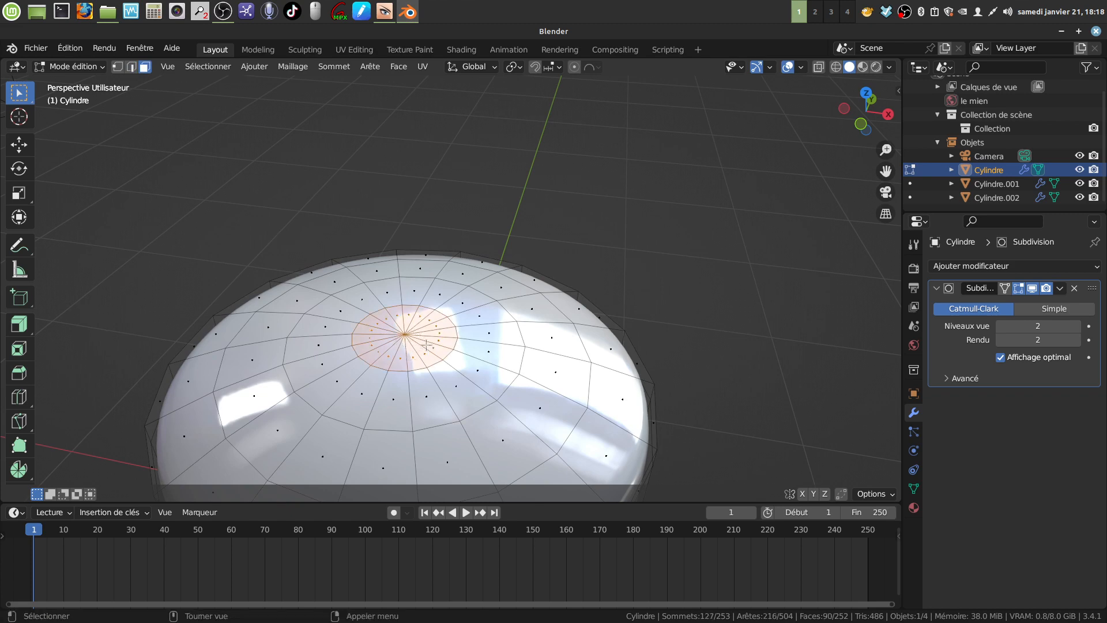
Try to extrude the selected dome centre faces, undo the extrusion and return the upper body to Object Mode.
middle_drag(410, 341, 439, 289)
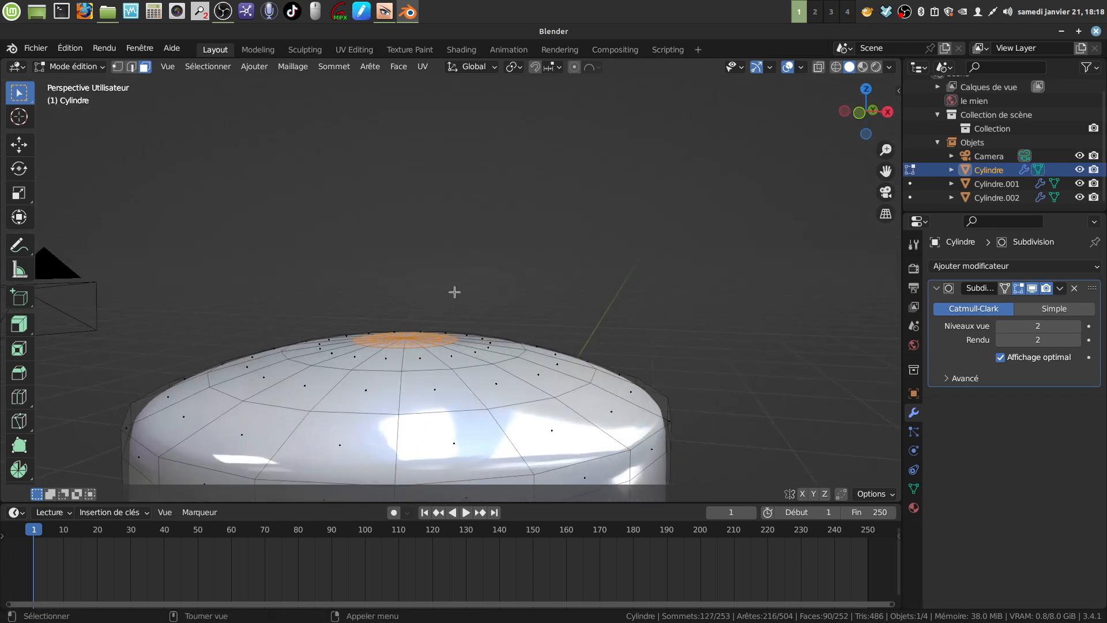
key(e)
key(Escape)
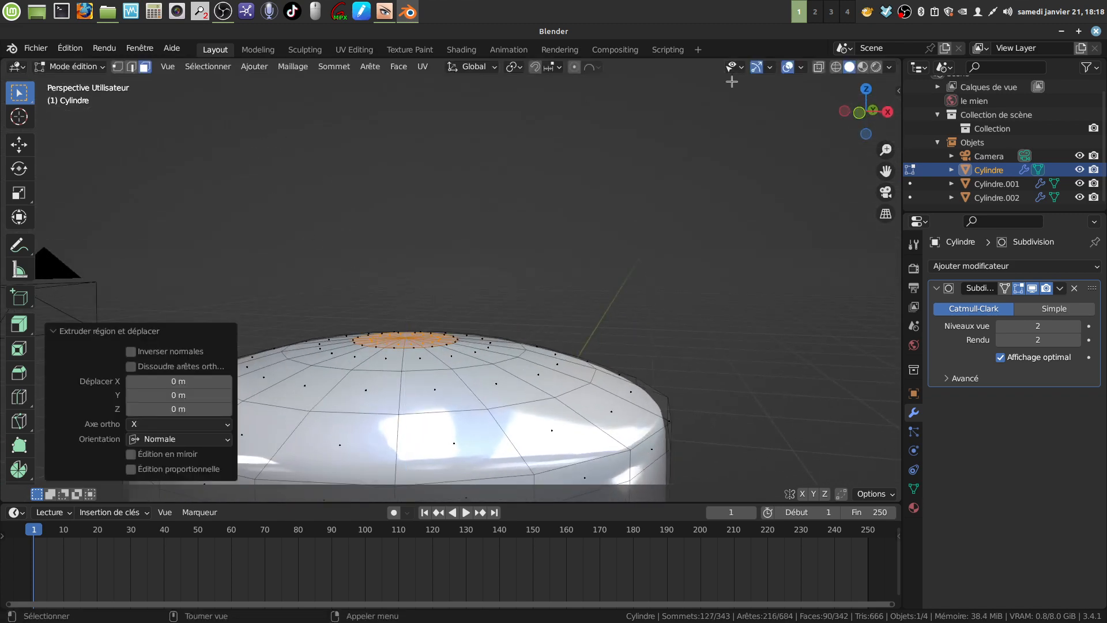
scroll(565, 293, down, 2)
scroll(565, 293, down, 3)
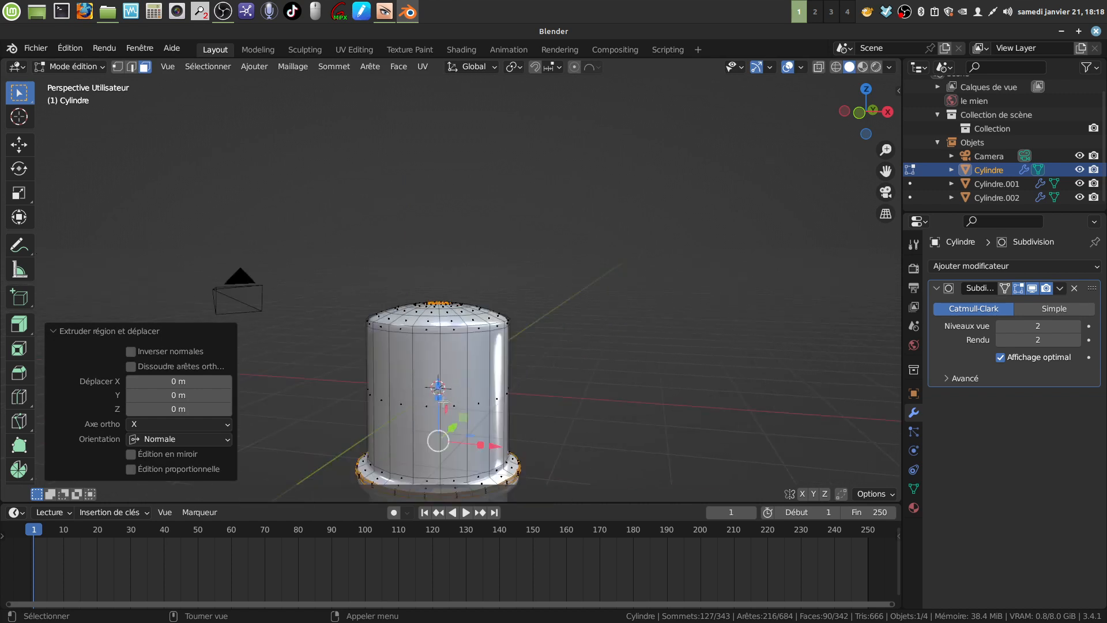
scroll(463, 392, up, 2)
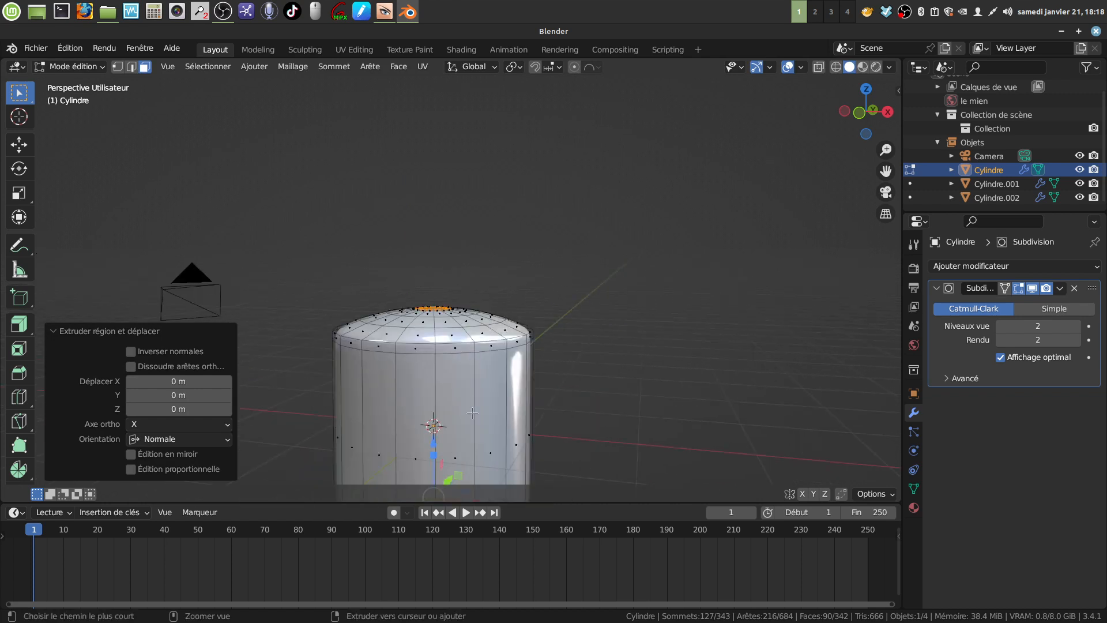
key(ctrl+z)
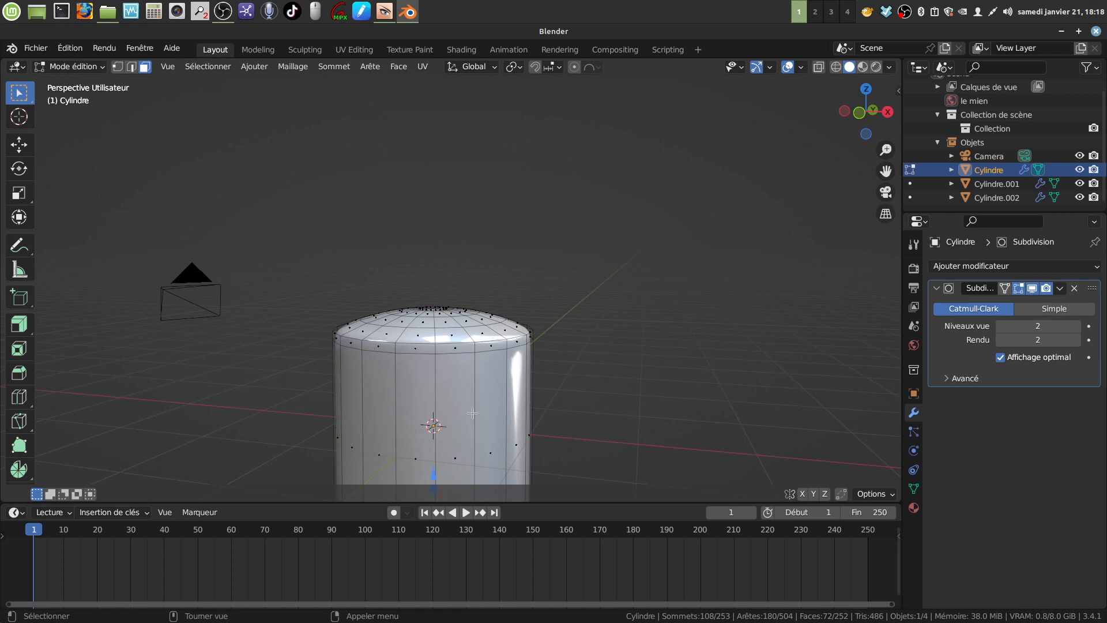
scroll(479, 413, down, 3)
shift+middle_drag(507, 413, 522, 312)
scroll(537, 362, up, 3)
middle_drag(515, 364, 514, 363)
key(Tab)
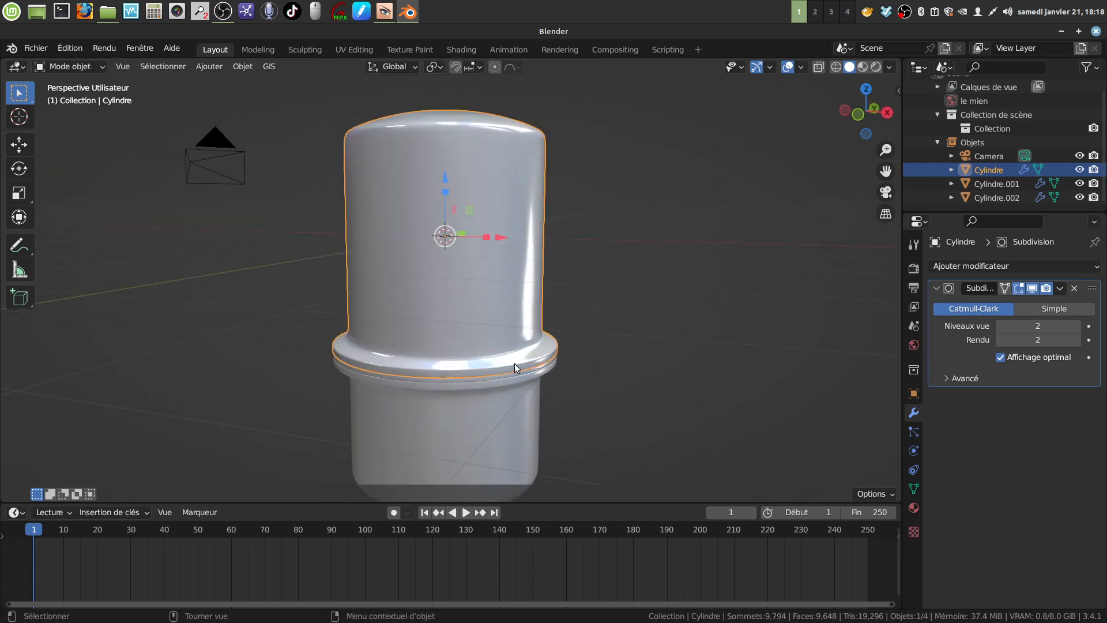
Open the upper body in Edit Mode again and select the triangular faces around the dome's centre.
click(688, 364)
click(487, 304)
middle_drag(497, 298, 458, 351)
key(Tab)
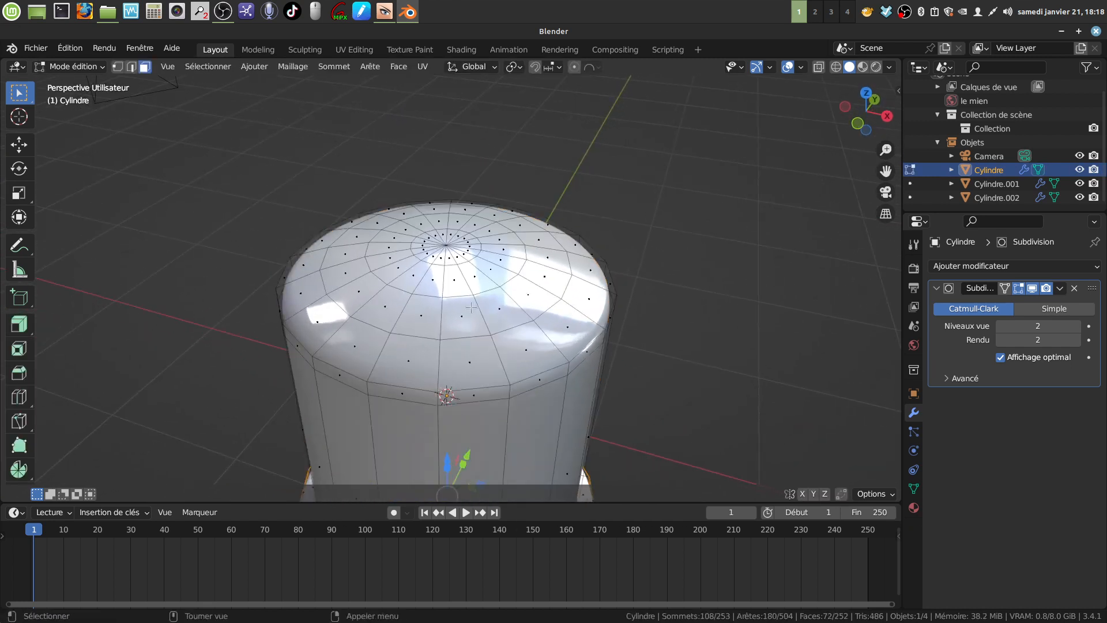
scroll(467, 279, up, 2)
middle_drag(467, 279, 473, 301)
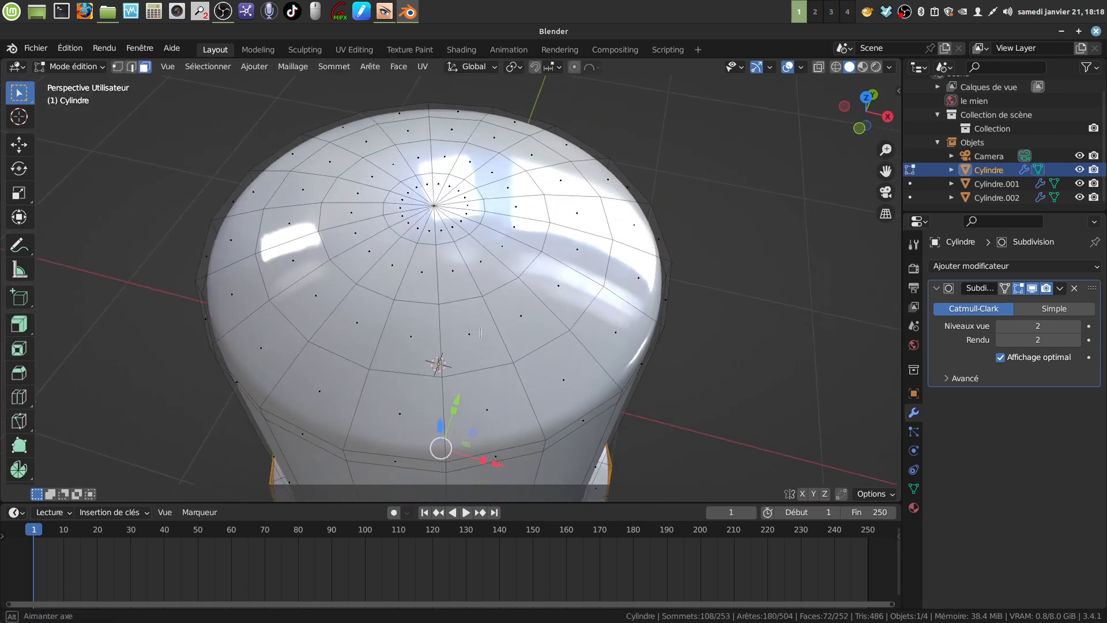
key(c)
click(434, 216)
key(Escape)
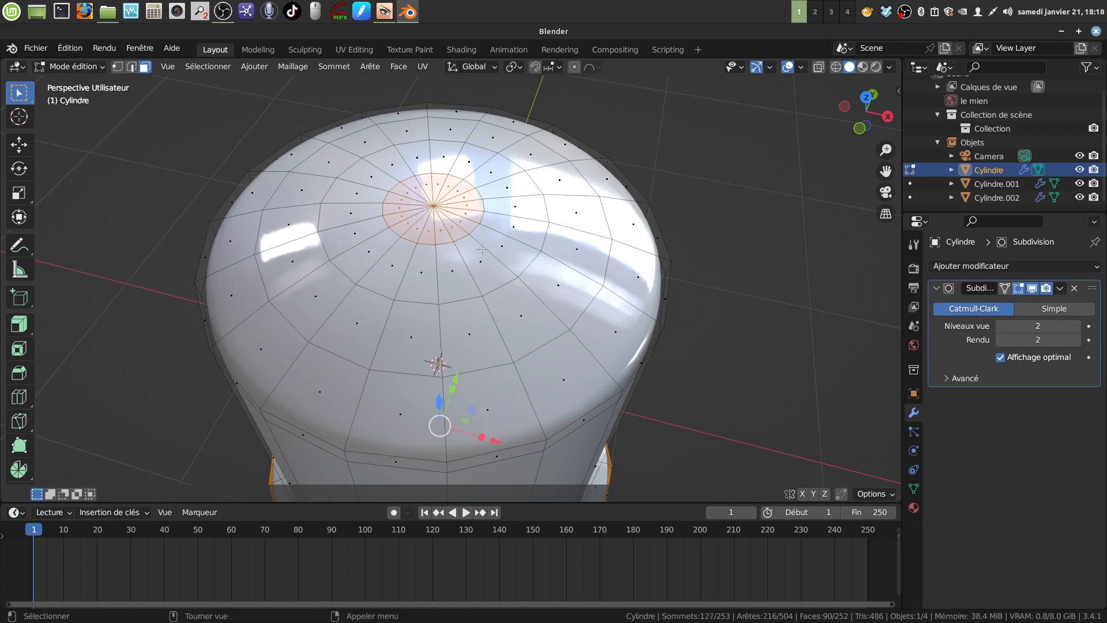
Return the upper body to Object Mode and deselect everything.
middle_drag(434, 217, 482, 203)
scroll(492, 415, down, 8)
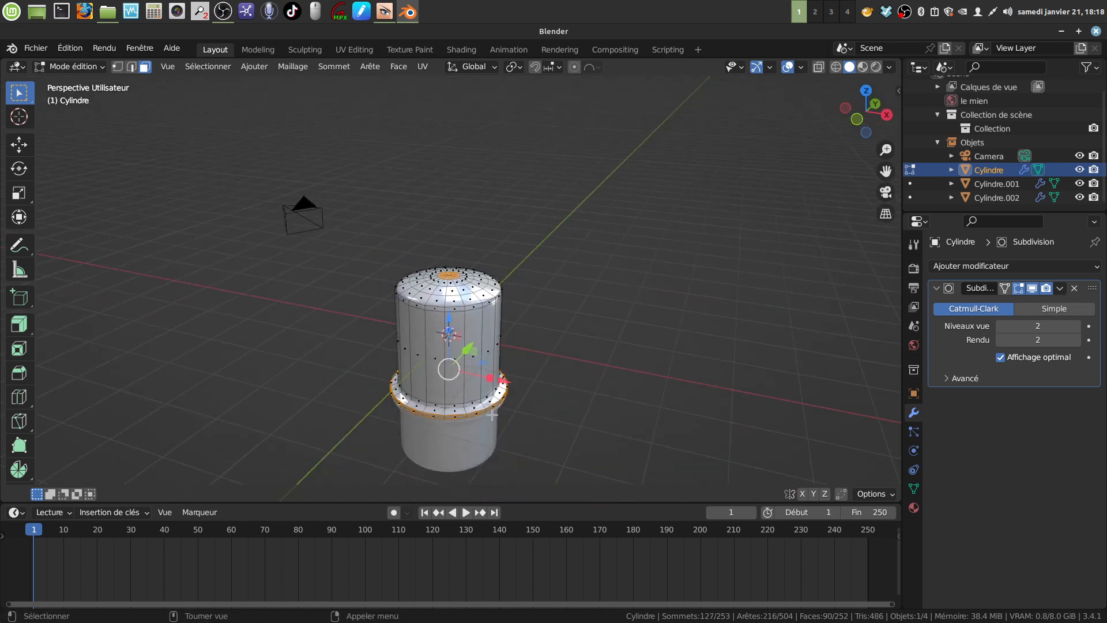
middle_drag(492, 415, 468, 291)
scroll(539, 370, up, 4)
middle_drag(539, 371, 537, 344)
key(Tab)
click(583, 288)
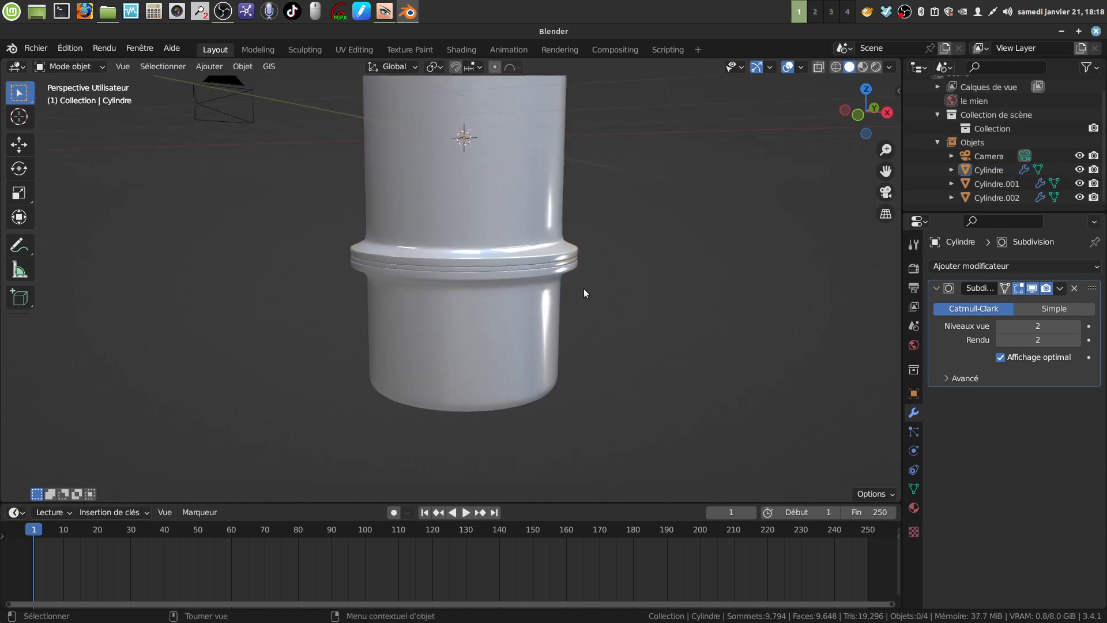
Open the upper body in Edit Mode, clear the selection and select the triangular faces around the dome's centre.
click(527, 254)
key(Tab)
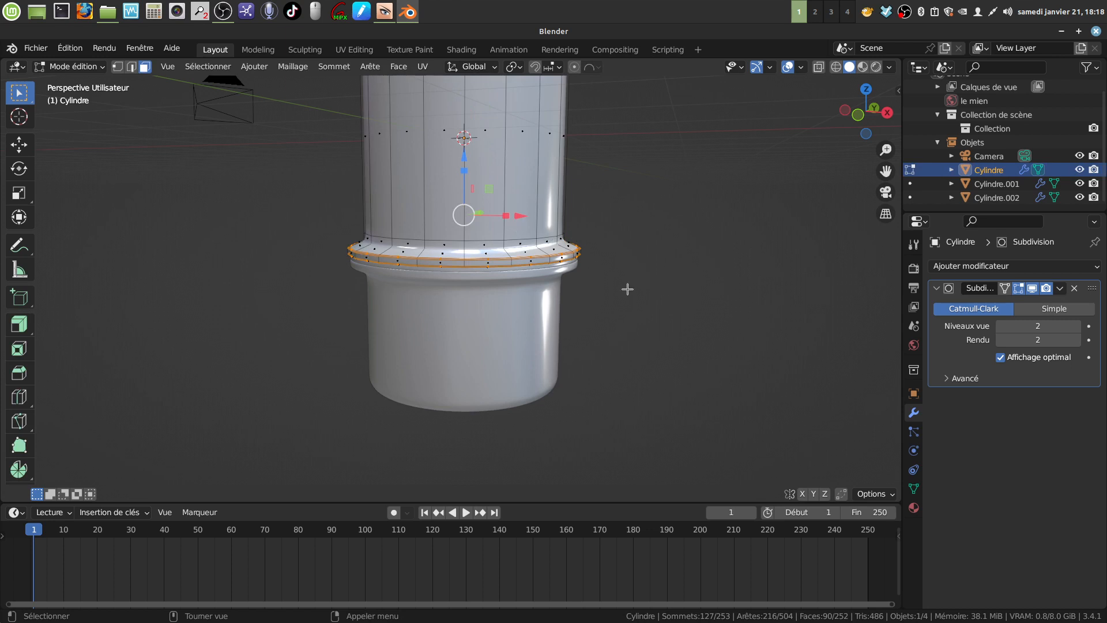
key(a)
key(a)
key(a)
shift+middle_drag(594, 222, 521, 357)
scroll(521, 357, up, 3)
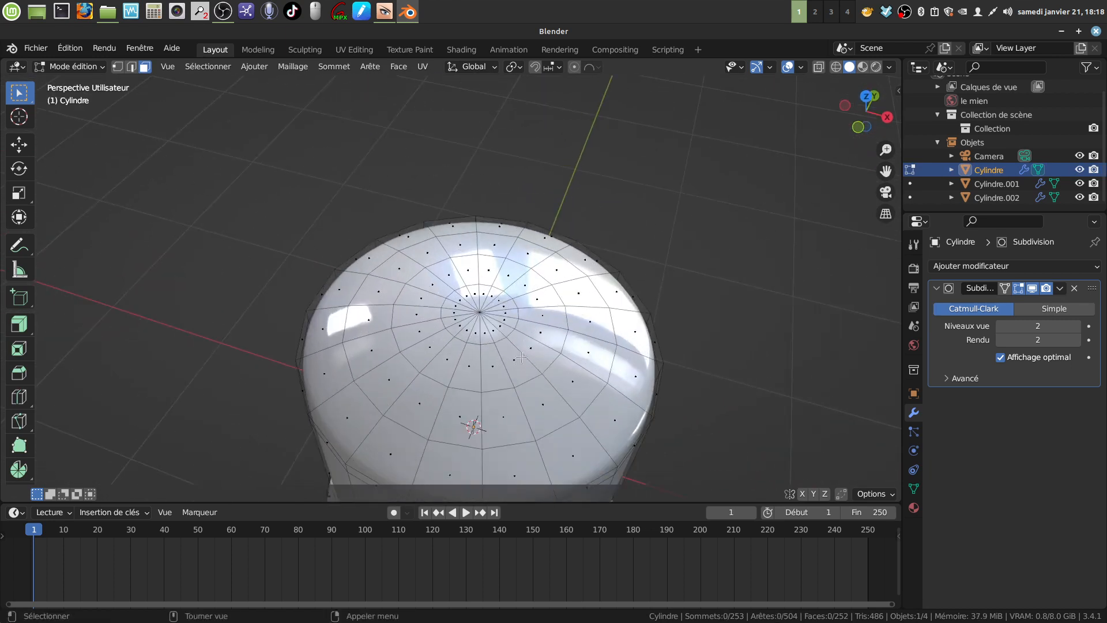
key(c)
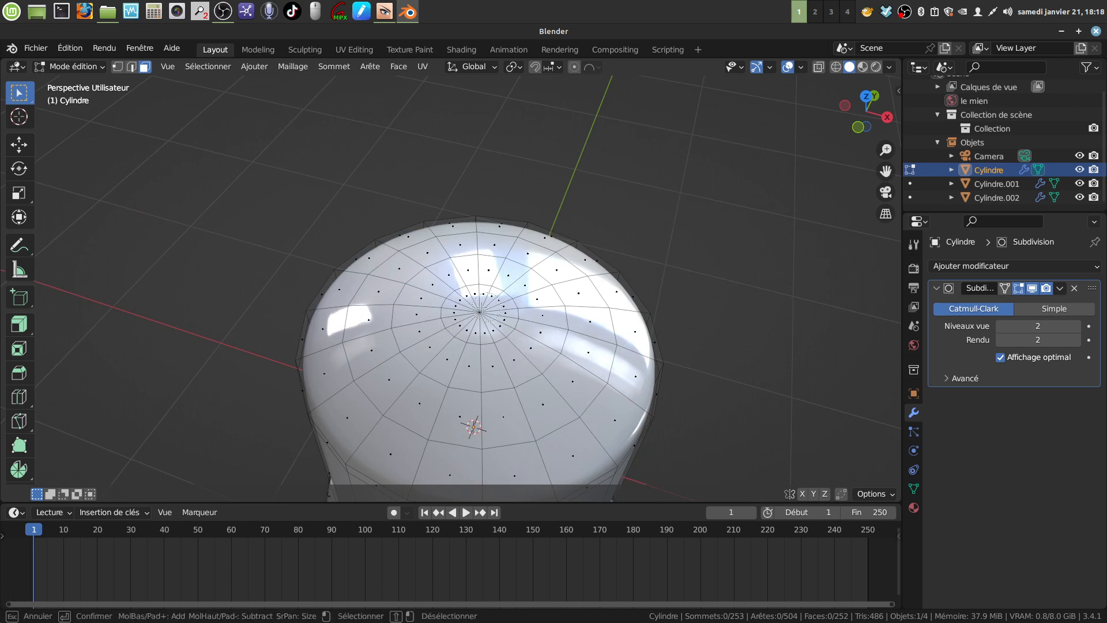
click(479, 312)
key(Escape)
middle_drag(478, 312, 478, 282)
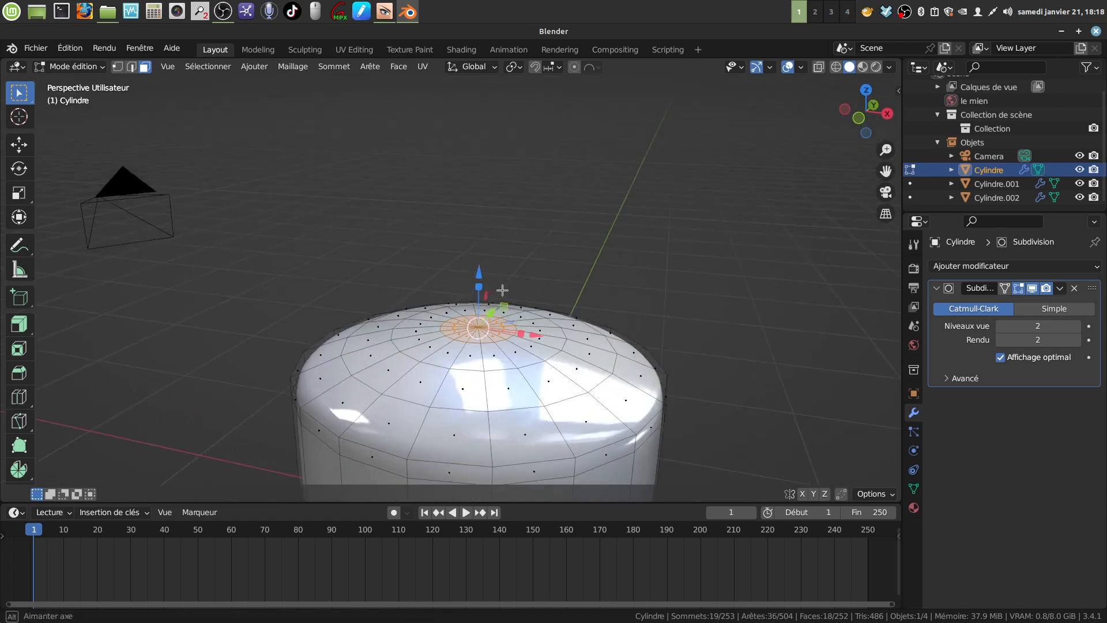
middle_drag(492, 326, 472, 295)
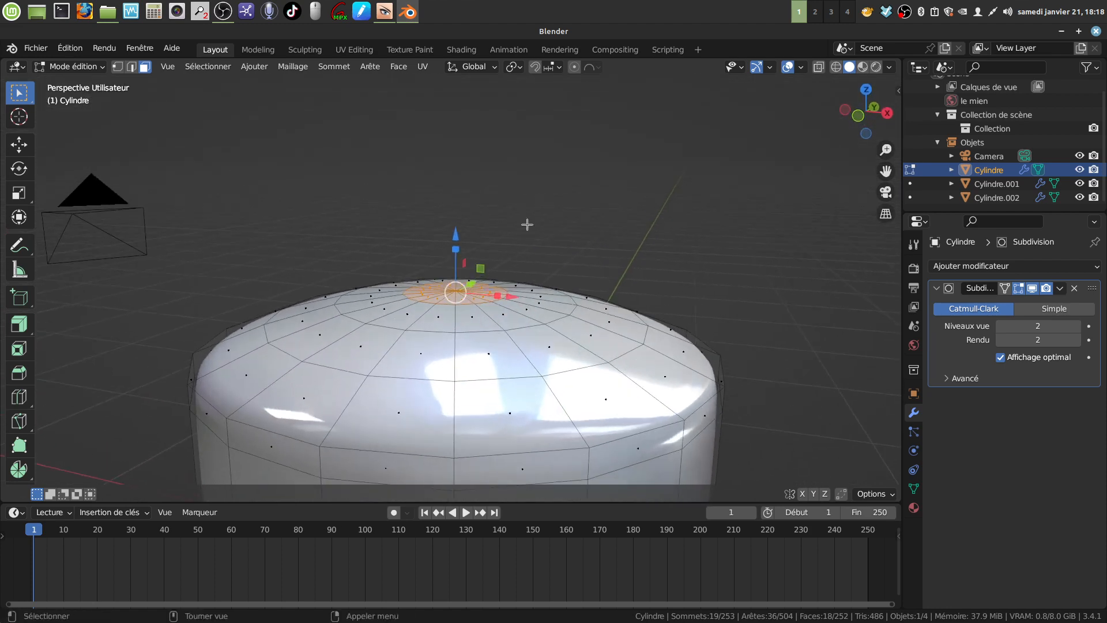
Extrude the dome's centre faces up about 0.028 m and, with the viewport subdivision turned off, lower them about 0.009 m.
key(e)
key(Escape)
drag(464, 235, 464, 228)
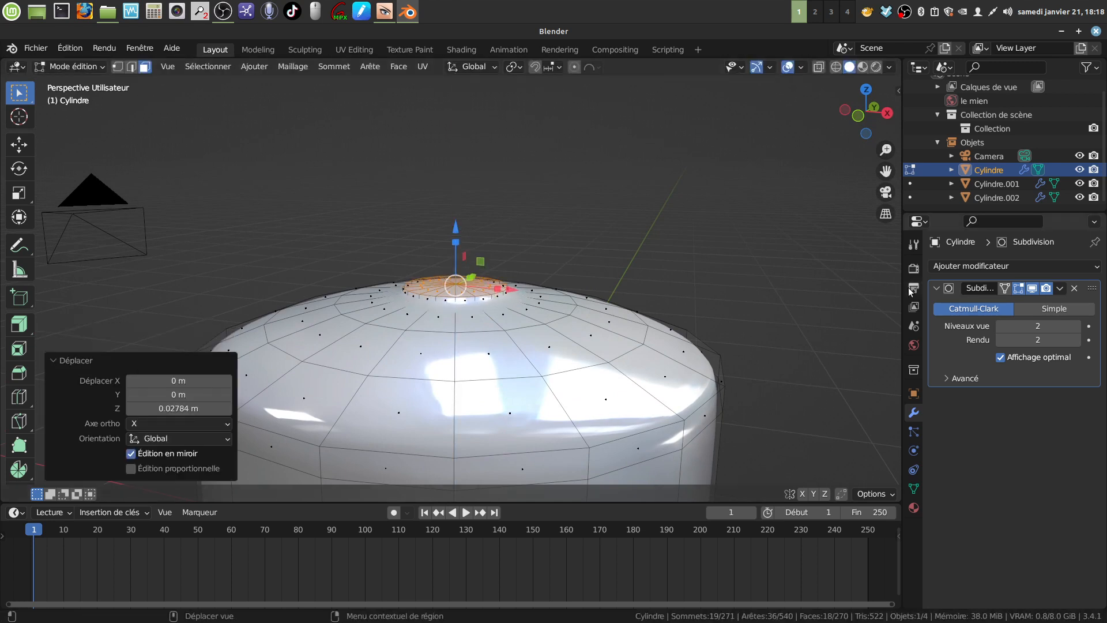
click(1033, 288)
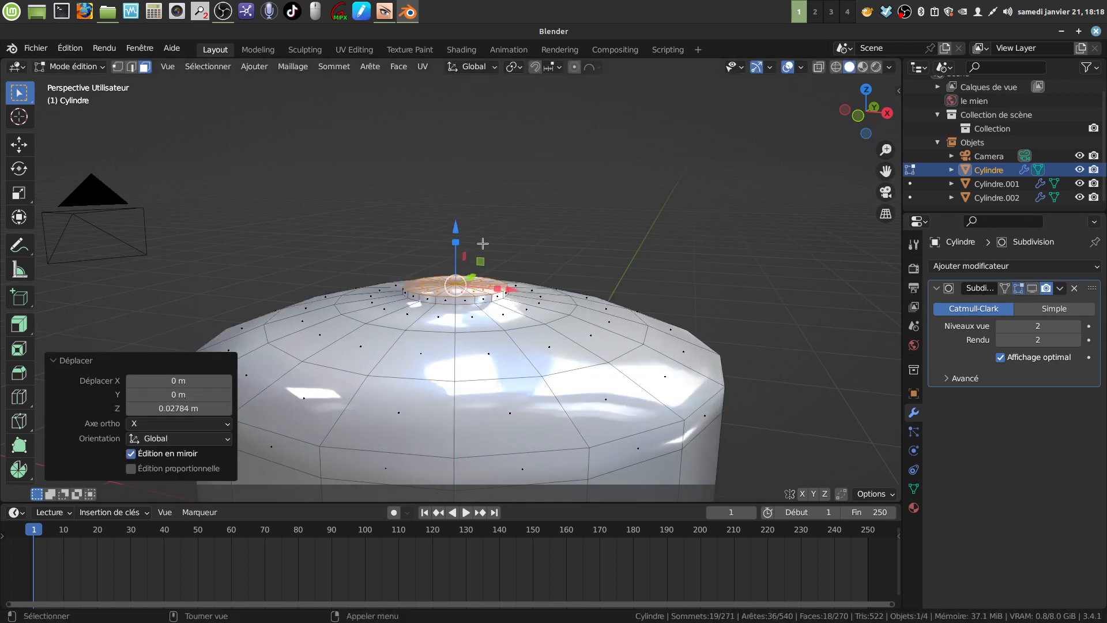
drag(457, 227, 456, 230)
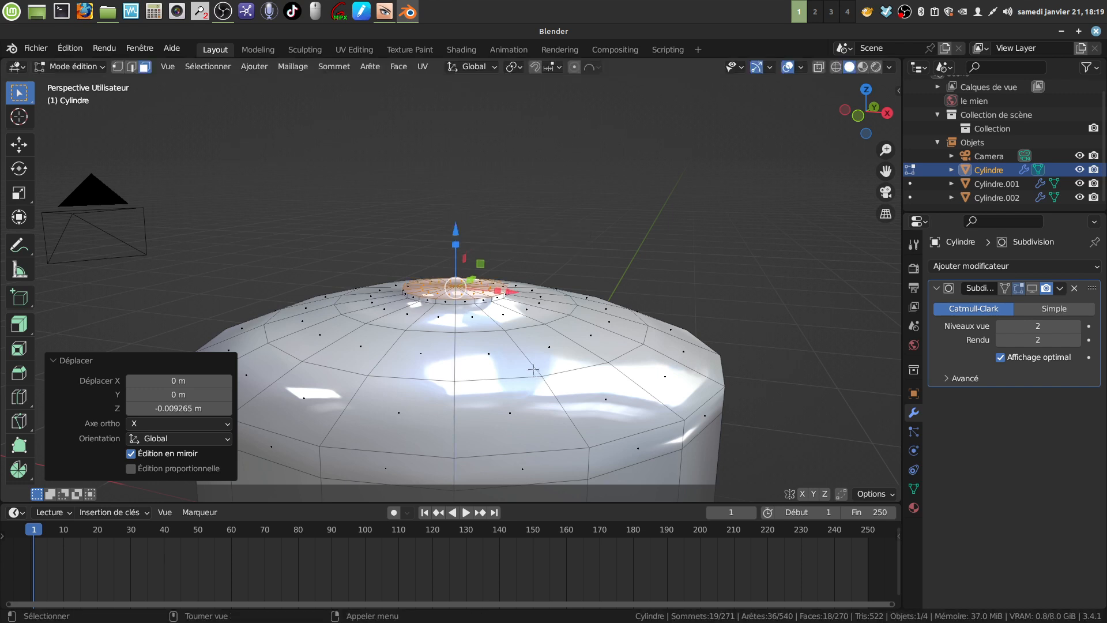
scroll(520, 346, up, 3)
mouse_move(520, 346)
middle_down()
mouse_move(536, 363)
mouse_move(522, 367)
middle_up()
scroll(525, 368, up, 3)
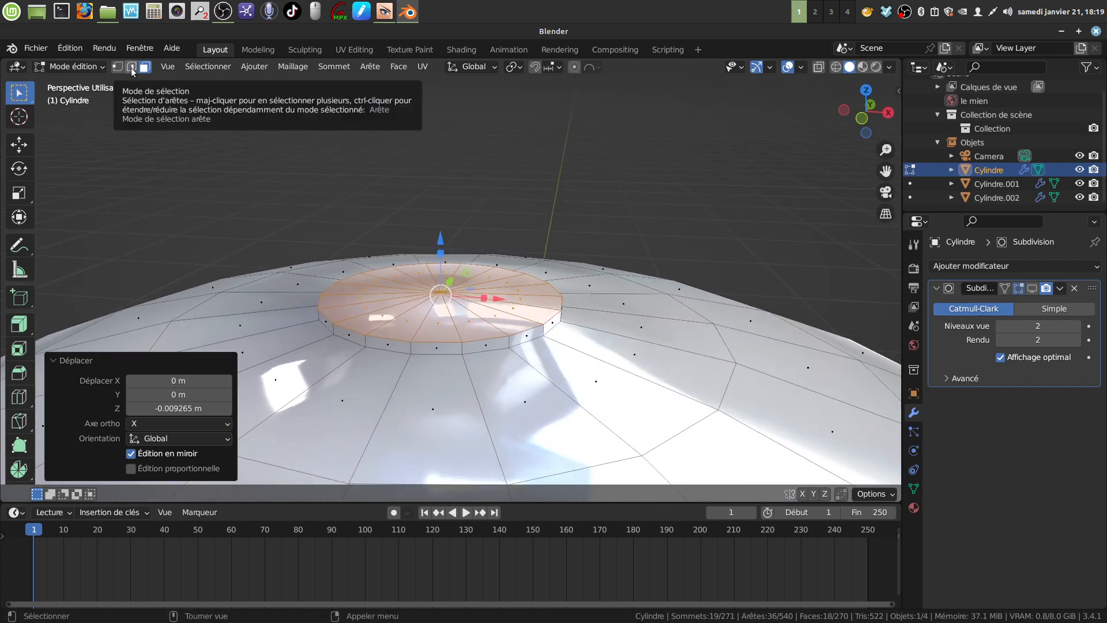
middle_drag(475, 300, 488, 277)
key(alt+a)
key(1)
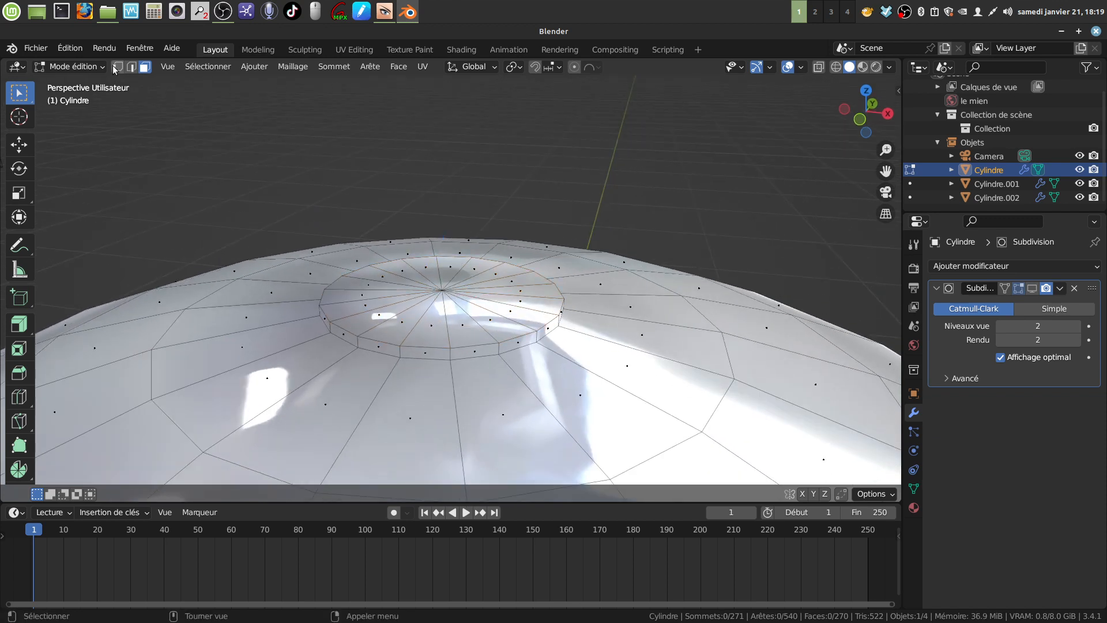
click(442, 290)
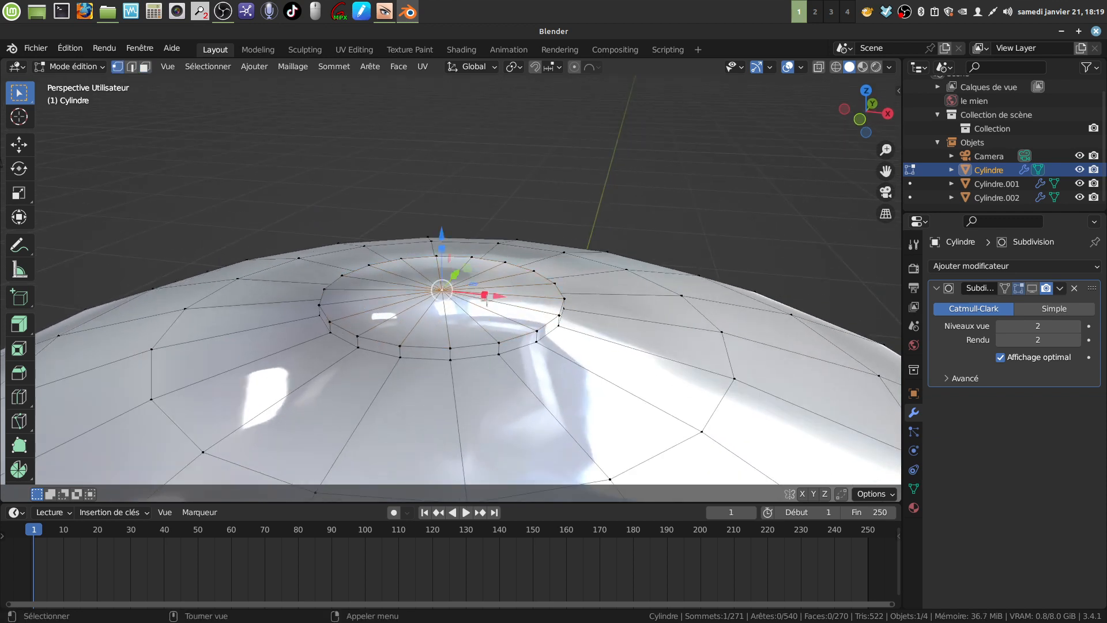
middle_drag(487, 297, 473, 317)
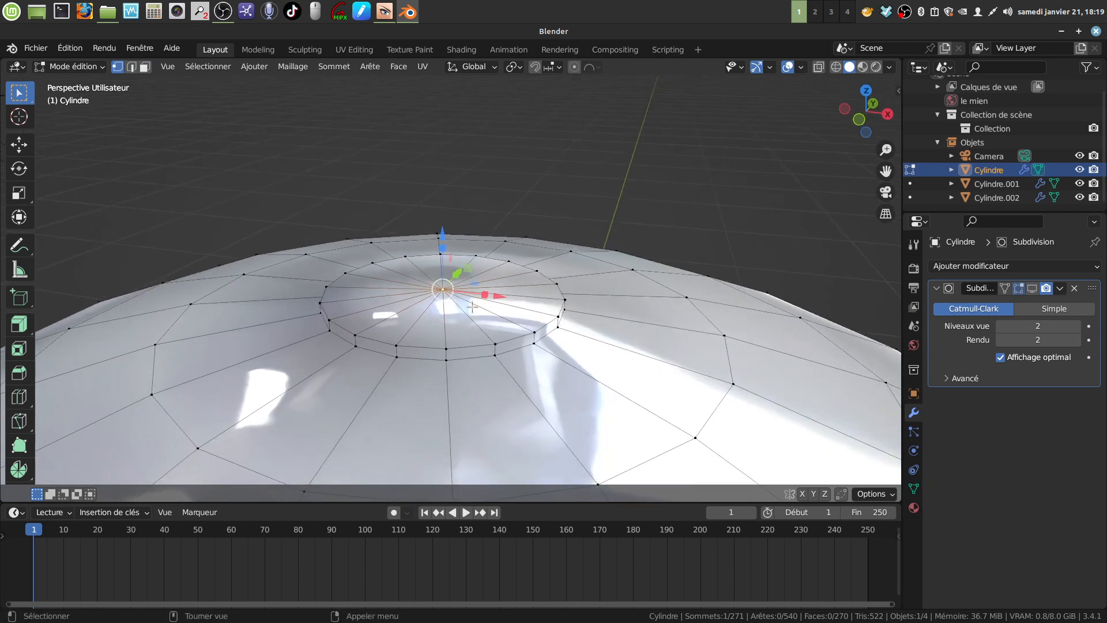
key(ctrl+r)
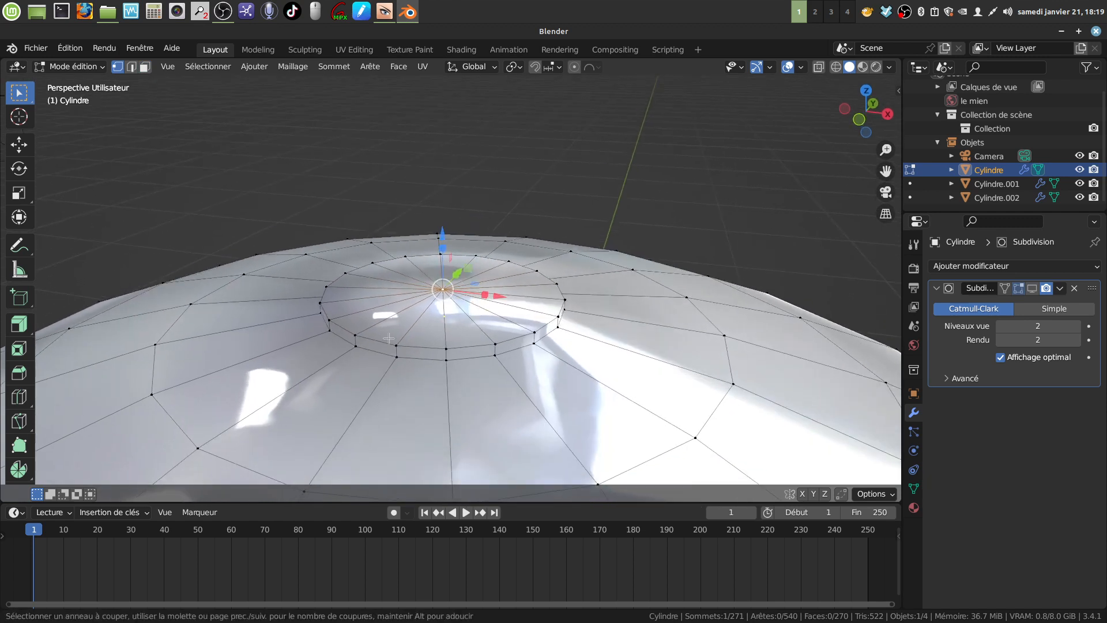
key(Escape)
middle_drag(441, 99, 447, 130)
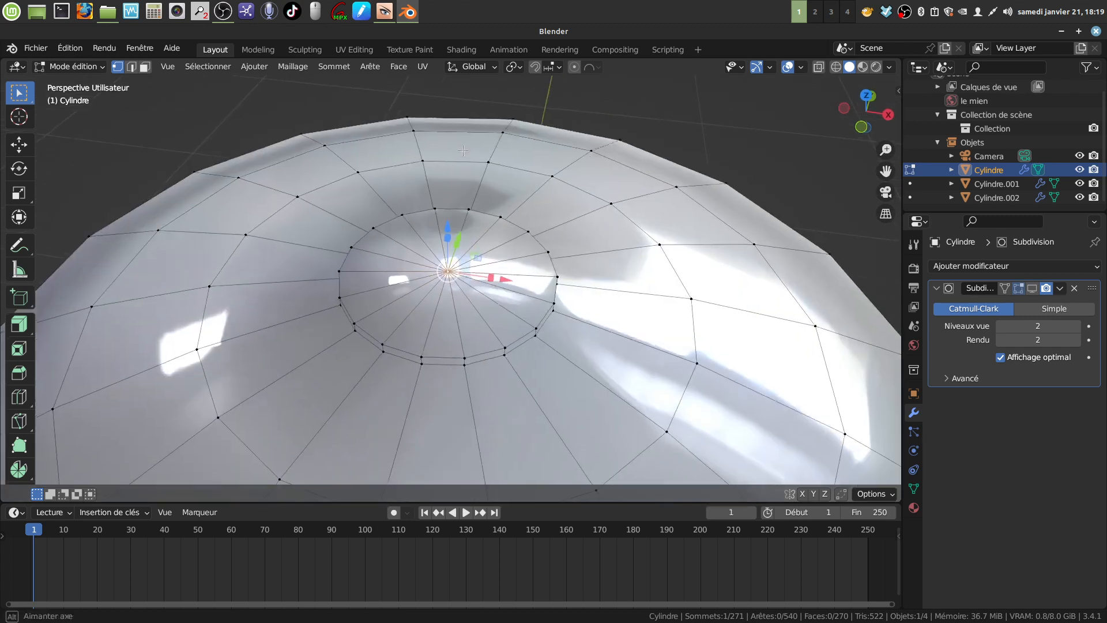
Select the triangular faces on top of the raised disc in face selection and inset them by about 0.155 m.
click(144, 67)
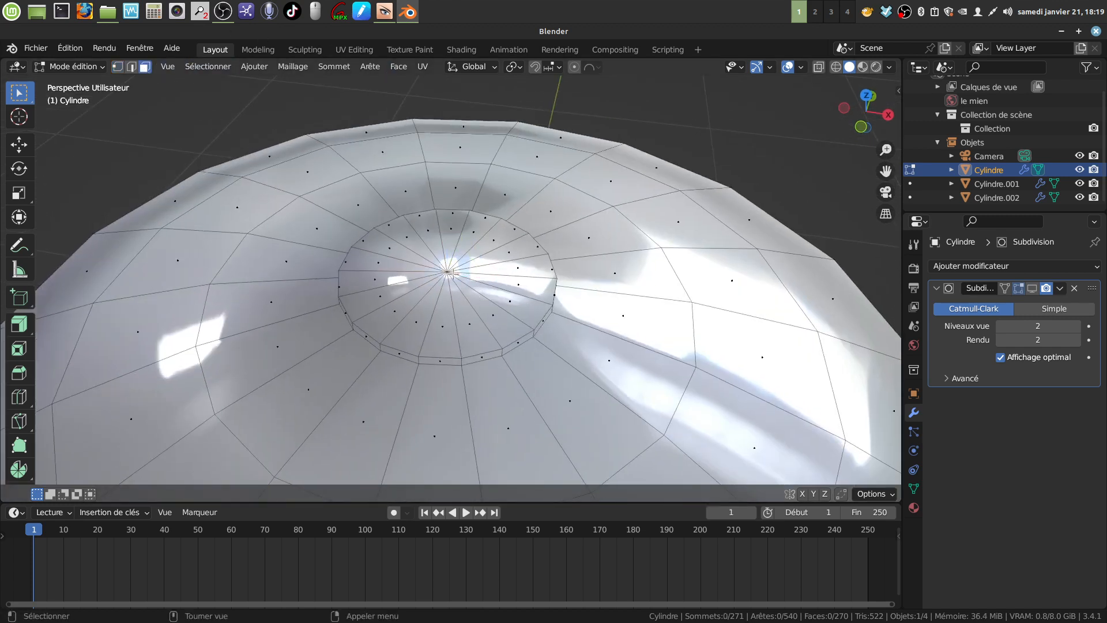
key(c)
drag(434, 279, 403, 271)
key(Escape)
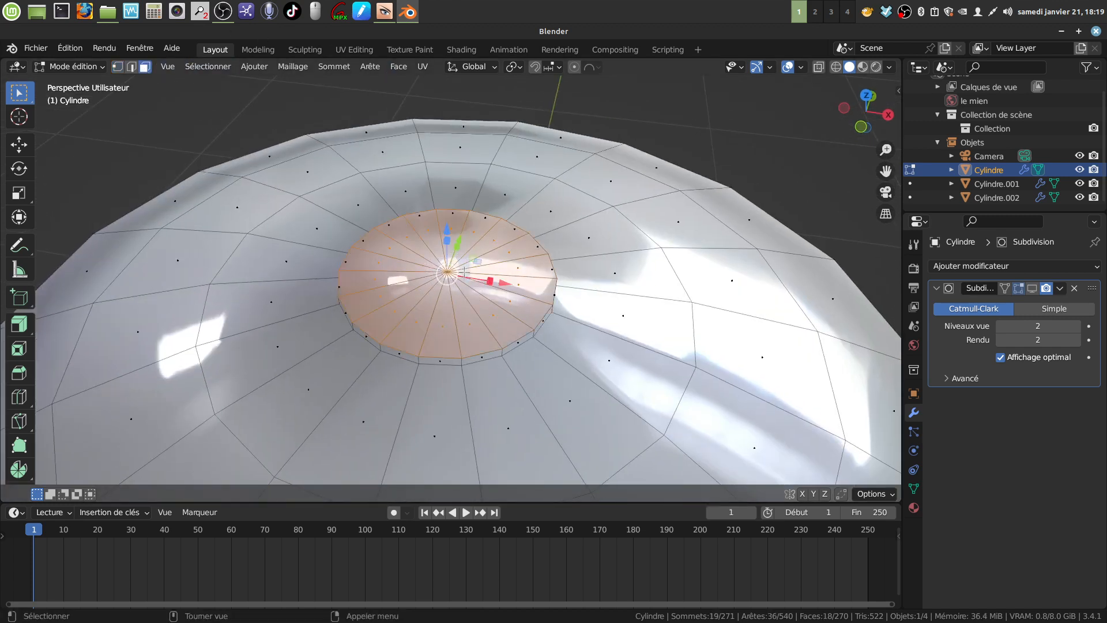
key(i)
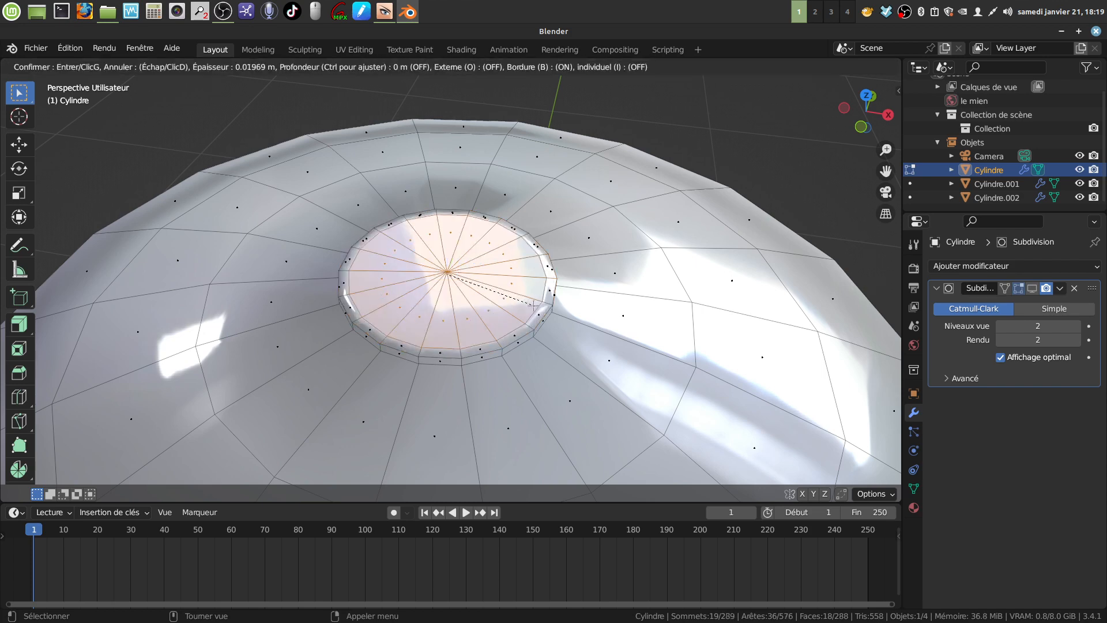
click(466, 281)
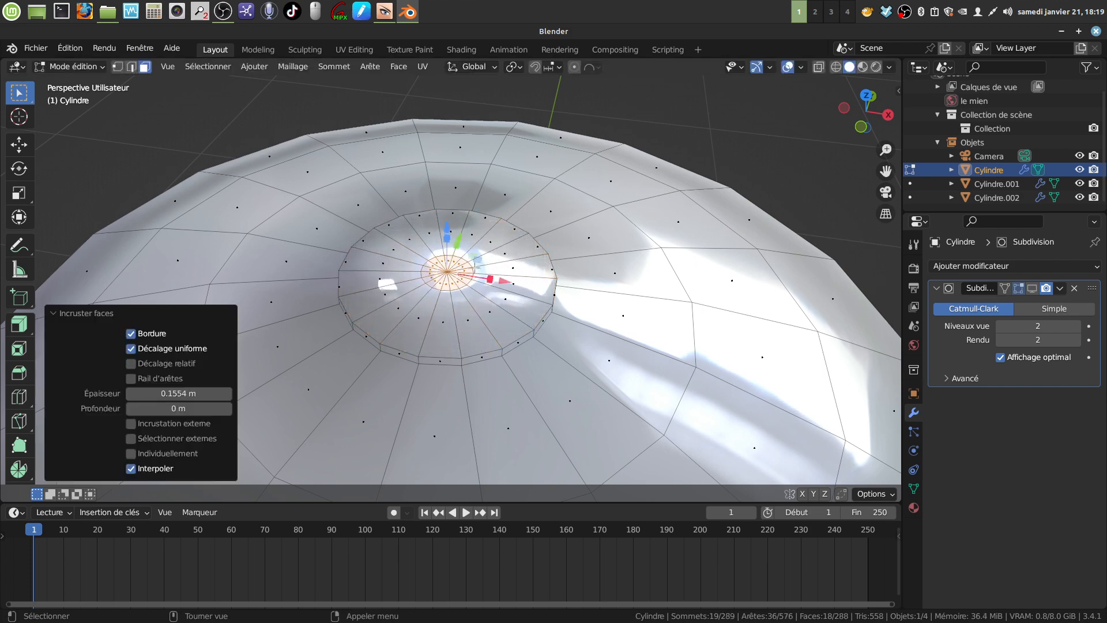
Enable proportional editing with the Smooth (Adoucir) falloff.
middle_drag(466, 281, 485, 116)
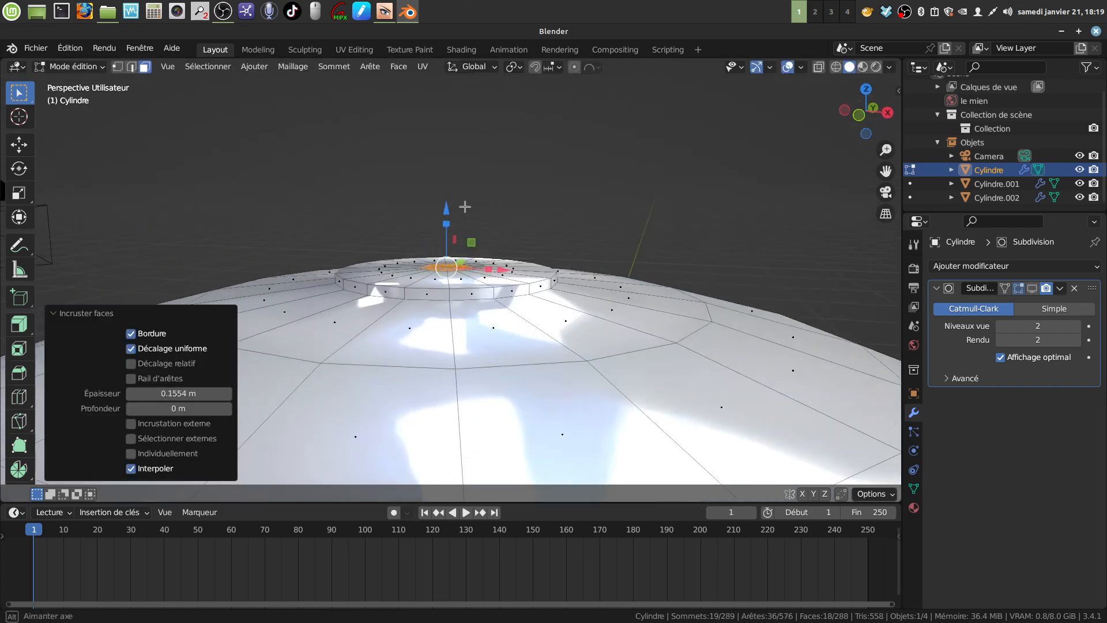
click(574, 67)
click(596, 68)
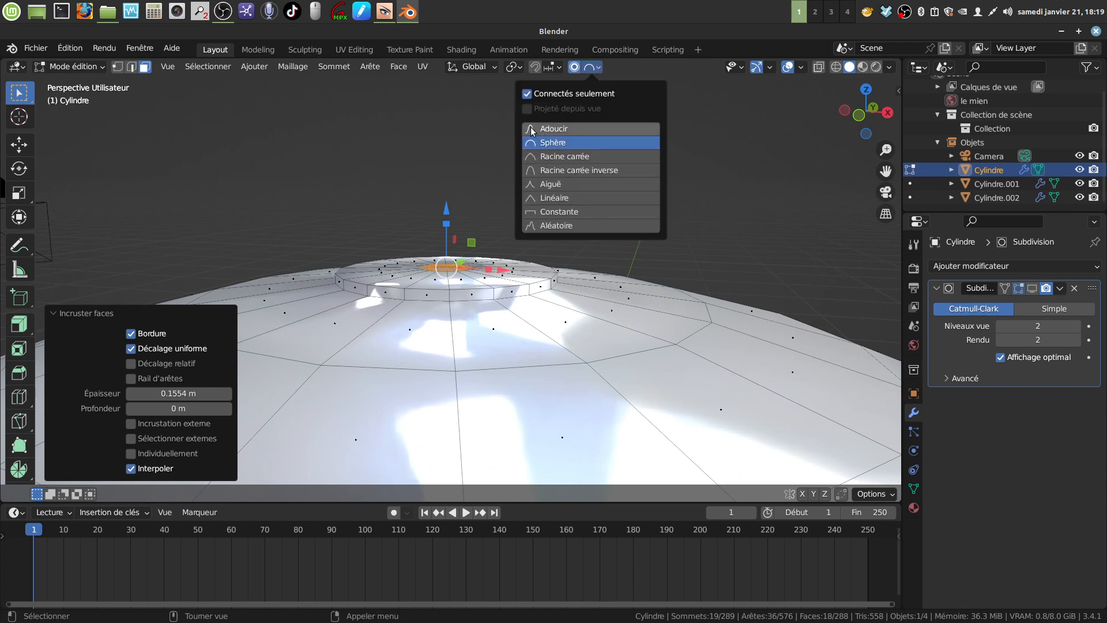
click(532, 128)
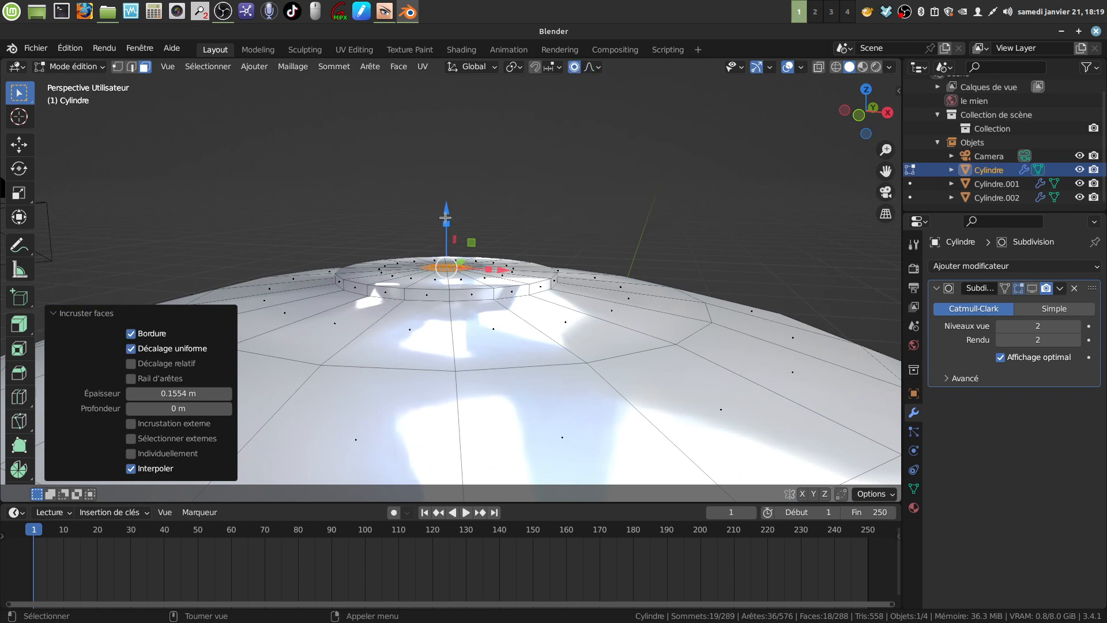
Try to move the small inset centre faces with proportional editing at a reduced influence size, and undo the move.
drag(447, 210, 448, 209)
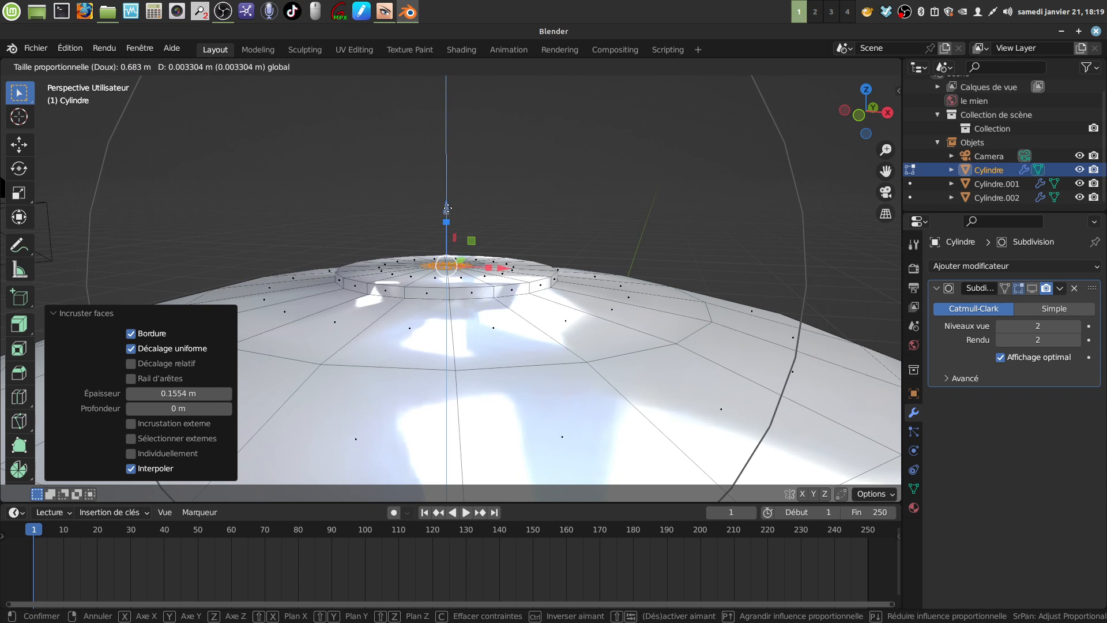
scroll(448, 209, up, 17)
key(y)
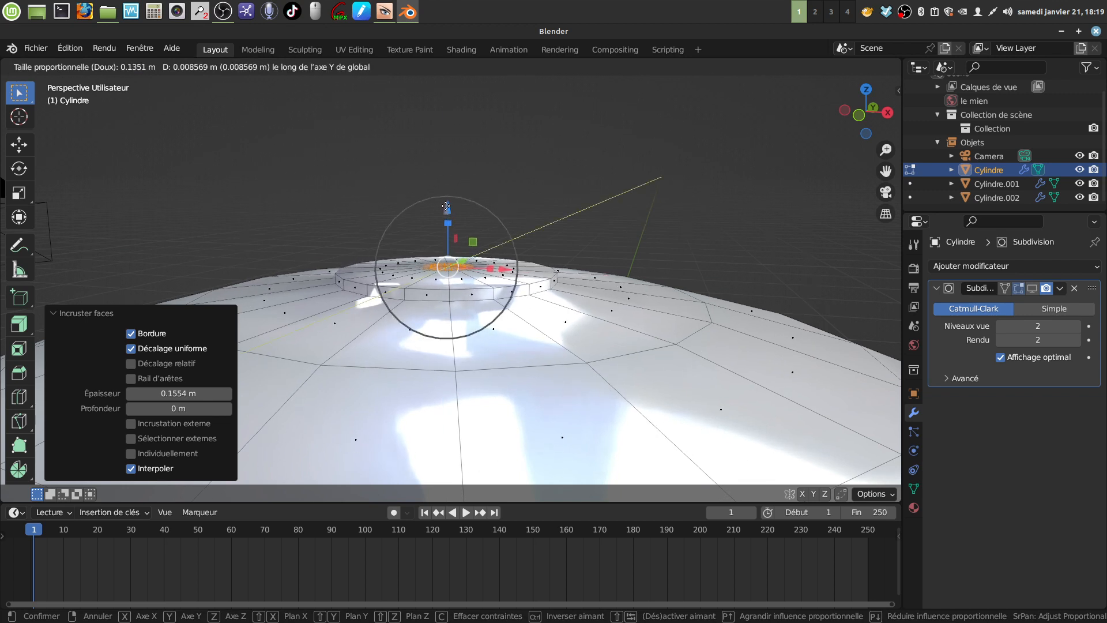
drag(446, 206, 451, 196)
middle_drag(589, 204, 535, 303)
key(ctrl+z)
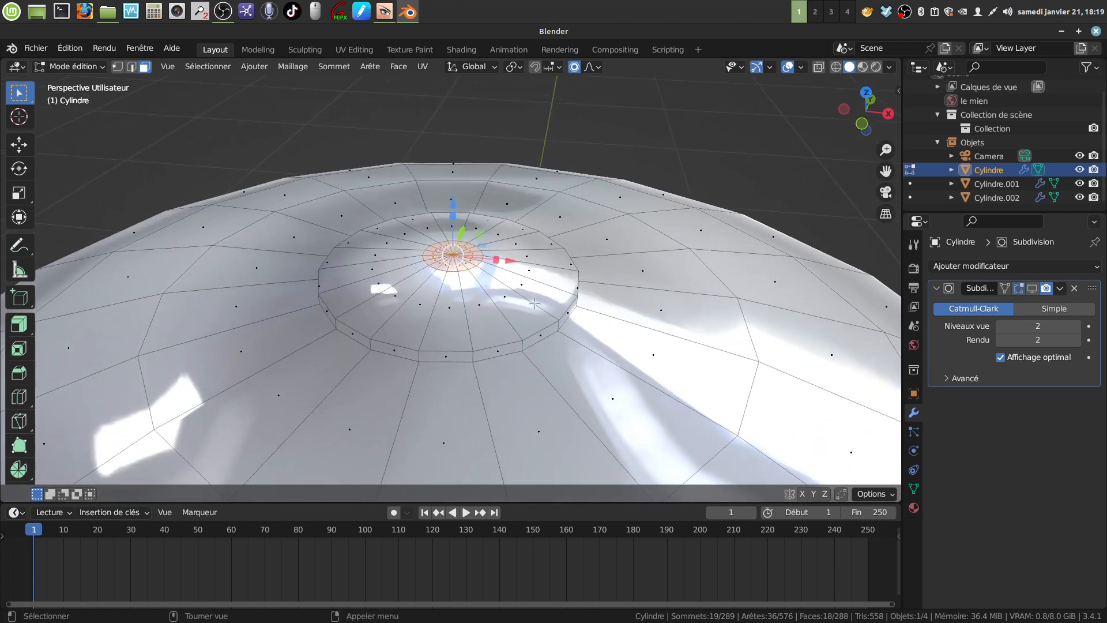
Add two evenly spaced loop cuts to the ring of faces between the inset centre and the disc's edge.
key(ctrl+r)
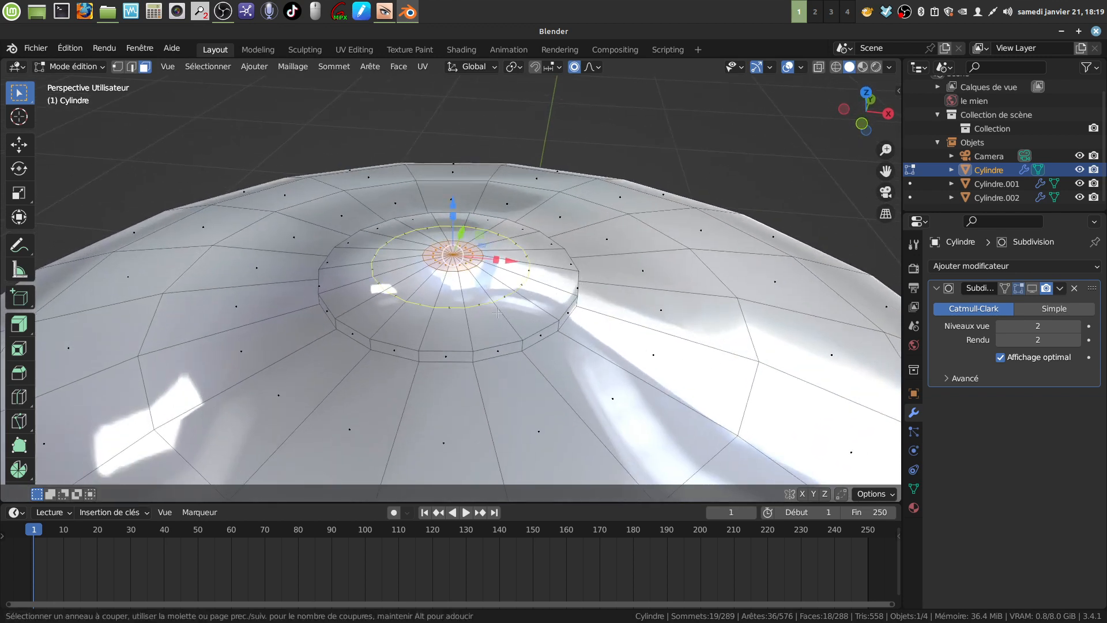
scroll(497, 312, up, 1)
click(498, 313)
right_click(497, 312)
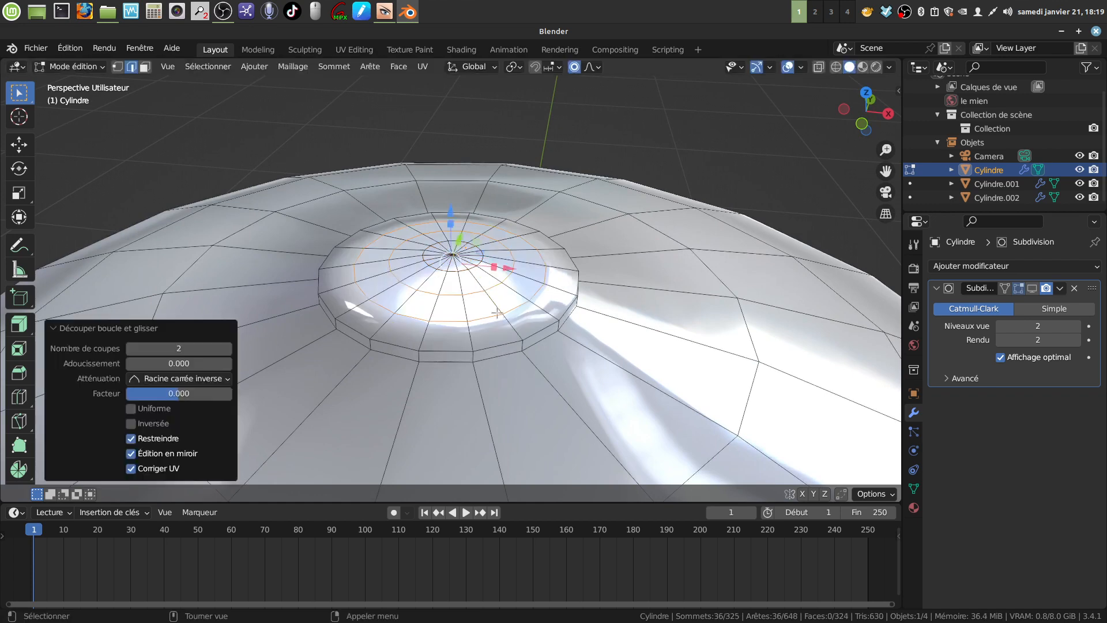
Select the disc's innermost faces and raise them about 0.023 m with proportional editing at a size of about 0.218.
click(145, 66)
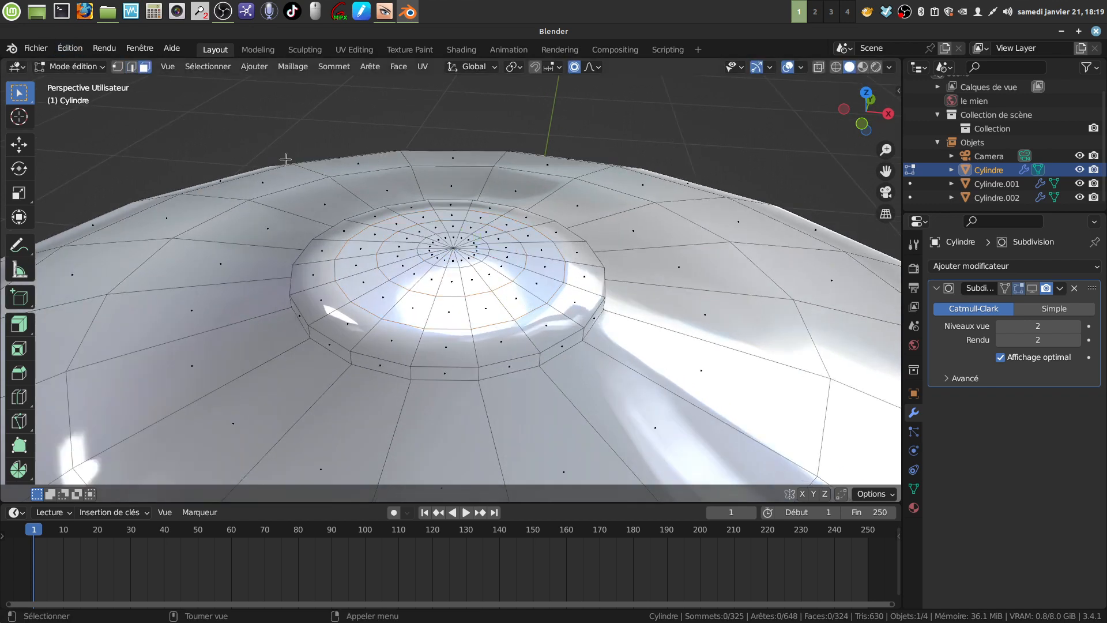
mouse_move(369, 173)
middle_down()
mouse_move(409, 186)
mouse_move(424, 252)
mouse_move(438, 225)
middle_up()
key(c)
click(439, 261)
right_click(440, 261)
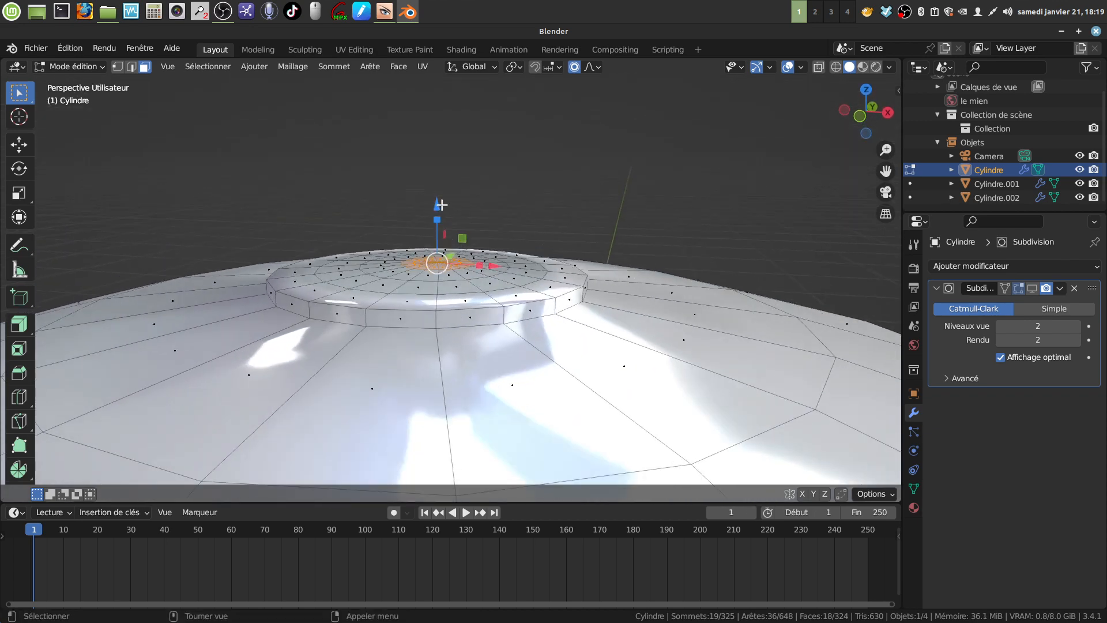
drag(436, 205, 447, 190)
scroll(442, 197, down, 5)
middle_drag(447, 190, 507, 145)
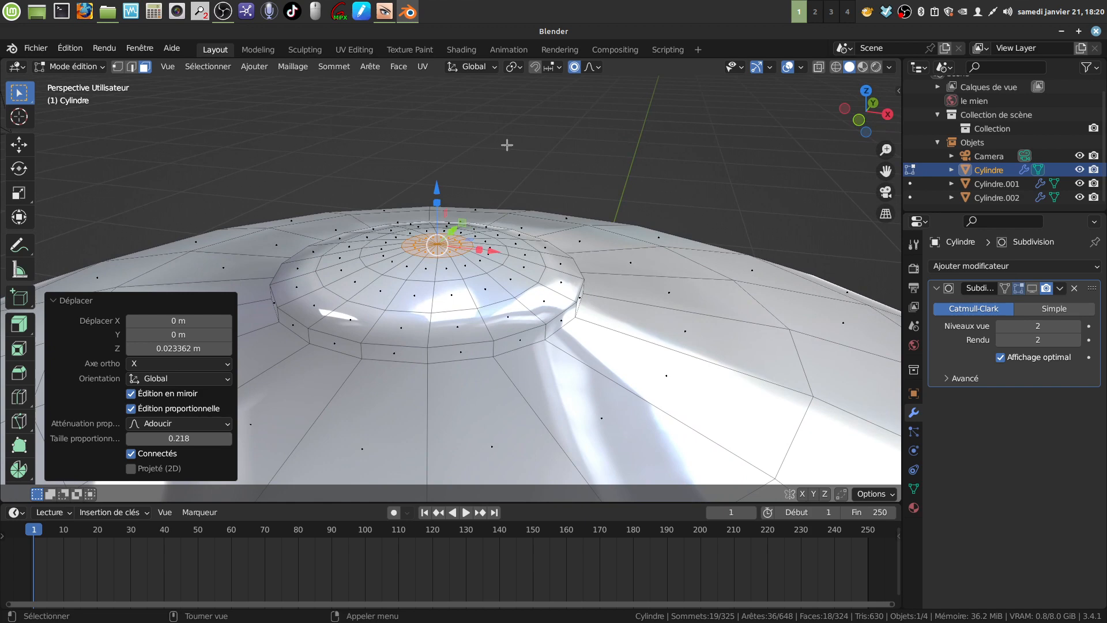
Turn off proportional editing and scale the innermost faces up by about 1.41.
click(576, 67)
middle_drag(513, 192, 518, 223)
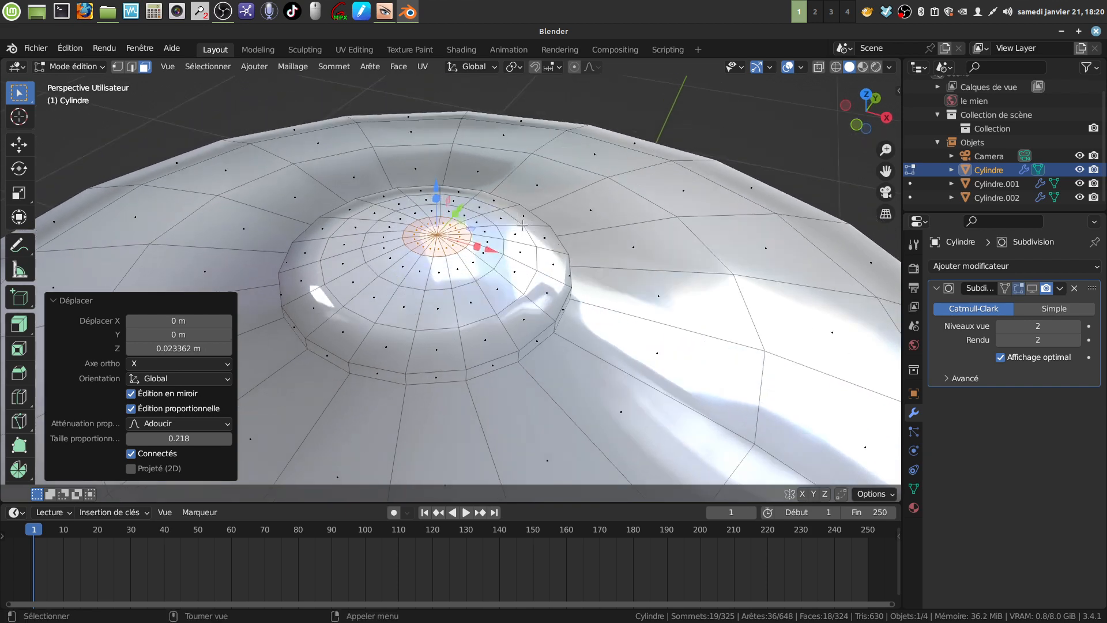
key(s)
click(562, 227)
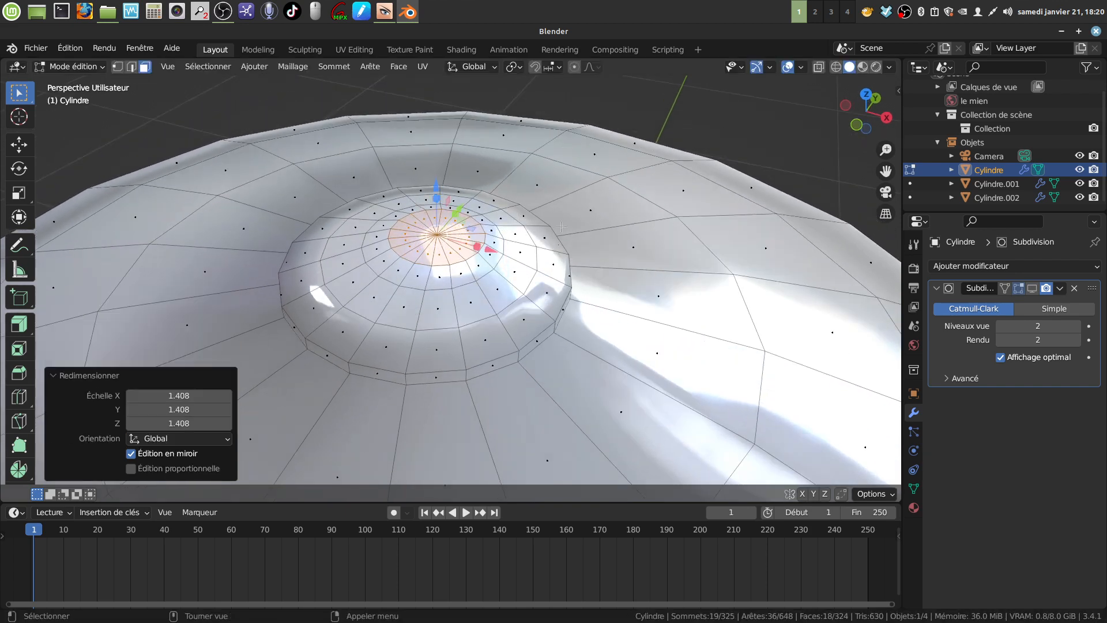
Extrude the innermost faces and lower them about 0.019 m to start a recess in the top boss.
middle_drag(561, 227, 515, 142)
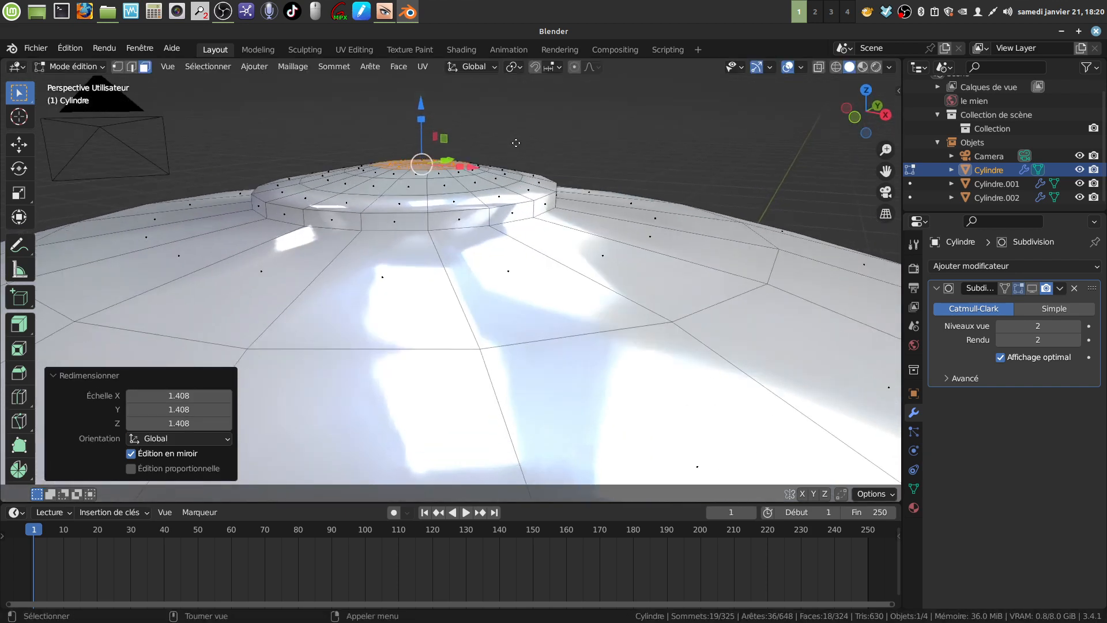
key(e)
right_click(517, 143)
drag(426, 109, 425, 112)
Flatten the recess's floor faces along Z and move them further down to deepen the recess.
shift+middle_drag(454, 124, 409, 205)
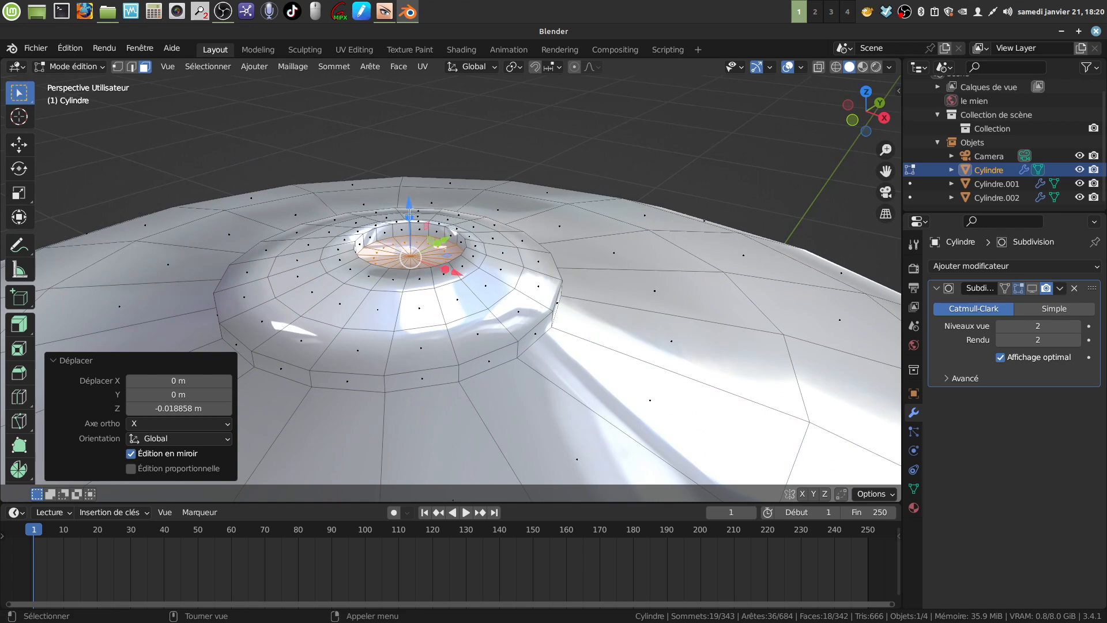
key(s)
key(z)
click(408, 215)
drag(408, 205, 409, 223)
shift+middle_drag(449, 274, 449, 309)
Bevel the edge loop around the recess's rim by about 0.012 m with two segments.
key(alt+a)
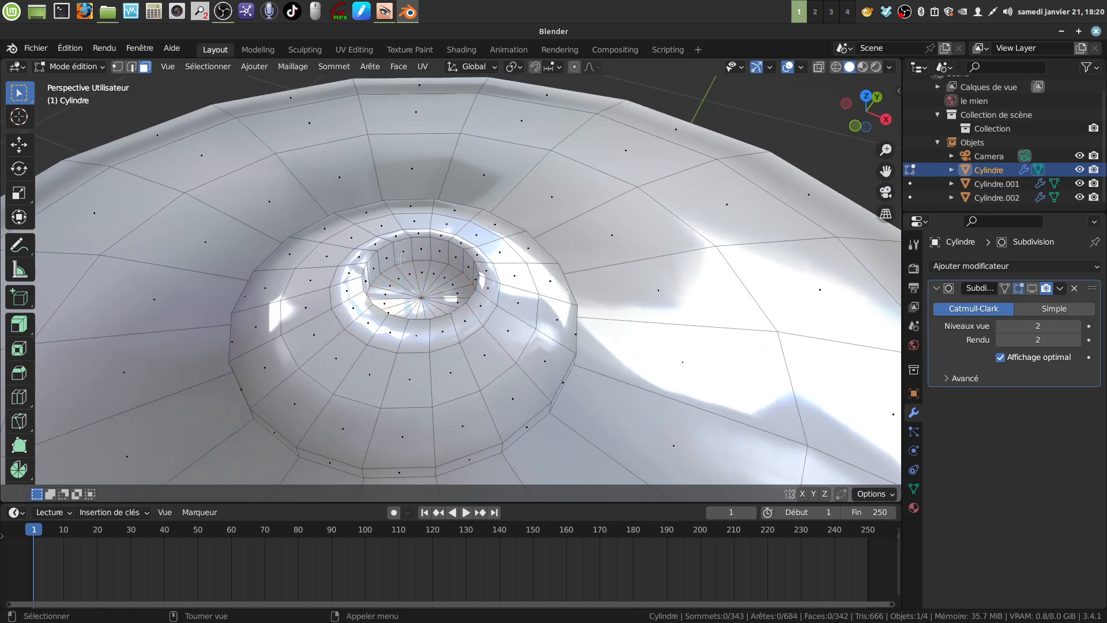
alt+click(378, 309)
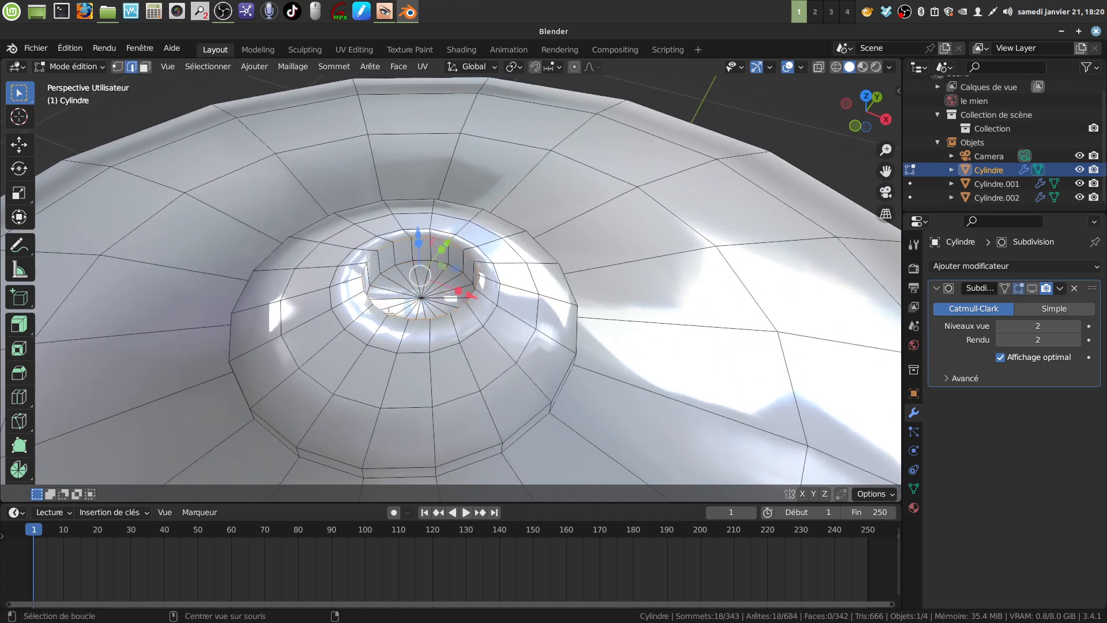
key(ctrl+b)
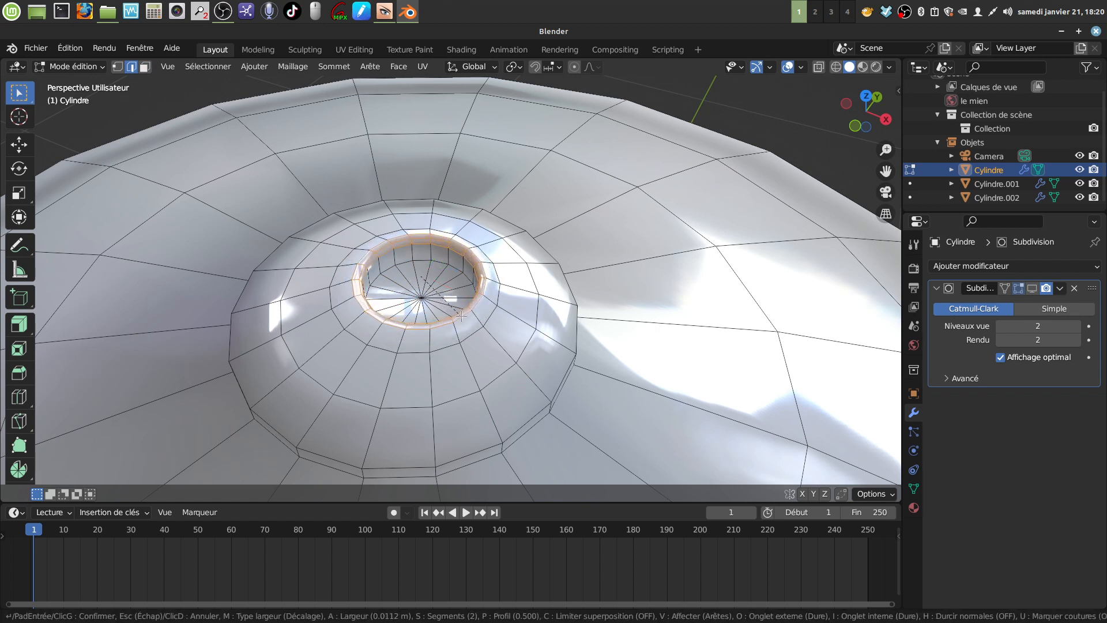
click(463, 315)
middle_drag(464, 315, 470, 314)
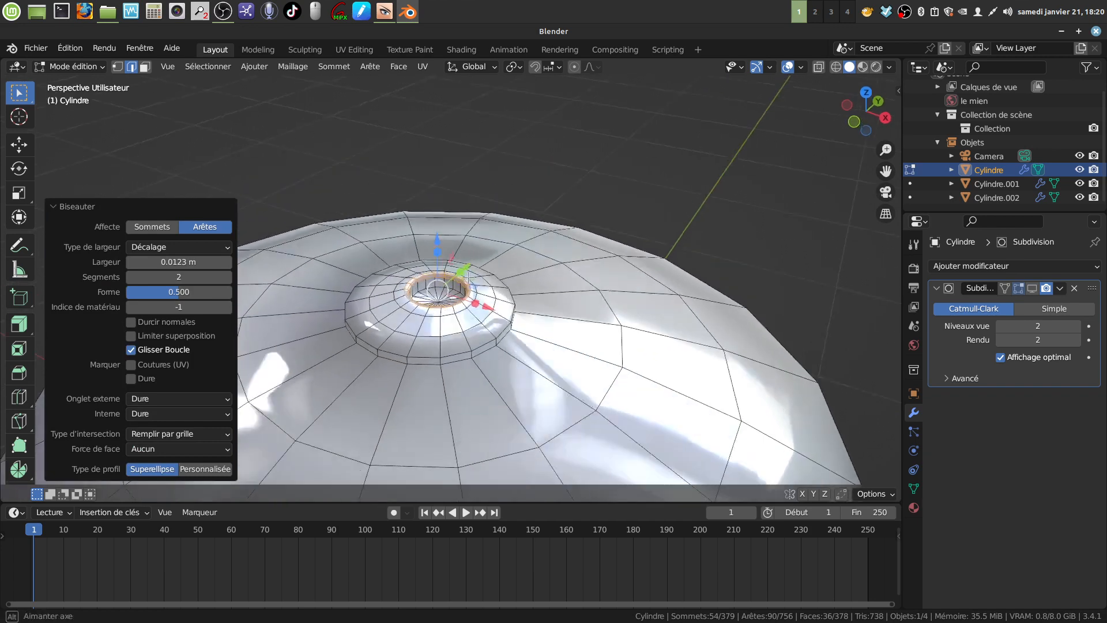
middle_drag(468, 277, 481, 301)
Preview the dome in Object Mode with the subdivision displayed, and return to the unsmoothed mesh in Edit Mode.
key(Tab)
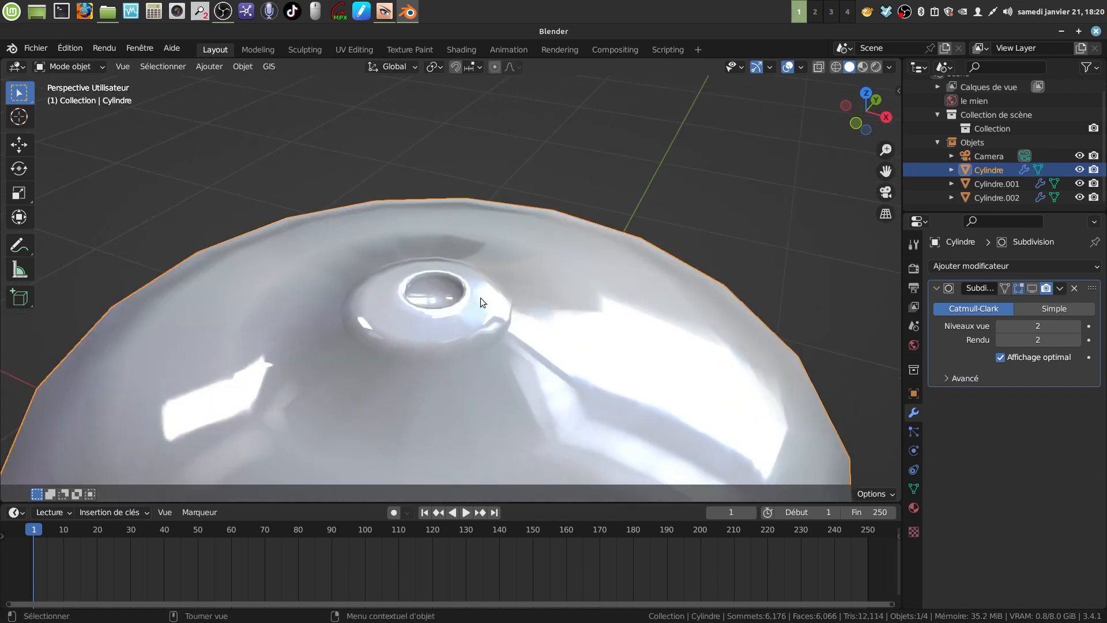
scroll(482, 302, down, 4)
click(1032, 288)
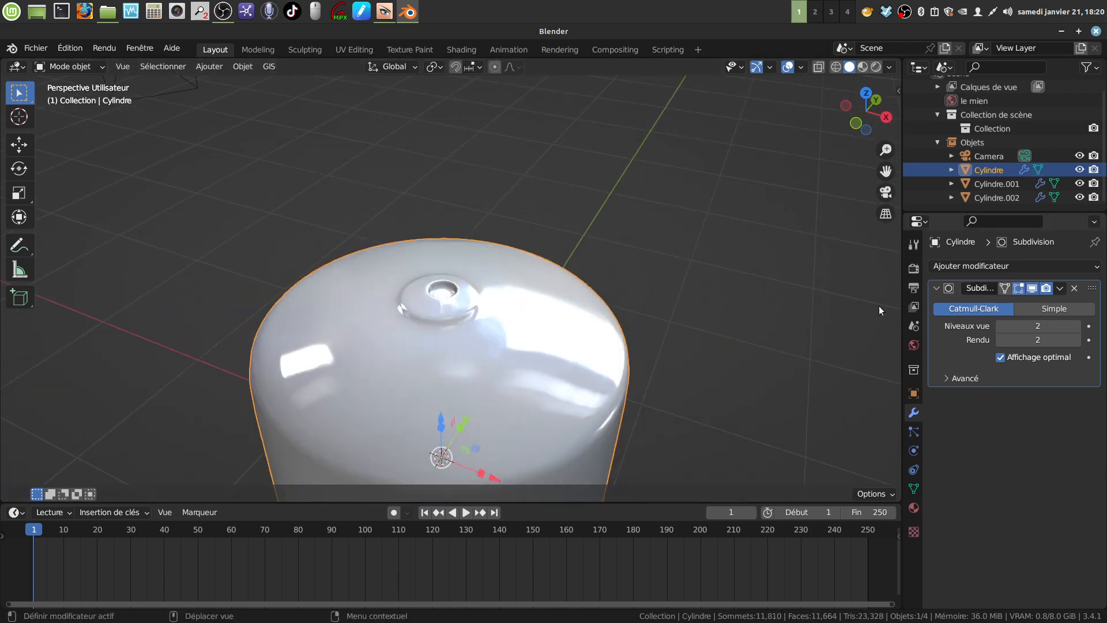
middle_drag(484, 303, 468, 366)
key(Tab)
scroll(472, 391, up, 2)
click(1028, 289)
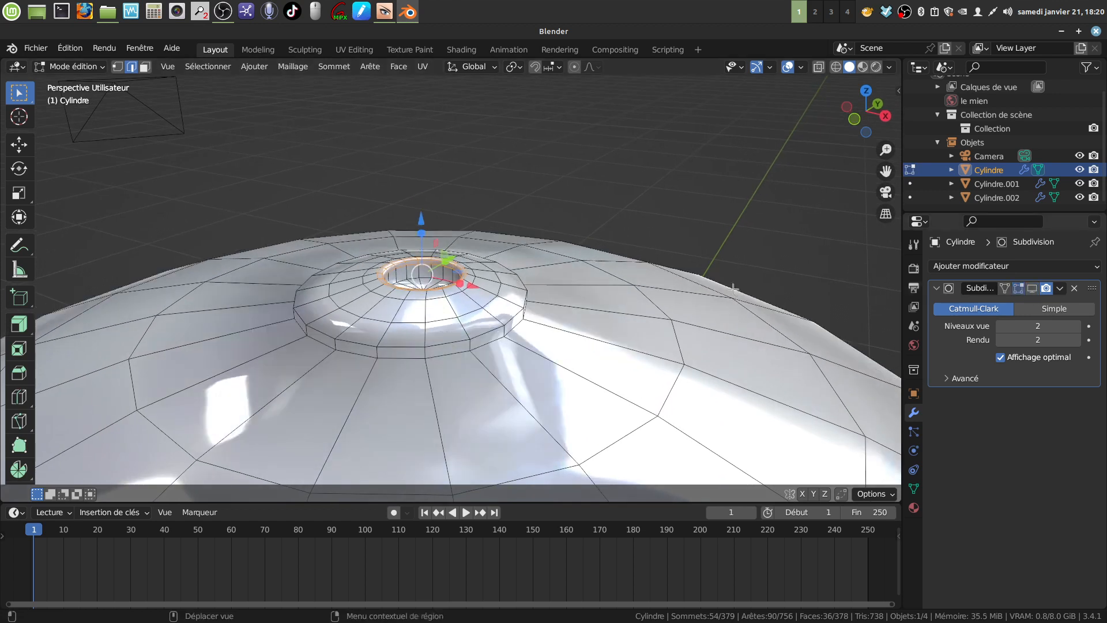
Bevel the two edge loops around the boss's outer edge by about 0.004 m with two segments.
alt+click(446, 348)
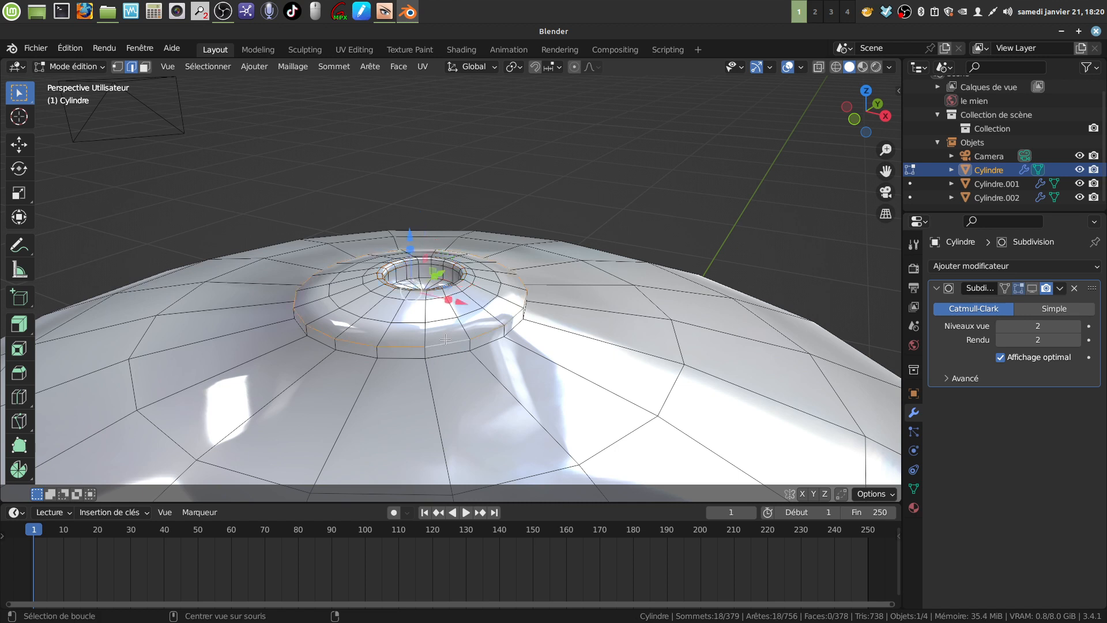
alt+shift+click(445, 356)
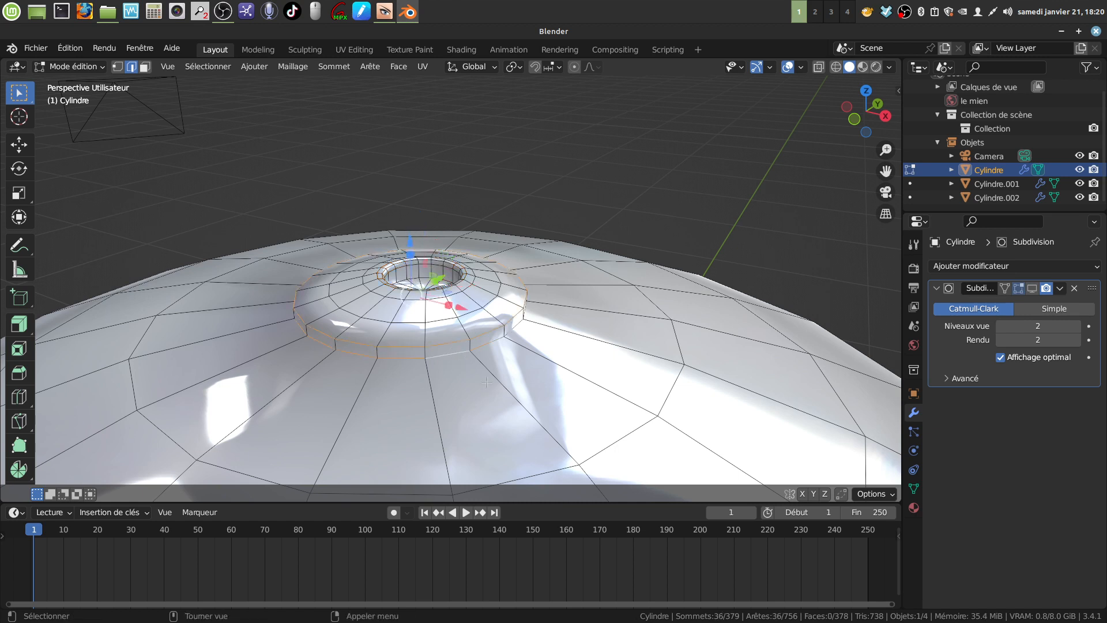
scroll(492, 371, up, 2)
middle_drag(491, 371, 501, 367)
key(ctrl+b)
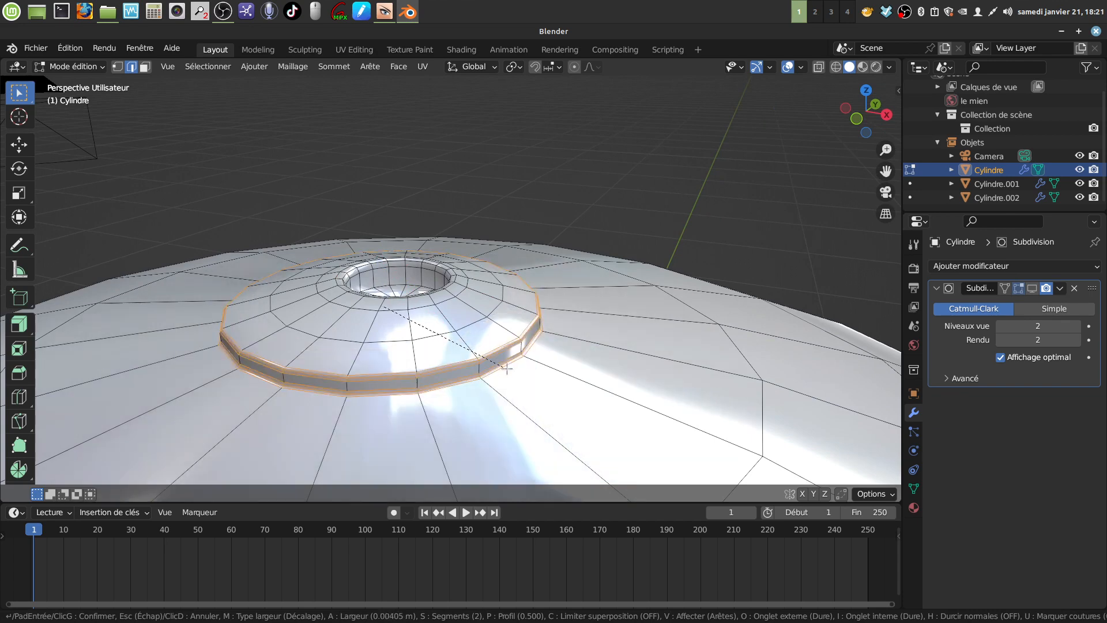
click(507, 369)
middle_drag(503, 367, 461, 360)
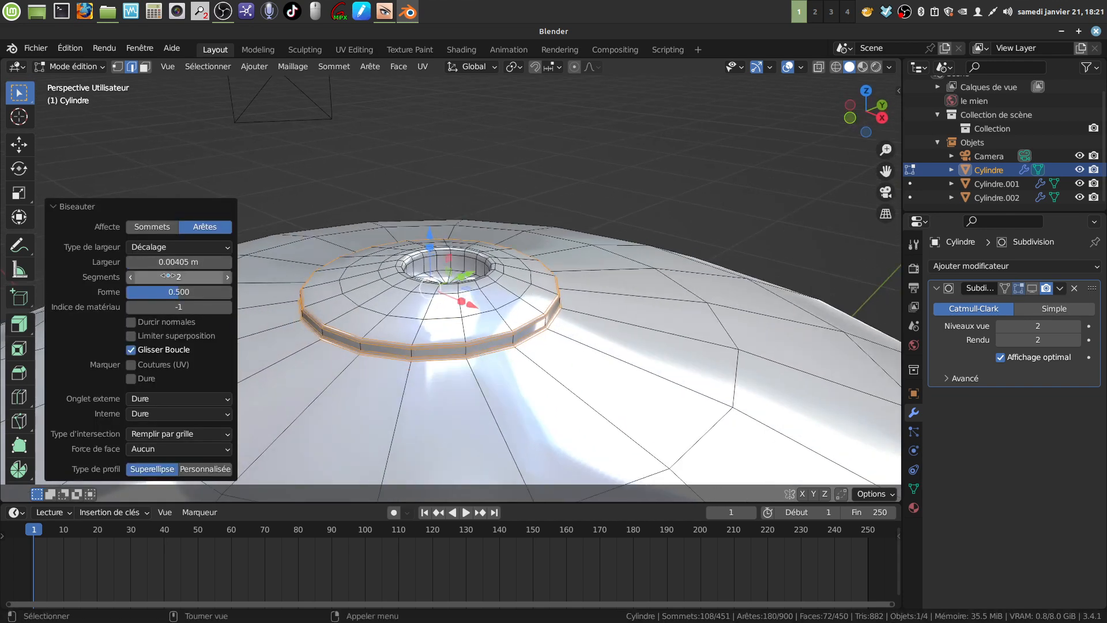
scroll(423, 344, down, 3)
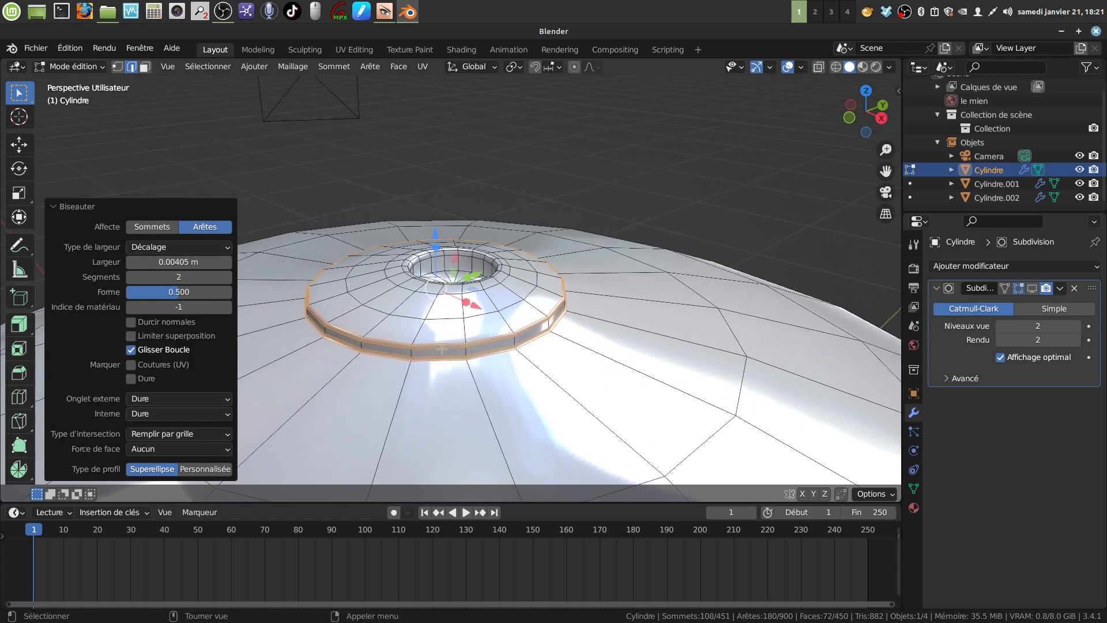
Return to Object Mode and enable the subdivision modifier's viewport display on the dome.
key(Tab)
click(1032, 288)
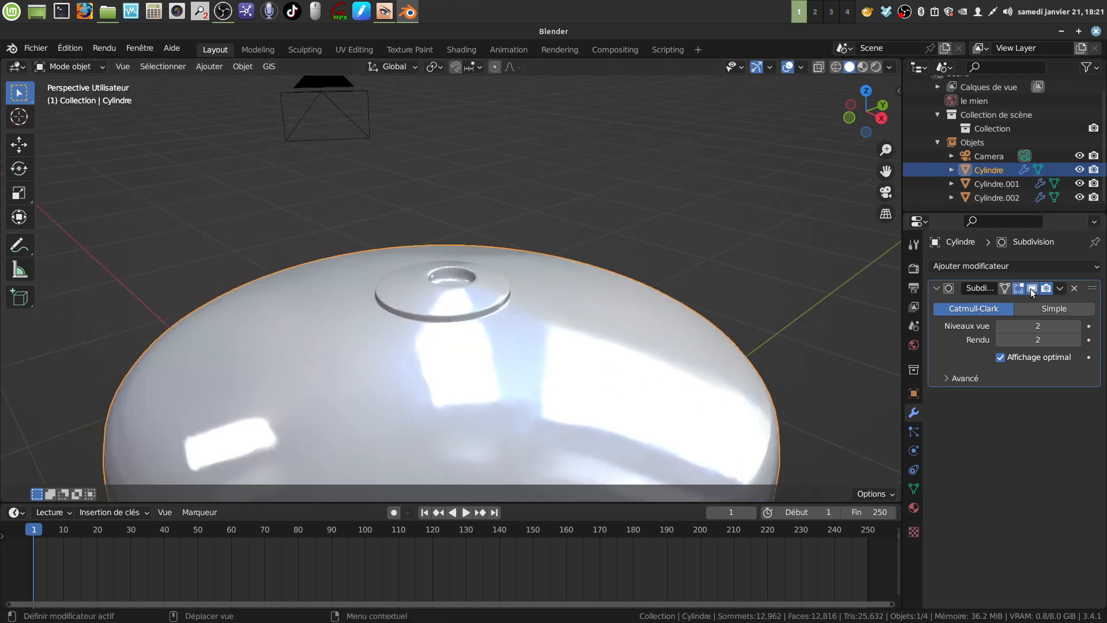
middle_drag(467, 370, 458, 400)
Examine the recess and boss from above and in perspective, comparing the edit mesh with the smoothed surface.
key(KP_7)
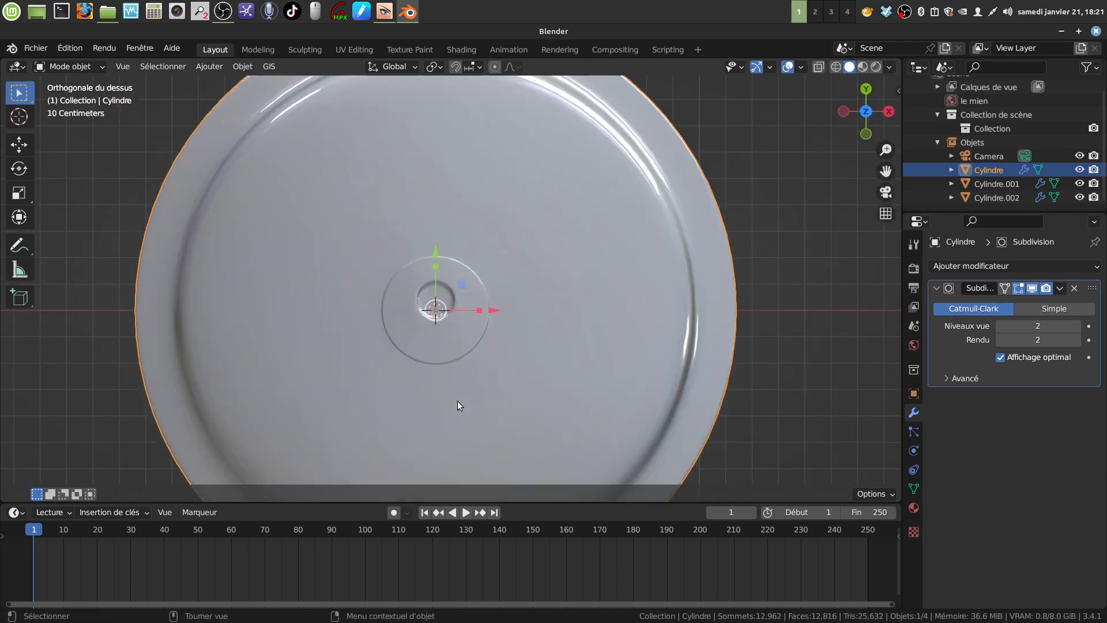
key(Tab)
shift+middle_drag(472, 369, 468, 312)
scroll(467, 312, up, 4)
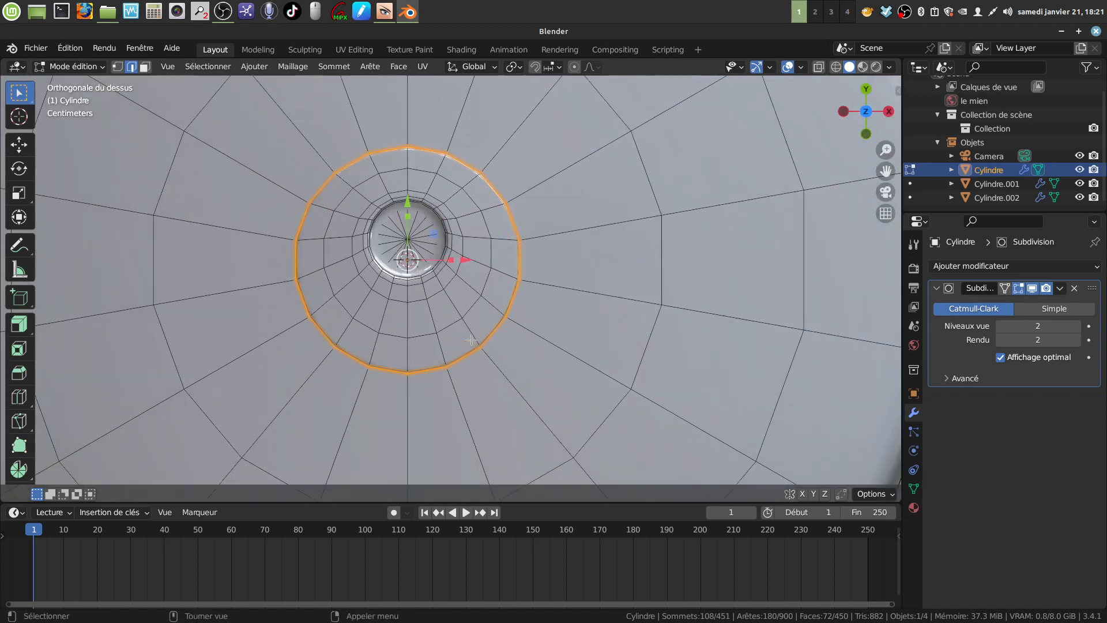
key(Tab)
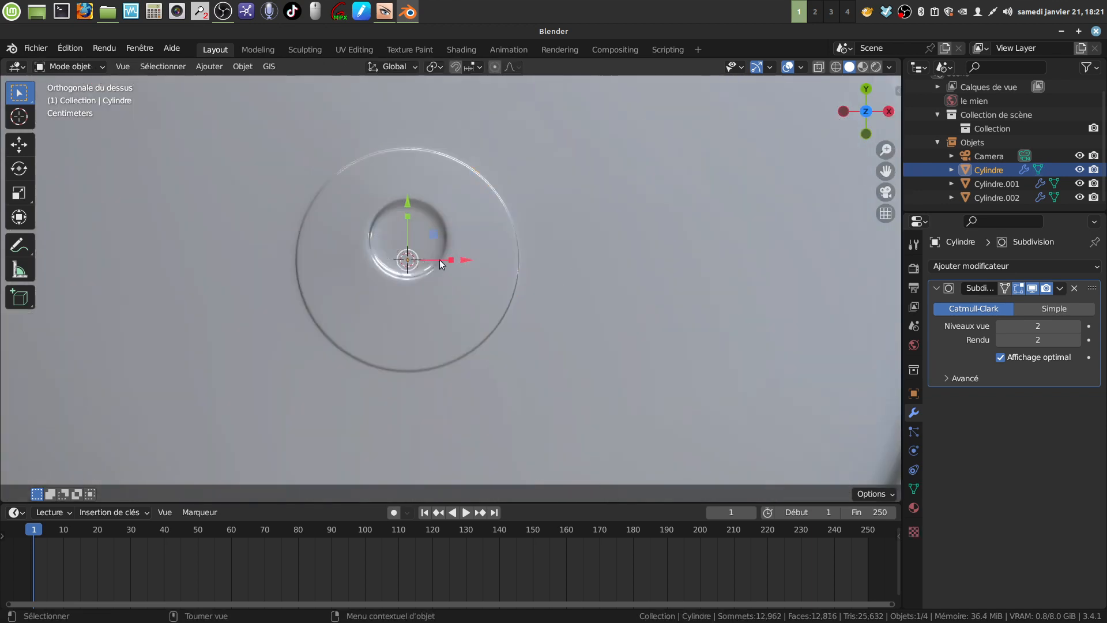
key(Tab)
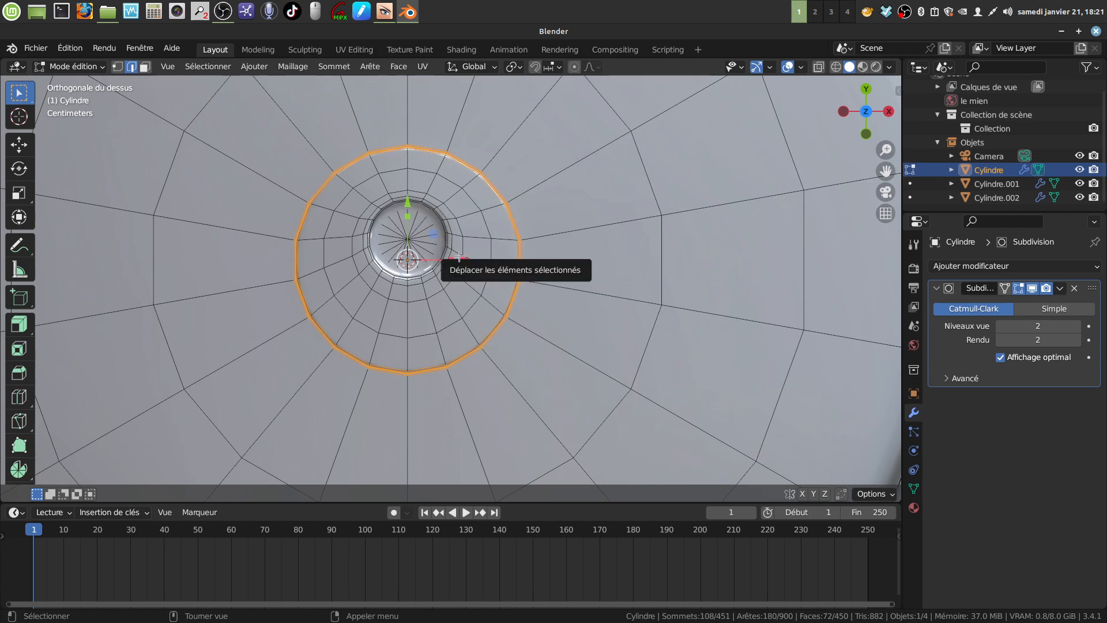
middle_drag(459, 257, 427, 186)
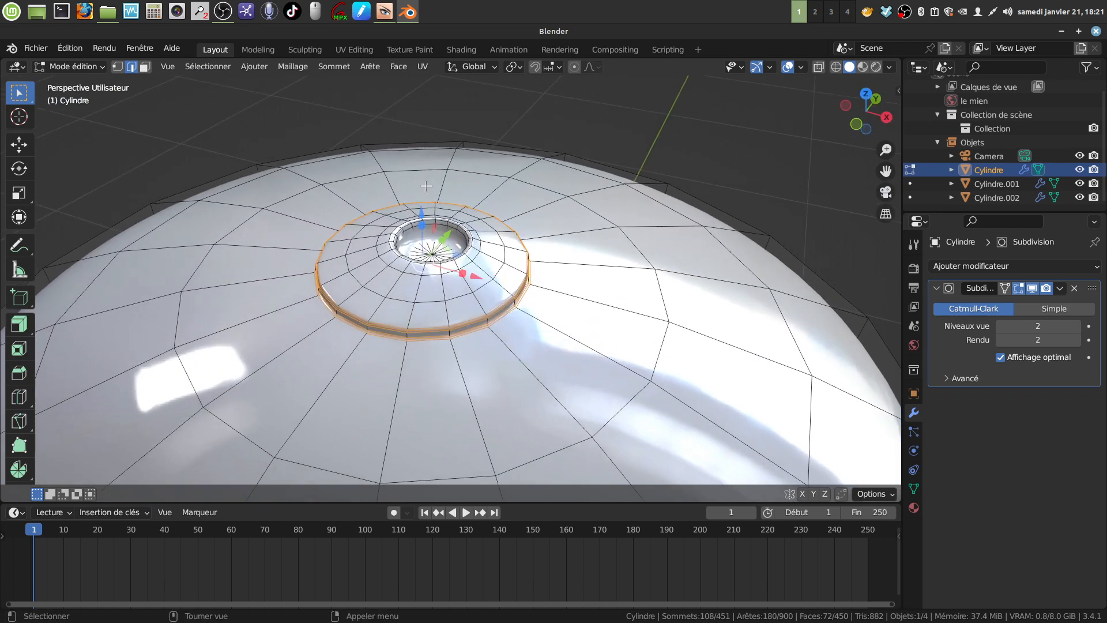
key(Tab)
key(Tab)
key(Tab)
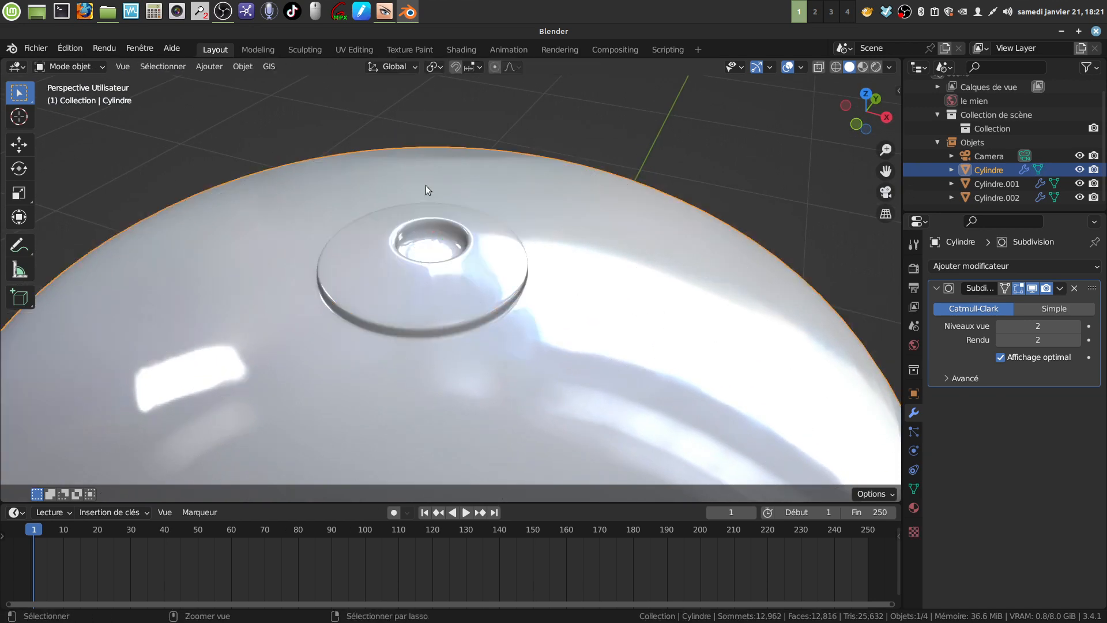
Undo the bevels on the boss's outer edge and on the recess's rim.
key(ctrl+z)
key(ctrl+z)
key(ctrl+z)
key(ctrl+z)
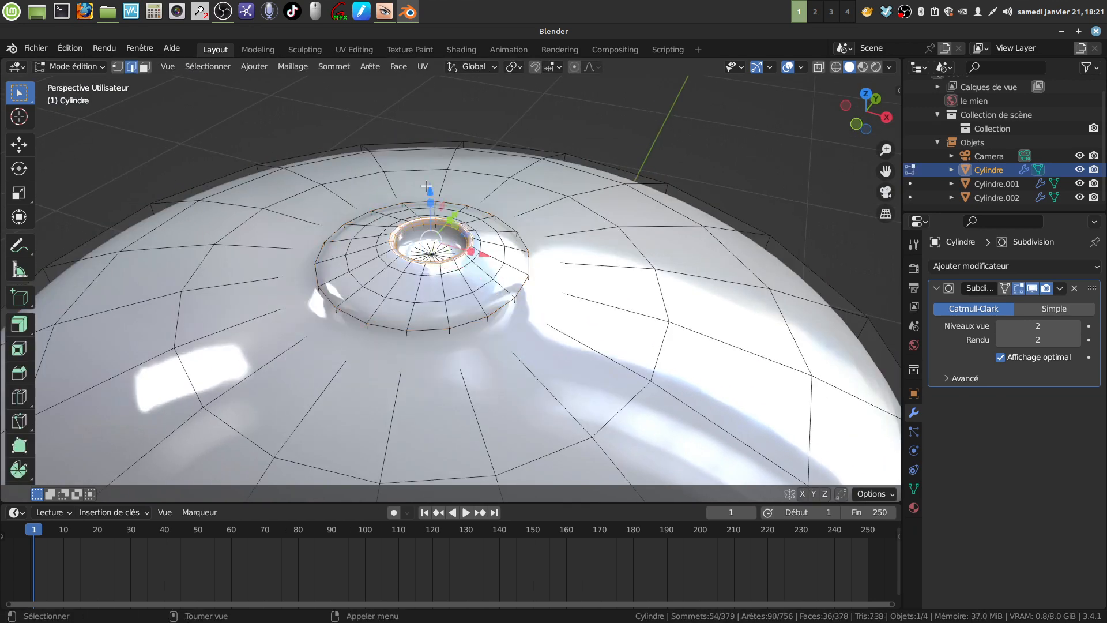
key(ctrl+z)
key(ctrl+z)
key(ctrl+z)
key(ctrl+z)
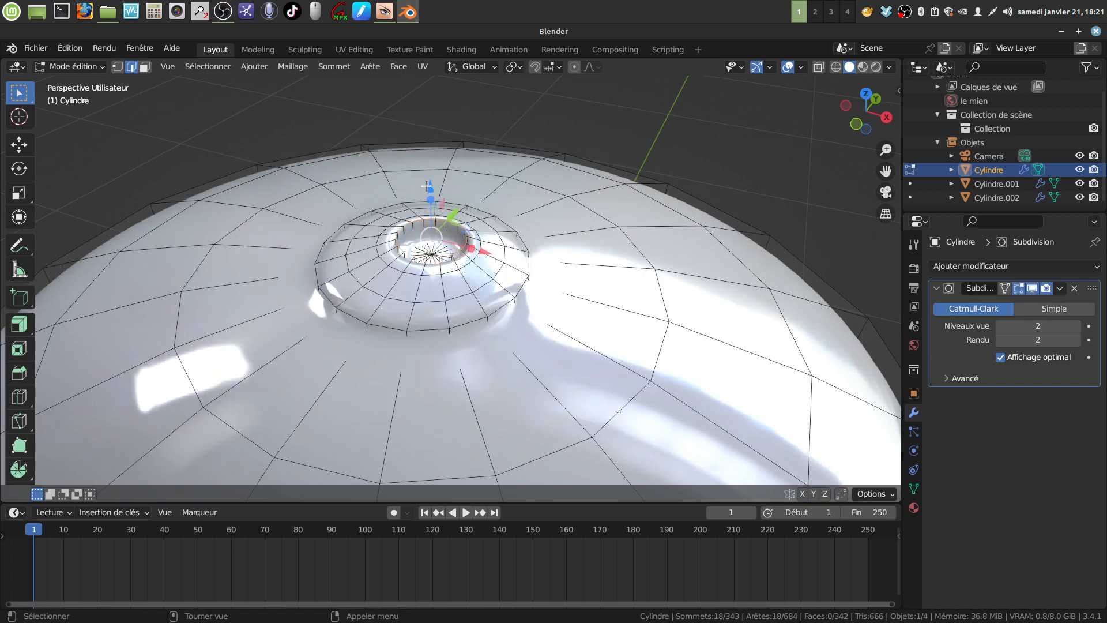
Undo the recess and the raised centre back to the disc before its loop cuts were added.
key(ctrl+z)
key(ctrl+z)
key(ctrl+z)
key(ctrl+z)
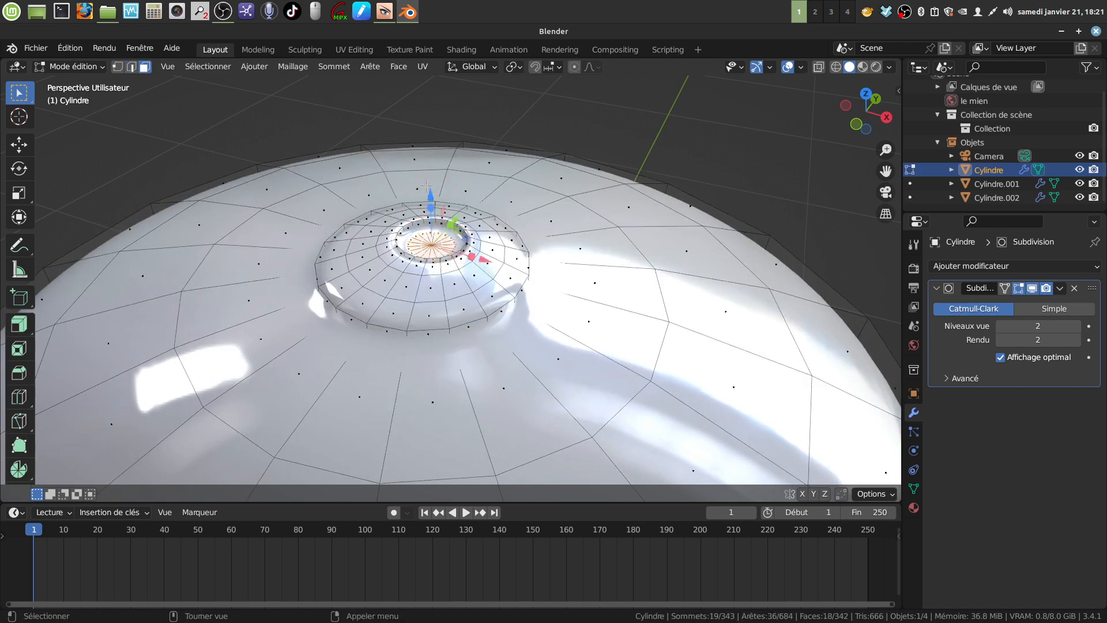
key(ctrl+z)
key(ctrl+z)
key(ctrl+z)
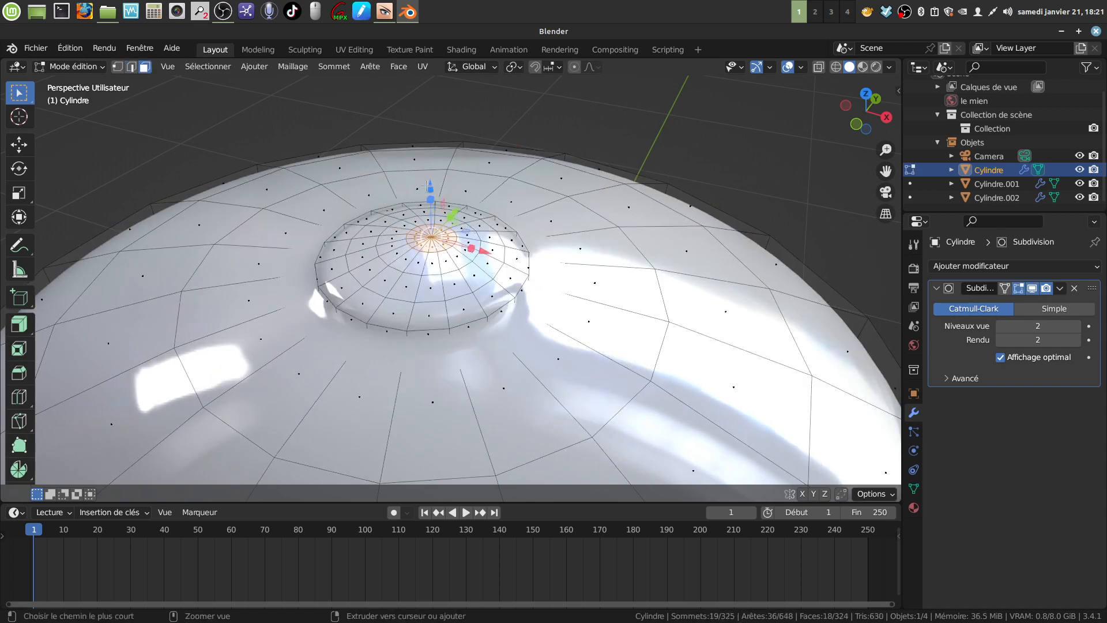
key(ctrl+z)
key(ctrl+z)
key(ctrl+z)
key(ctrl+z)
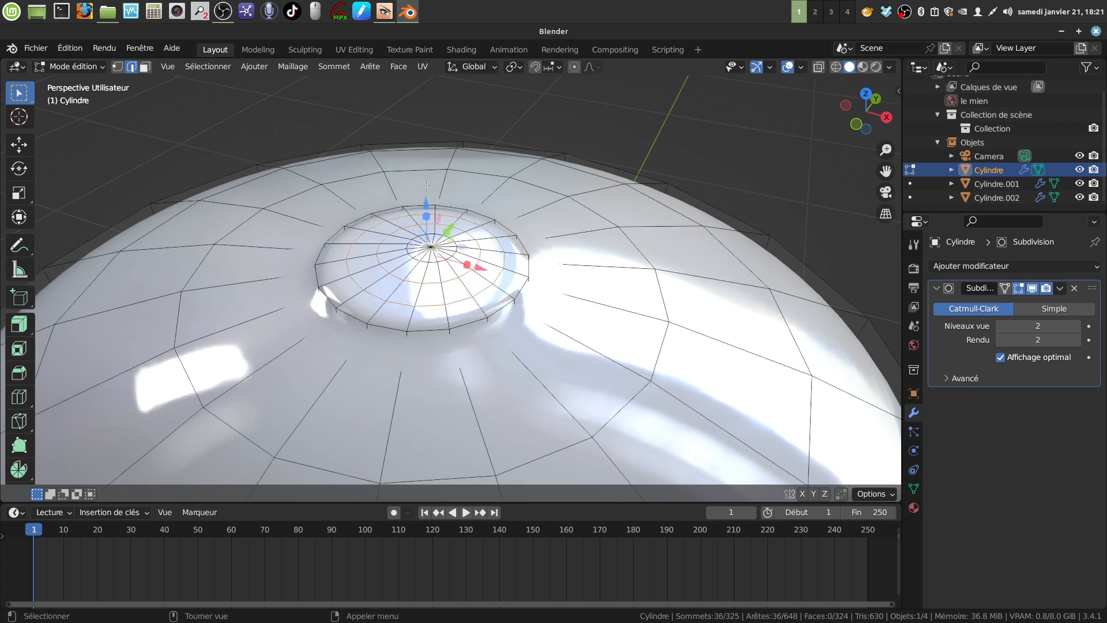
key(ctrl+z)
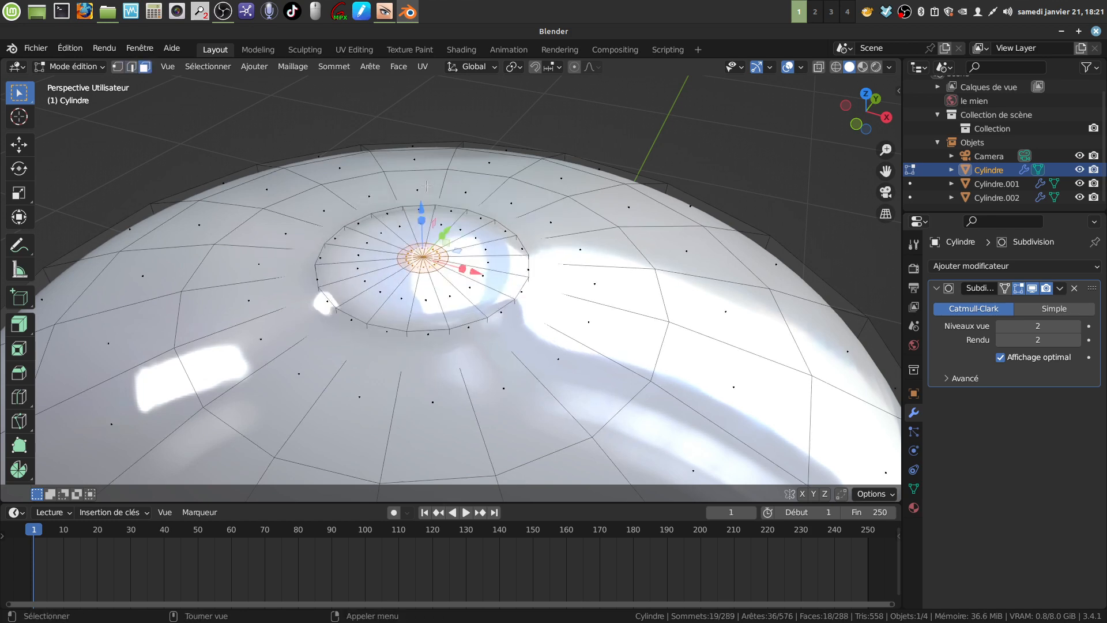
Scale the disc's innermost faces up by about 1.34.
middle_drag(487, 163, 463, 283)
key(s)
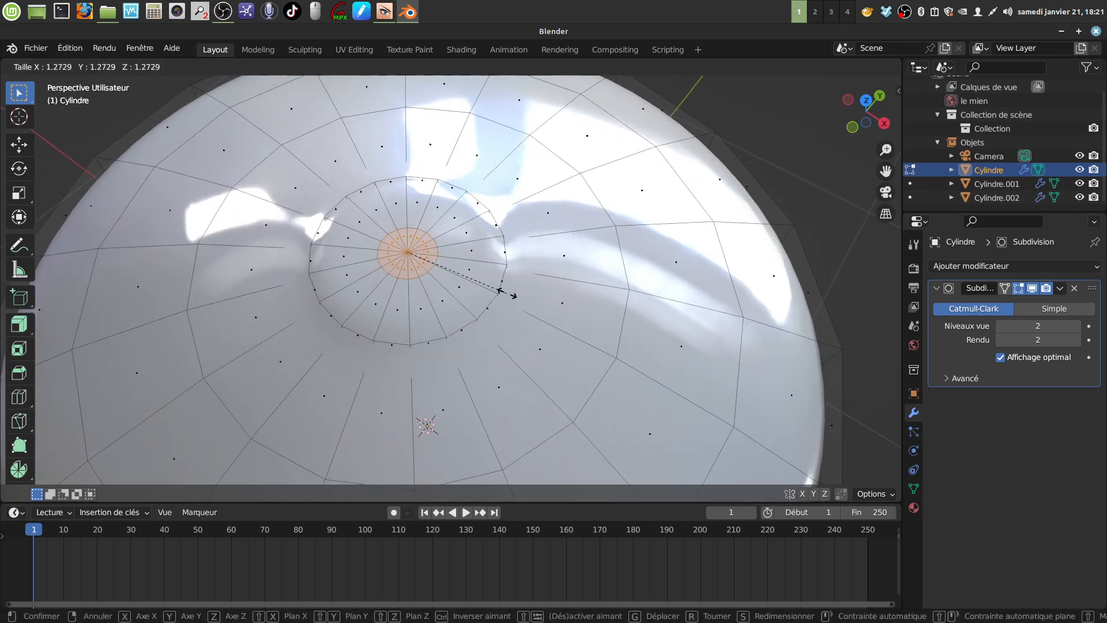
click(513, 295)
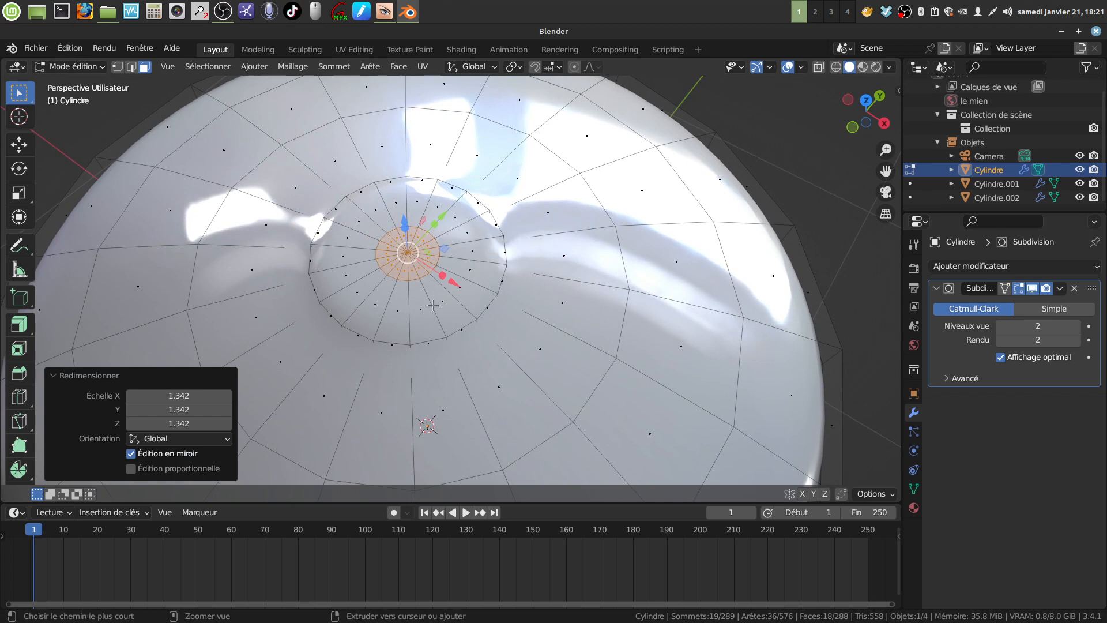
Add two evenly spaced loop cuts to the disc's ring around the innermost faces.
key(ctrl+r)
scroll(433, 305, up, 1)
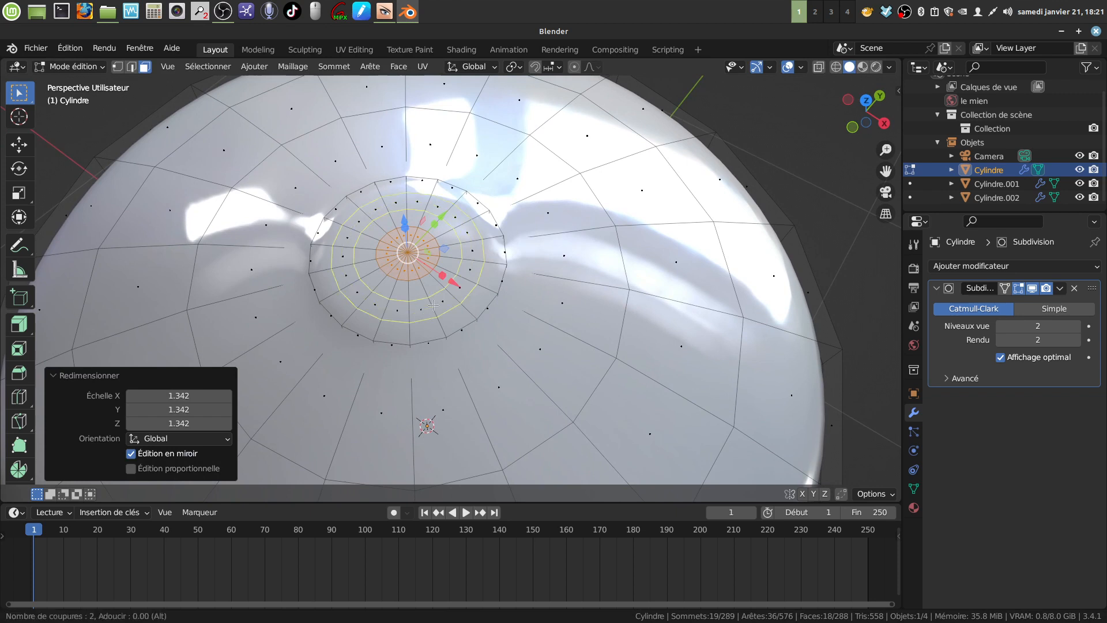
click(433, 305)
right_click(419, 282)
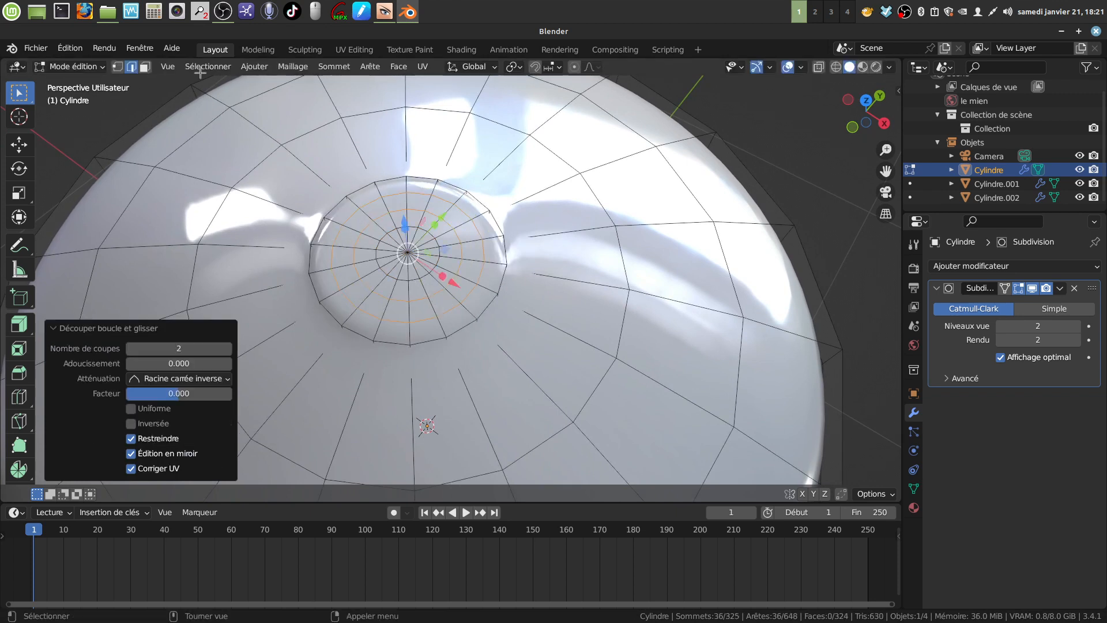
Select the disc's innermost faces and raise them about 0.032 m with proportional editing at a size of about 0.218.
click(145, 67)
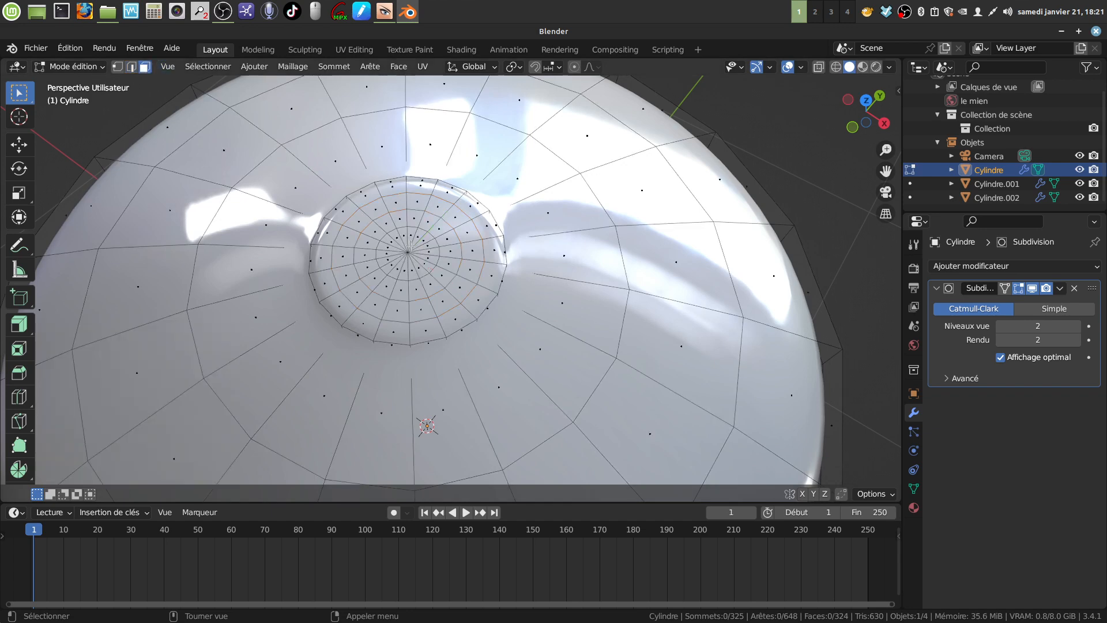
key(c)
click(398, 255)
key(Escape)
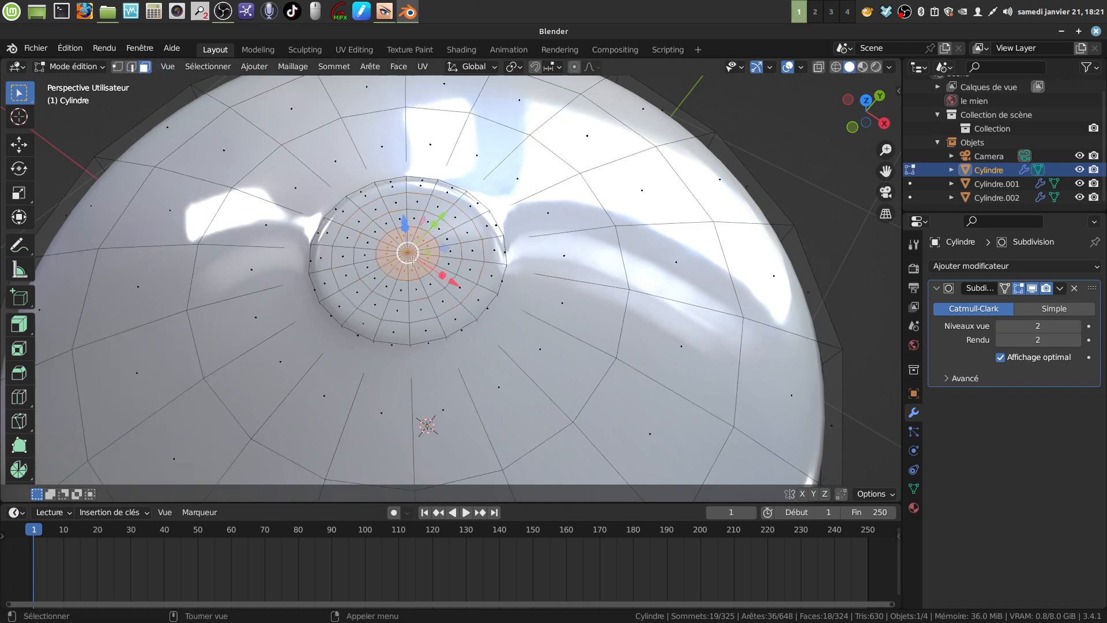
middle_drag(398, 254, 412, 186)
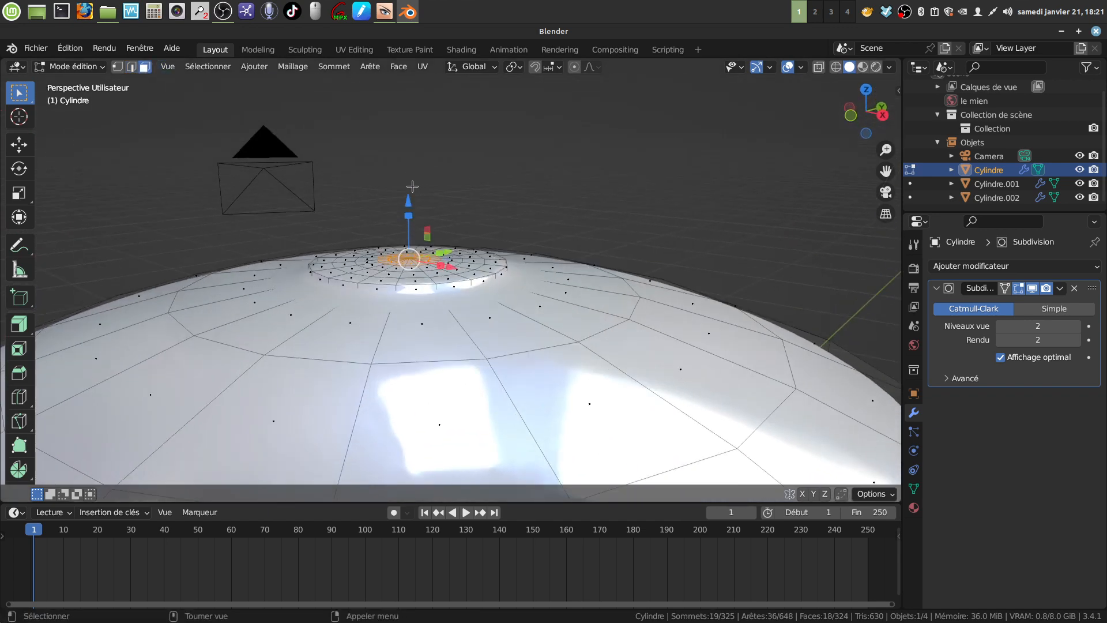
click(575, 67)
drag(409, 200, 415, 182)
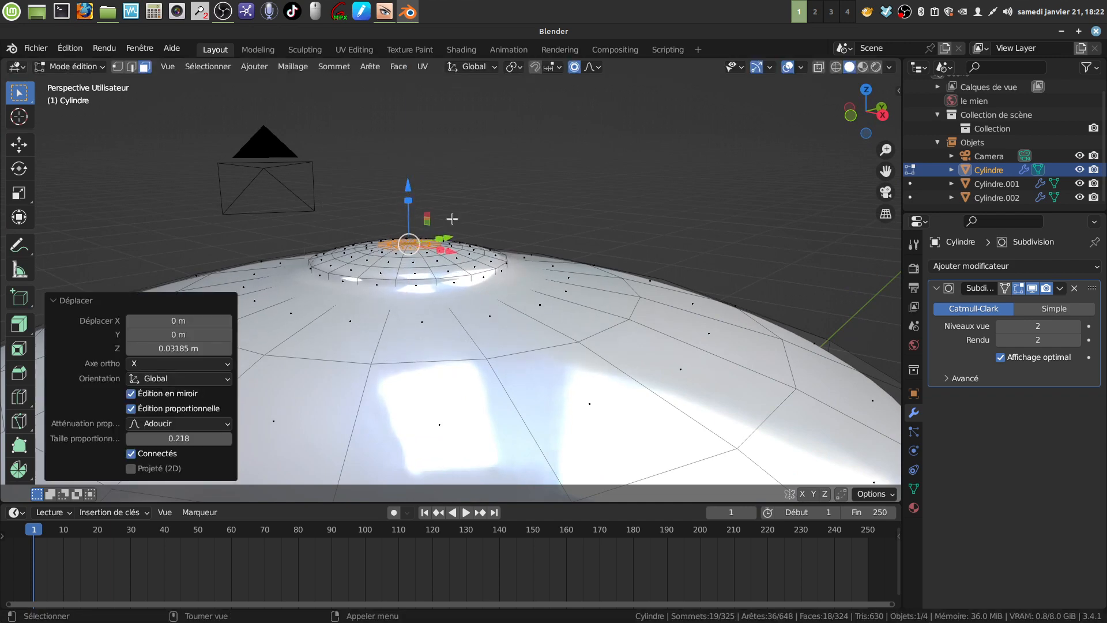
mouse_move(452, 219)
middle_down()
mouse_move(455, 242)
mouse_move(461, 214)
middle_up()
Turn off proportional editing, extrude the disc's innermost faces in place and lower them about 0.046 m to form the recess.
click(575, 67)
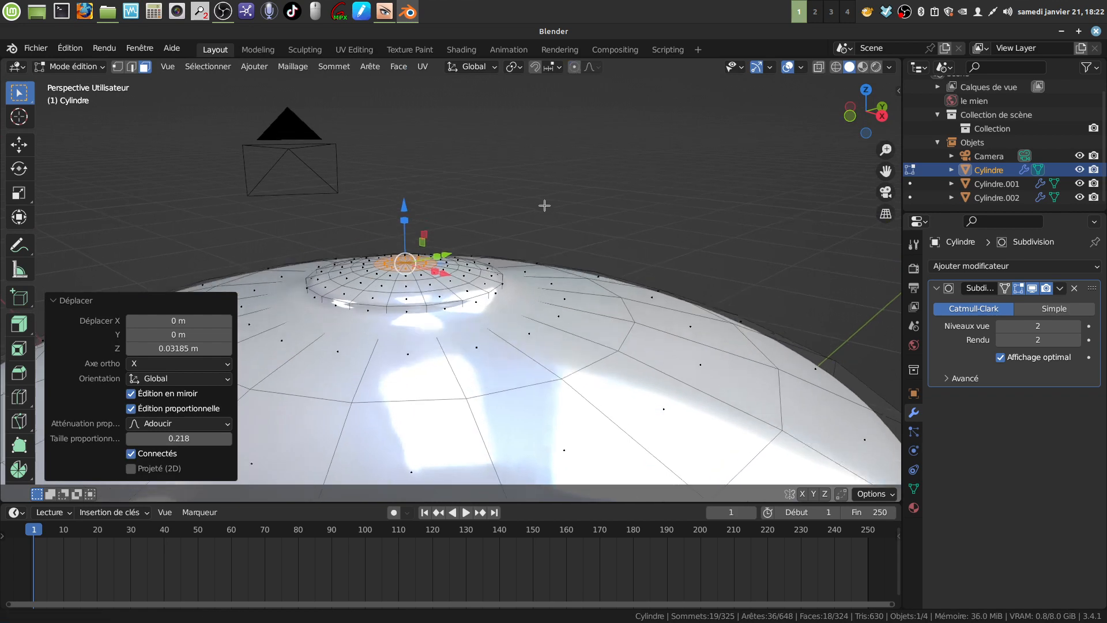
middle_drag(544, 206, 511, 210)
key(e)
right_click(512, 208)
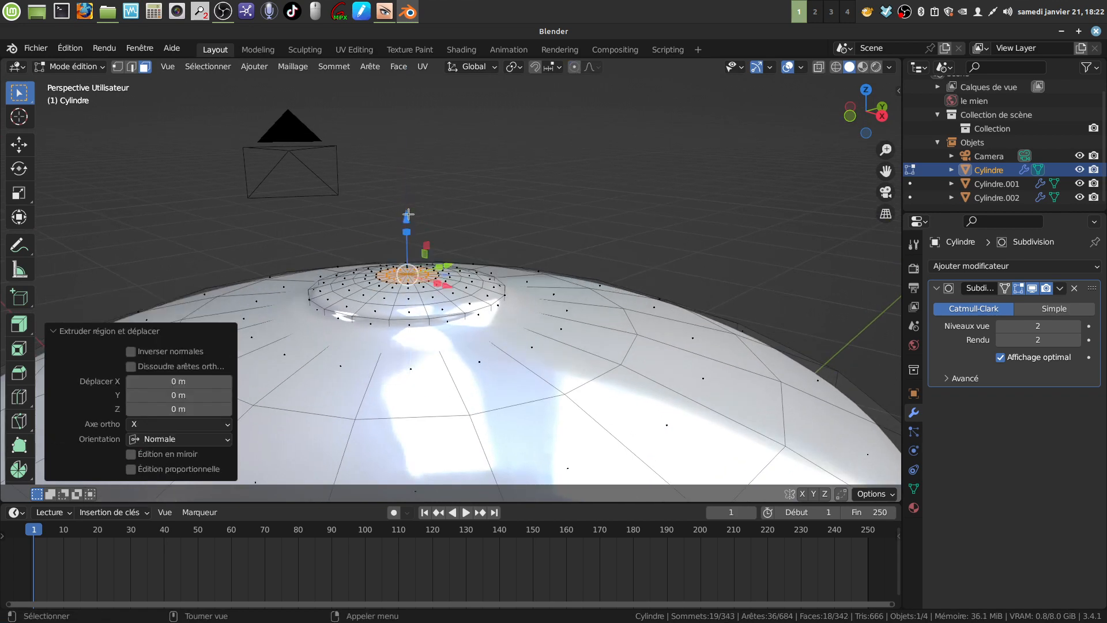
drag(408, 215, 408, 232)
middle_drag(465, 251, 455, 301)
shift+middle_drag(456, 318, 515, 275)
scroll(544, 317, up, 2)
middle_drag(543, 318, 545, 296)
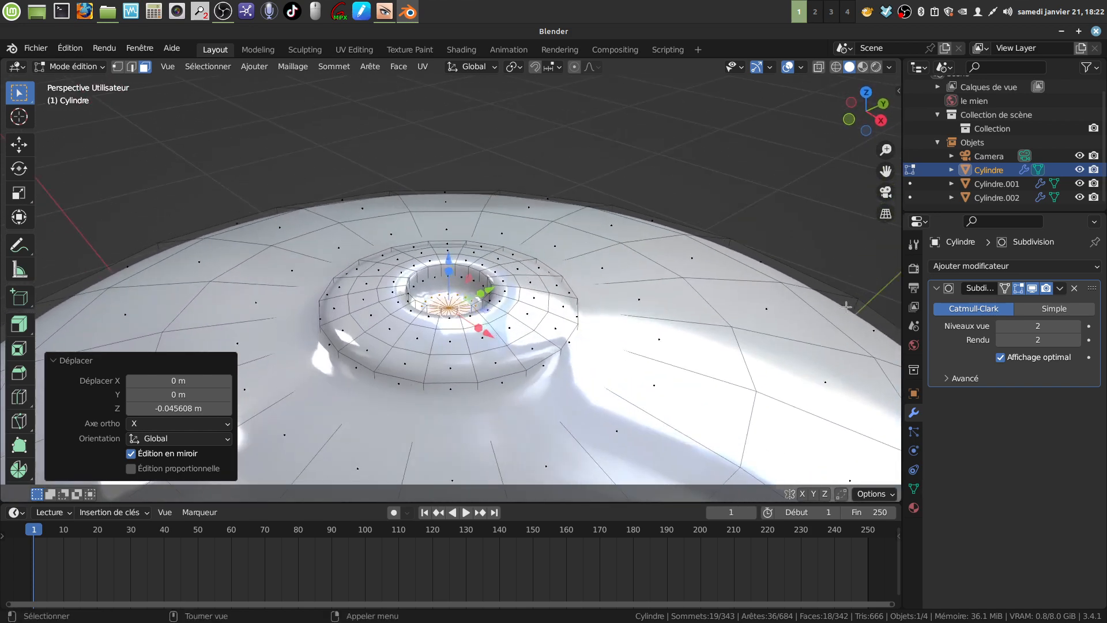
Hide the subdivision in the viewport and bevel the recess's upper rim edge loop about 0.016 m with 2 segments.
click(1033, 289)
scroll(480, 319, up, 1)
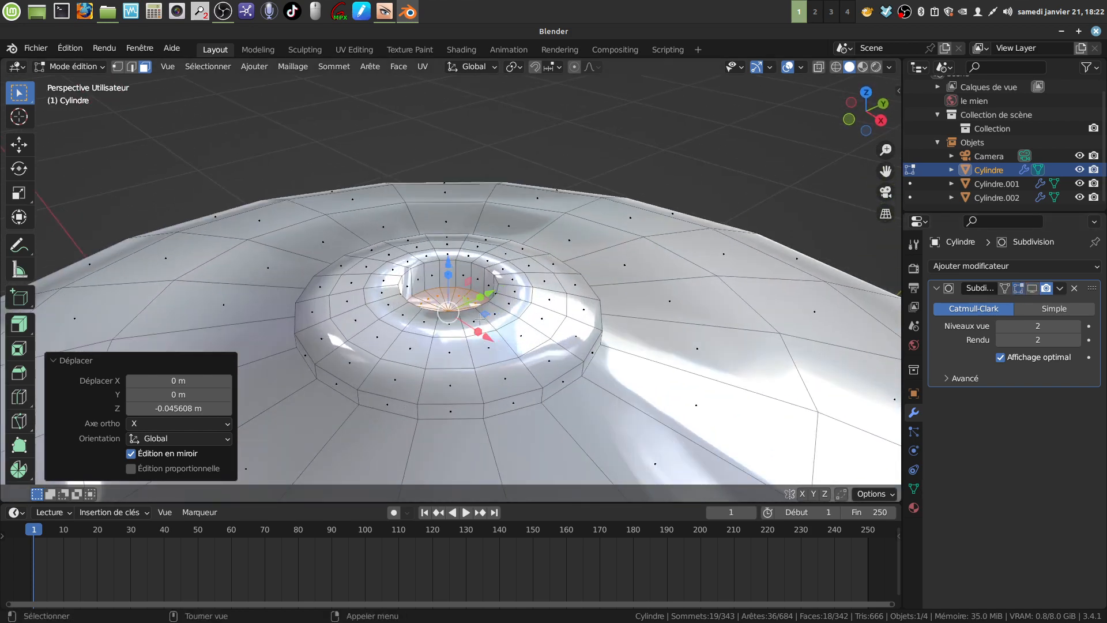
key(alt+a)
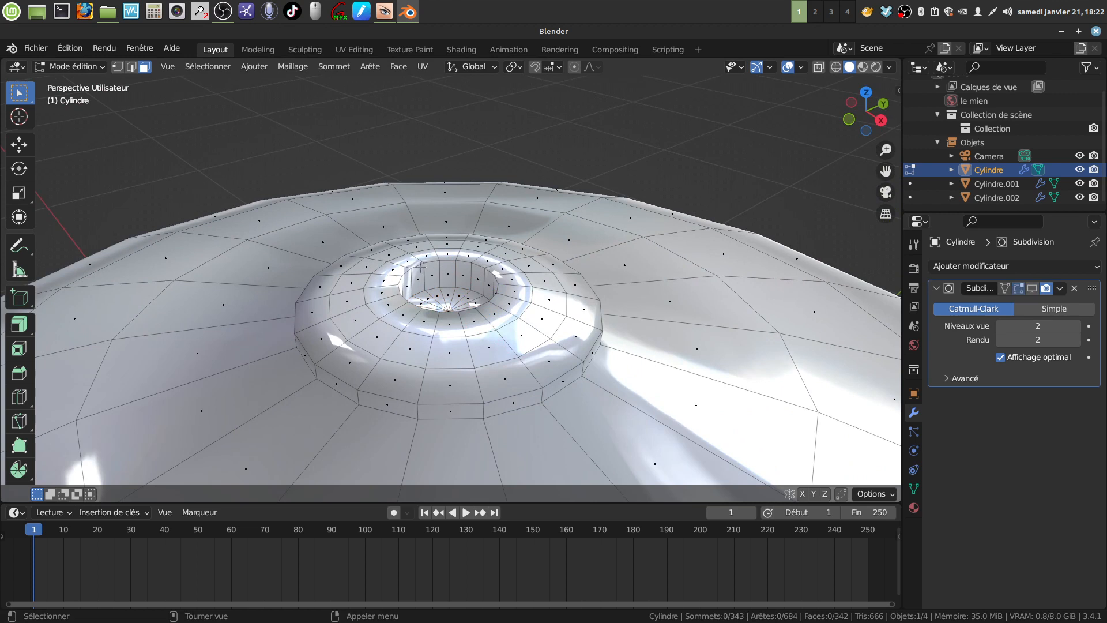
alt+click(420, 267)
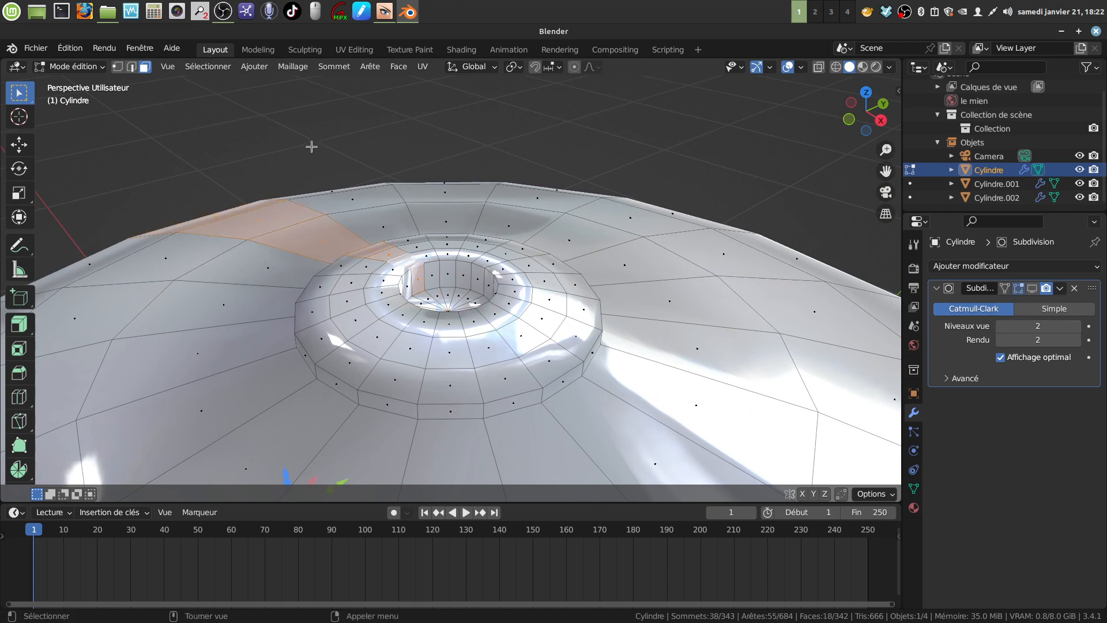
key(alt+a)
click(131, 66)
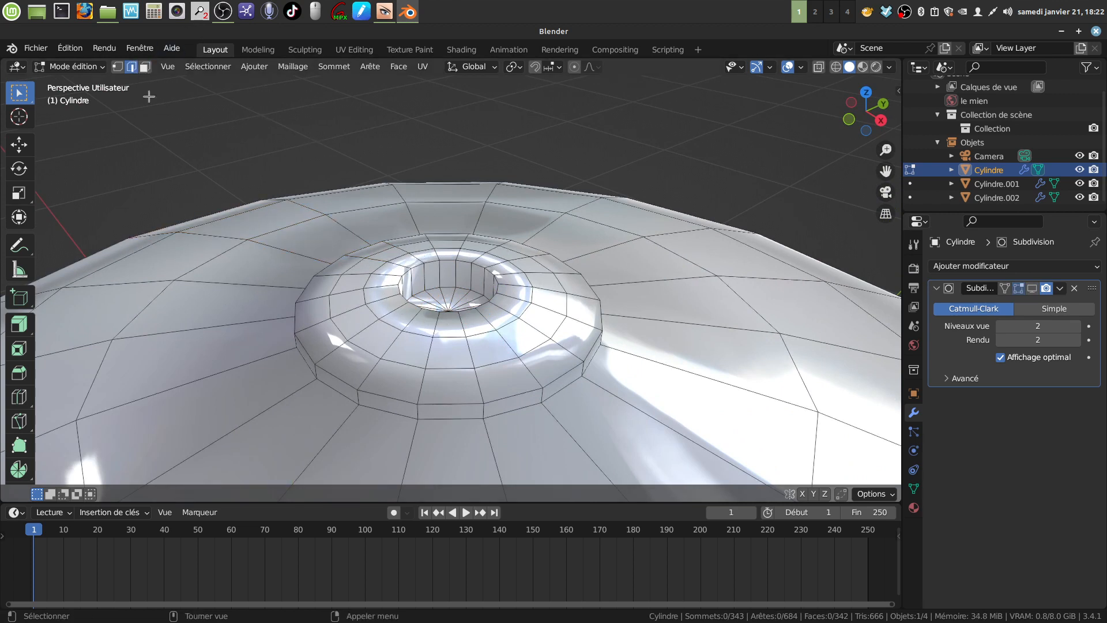
alt+click(420, 266)
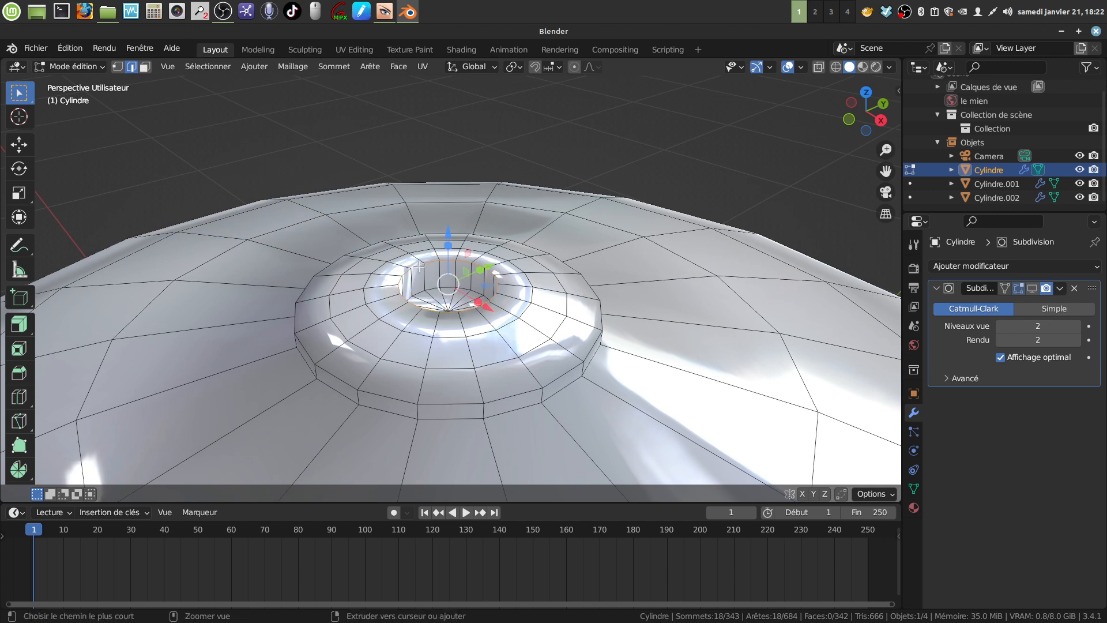
key(ctrl+b)
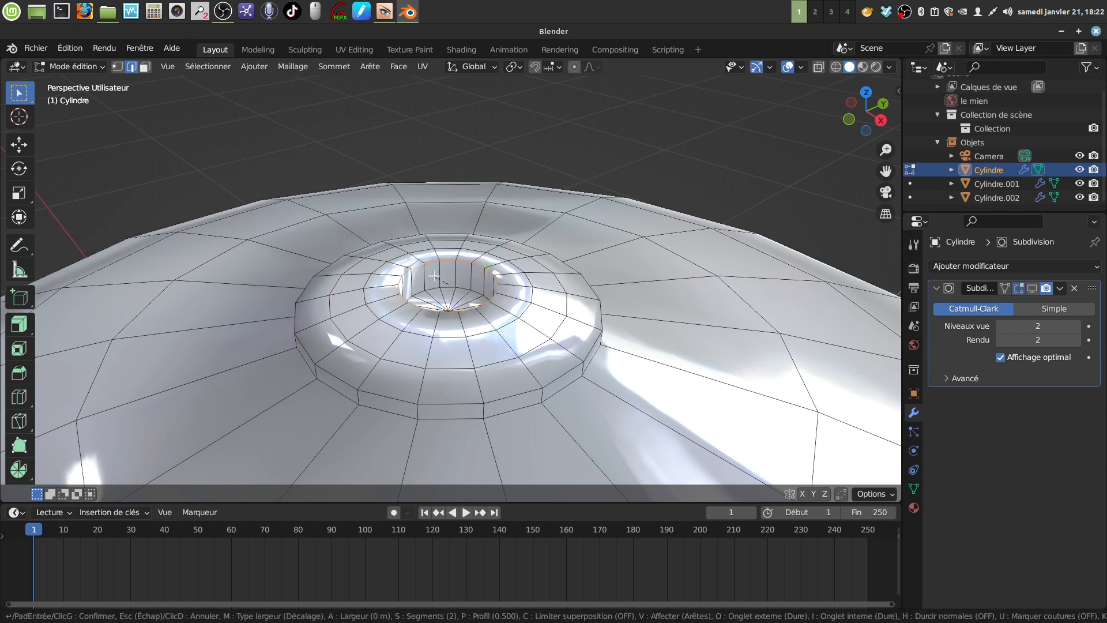
click(404, 264)
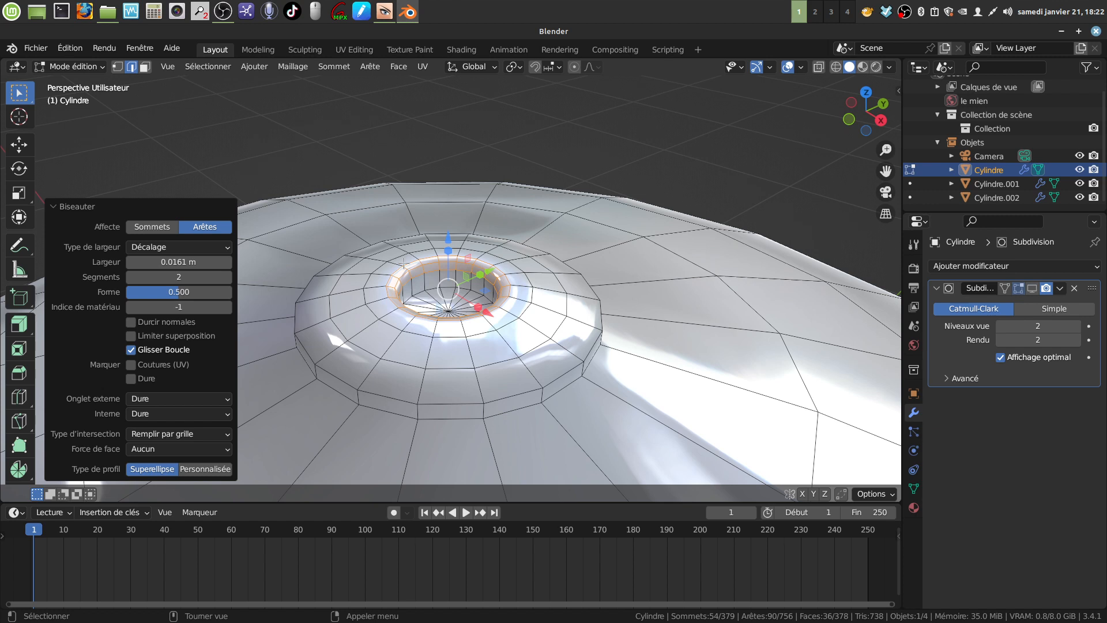
Bevel the two edge loops around the boss's outer side with a small 2-segment bevel.
click(406, 265)
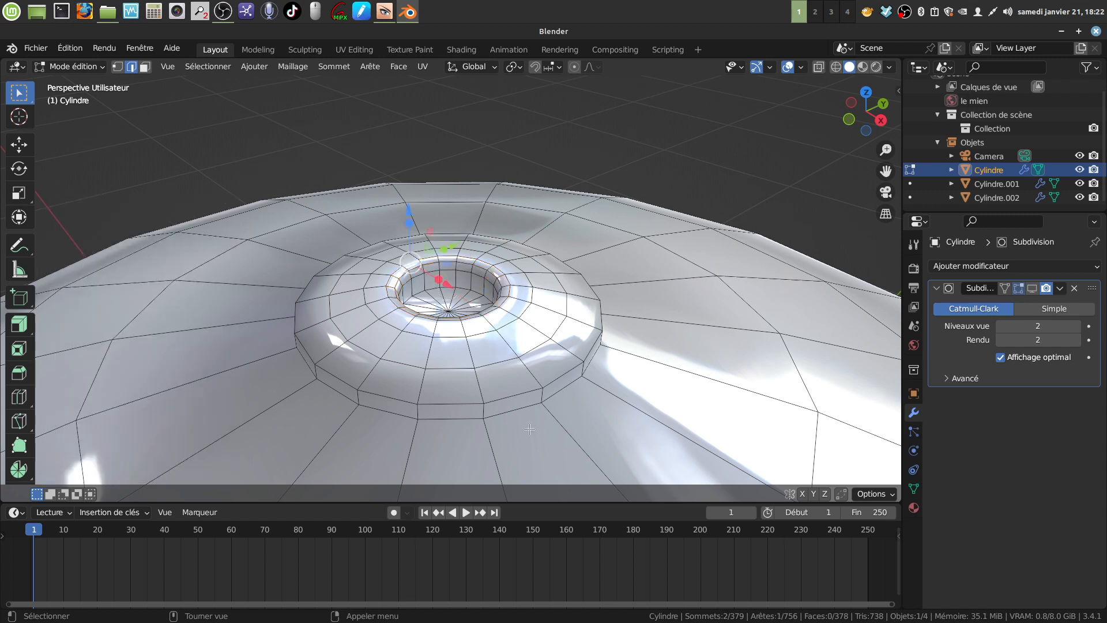
alt+click(462, 402)
alt+click(460, 417)
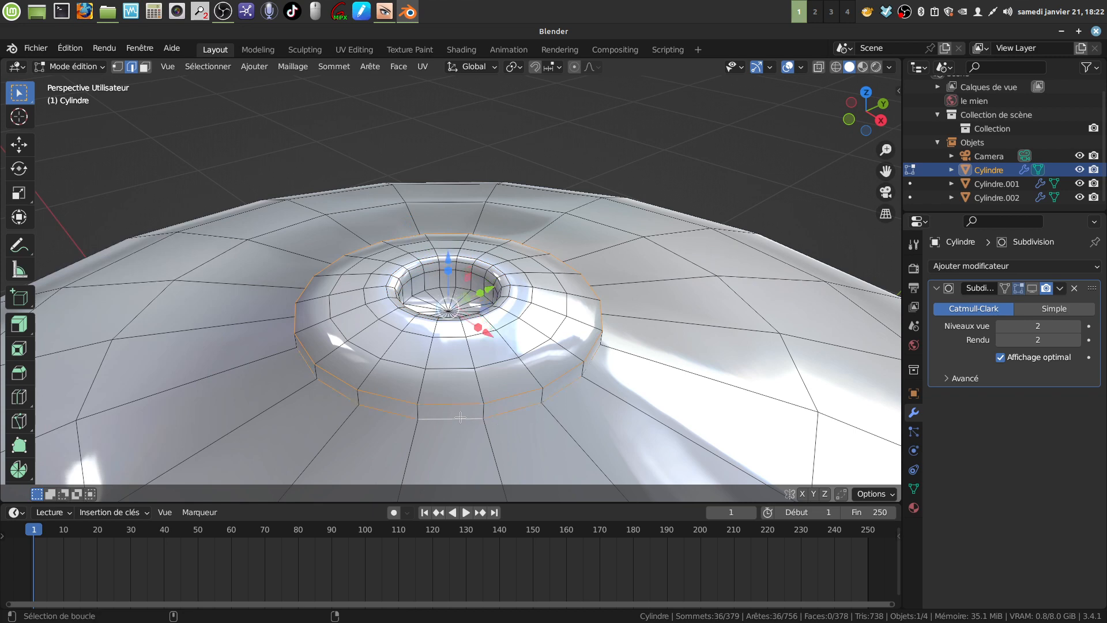
key(ctrl+b)
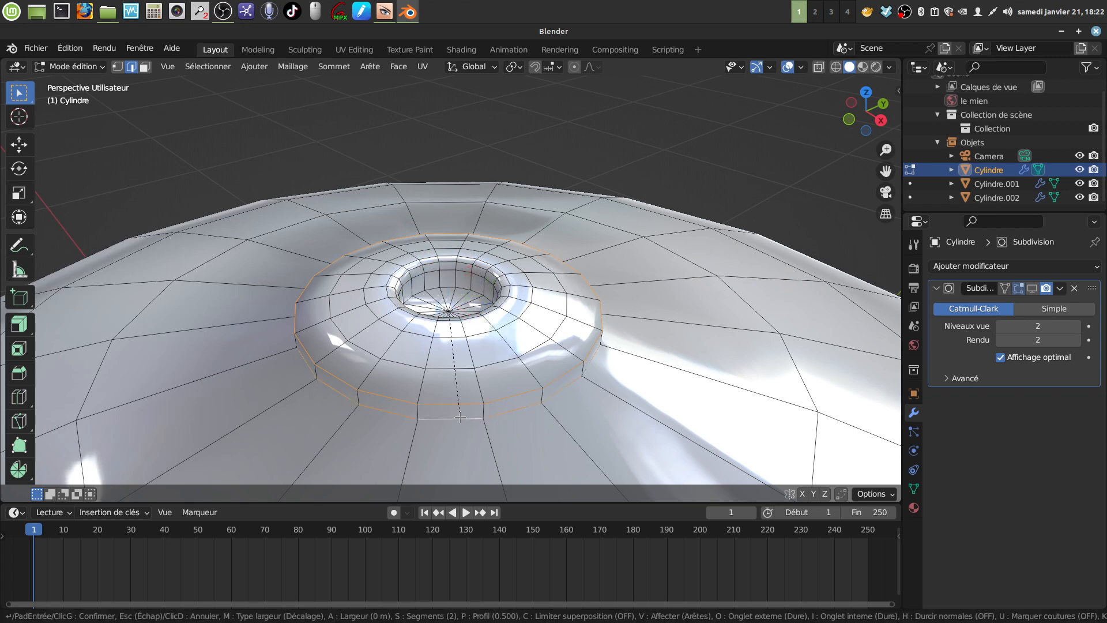
click(464, 418)
Return to Object Mode, show the subdivision in the viewport and examine the boss on the smoothed body from several angles.
middle_drag(467, 421, 503, 376)
scroll(503, 376, down, 8)
key(Tab)
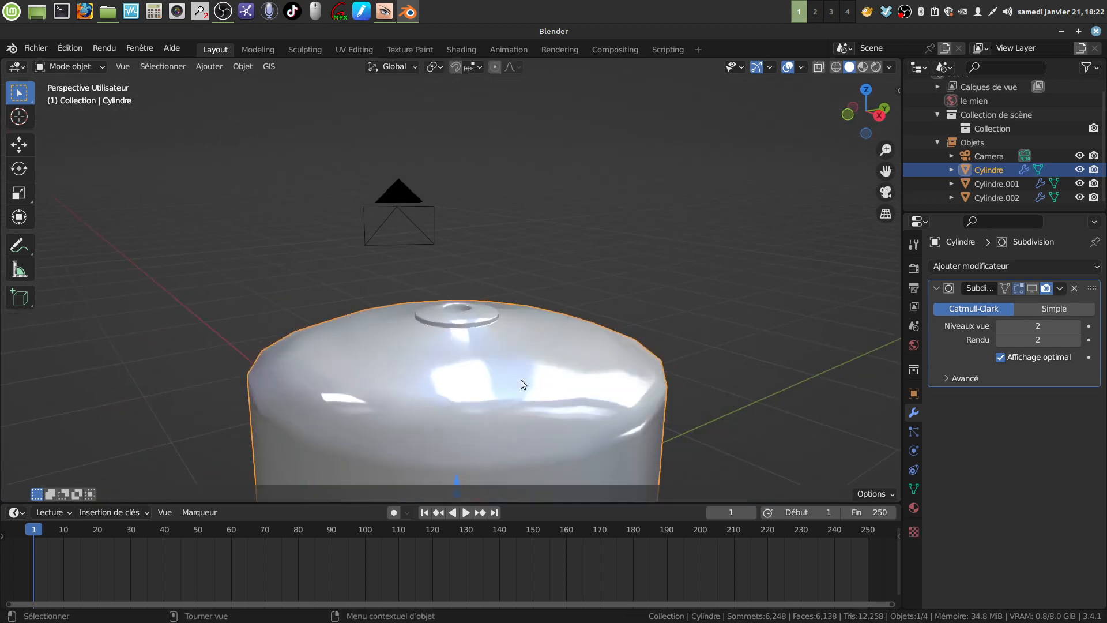
click(1032, 288)
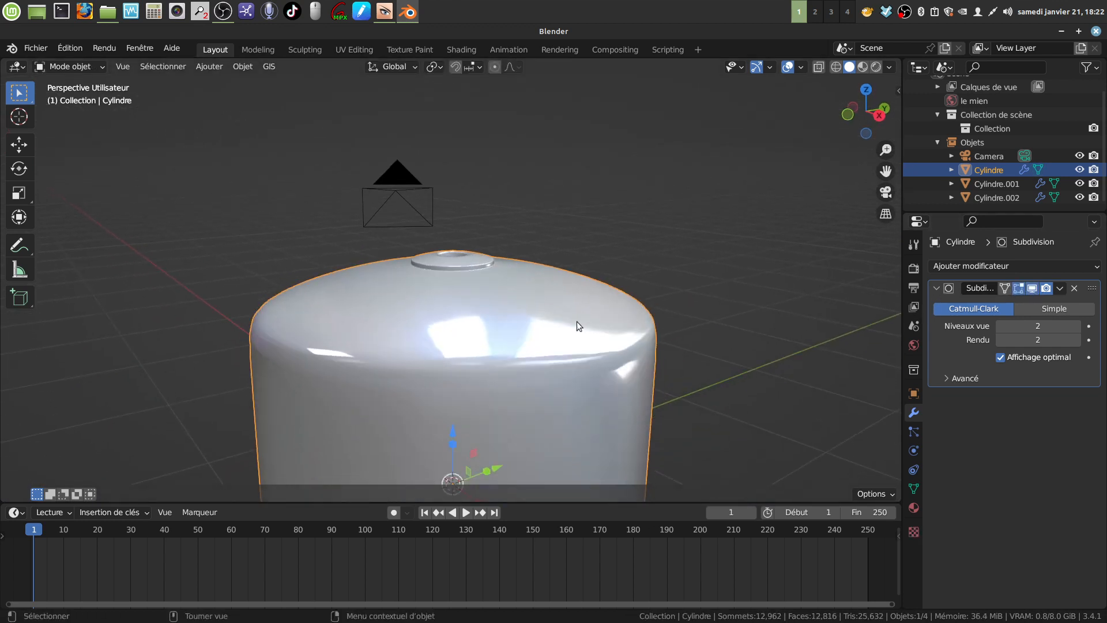
mouse_move(575, 323)
middle_down()
mouse_move(569, 378)
mouse_move(582, 460)
mouse_move(558, 332)
middle_up()
scroll(559, 332, down, 6)
middle_drag(493, 240, 472, 316)
middle_drag(794, 284, 489, 243)
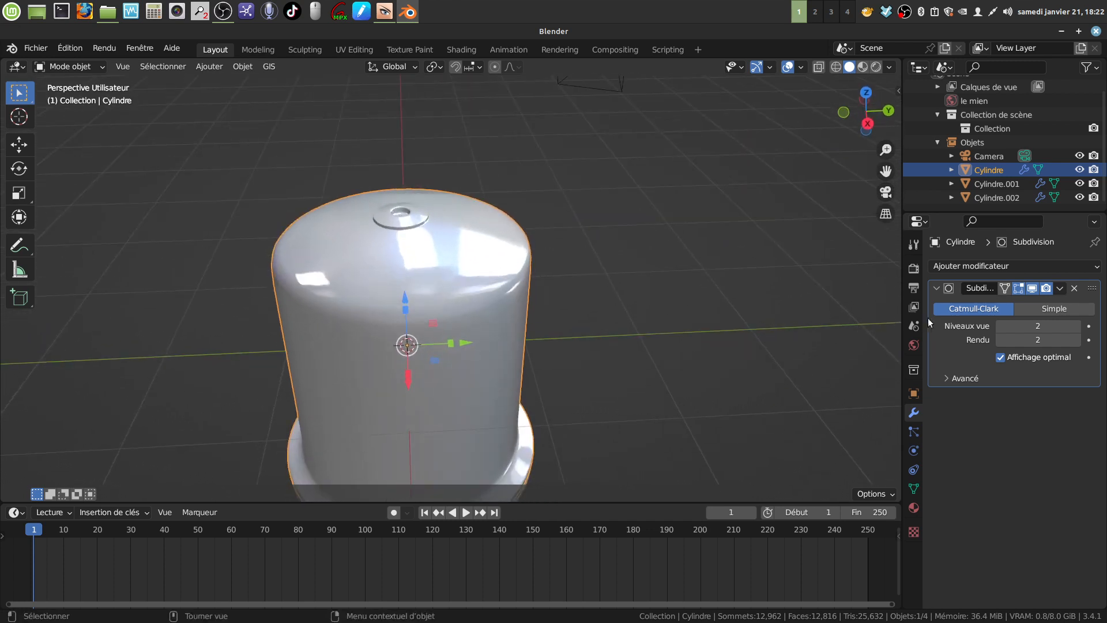
Hide the subdivision in the viewport, return to Edit Mode and pick one face between the boss and the dome's edge in top view.
click(1033, 288)
middle_drag(424, 286, 470, 343)
key(Tab)
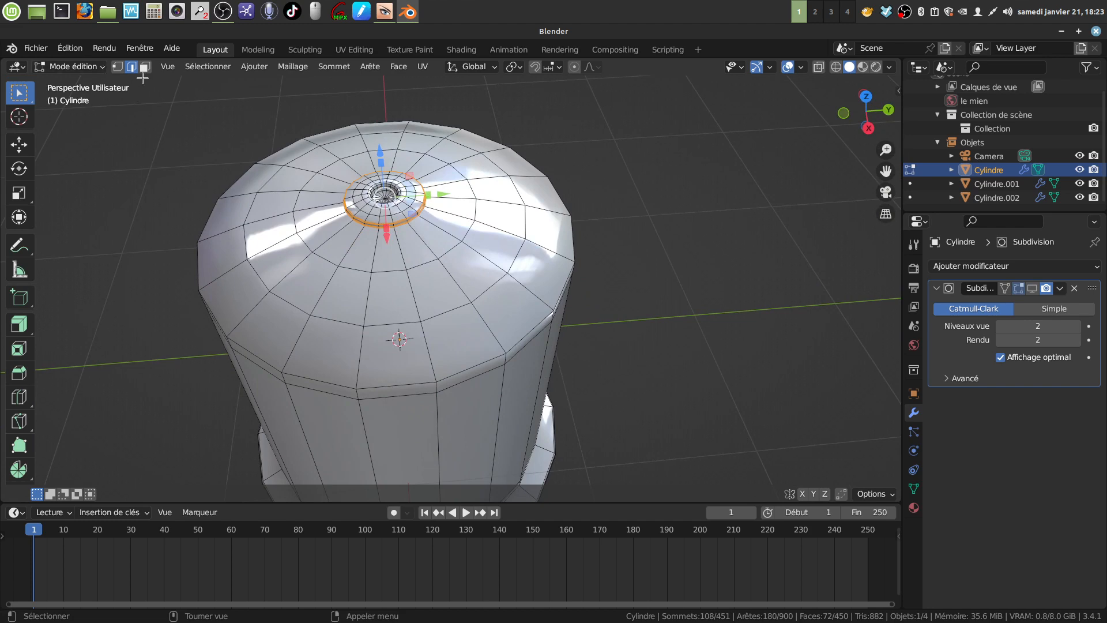
click(144, 67)
click(438, 293)
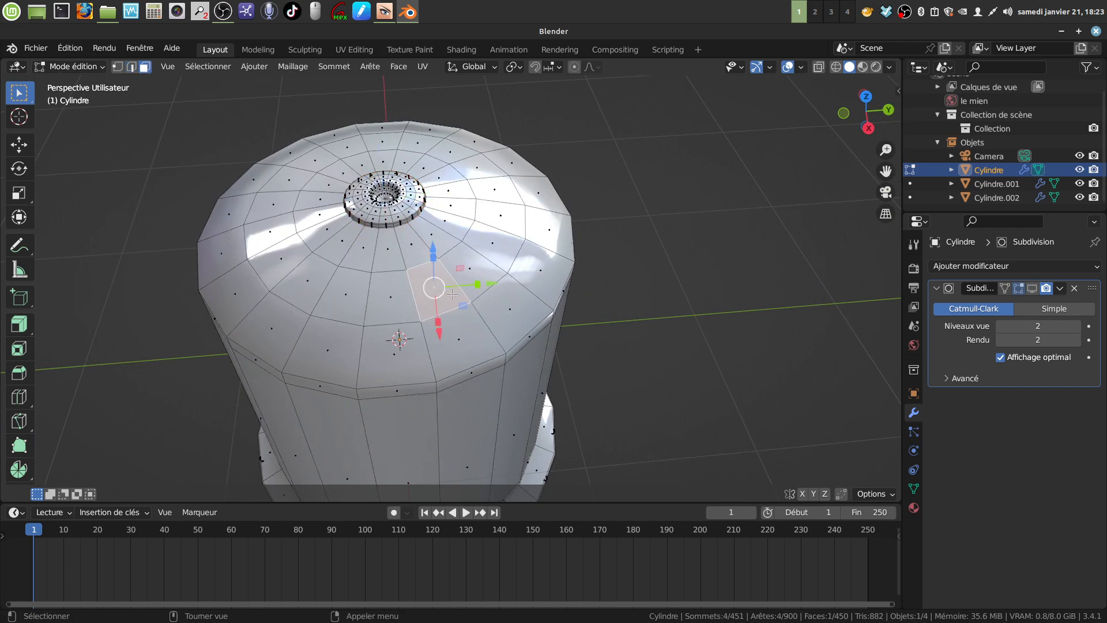
scroll(440, 288, up, 4)
middle_drag(447, 279, 385, 316)
key(KP_7)
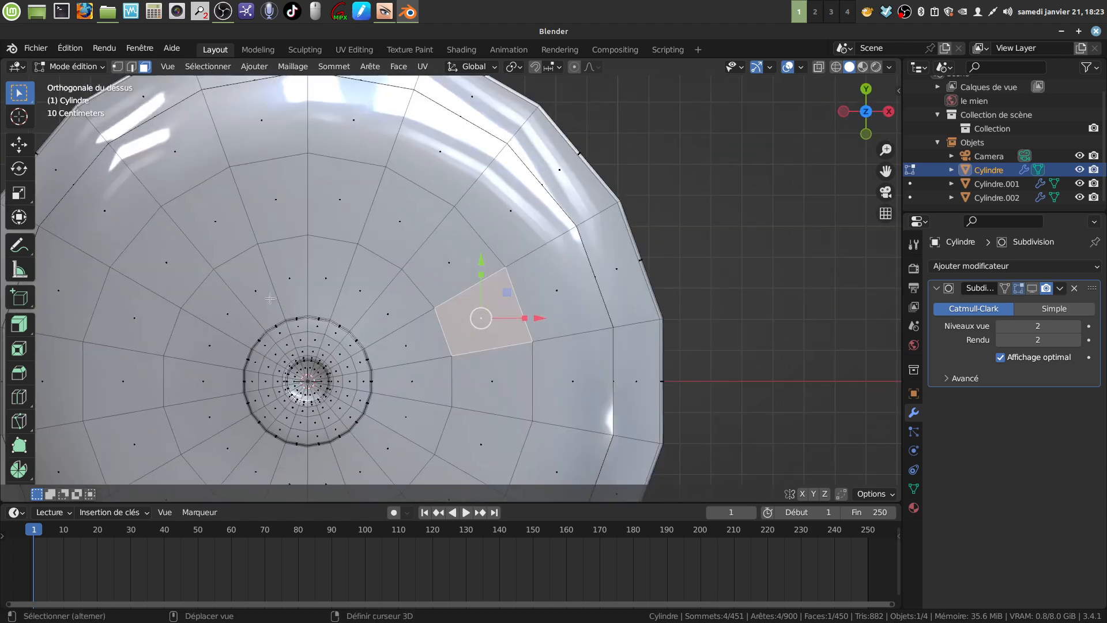
scroll(417, 319, up, 3)
shift+middle_drag(417, 319, 360, 282)
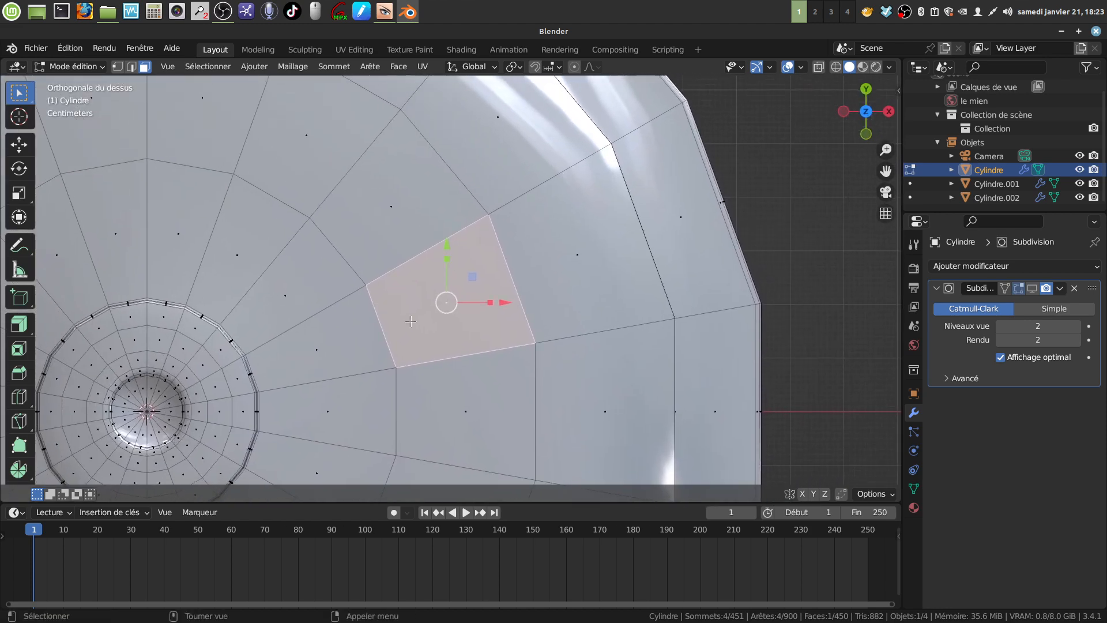
key(alt+a)
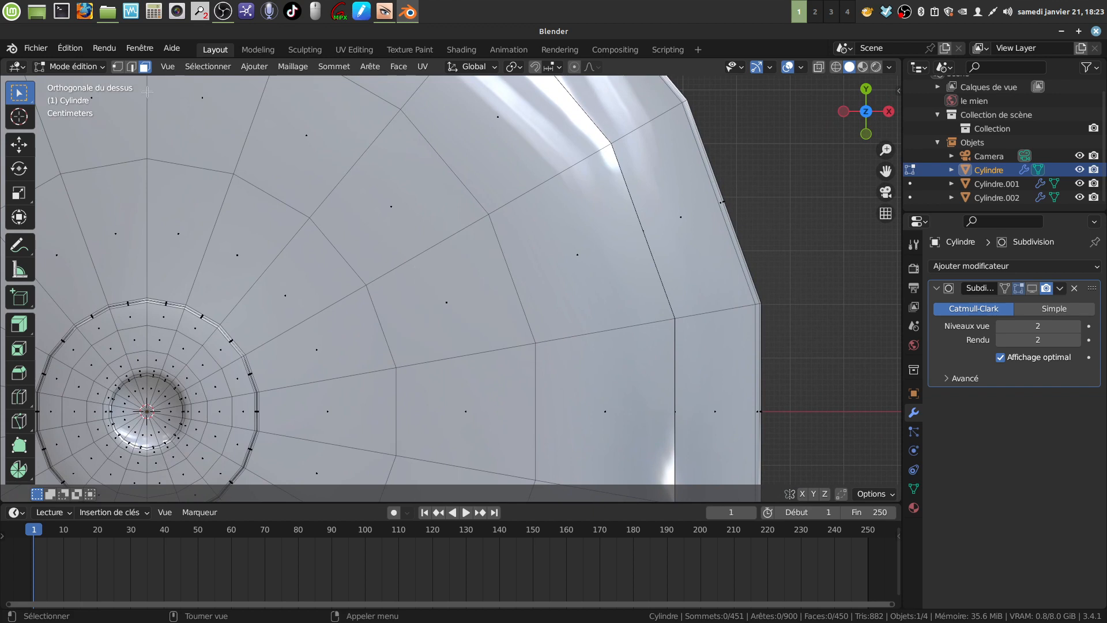
click(133, 67)
shift+click(435, 244)
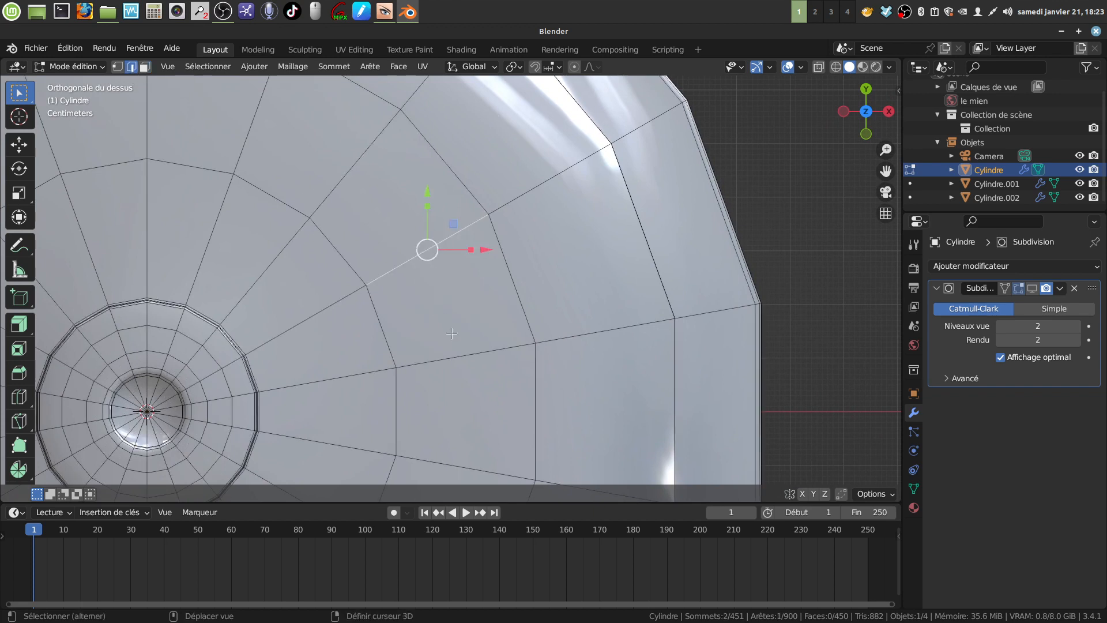
shift+click(472, 346)
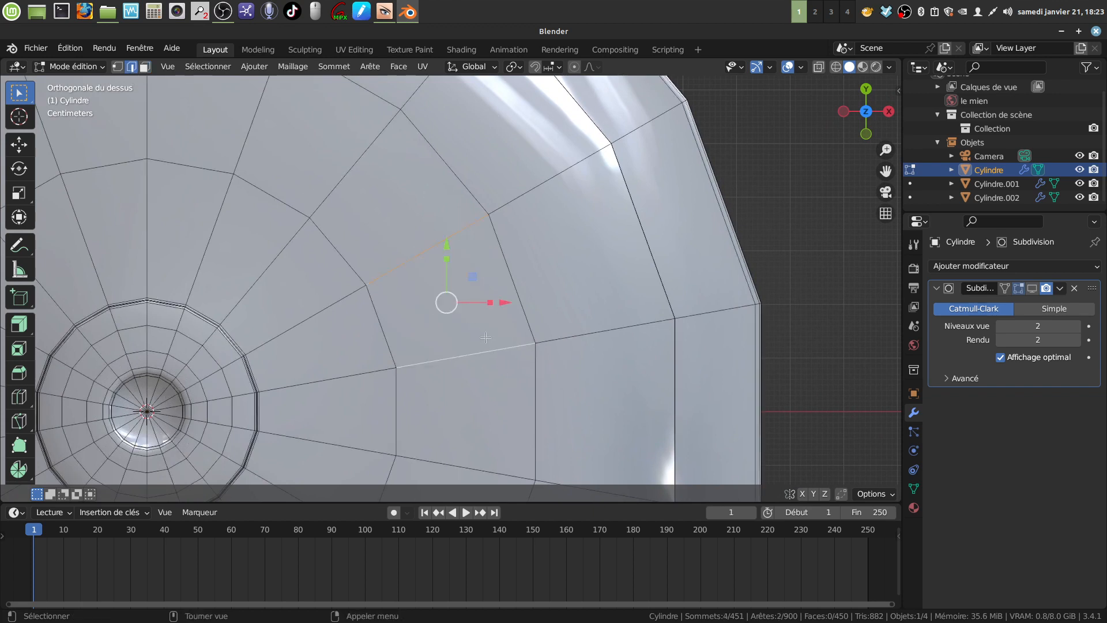
key(alt+a)
click(146, 69)
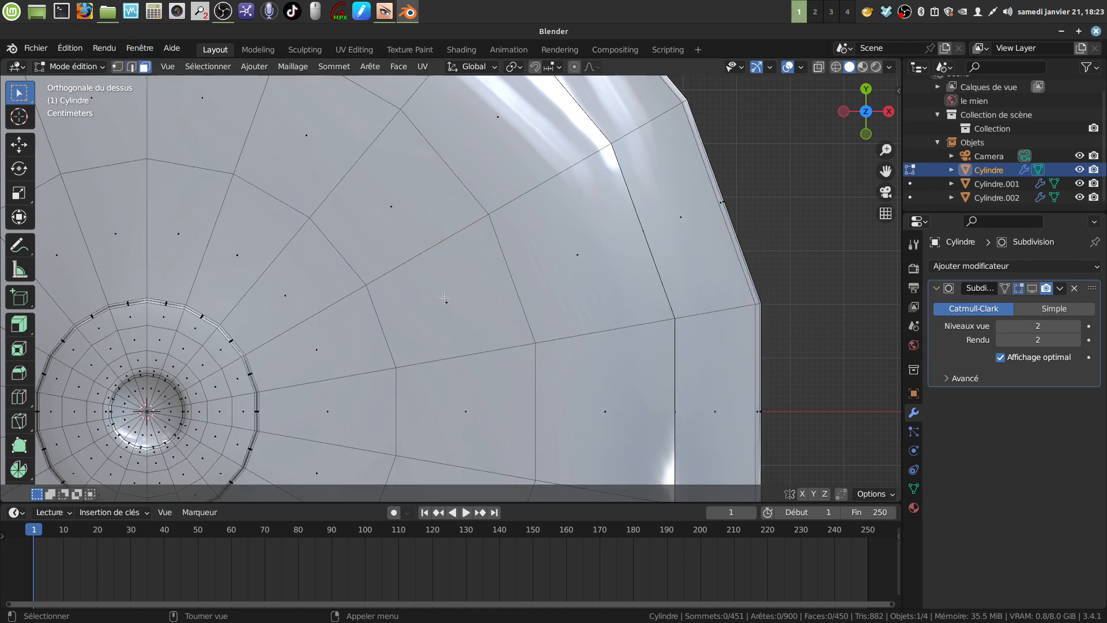
Delete one quad face between the boss and the dome's outer edge, keeping its border edges.
click(479, 321)
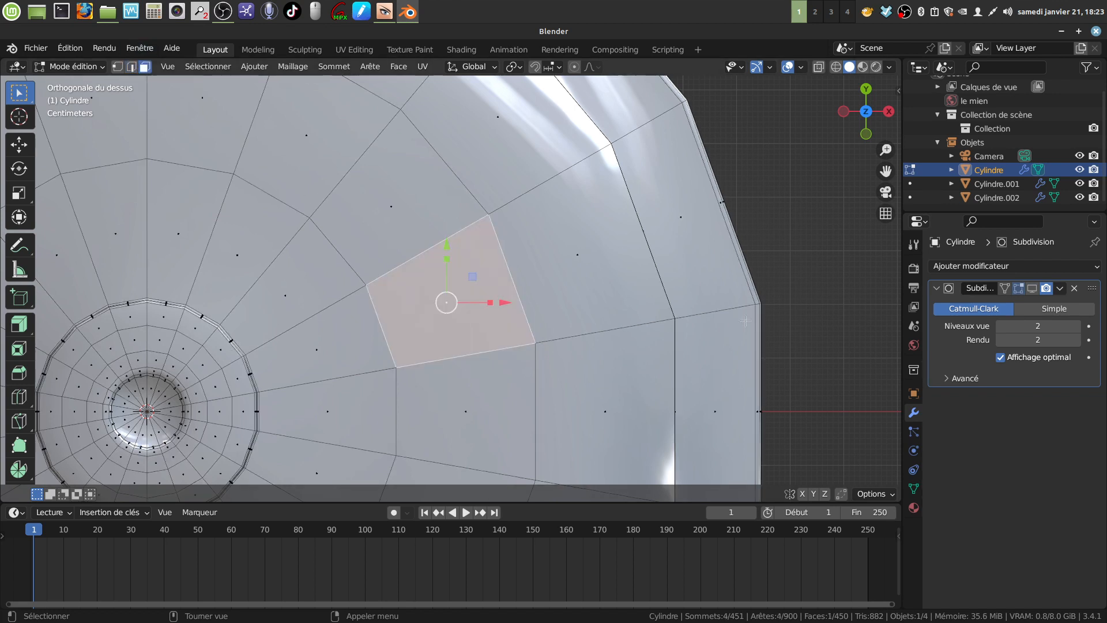
key(x)
click(467, 293)
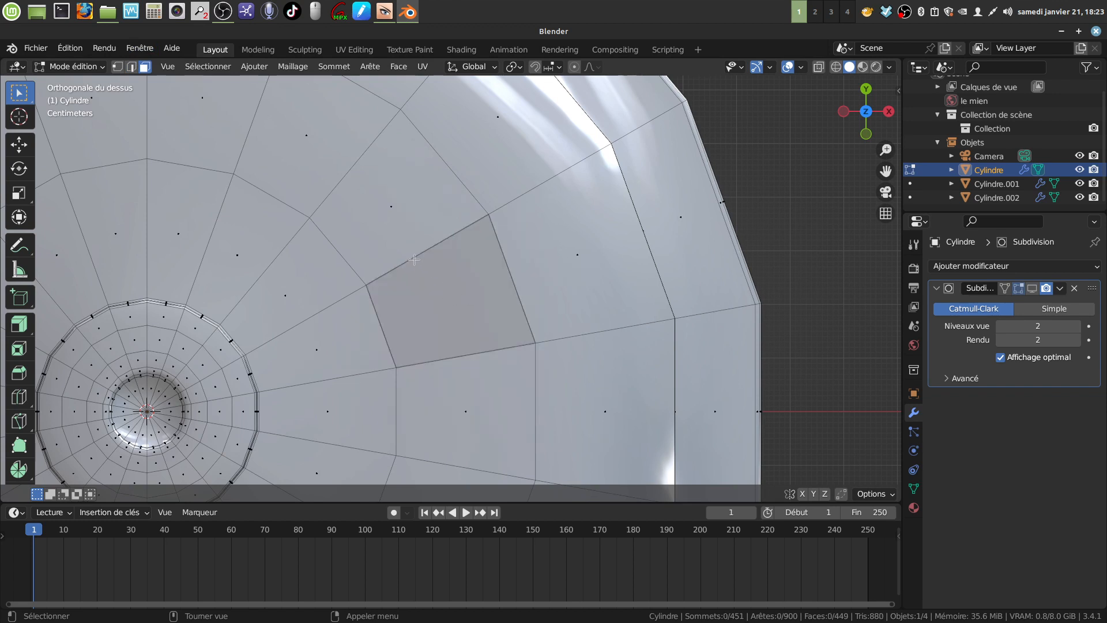
Select the two radial edges of the opening and set the transform orientation to Normal.
click(131, 68)
click(425, 251)
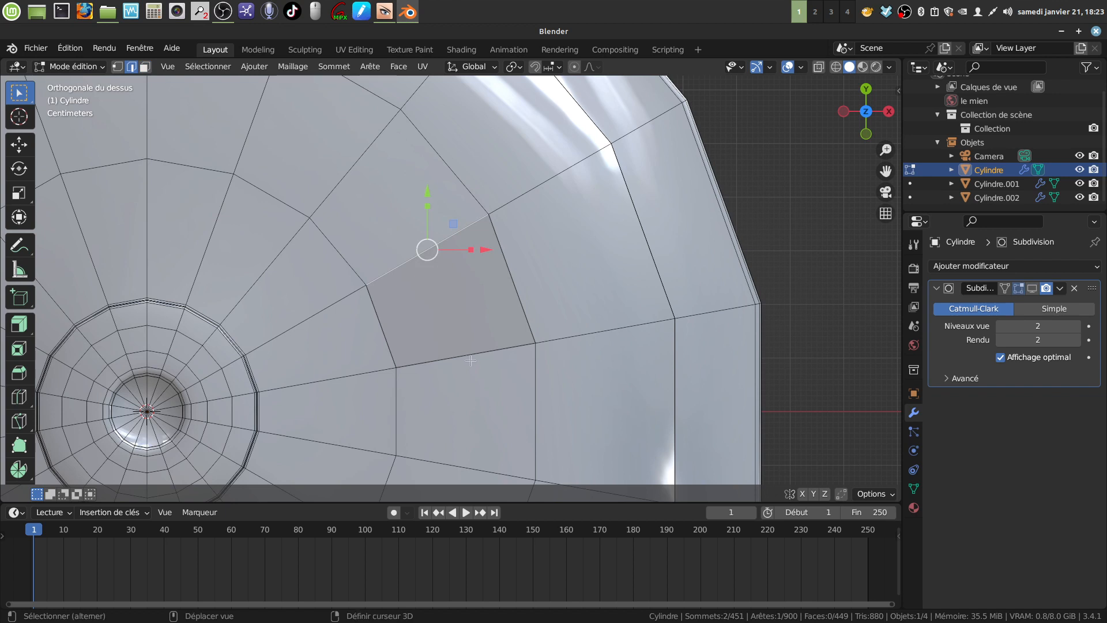
shift+click(493, 365)
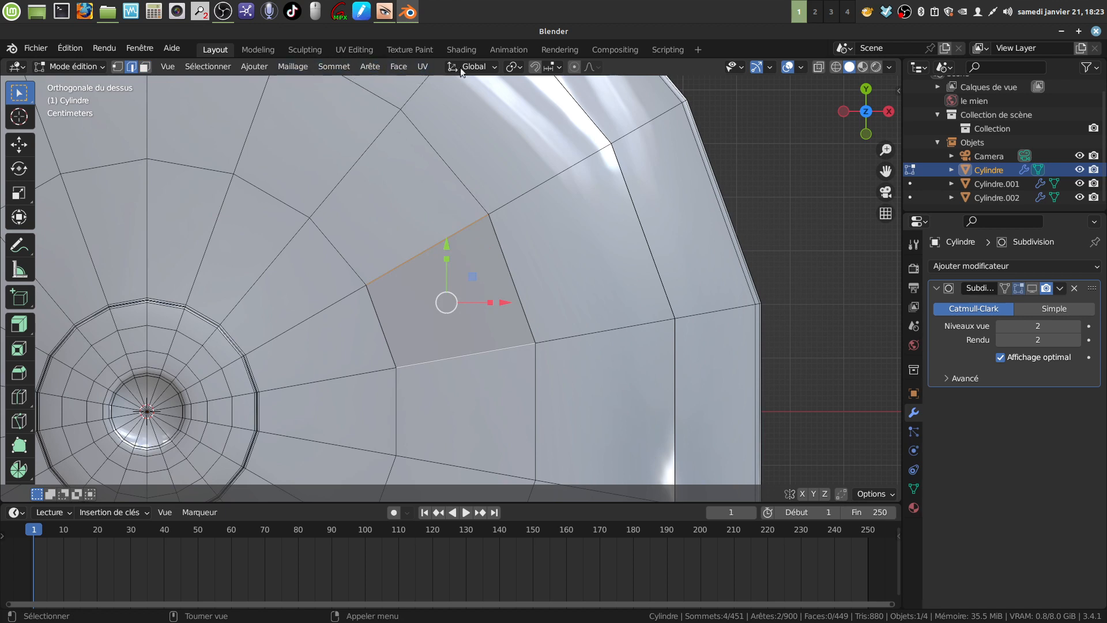
click(496, 67)
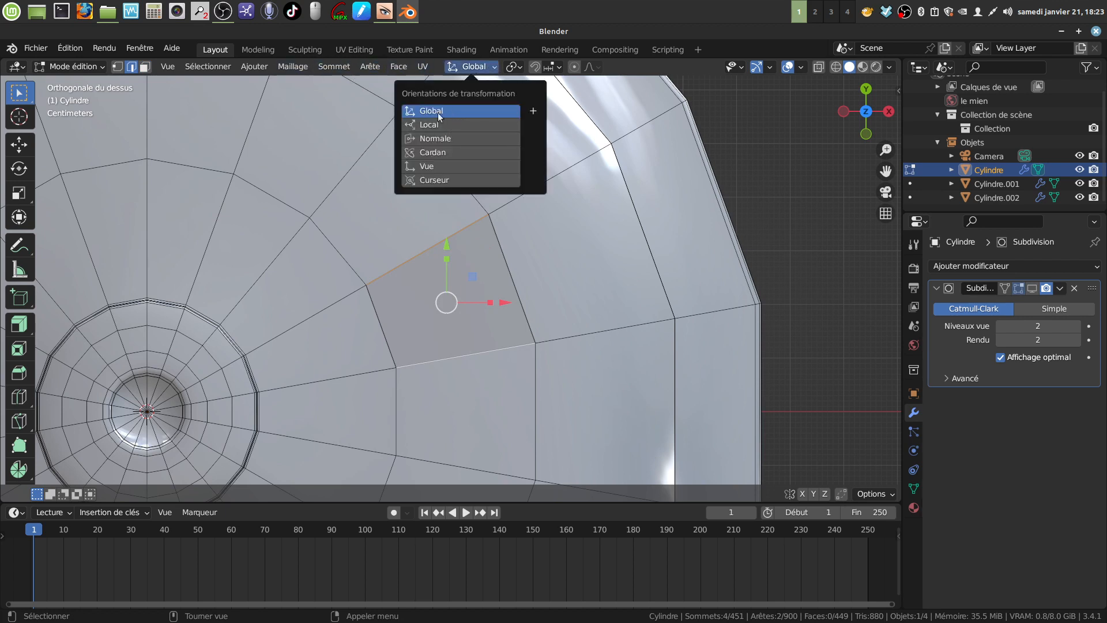
click(454, 138)
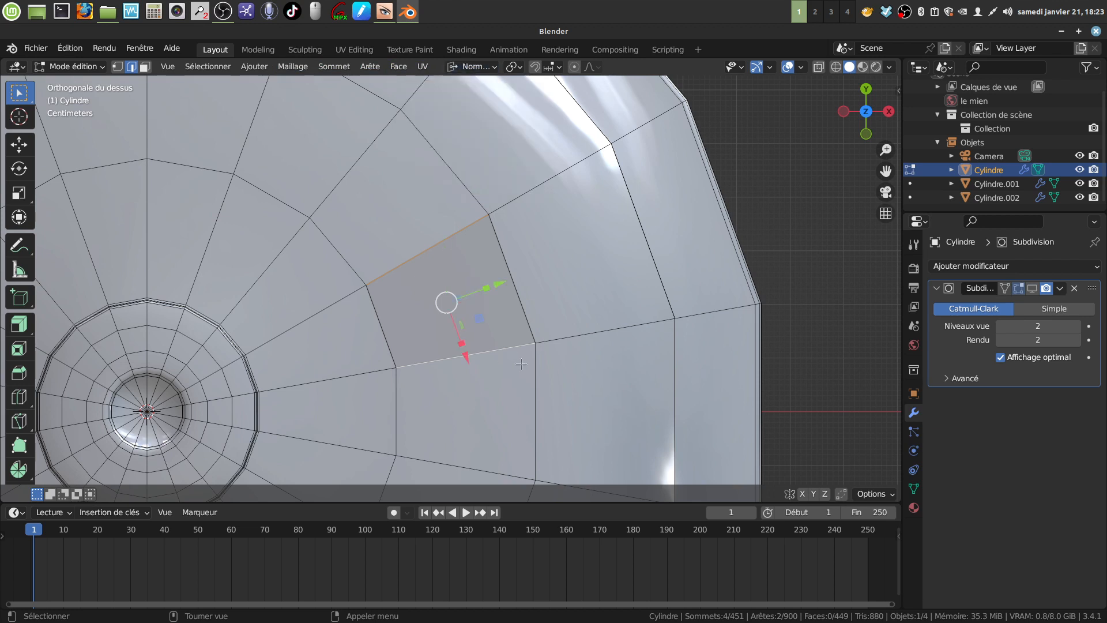
Extrude the opening's two radial edges in place and scale them to about 0.375 along X and 0.359 along Y.
key(e)
right_click(521, 363)
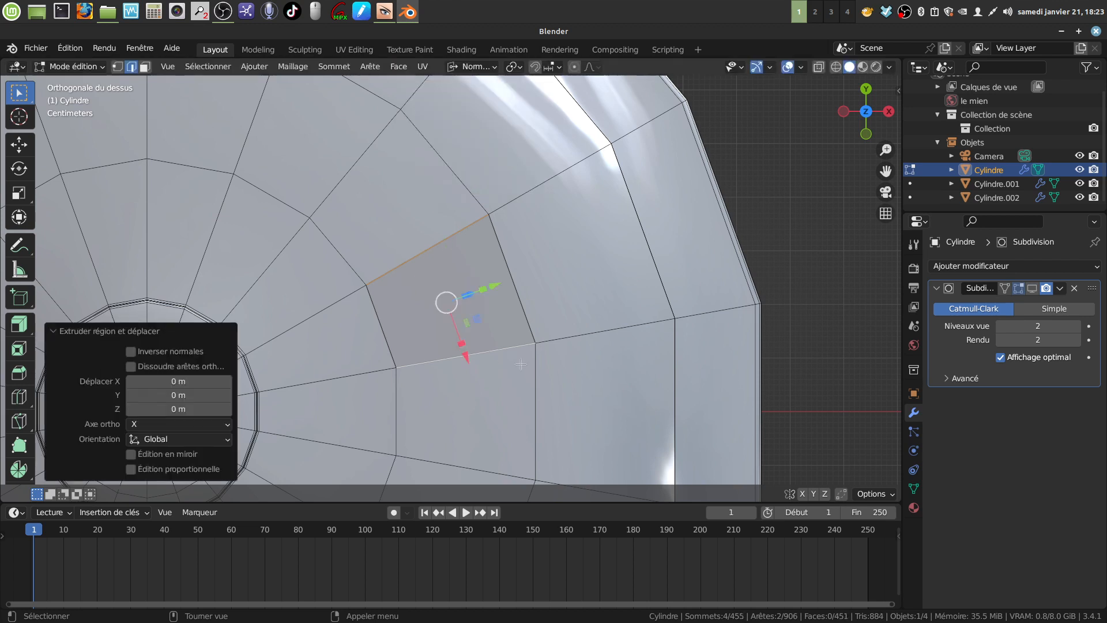
click(444, 324)
key(s)
key(y)
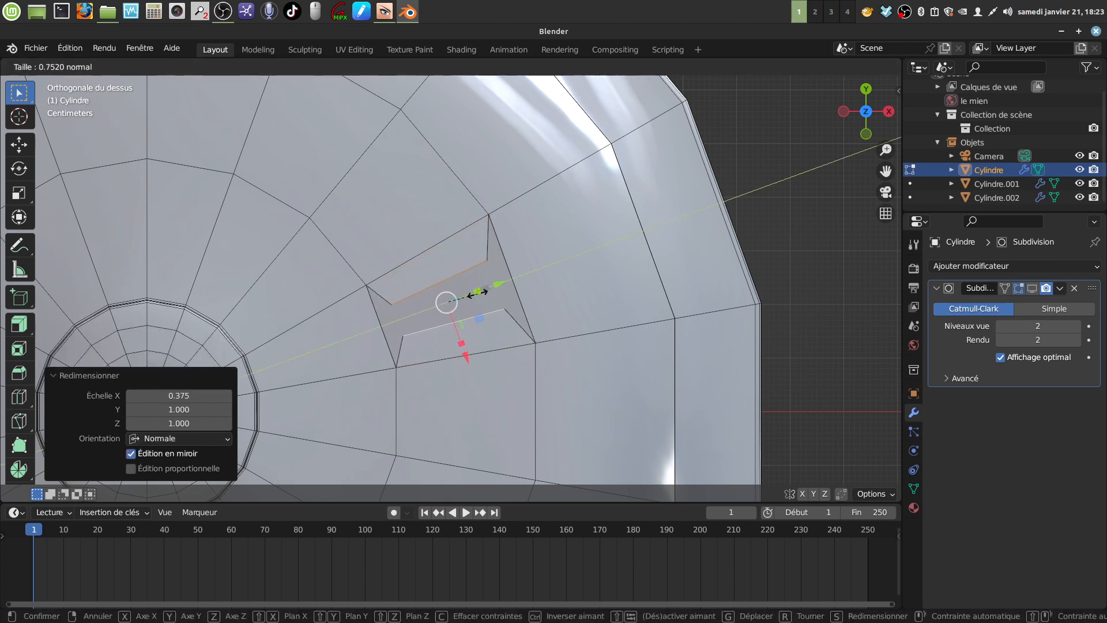
click(475, 308)
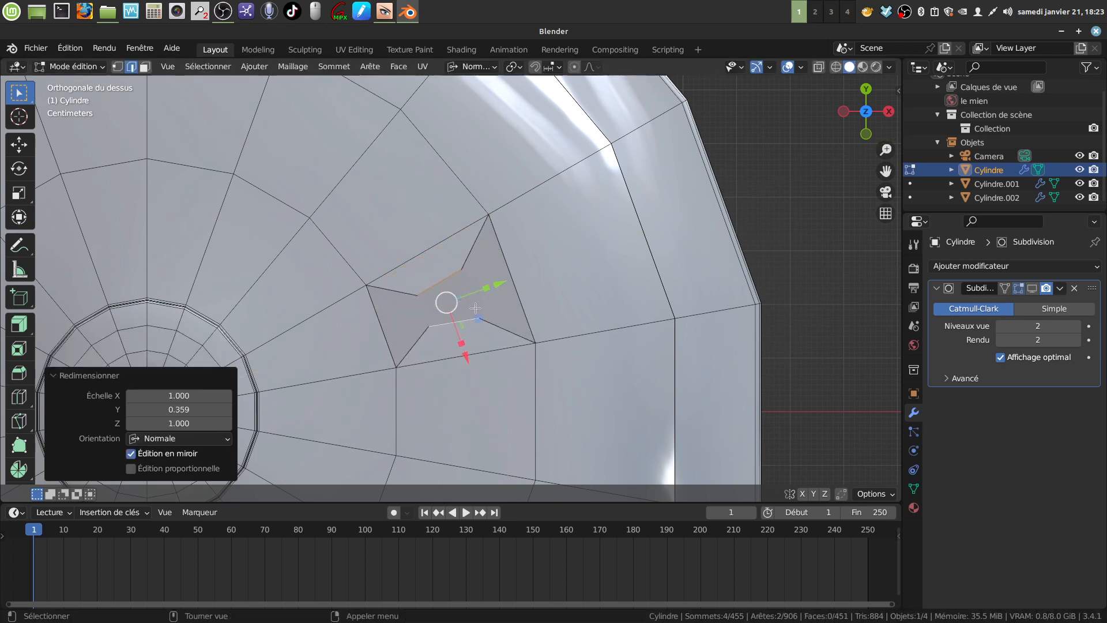
Extrude the opening's inner and outer circumferential edges in place and scale them to about 0.429 along Y and 0.199 along X.
click(513, 255)
shift+click(383, 326)
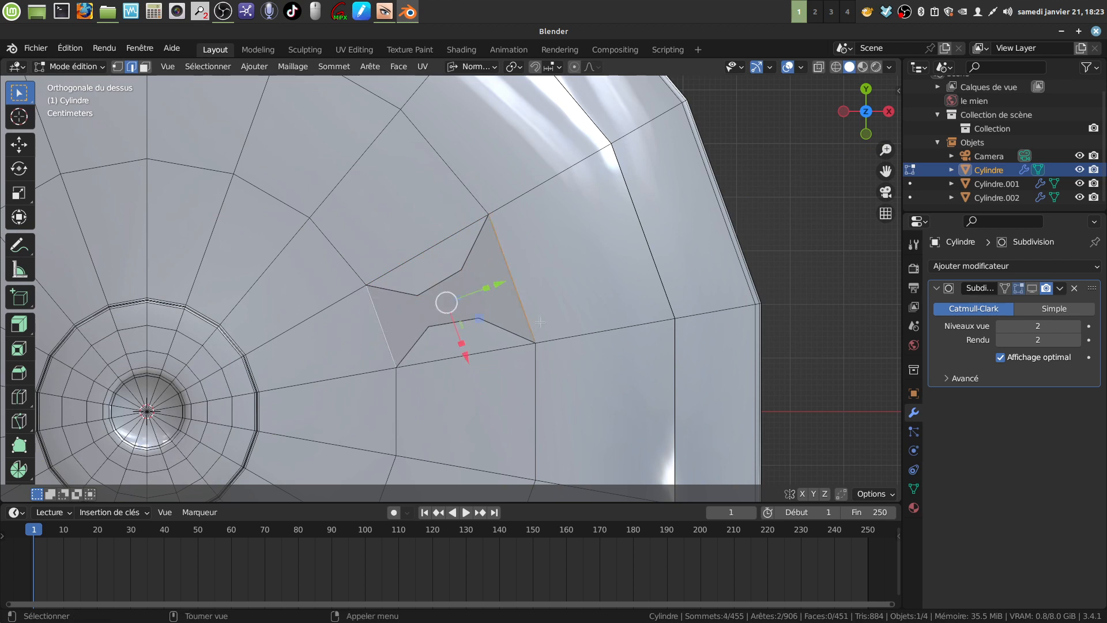
key(e)
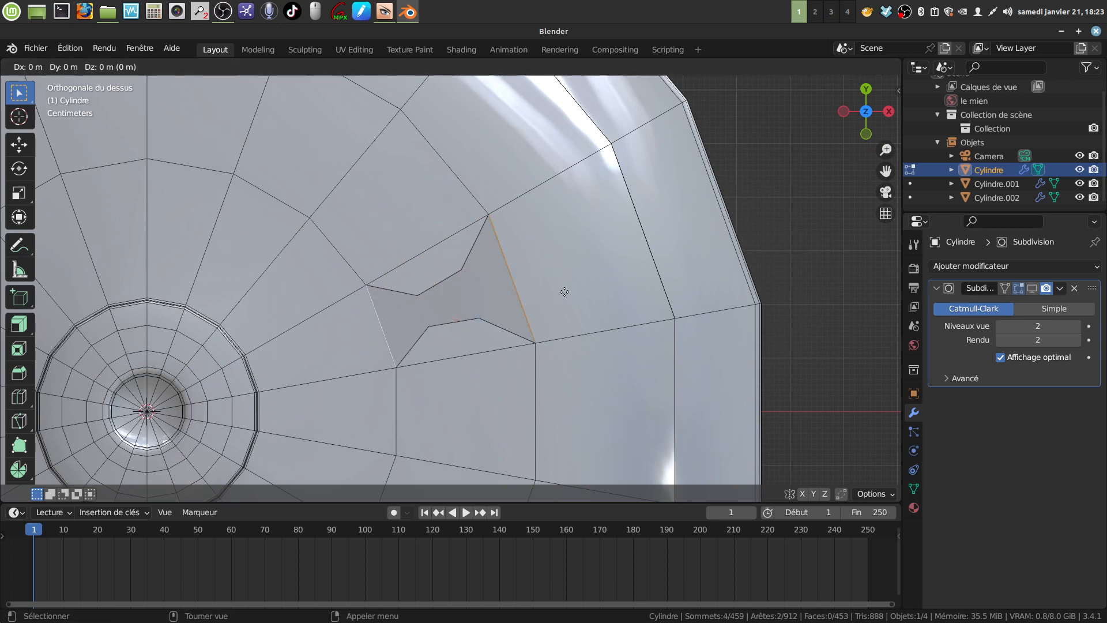
right_click(565, 292)
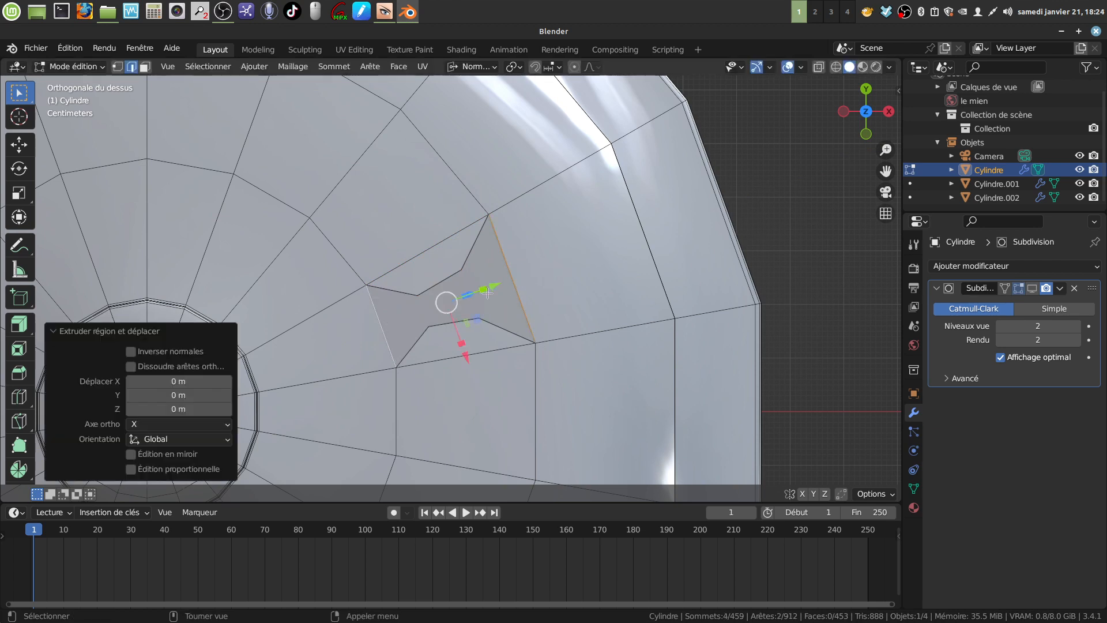
key(s)
key(y)
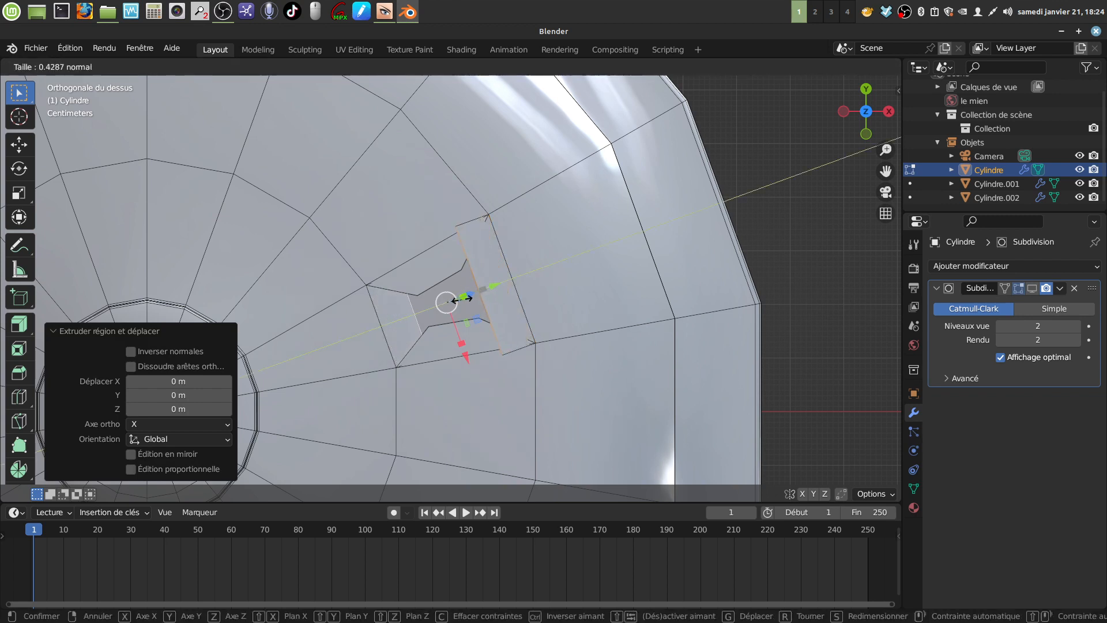
click(461, 300)
key(s)
key(x)
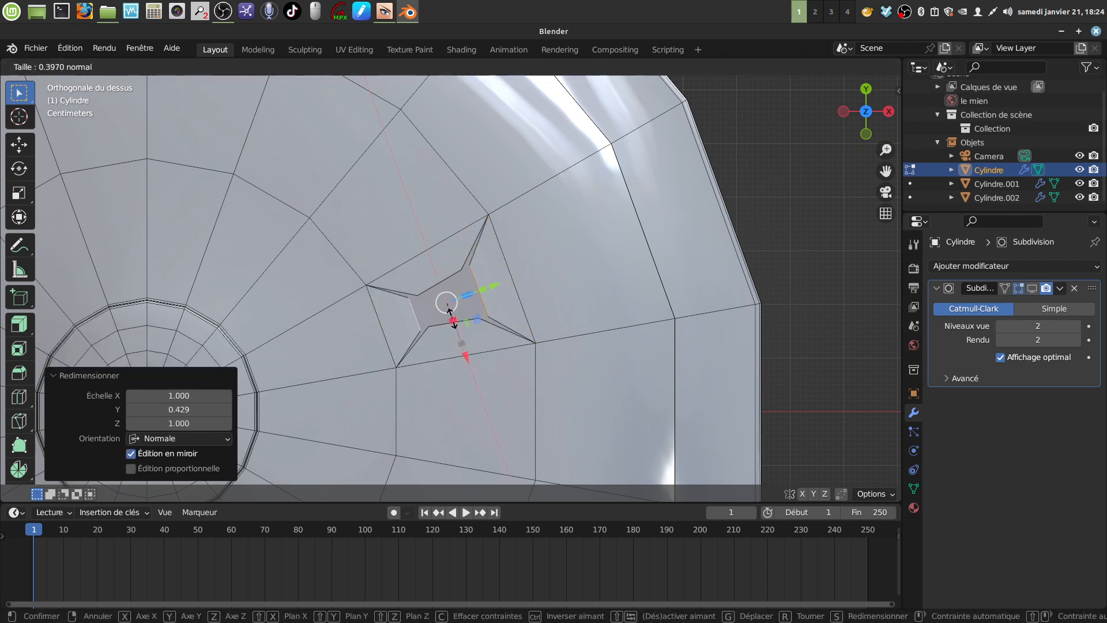
click(459, 312)
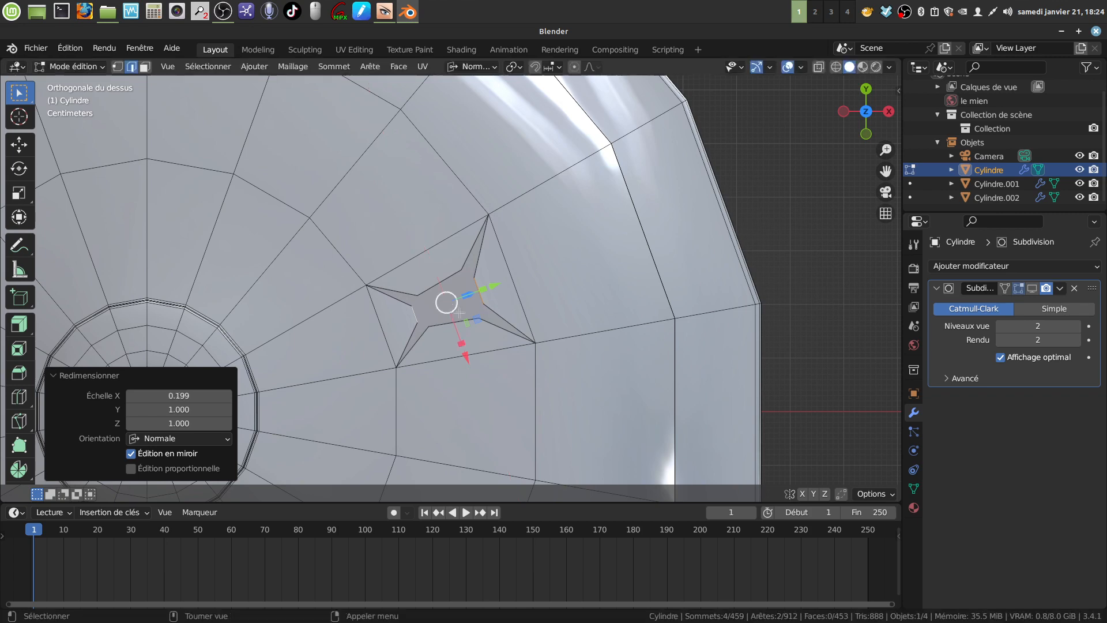
Fill the triangular gaps at the opening's four corners with new faces, using each corner's two adjacent edges.
middle_drag(459, 312, 508, 441)
middle_drag(451, 286, 425, 302)
click(425, 302)
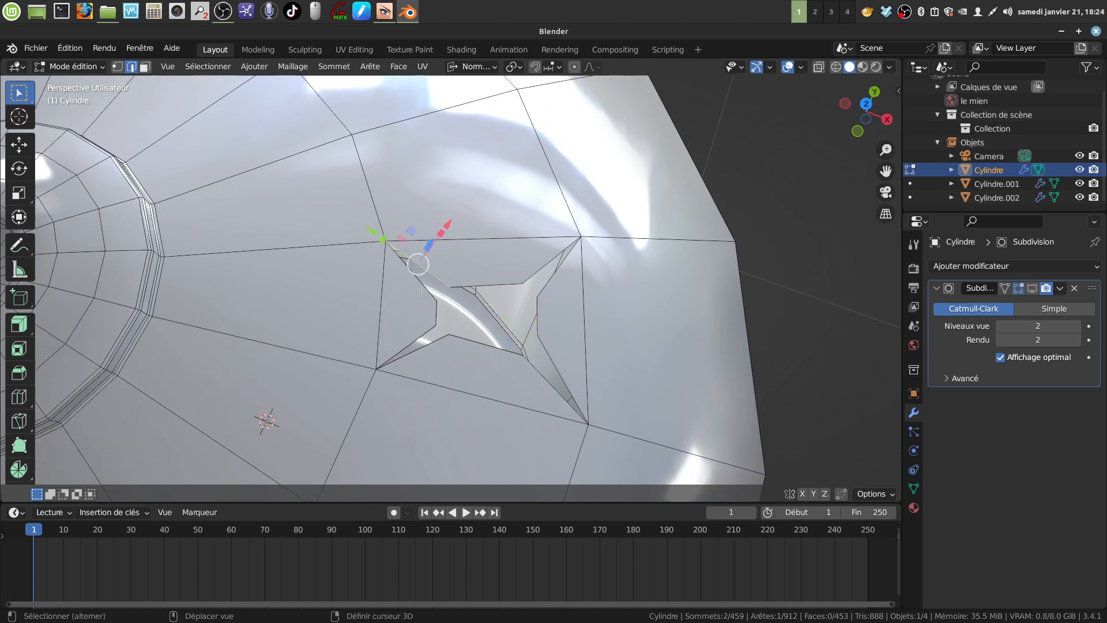
shift+click(440, 301)
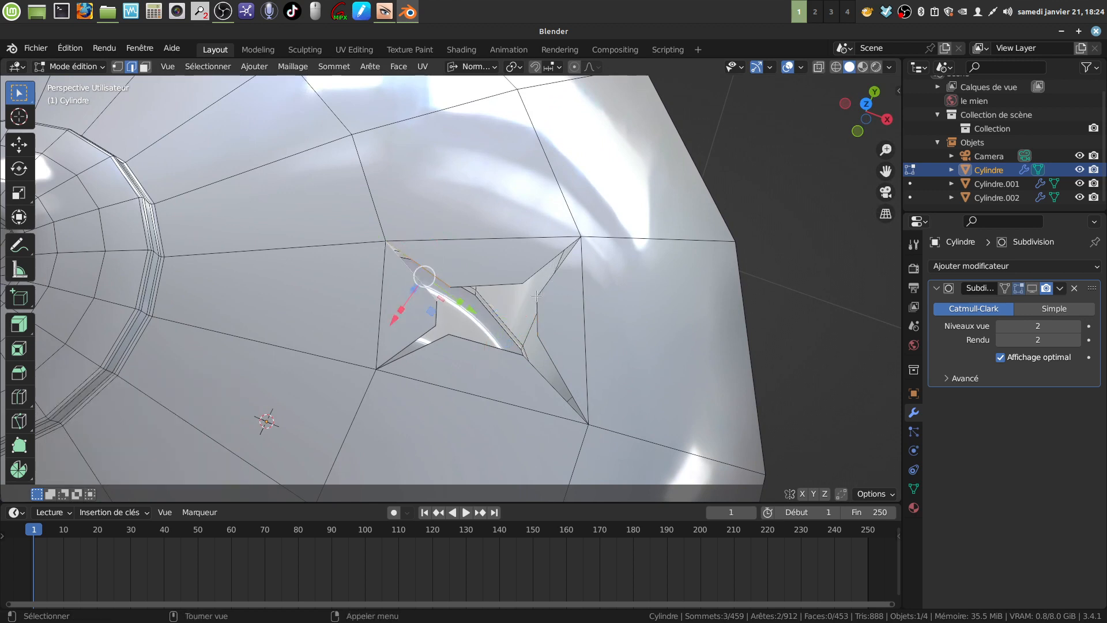
key(f)
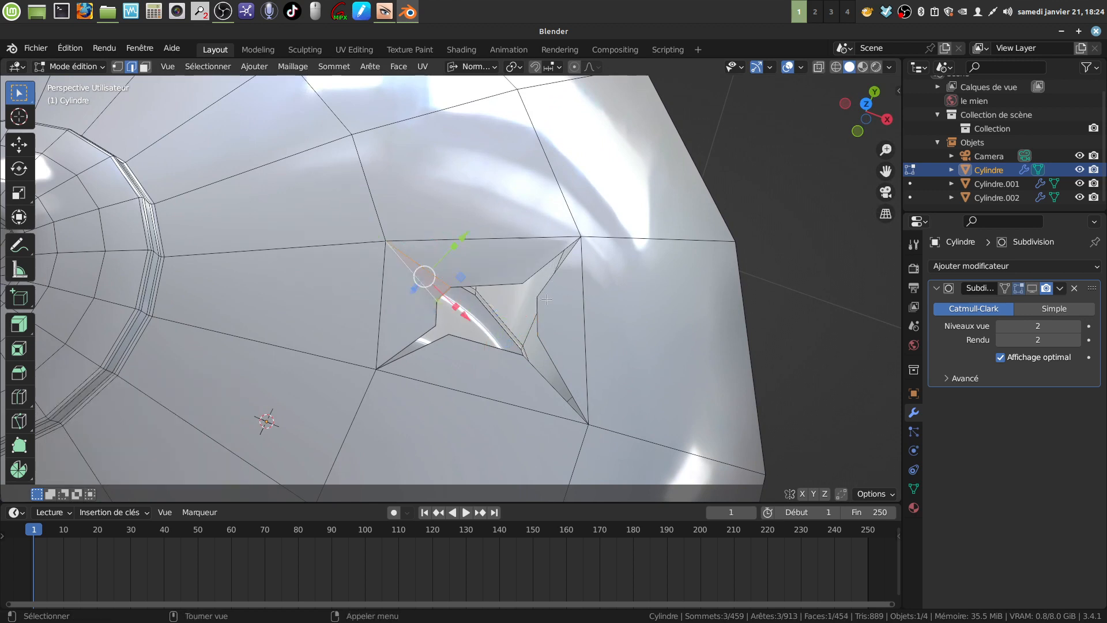
click(538, 269)
shift+click(550, 291)
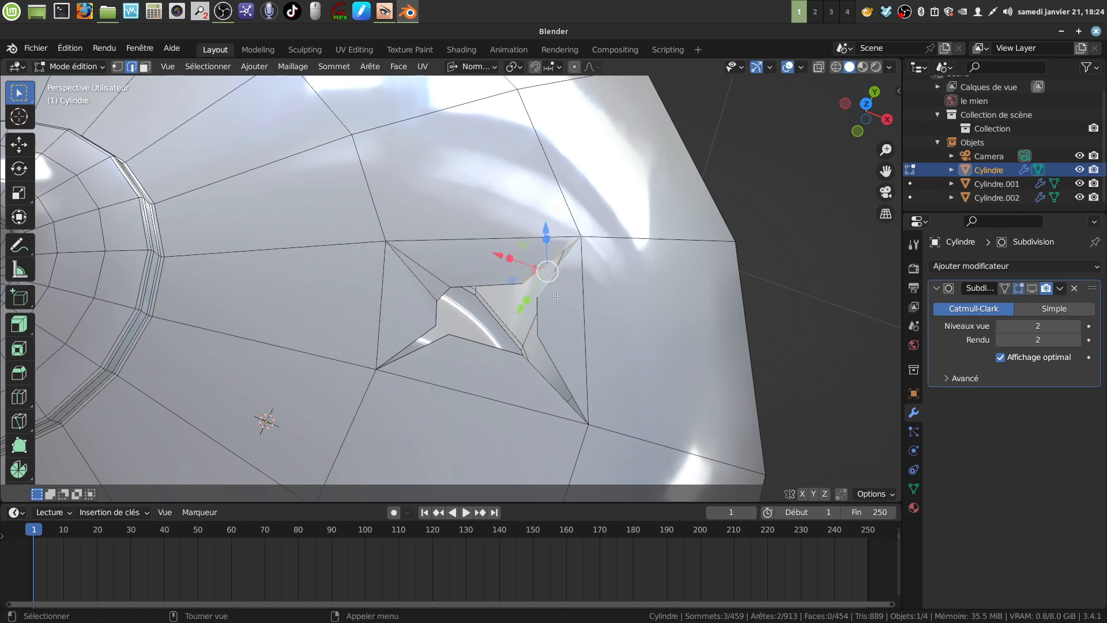
key(f)
click(565, 379)
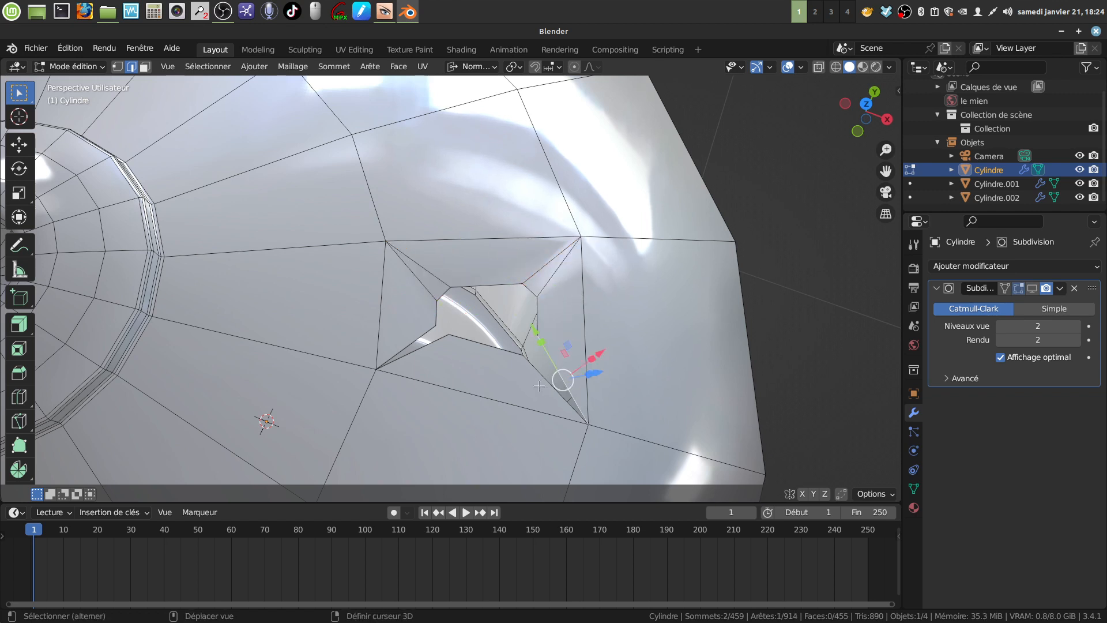
shift+click(536, 375)
key(f)
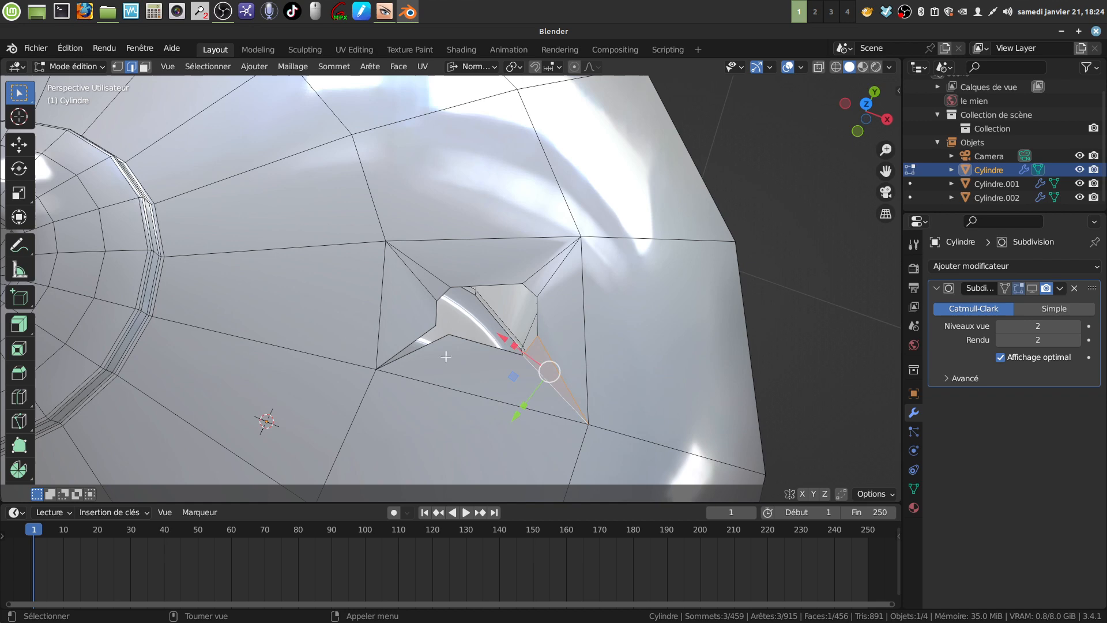
click(411, 350)
shift+click(437, 346)
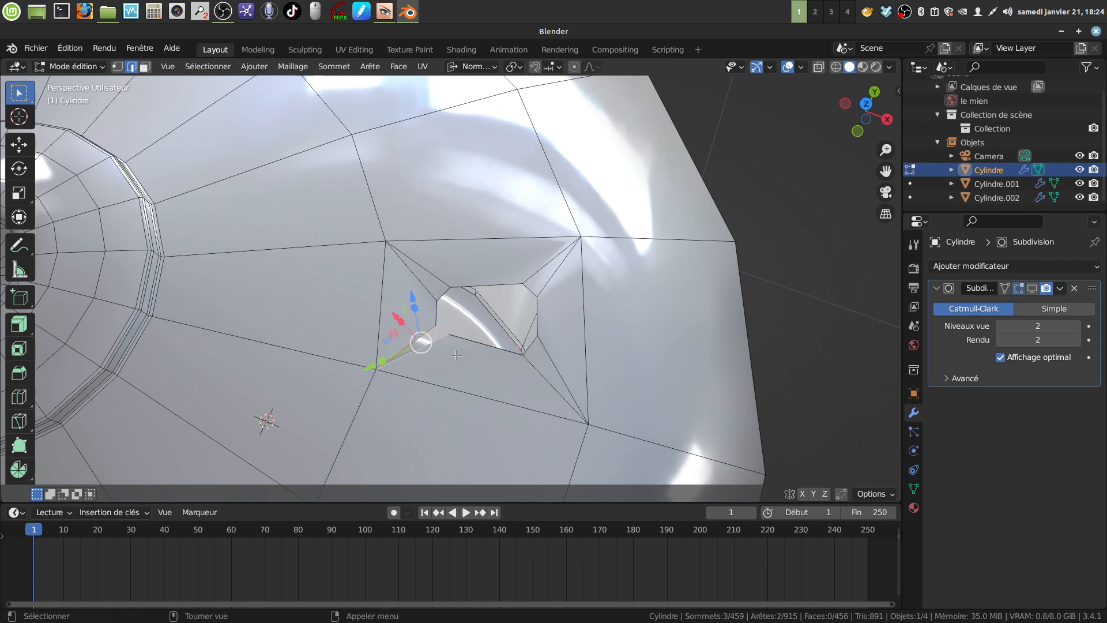
key(f)
Set the transform orientation to Global.
middle_drag(456, 355, 487, 333)
click(434, 297)
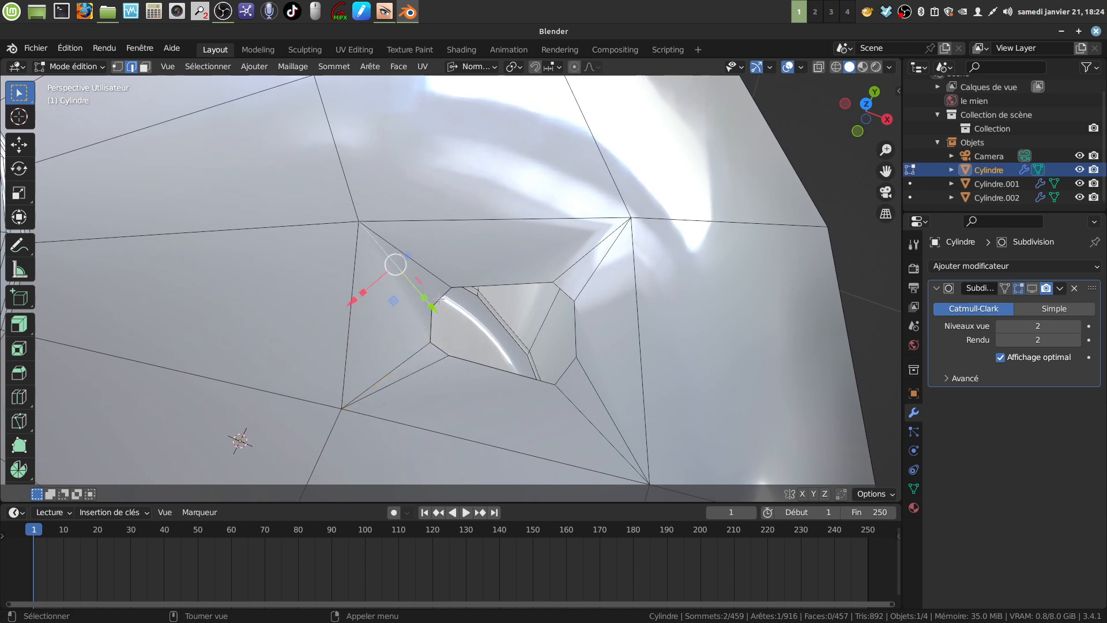
click(447, 296)
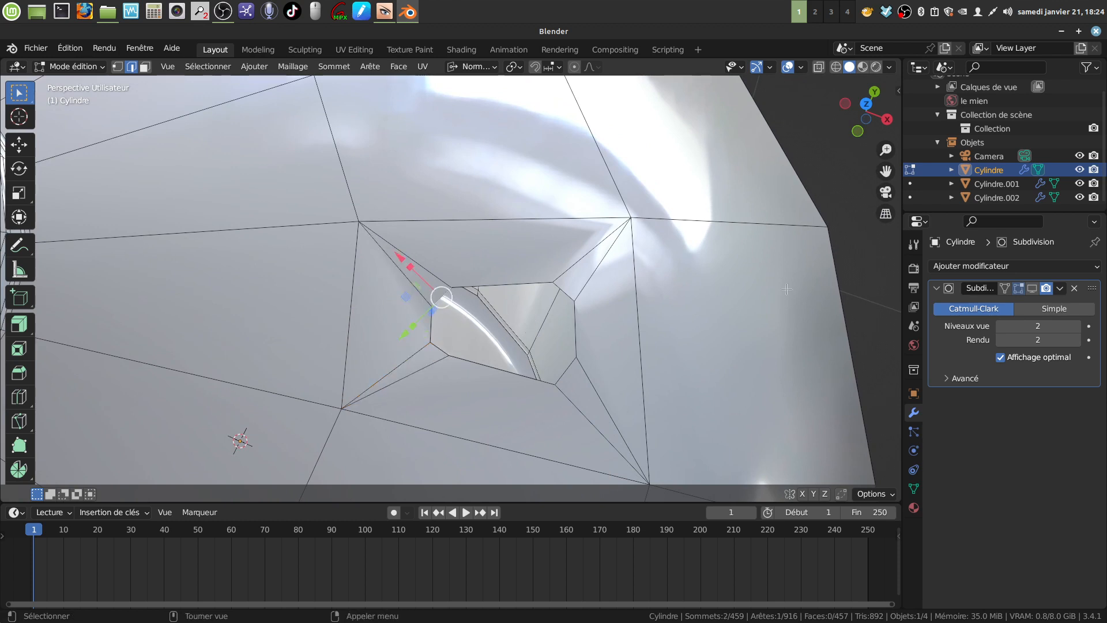
click(819, 189)
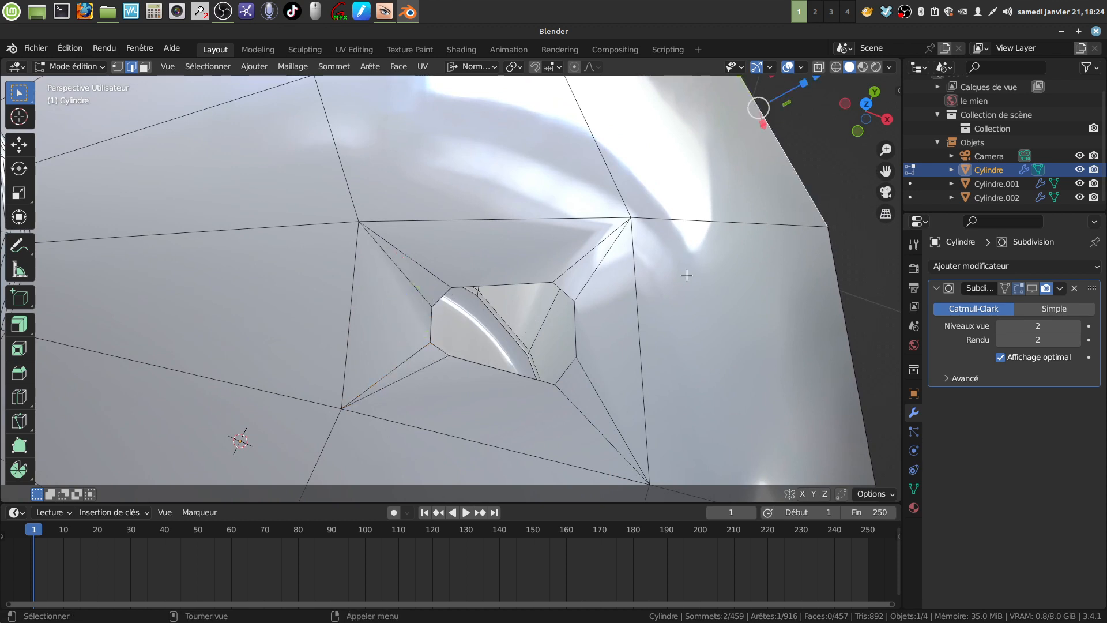
click(446, 295)
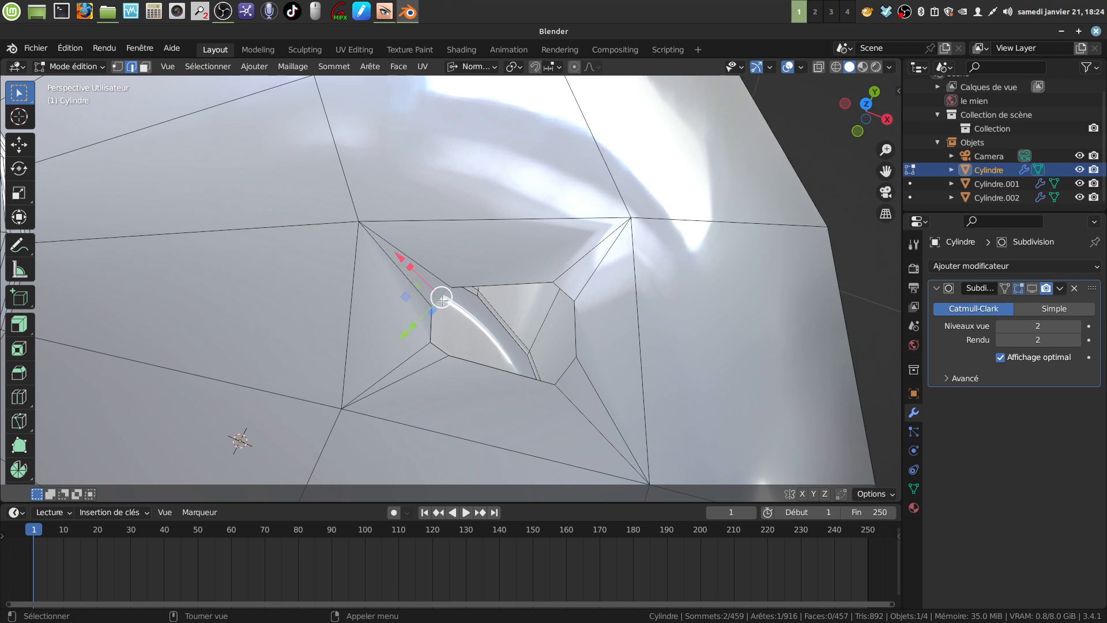
click(819, 189)
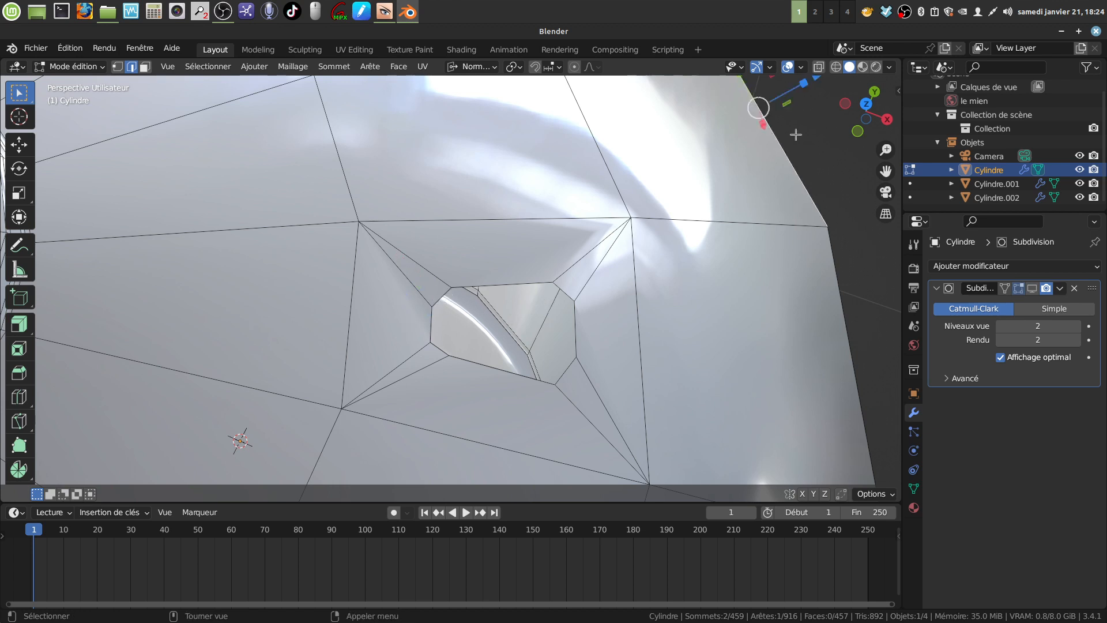
click(499, 68)
click(445, 109)
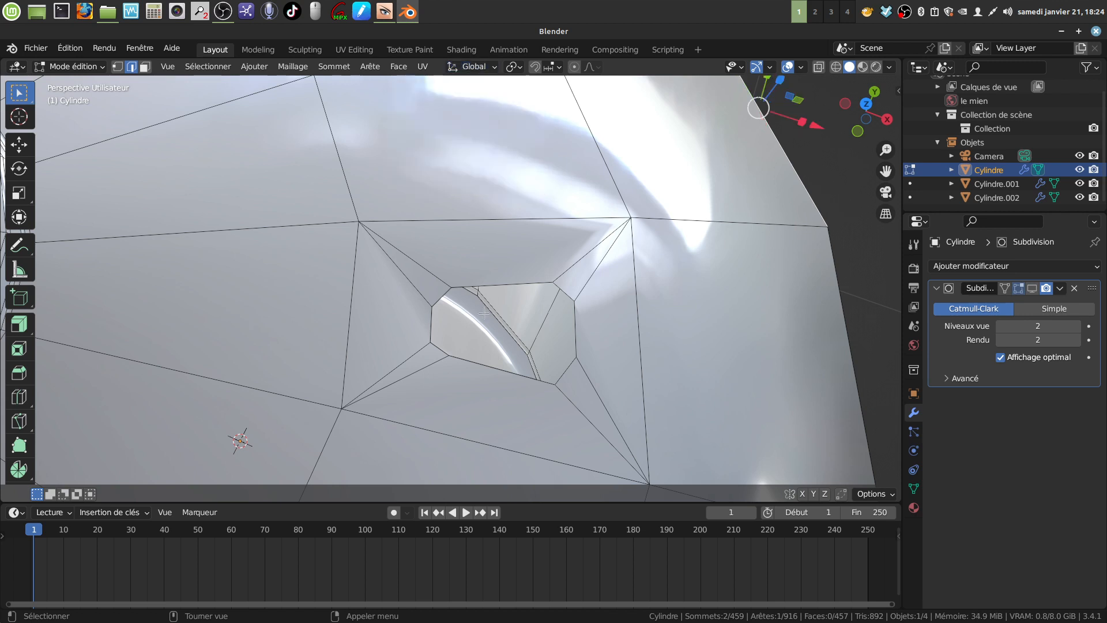
Subdivide the four short corner edges of the opening's border with one cut.
click(437, 294)
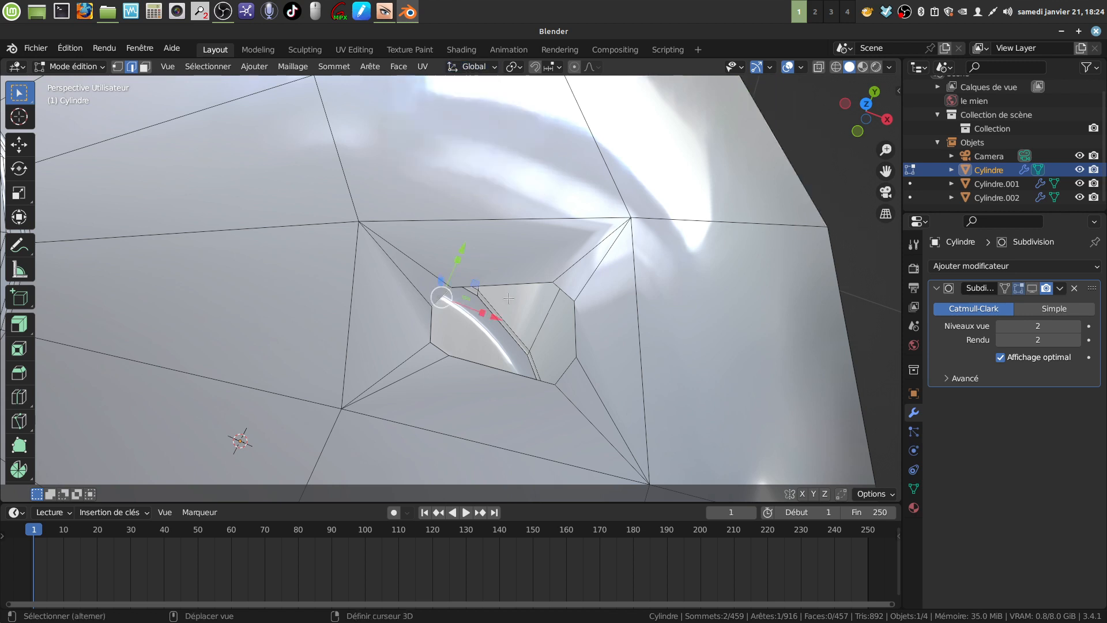
shift+click(561, 289)
shift+click(570, 365)
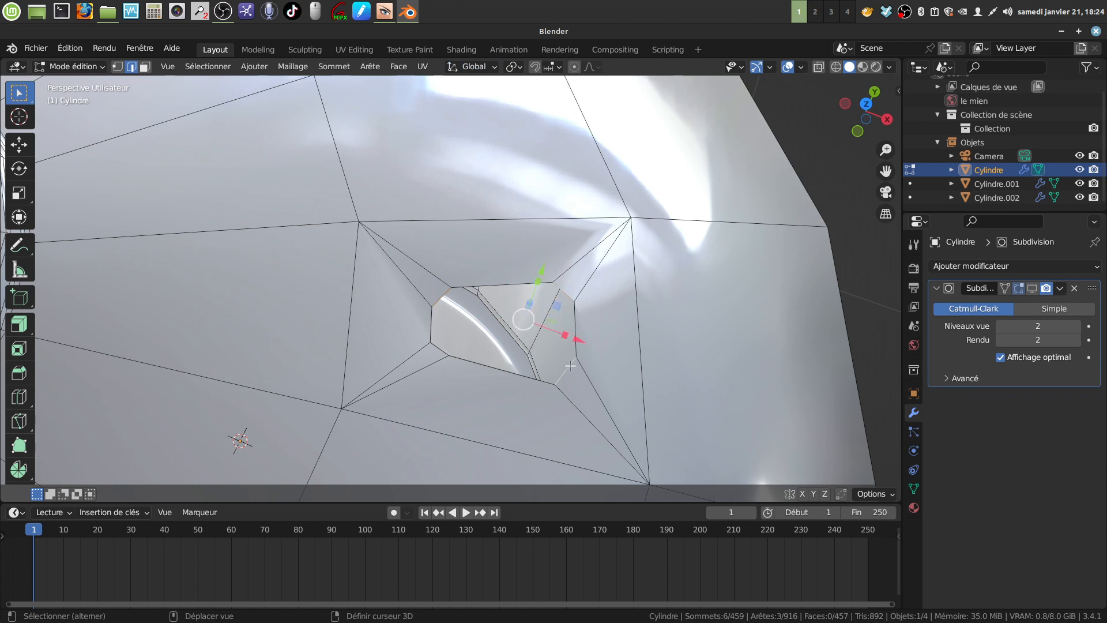
shift+click(437, 346)
right_click(756, 191)
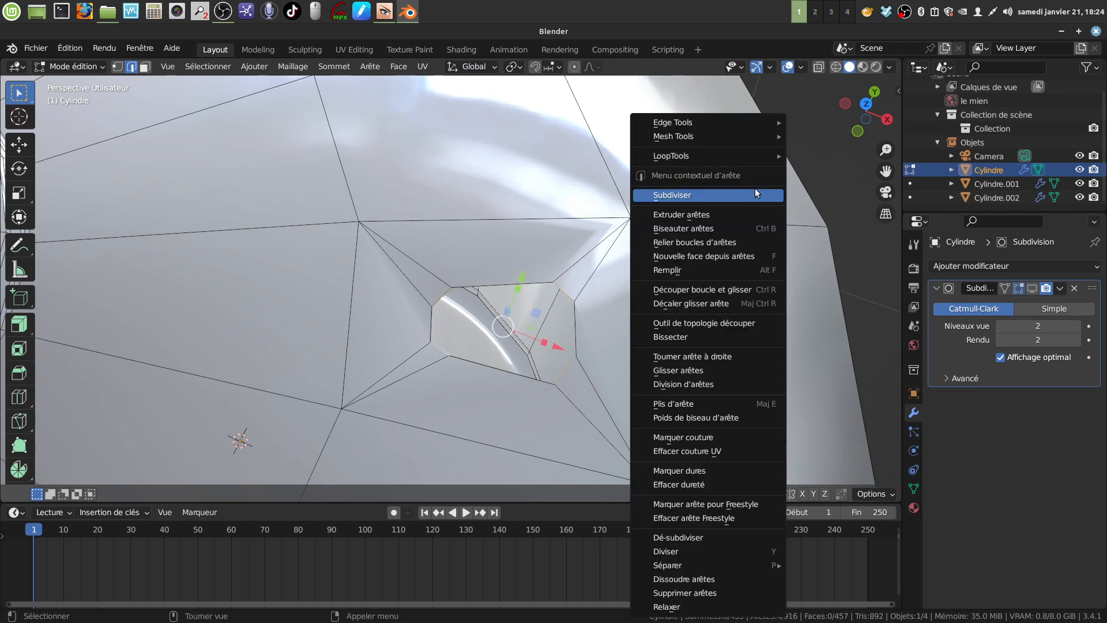
click(745, 195)
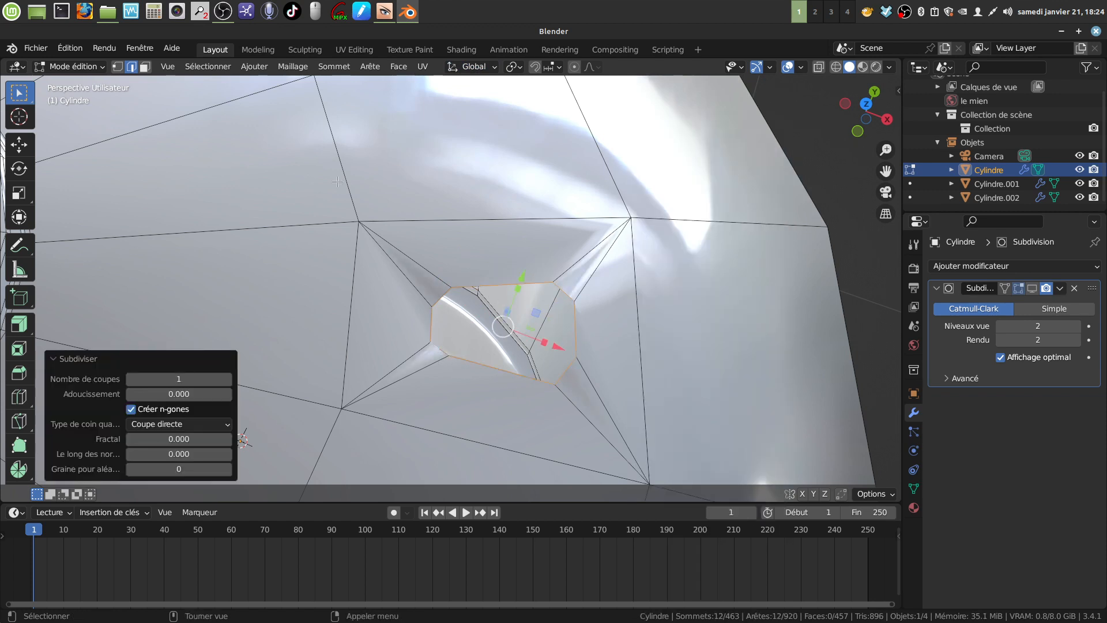
Switch to vertex selection and shape the opening's border vertices into a circle with LoopTools.
click(118, 66)
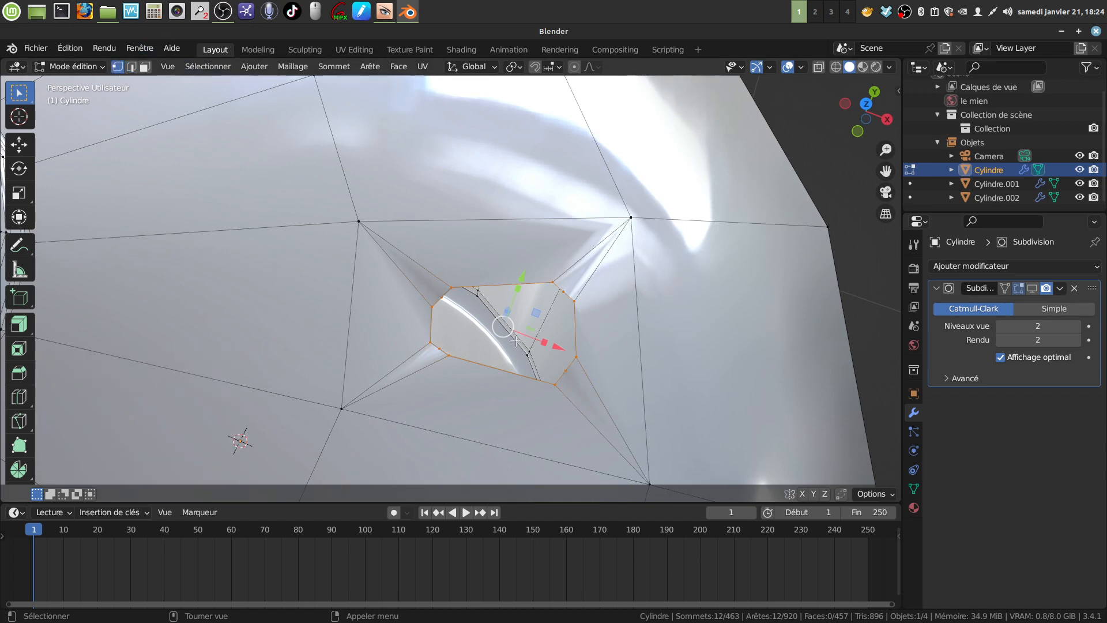
scroll(516, 341, up, 7)
shift+middle_drag(522, 360, 485, 316)
scroll(538, 318, down, 6)
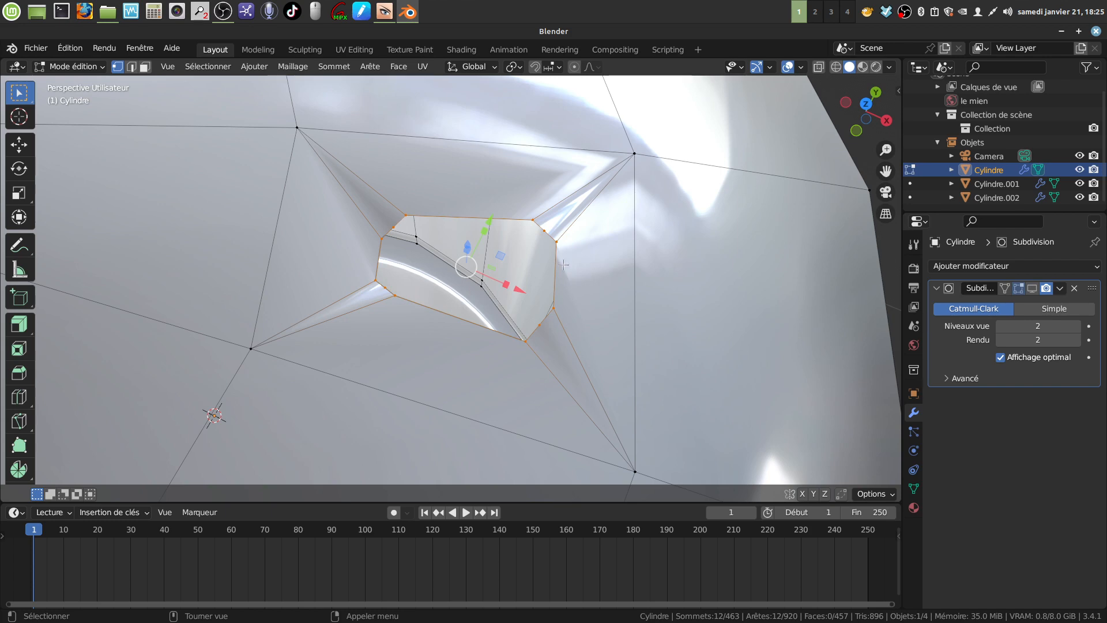
right_click(741, 263)
mouse_move(747, 260)
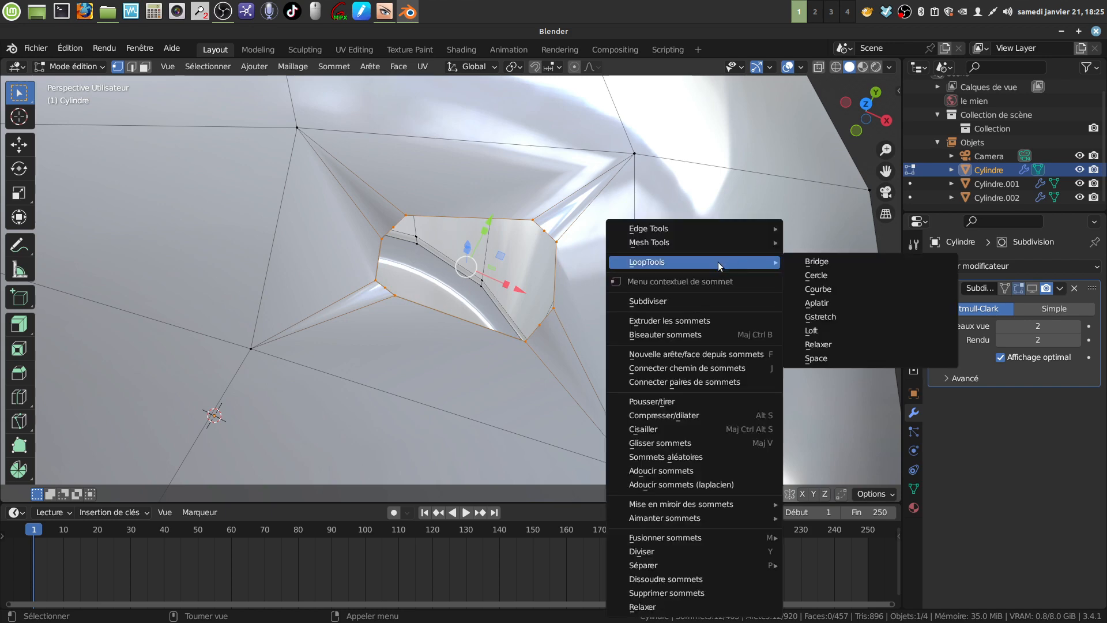
click(810, 277)
Rotate the circular border about 49.8° in top view to untwist the surrounding faces.
mouse_move(640, 297)
middle_down()
mouse_move(645, 317)
mouse_move(648, 307)
middle_up()
key(r)
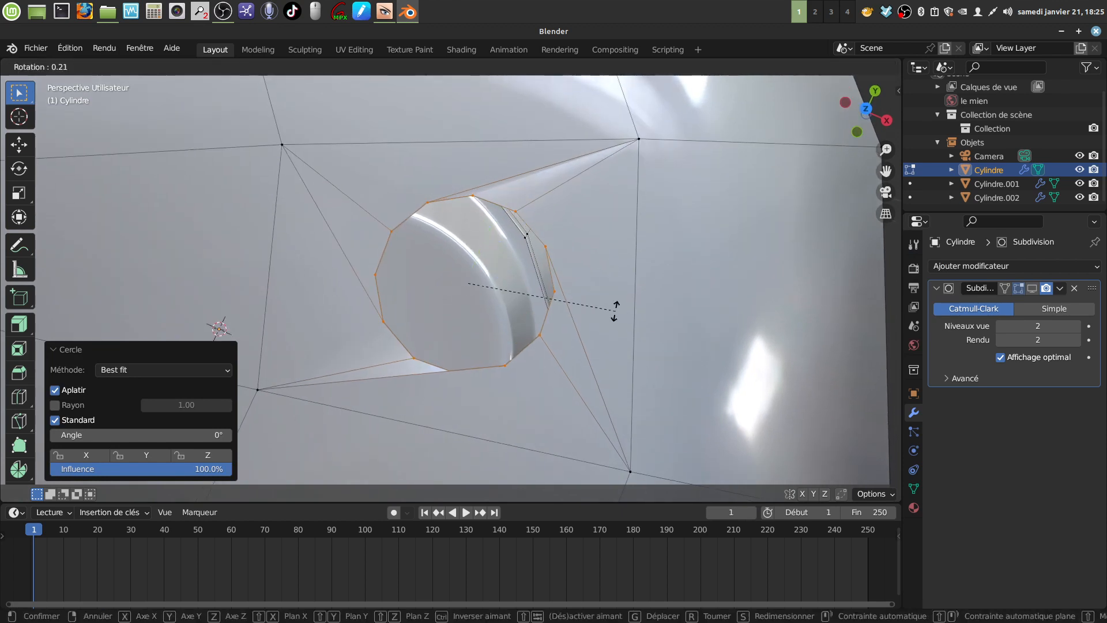
click(613, 313)
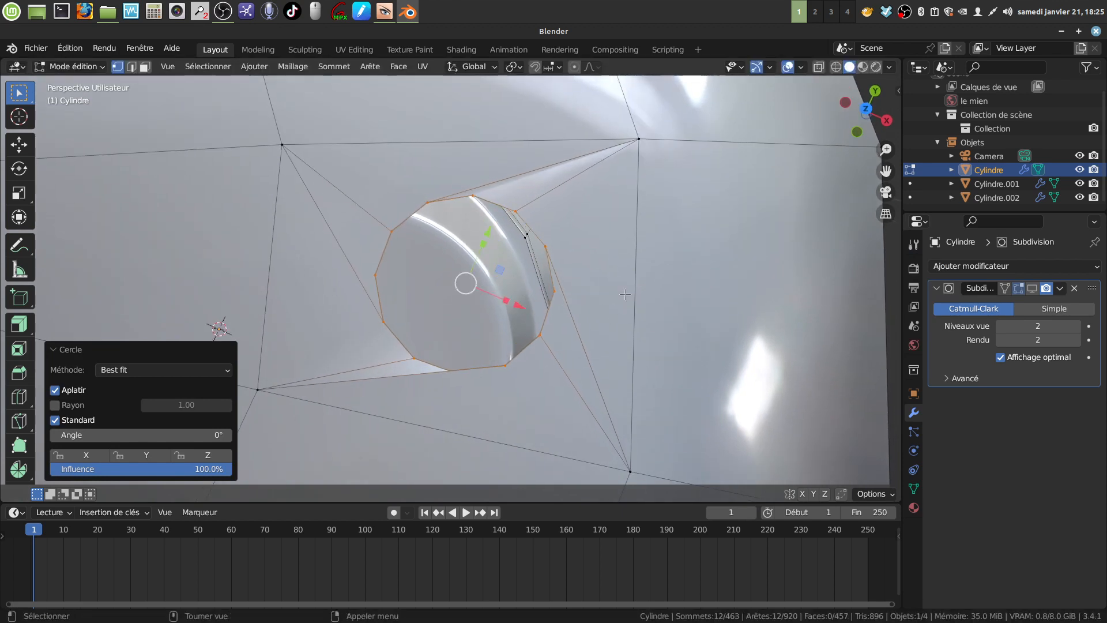
key(KP_7)
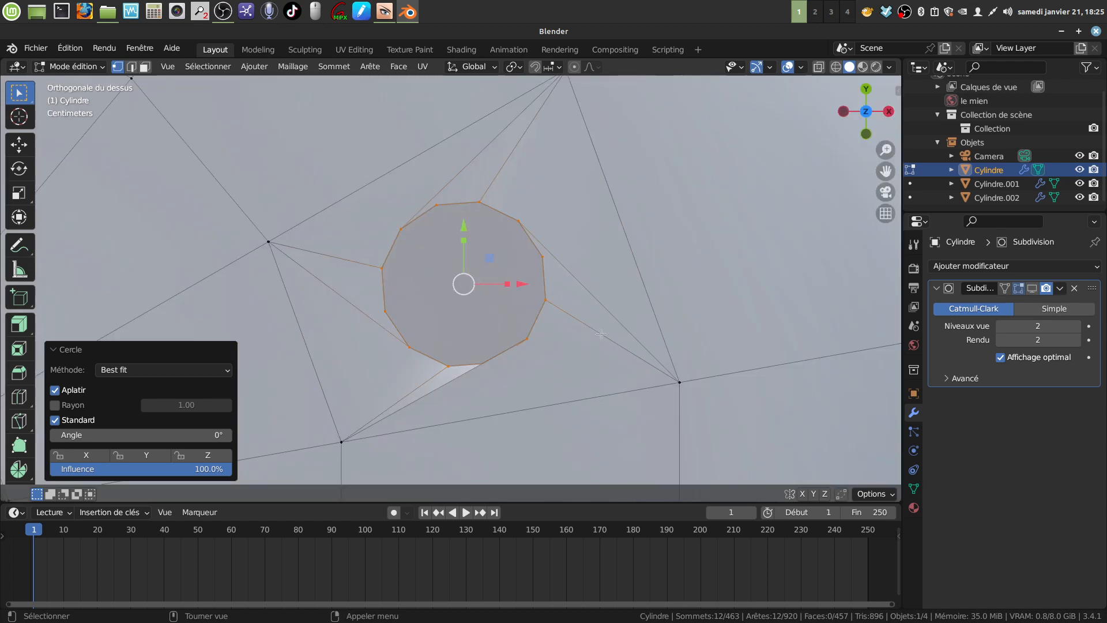
key(r)
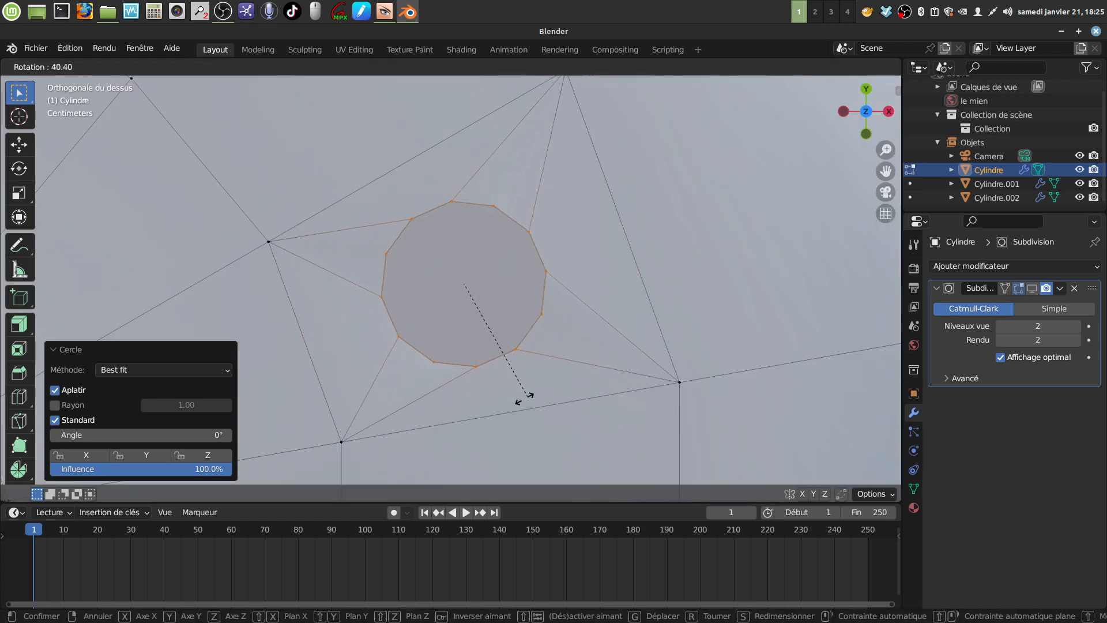
click(508, 395)
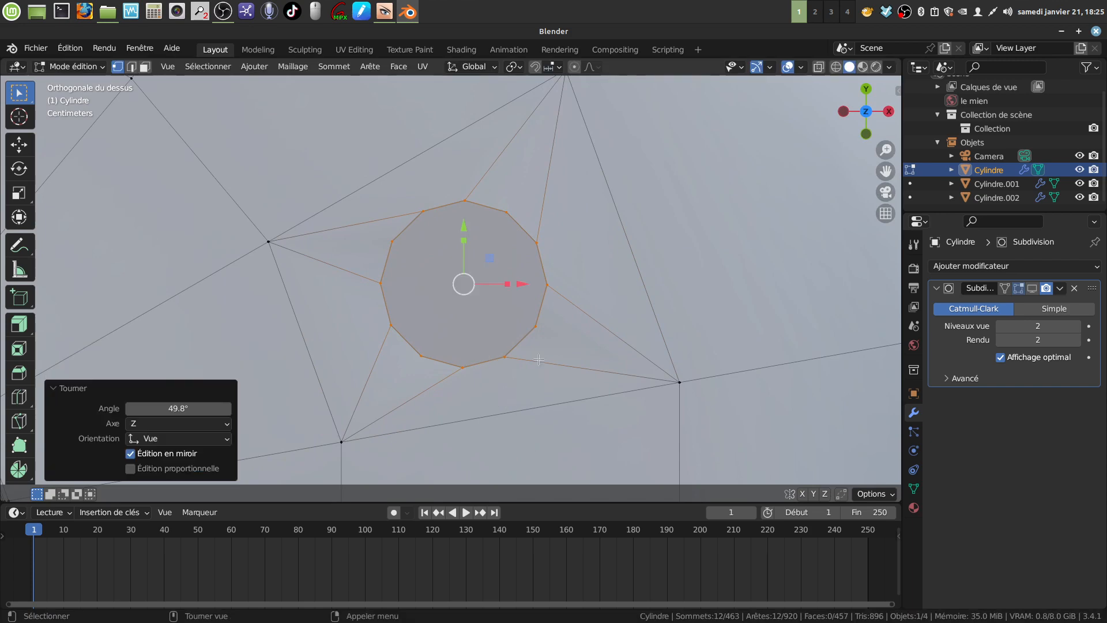
Leave Edit Mode and show the subdivision in the viewport to inspect the round opening from the side.
key(Tab)
middle_drag(582, 393, 595, 278)
click(1033, 289)
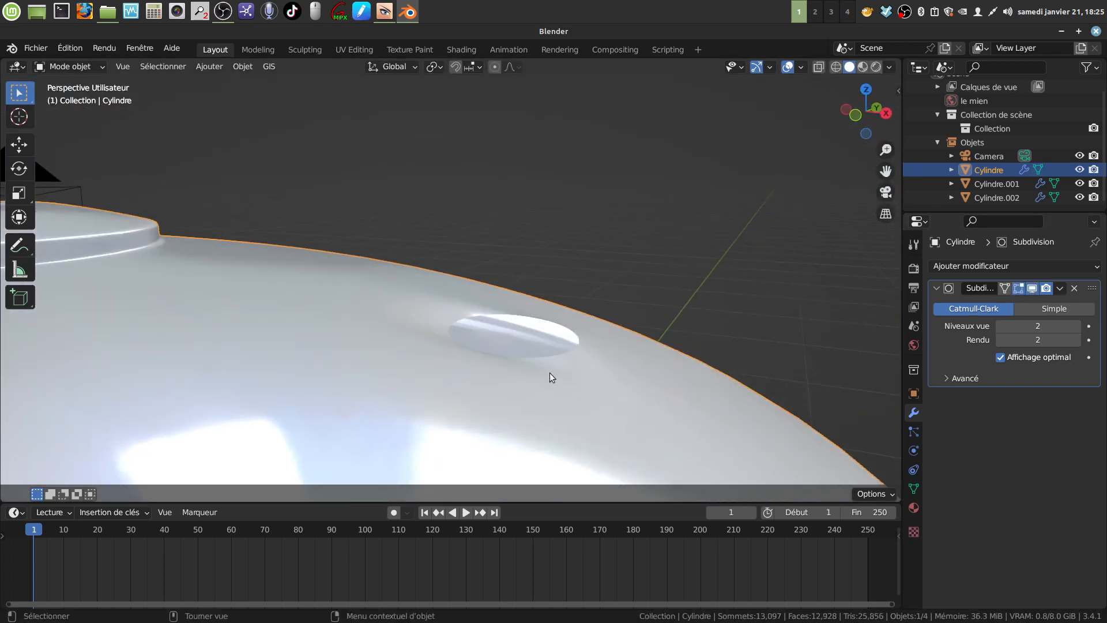
middle_drag(549, 374, 542, 333)
In Edit Mode, tilt the opening's circular border about 11° in front view along the dome's slope and raise it about 0.0069 m in Z.
key(Tab)
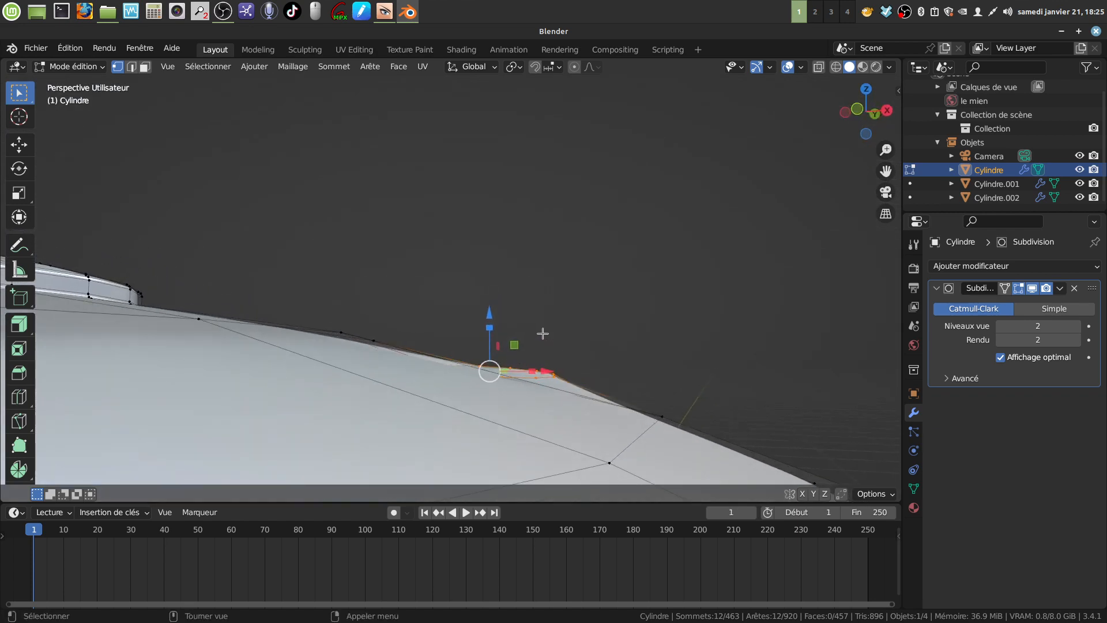
key(KP_1)
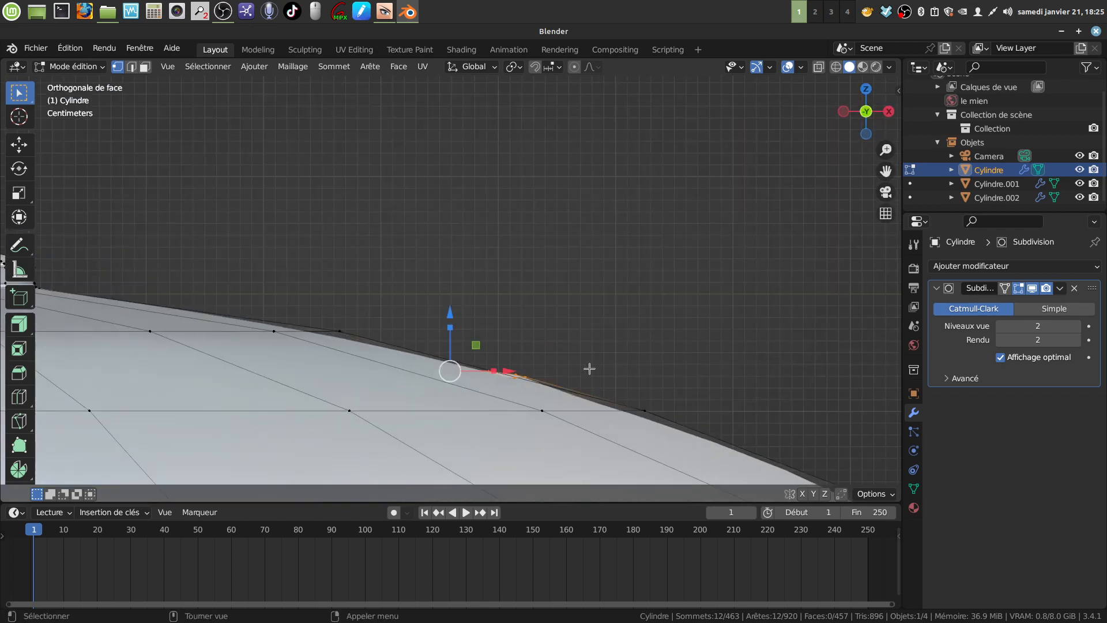
key(alt+z)
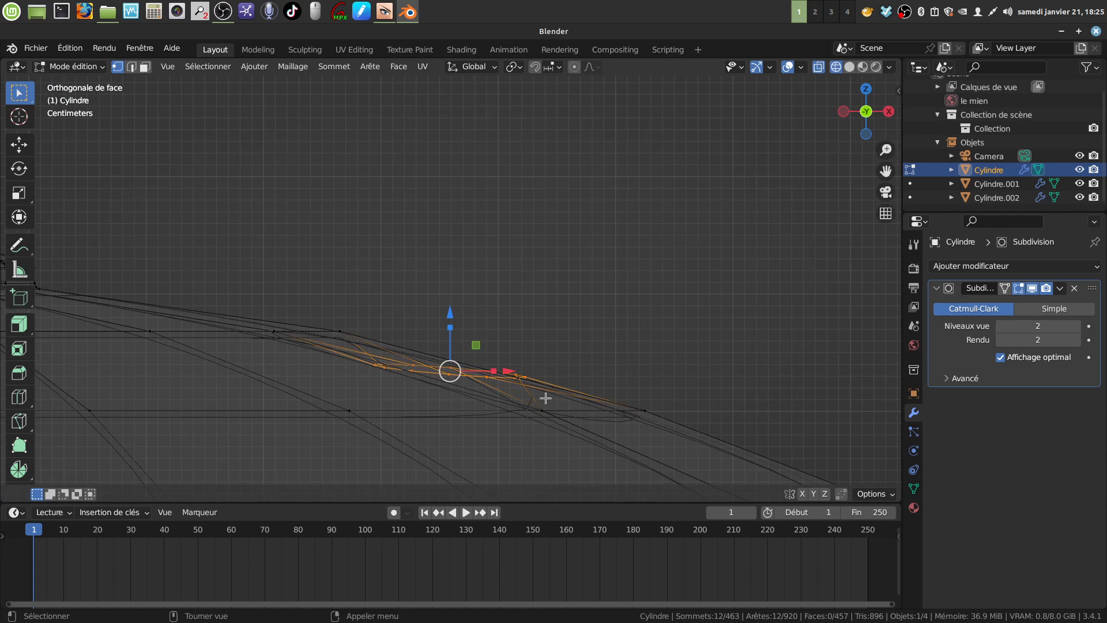
key(r)
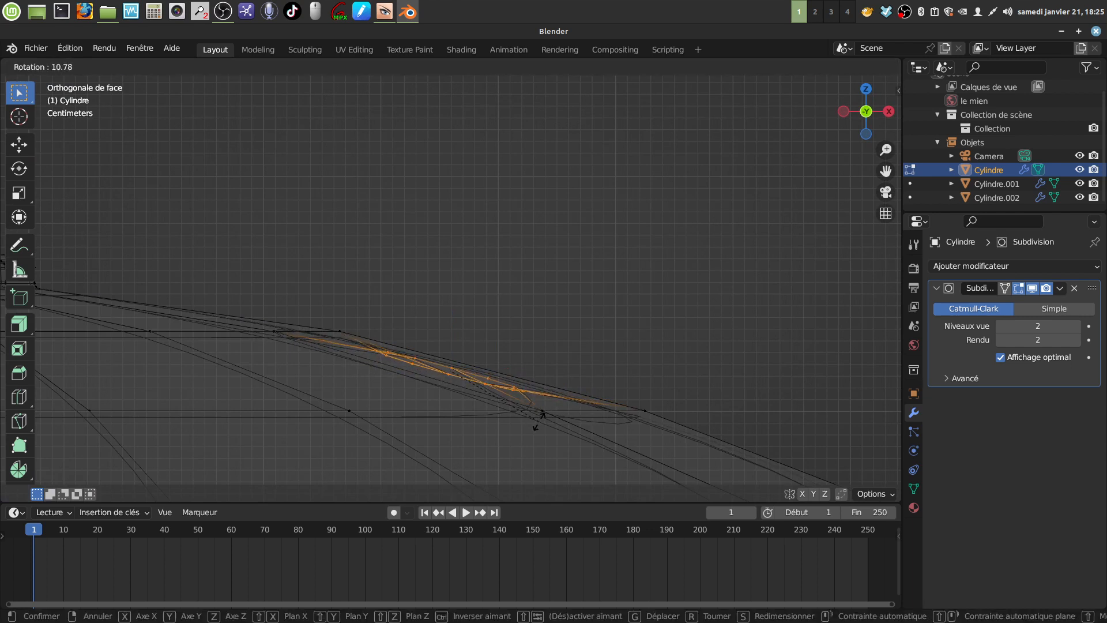
click(540, 420)
drag(447, 314, 509, 316)
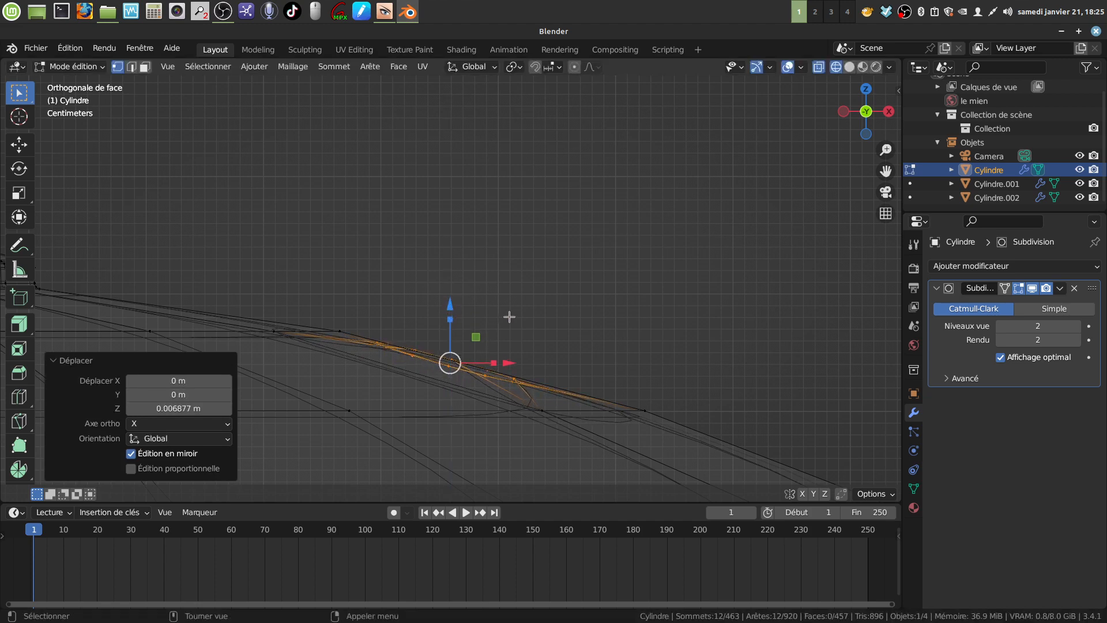
Return to solid shading, rotate the circular border 6.58° as seen from the side and lower it about 0.005 m in Z.
key(shift+z)
mouse_move(510, 317)
middle_down()
mouse_move(475, 363)
mouse_move(440, 365)
mouse_move(440, 375)
mouse_move(379, 292)
mouse_move(422, 305)
middle_up()
key(r)
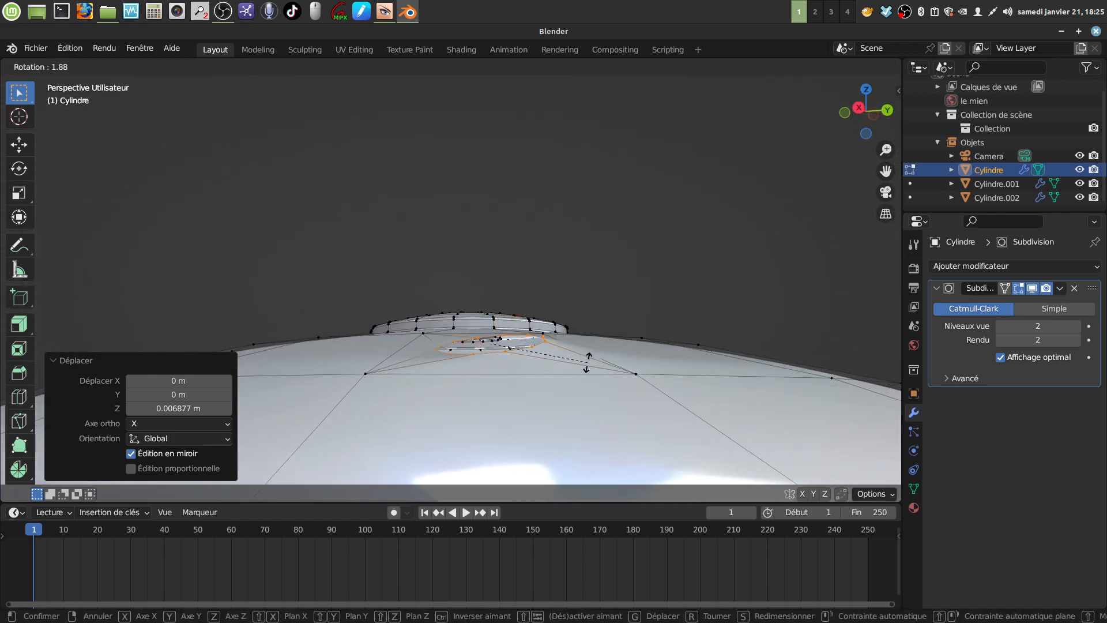
click(583, 369)
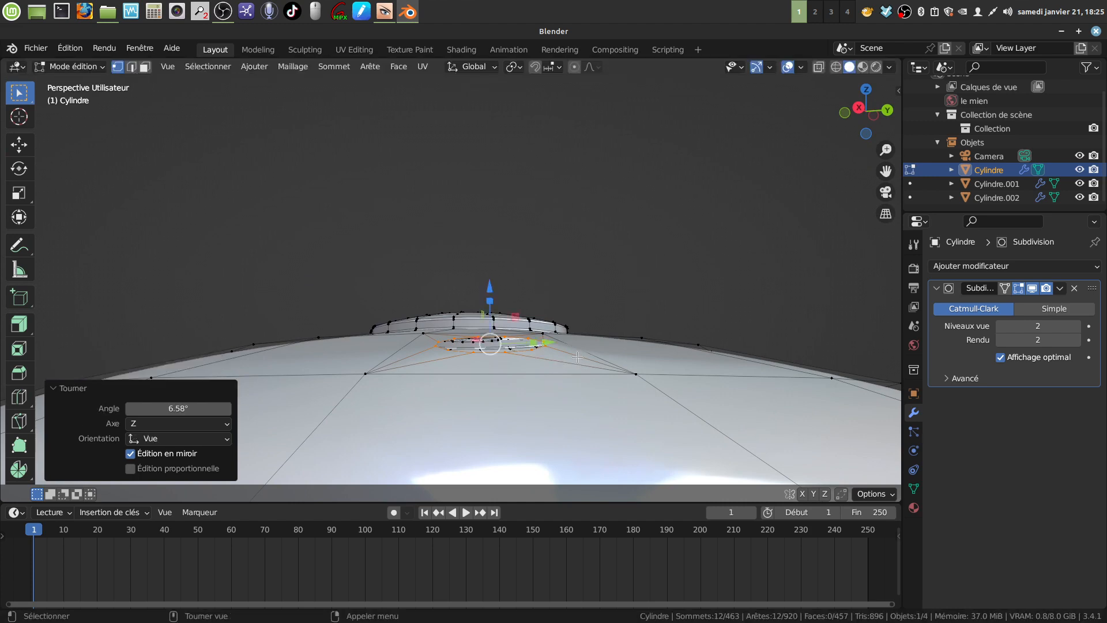
middle_drag(582, 369, 715, 361)
drag(542, 292, 543, 293)
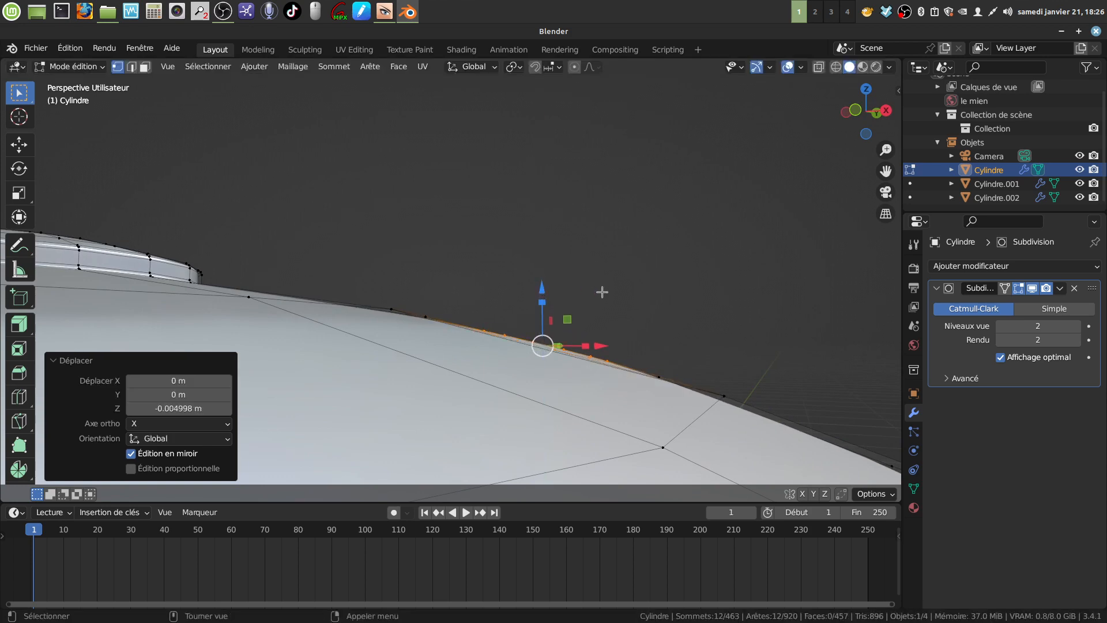
Level the circular border with a further 1.76° side-on rotation and lower it about 0.0007 m in Z.
middle_drag(542, 292, 447, 274)
key(r)
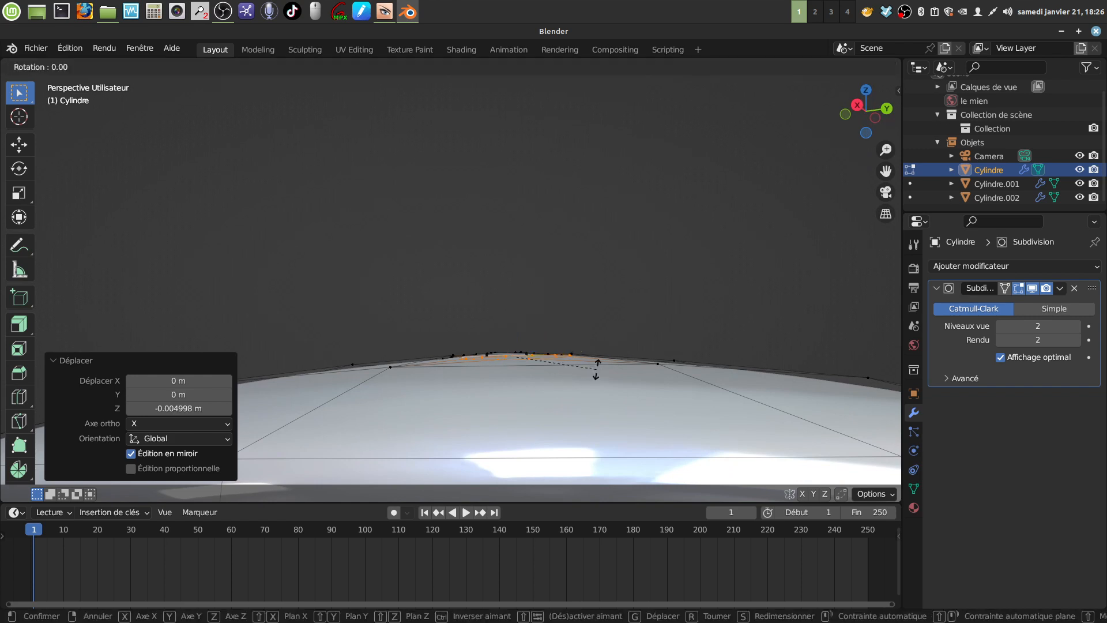
click(595, 373)
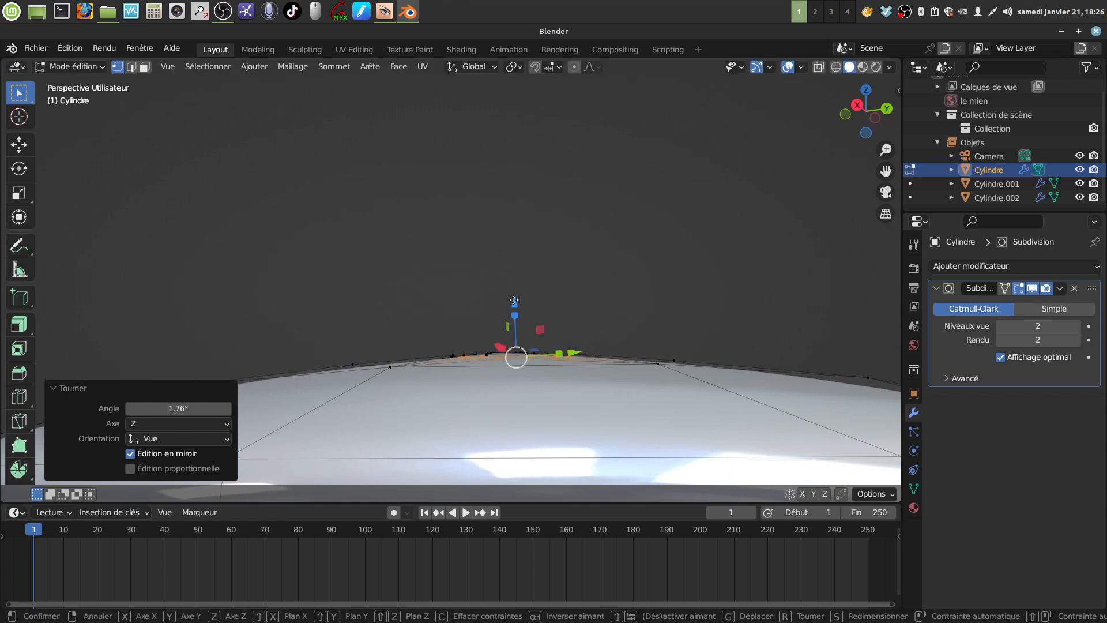
drag(514, 306, 514, 300)
middle_drag(577, 332, 548, 349)
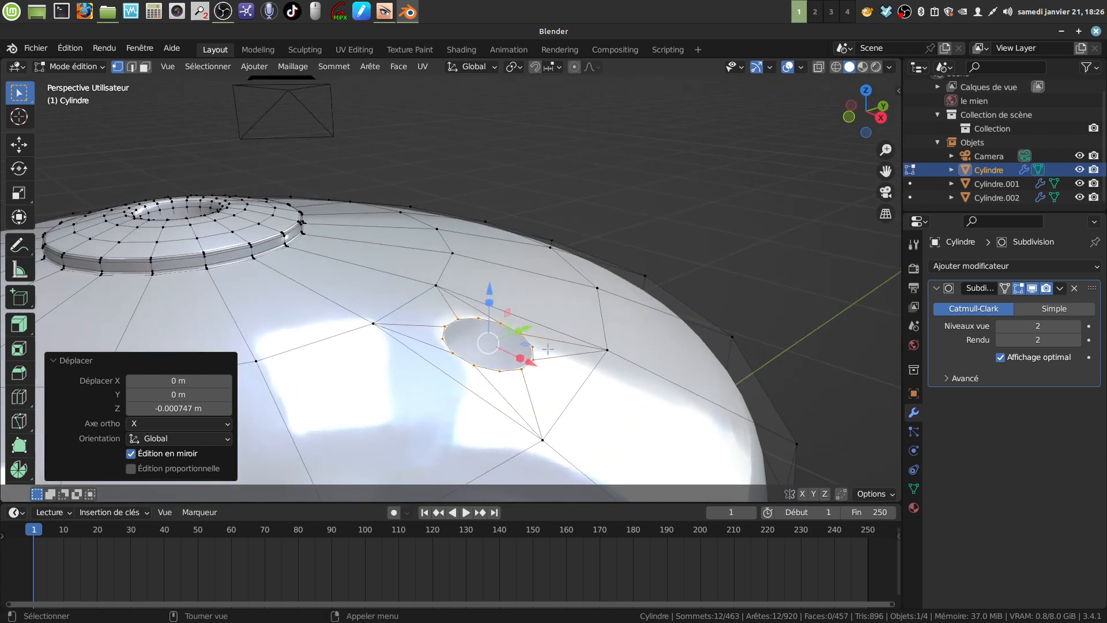
Fill the circular opening with a face and leave Edit Mode to check the smoothed dome.
key(f)
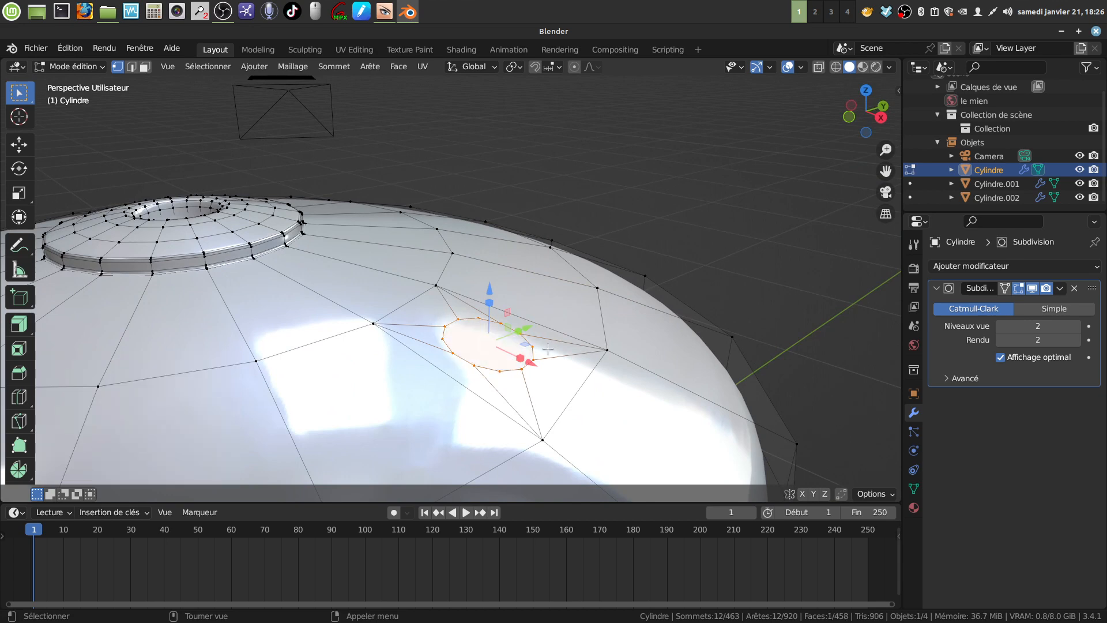
middle_drag(493, 309, 613, 284)
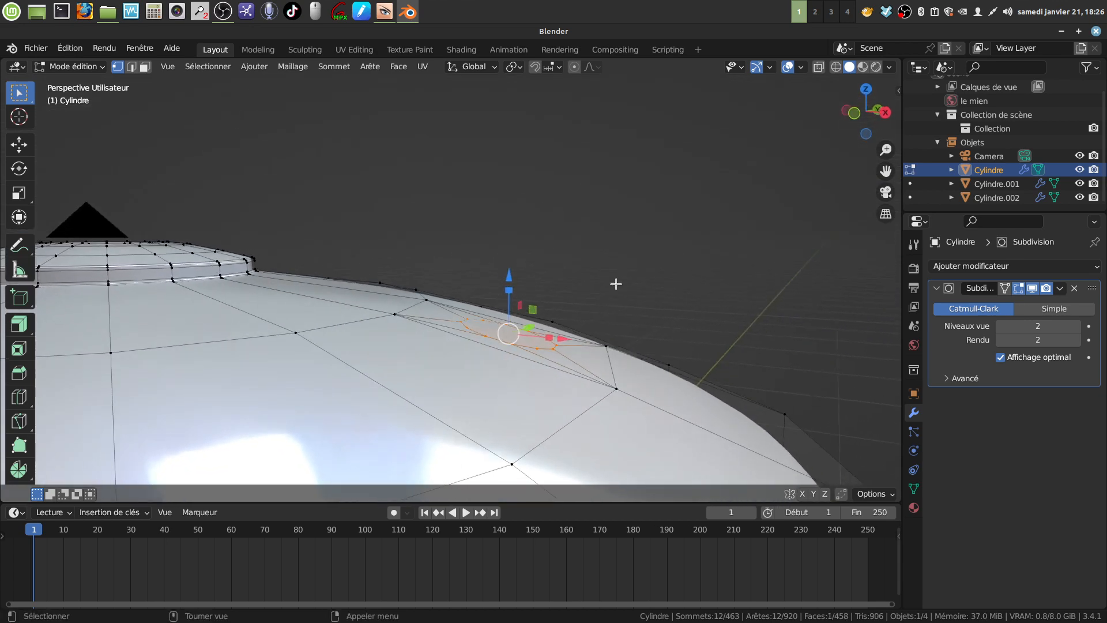
middle_drag(601, 243, 590, 252)
key(Tab)
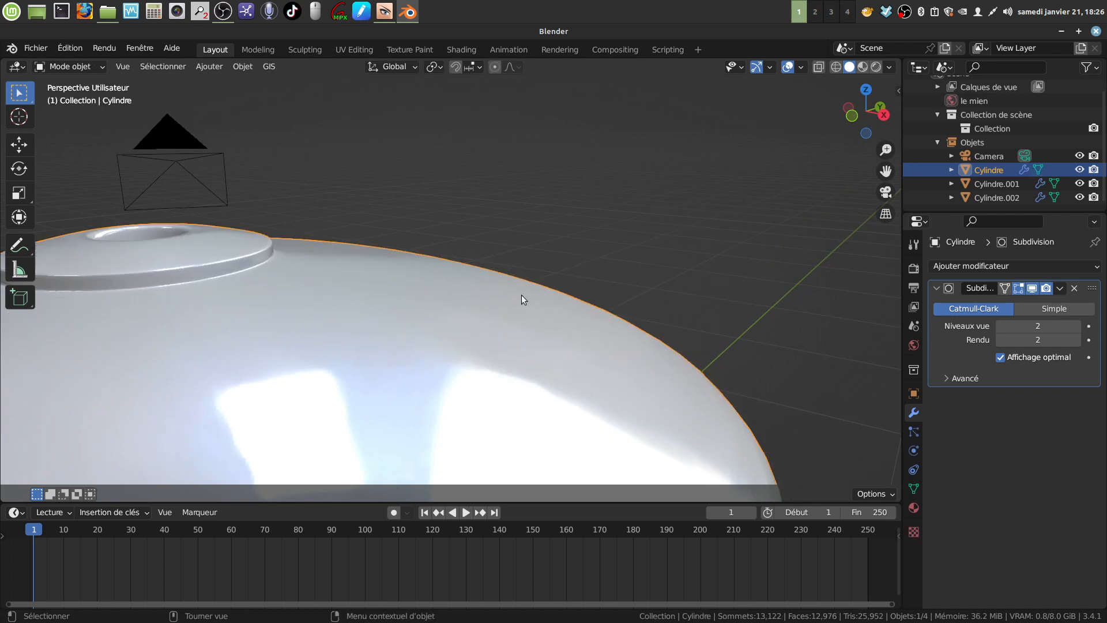
In face selection of Edit Mode, select only the round filled face and set the transform orientation to Normal.
key(Tab)
click(144, 66)
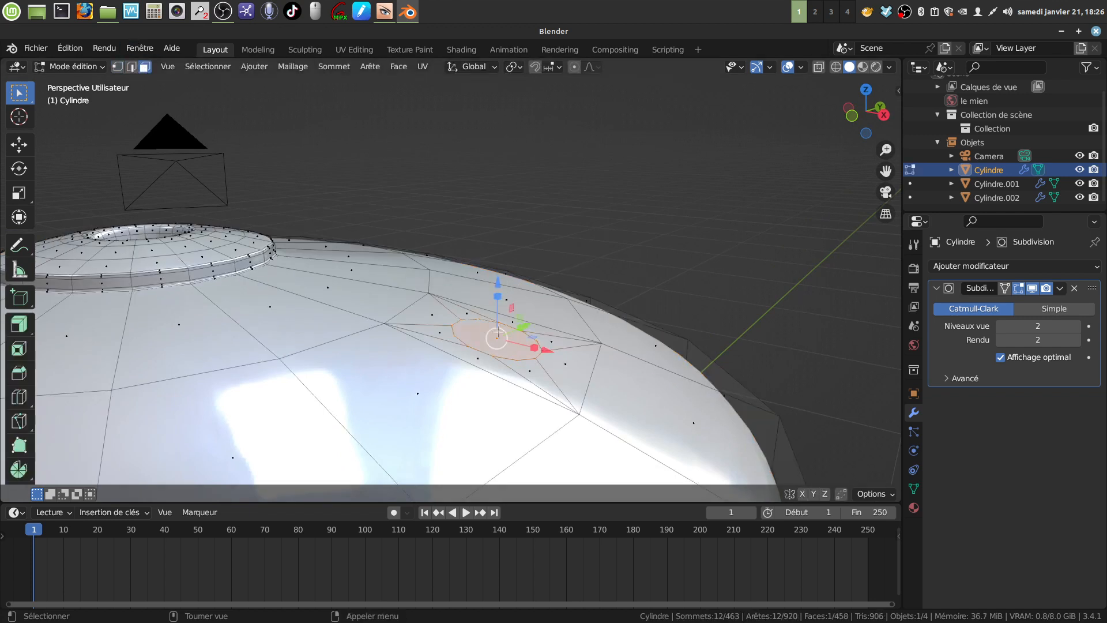
key(alt+a)
click(510, 342)
click(473, 66)
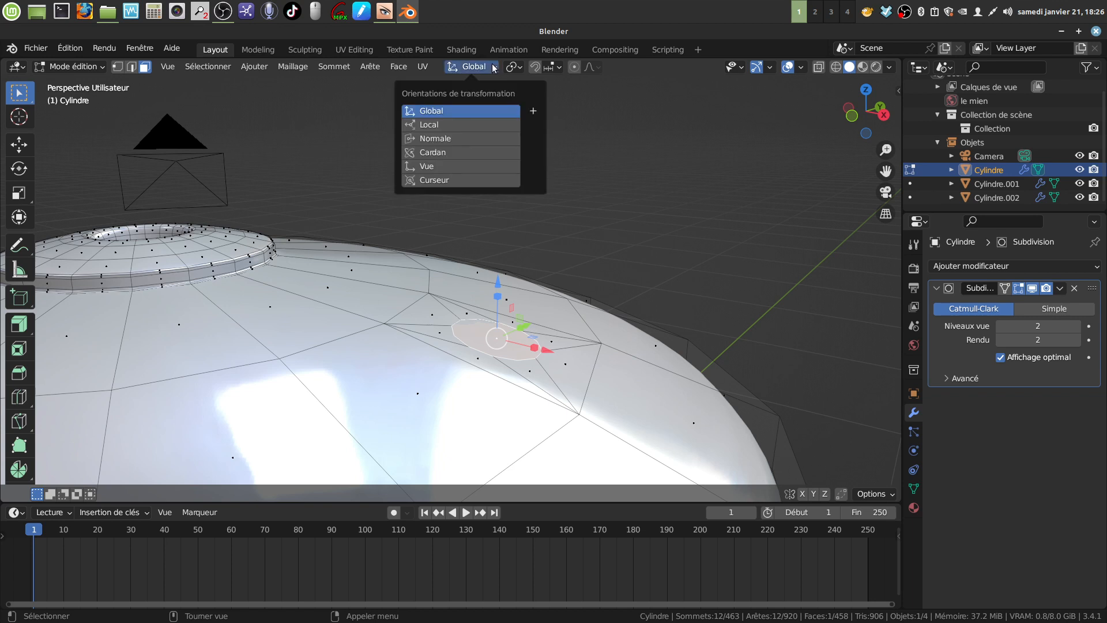
click(462, 138)
Extrude the round face outward along its normal into a short collar, delete its cap face, and check the smoothed result.
middle_drag(519, 261, 511, 328)
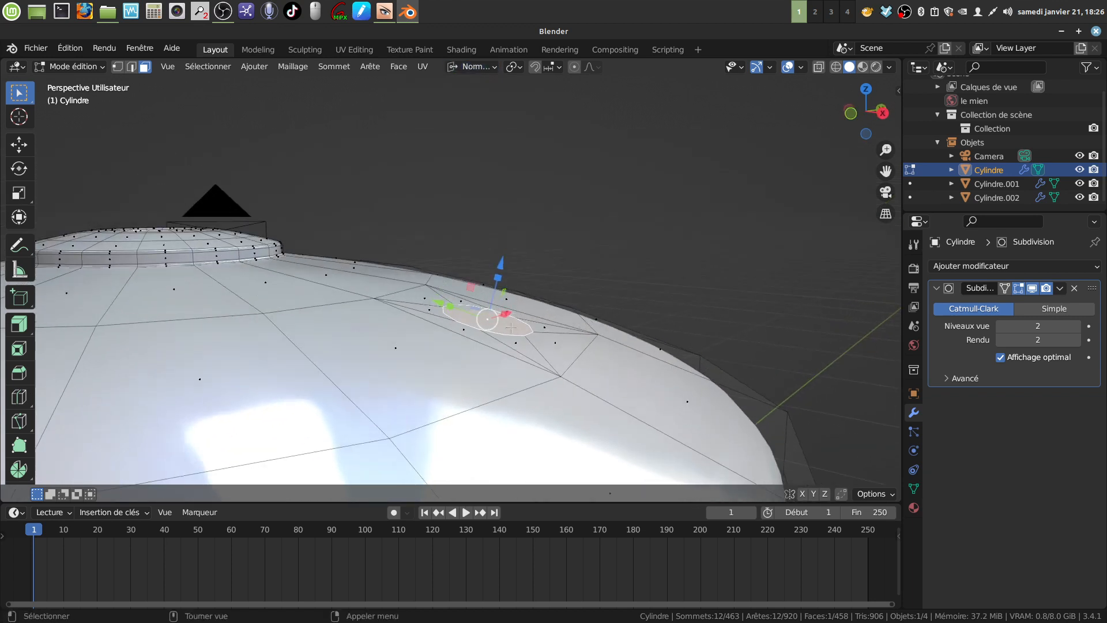
key(e)
right_click(591, 264)
drag(502, 263, 510, 245)
middle_drag(551, 257, 527, 341)
key(x)
click(518, 245)
key(Tab)
key(Tab)
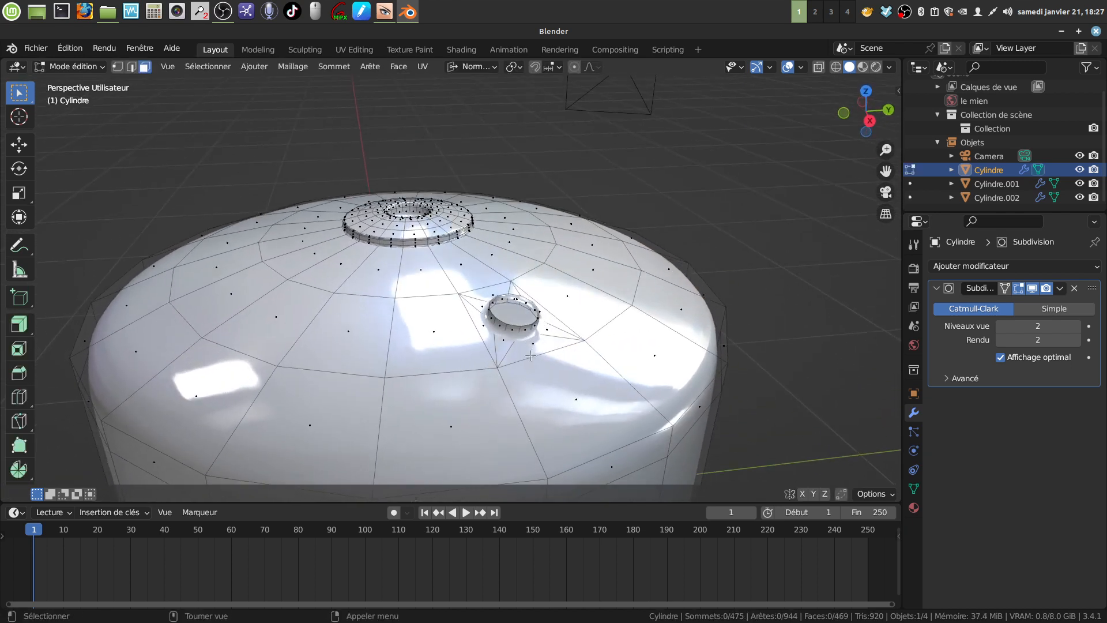
scroll(531, 348, up, 1)
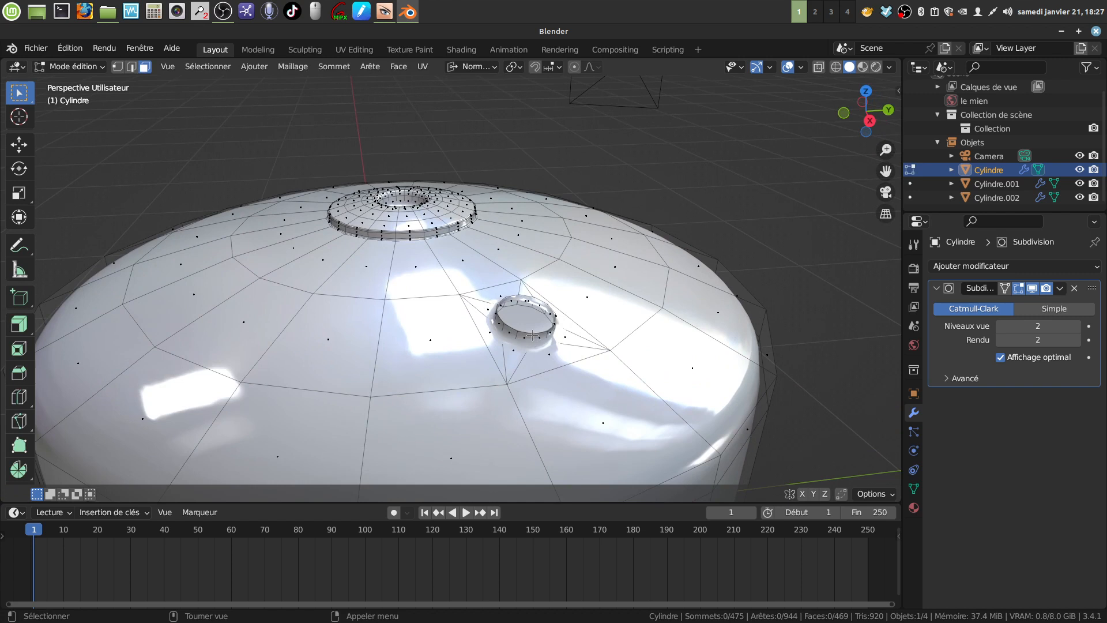
In edge selection, select the collar's upper and lower edge loops and hide the subdivision in the viewport.
click(131, 68)
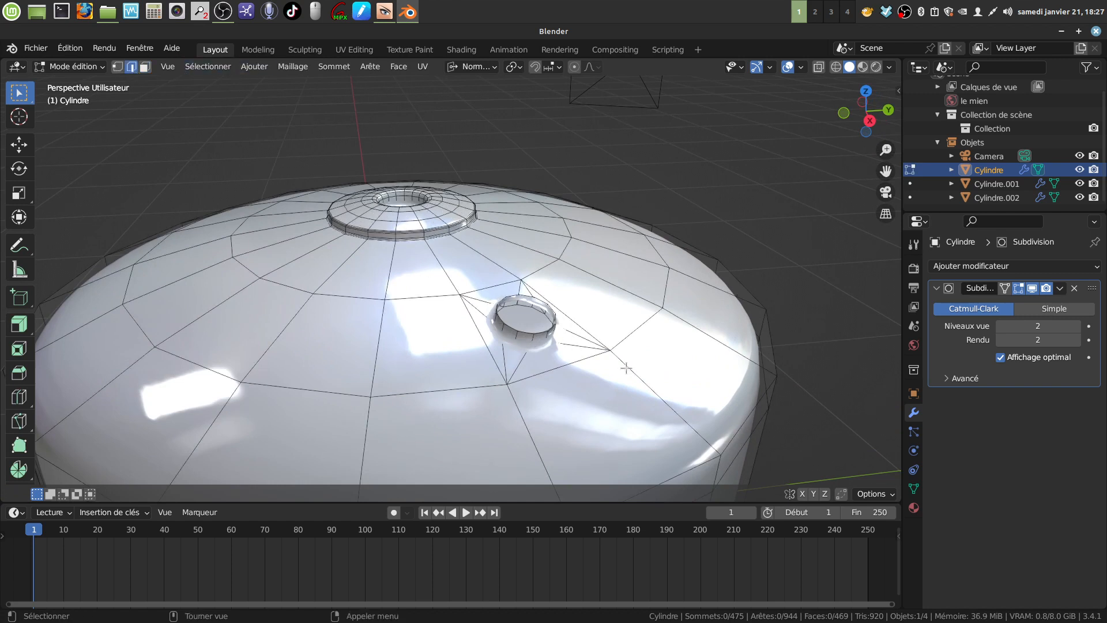
scroll(580, 360, up, 2)
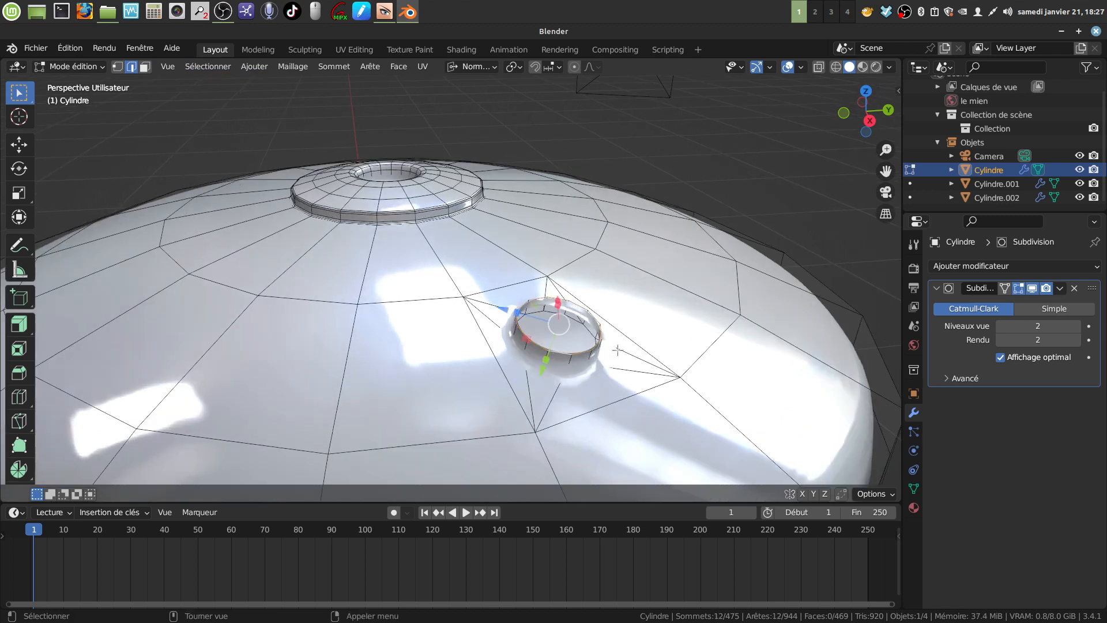
click(1033, 288)
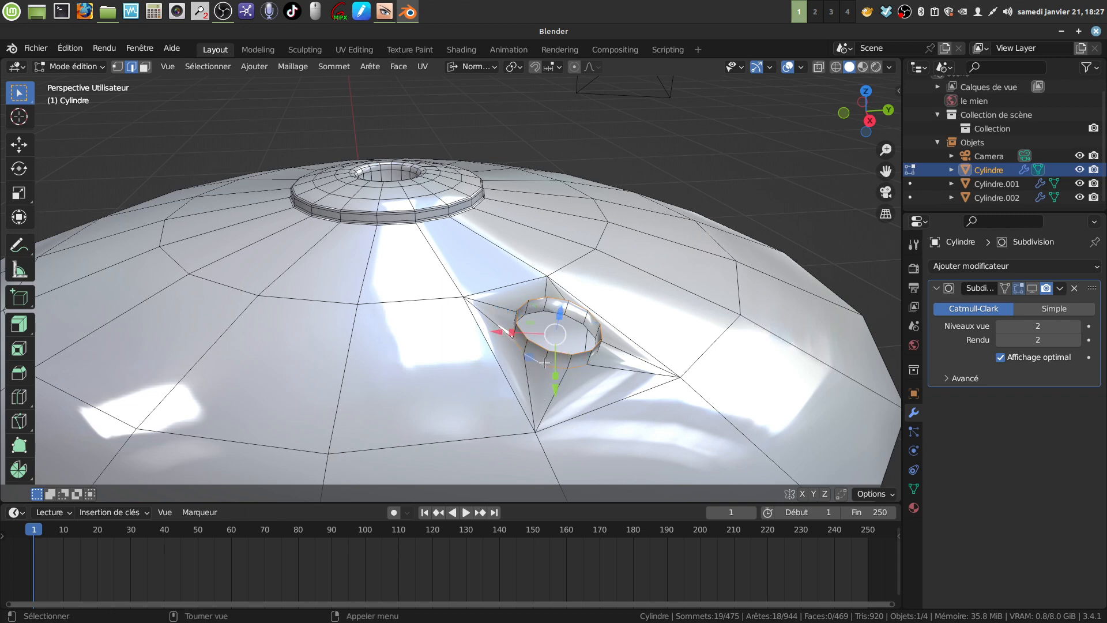
middle_drag(544, 363, 532, 144)
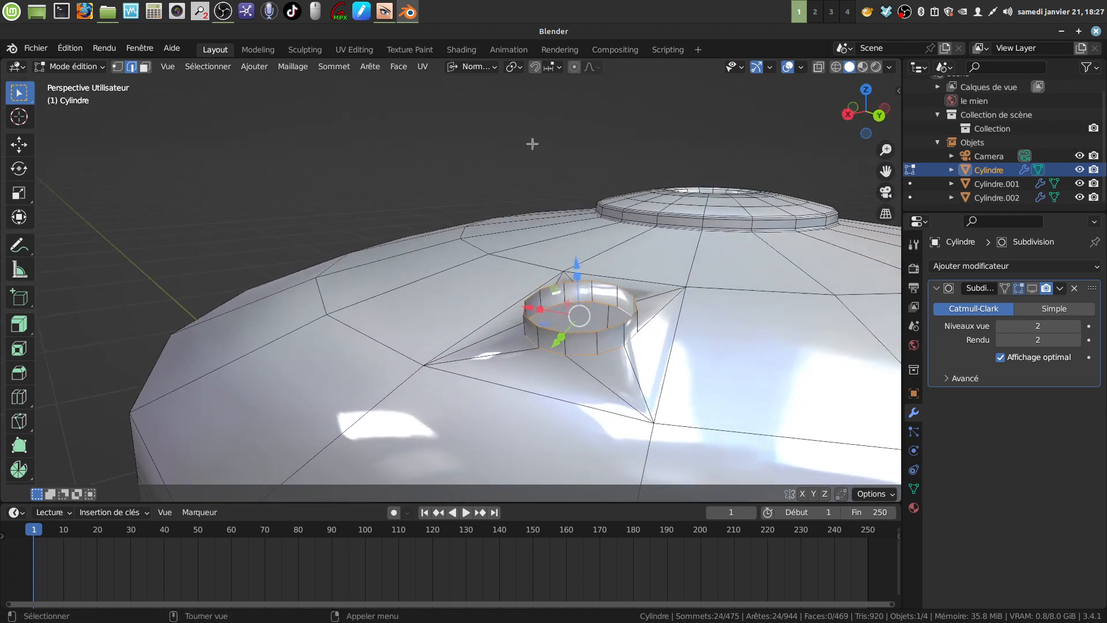
Set the pivot point to individual origins and scale both collar edge loops by 1.365.
click(494, 67)
click(521, 64)
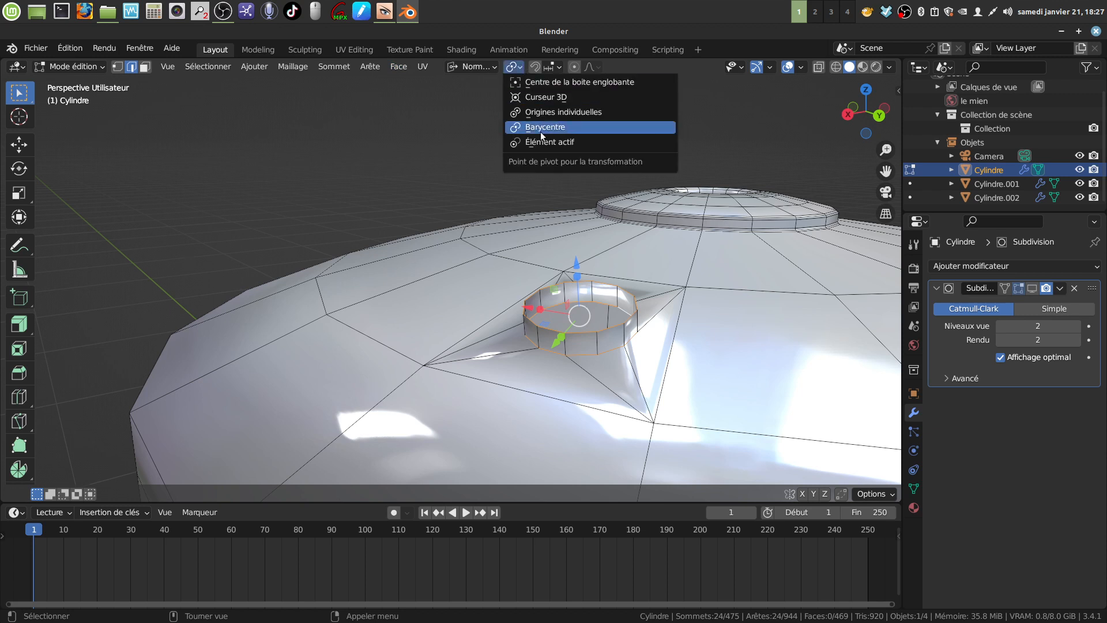
click(556, 111)
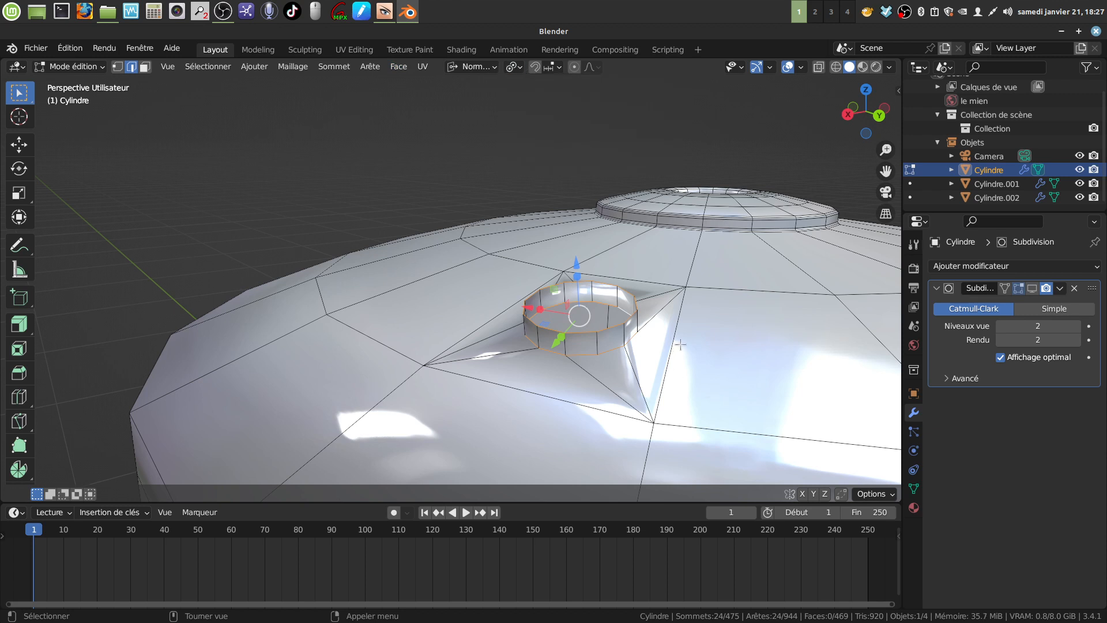
key(s)
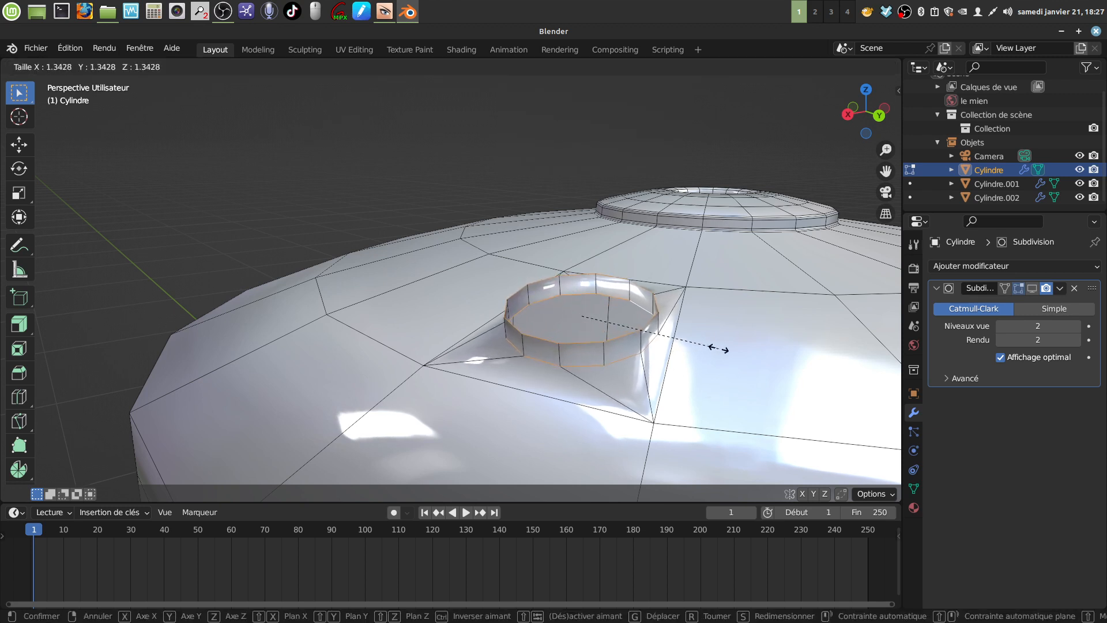
click(720, 349)
middle_drag(720, 348, 677, 330)
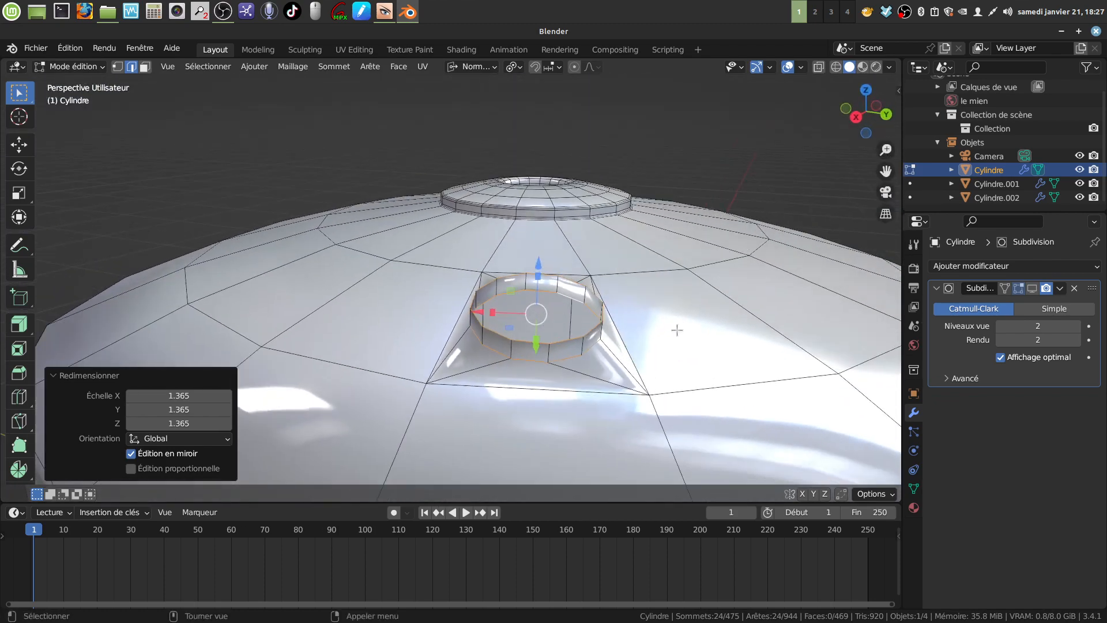
Show the subdivision in the viewport, leave Edit Mode and inspect the widened collar on the dome from several angles.
click(1032, 288)
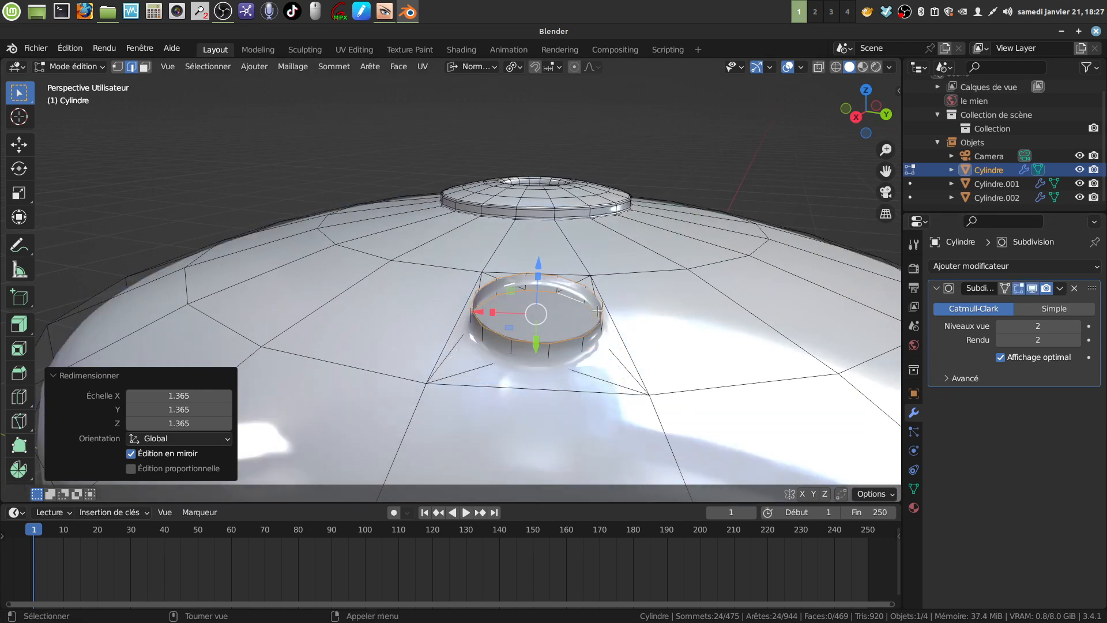
scroll(598, 312, down, 4)
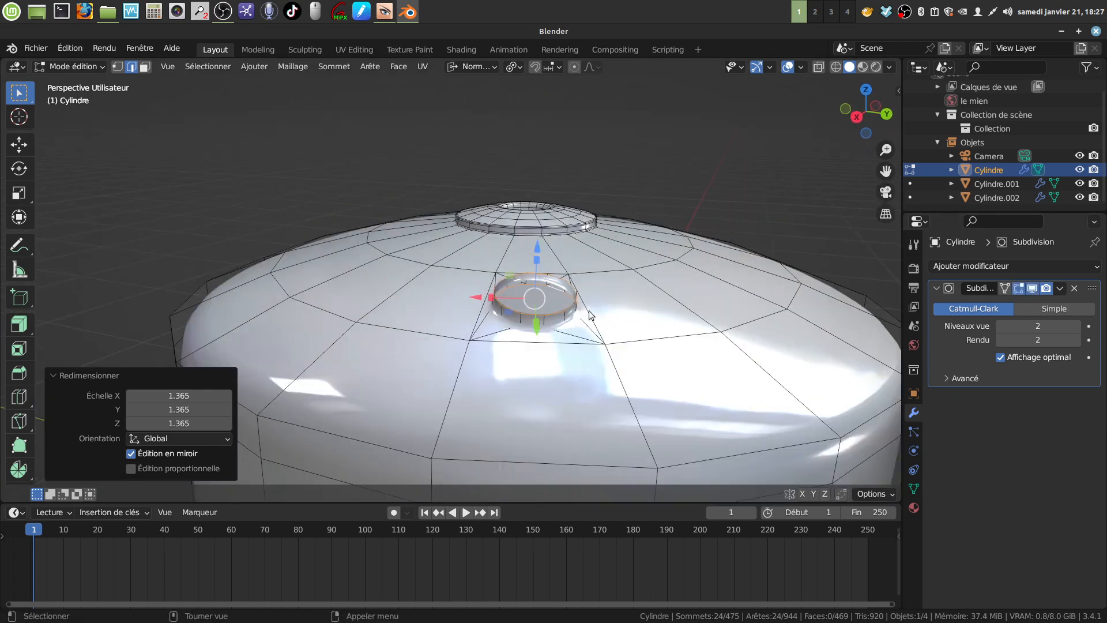
key(Tab)
mouse_move(591, 315)
middle_down()
mouse_move(573, 330)
mouse_move(671, 310)
mouse_move(624, 350)
mouse_move(609, 389)
mouse_move(621, 327)
mouse_move(586, 314)
mouse_move(582, 267)
mouse_move(566, 313)
mouse_move(596, 306)
middle_up()
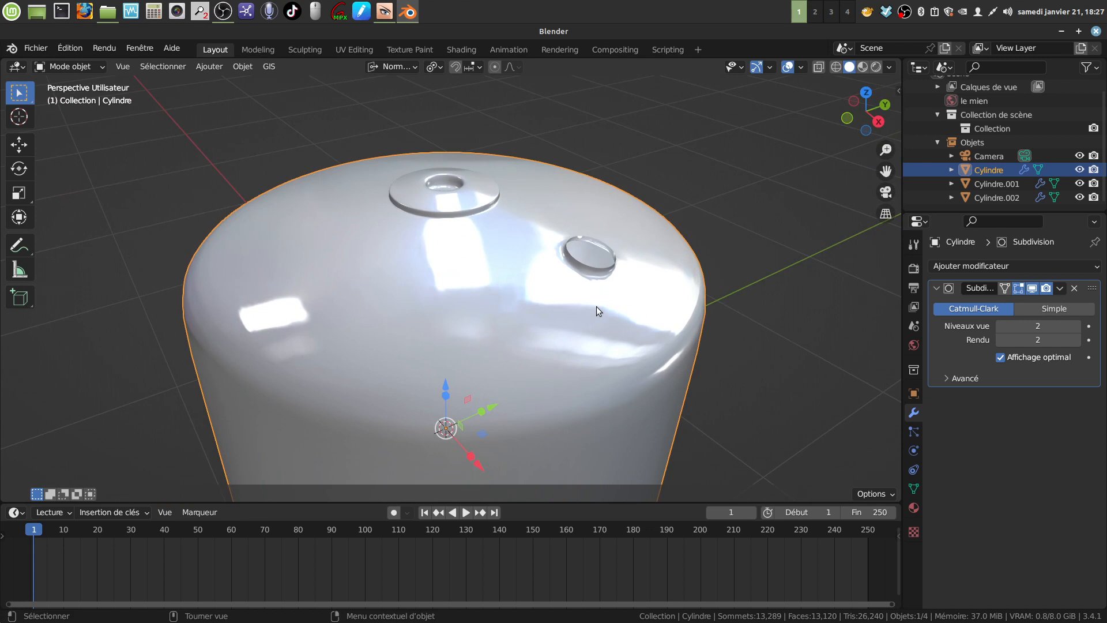
middle_drag(597, 306, 549, 293)
middle_drag(546, 195, 565, 256)
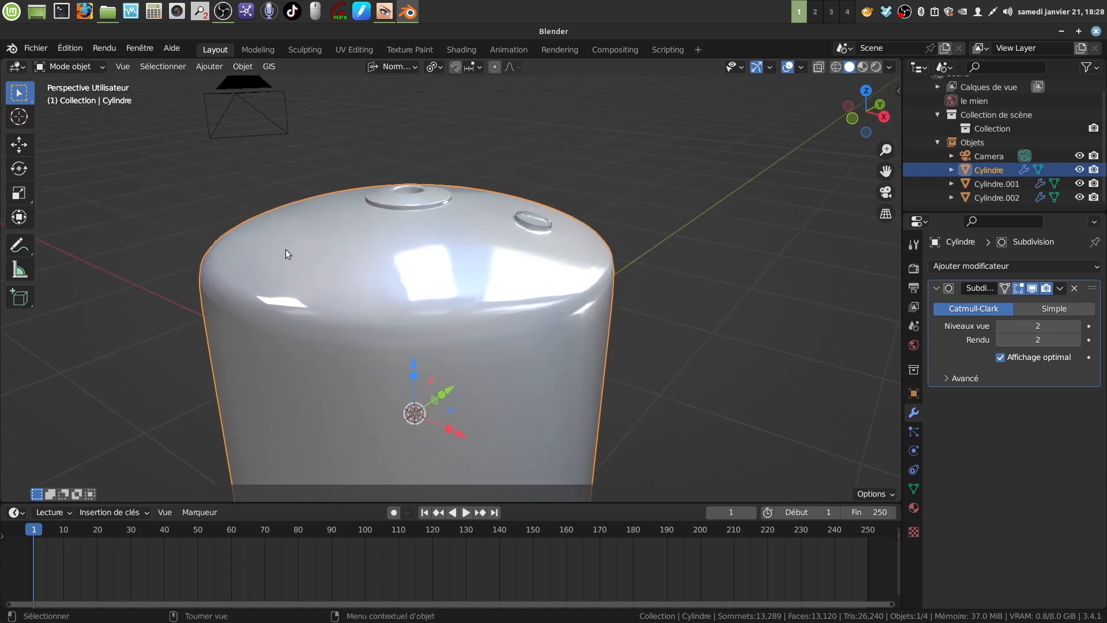
mouse_move(482, 265)
middle_down()
mouse_move(494, 264)
mouse_move(458, 265)
mouse_move(535, 290)
mouse_move(456, 293)
mouse_move(459, 309)
mouse_move(441, 293)
mouse_move(469, 275)
mouse_move(435, 296)
mouse_move(448, 290)
mouse_move(438, 272)
mouse_move(455, 271)
mouse_move(469, 294)
mouse_move(487, 282)
middle_up()
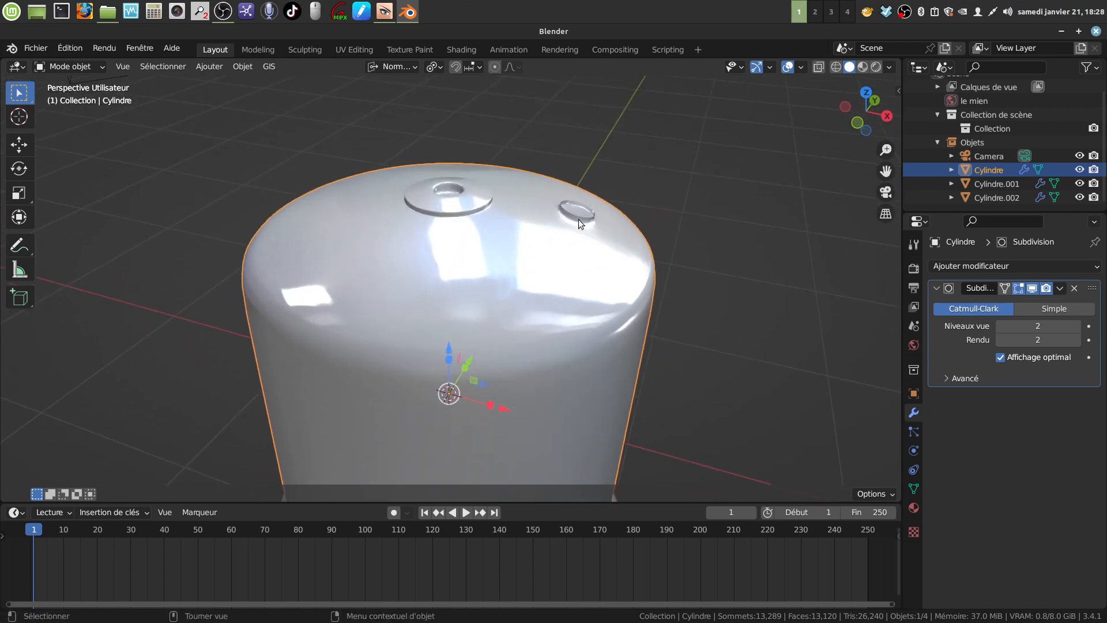
middle_drag(579, 220, 522, 228)
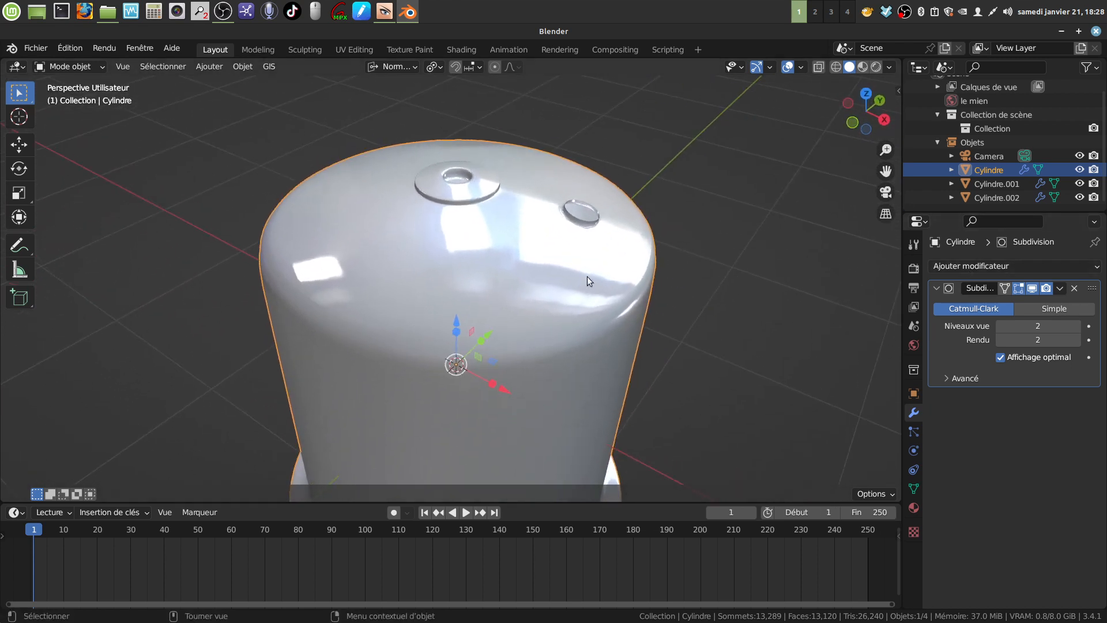
Enter Edit Mode on the domed upper body and hide its subdivision in the viewport to expose the central hole's mesh.
middle_drag(587, 276, 493, 382)
scroll(484, 352, up, 4)
shift+middle_drag(465, 301, 464, 332)
middle_drag(464, 333, 482, 345)
key(Tab)
scroll(469, 305, up, 4)
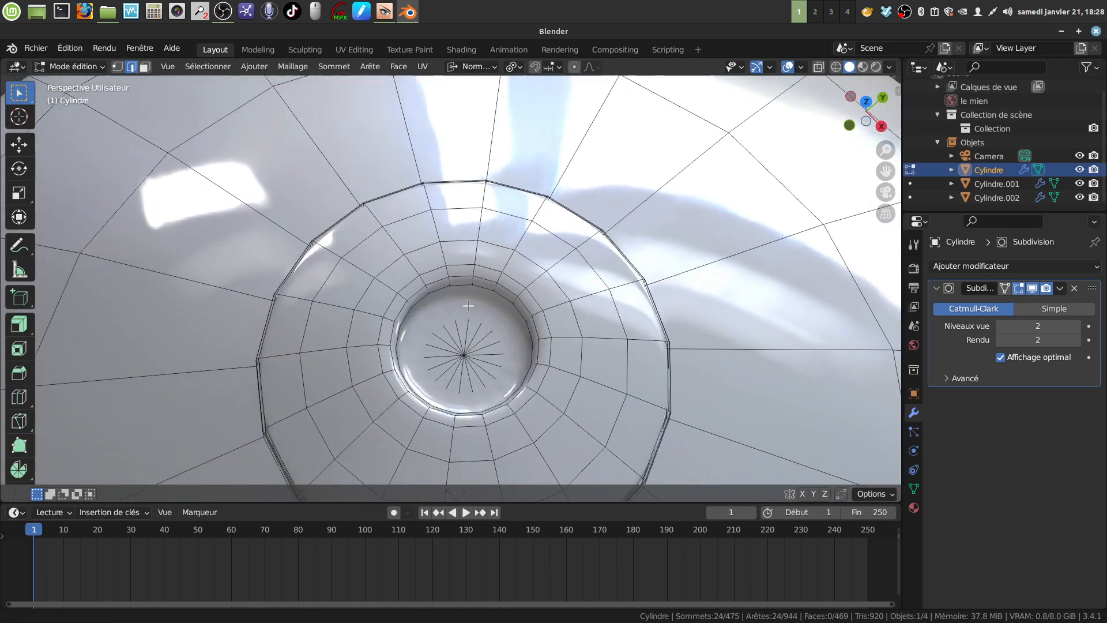
shift+middle_drag(468, 306, 460, 300)
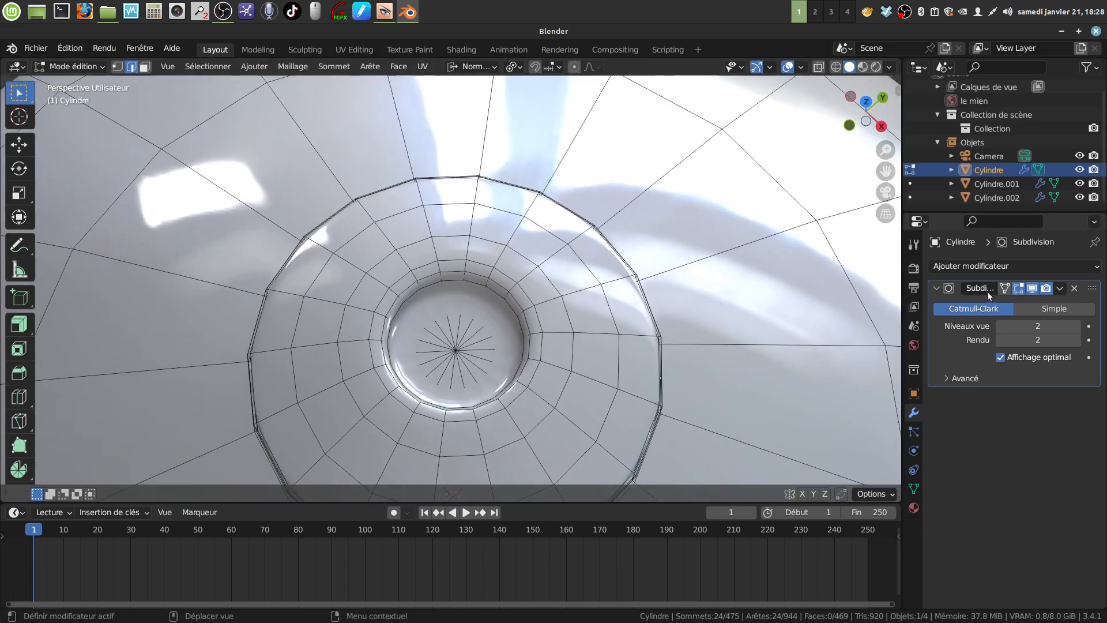
click(1033, 288)
In face selection, select the ring of triangular faces at the bottom of the central hole and delete them.
mouse_move(515, 363)
shift+middle_down()
mouse_move(521, 349)
mouse_move(516, 365)
mouse_move(508, 353)
shift+middle_up()
click(144, 68)
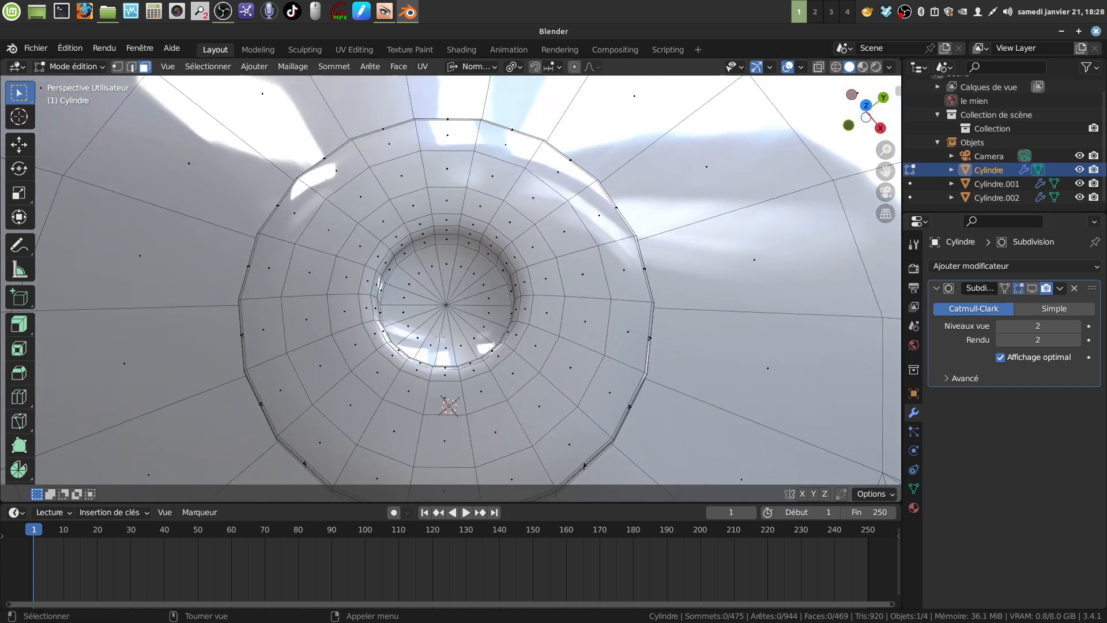
alt+click(450, 294)
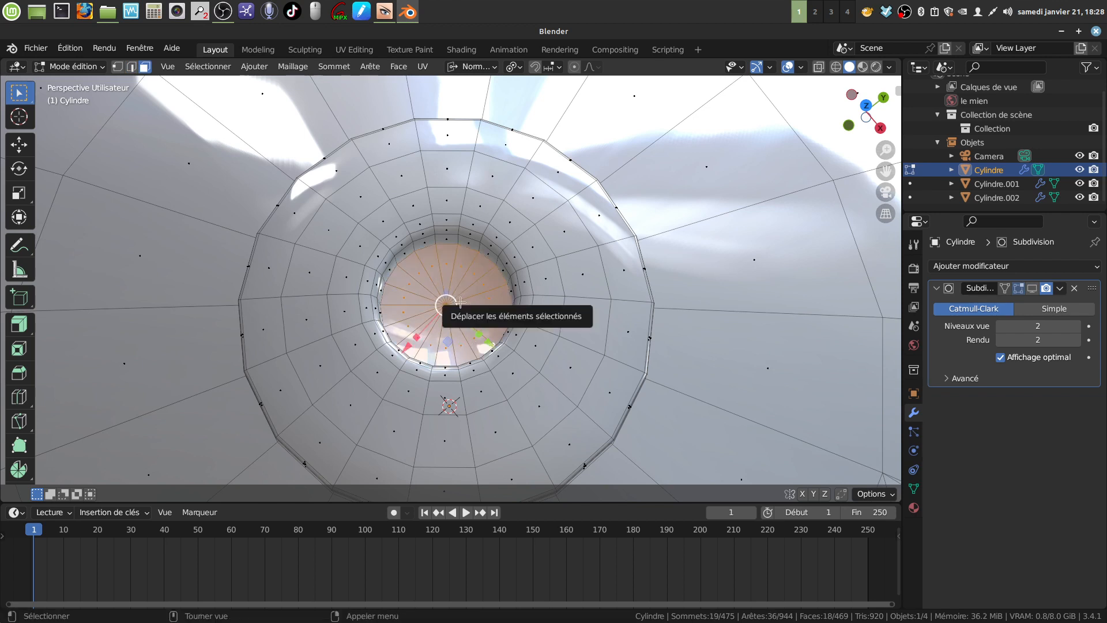
key(x)
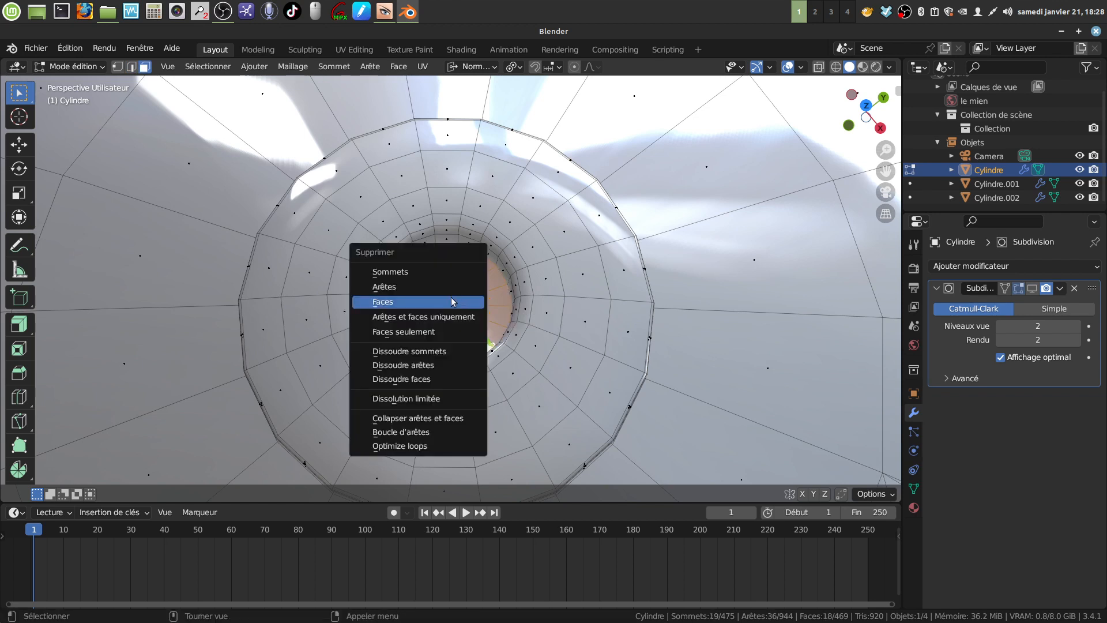
click(420, 305)
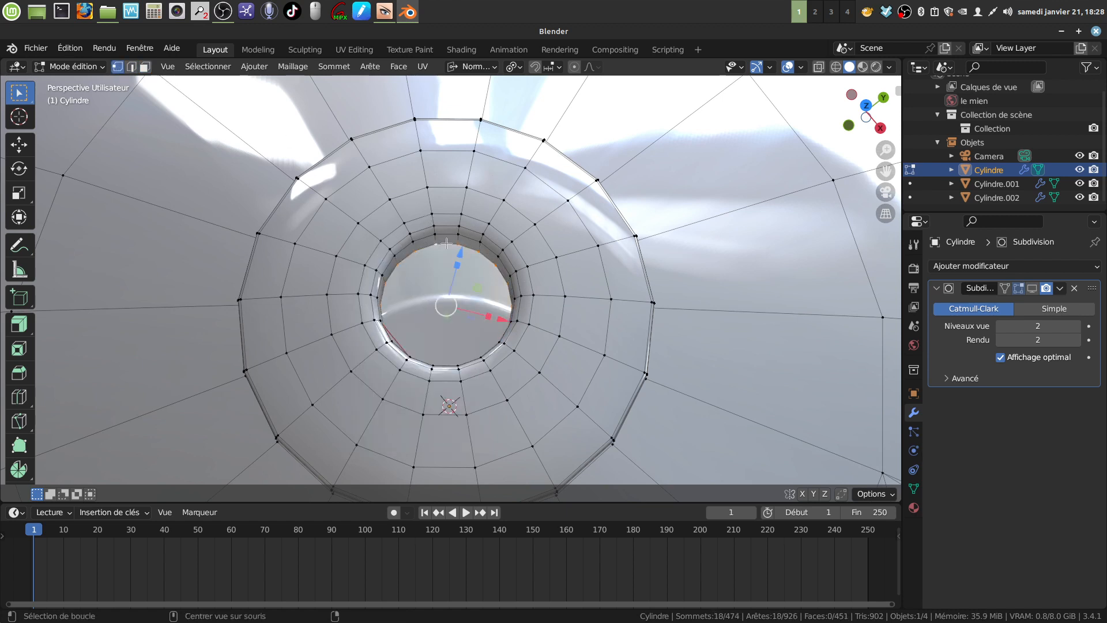
Close the open edge loop at the bottom of the central hole with Grid Fill and leave Edit Mode.
click(398, 66)
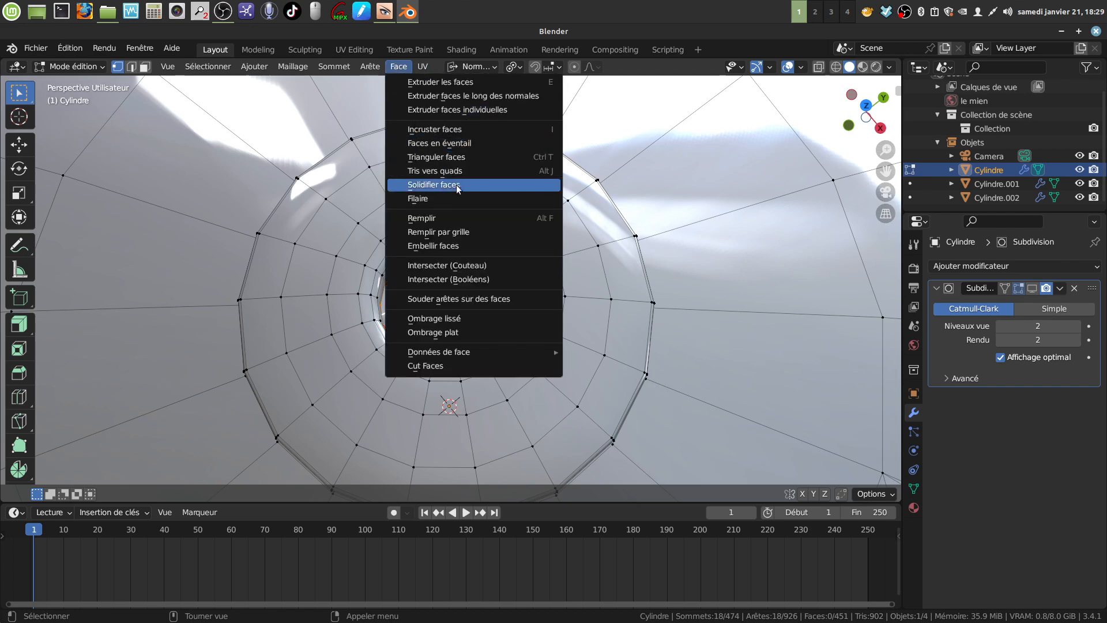
click(469, 230)
middle_drag(481, 301, 489, 286)
key(Tab)
scroll(520, 320, down, 6)
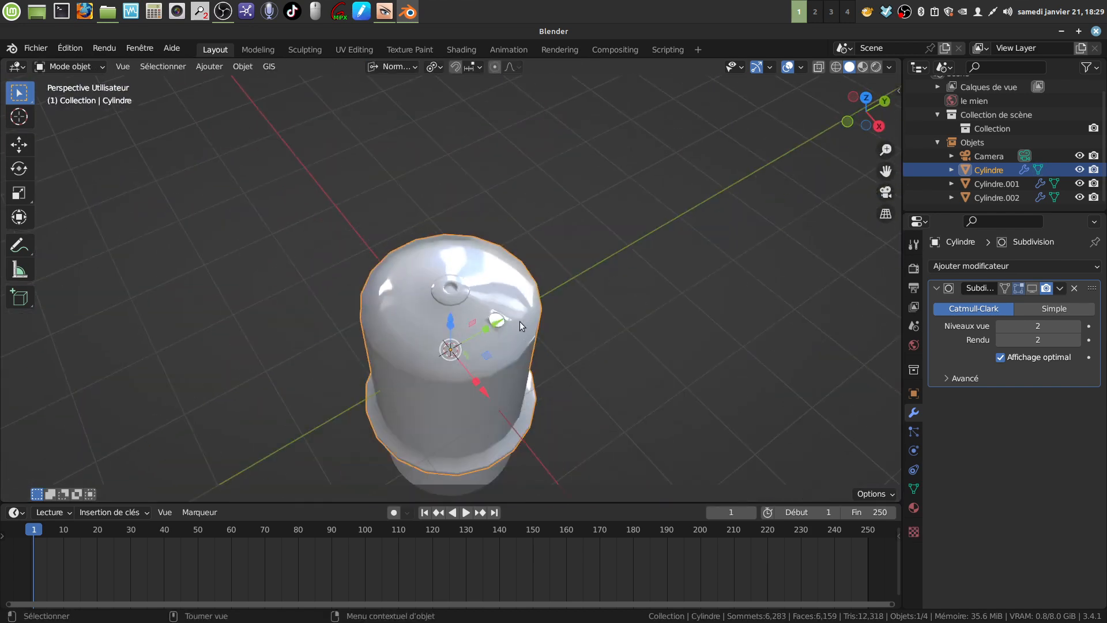
Check the refilled hole on the dome and show the upper body's subdivision in the viewport.
middle_drag(521, 321, 495, 188)
scroll(482, 162, up, 4)
scroll(468, 136, down, 3)
middle_drag(468, 136, 493, 251)
key(Tab)
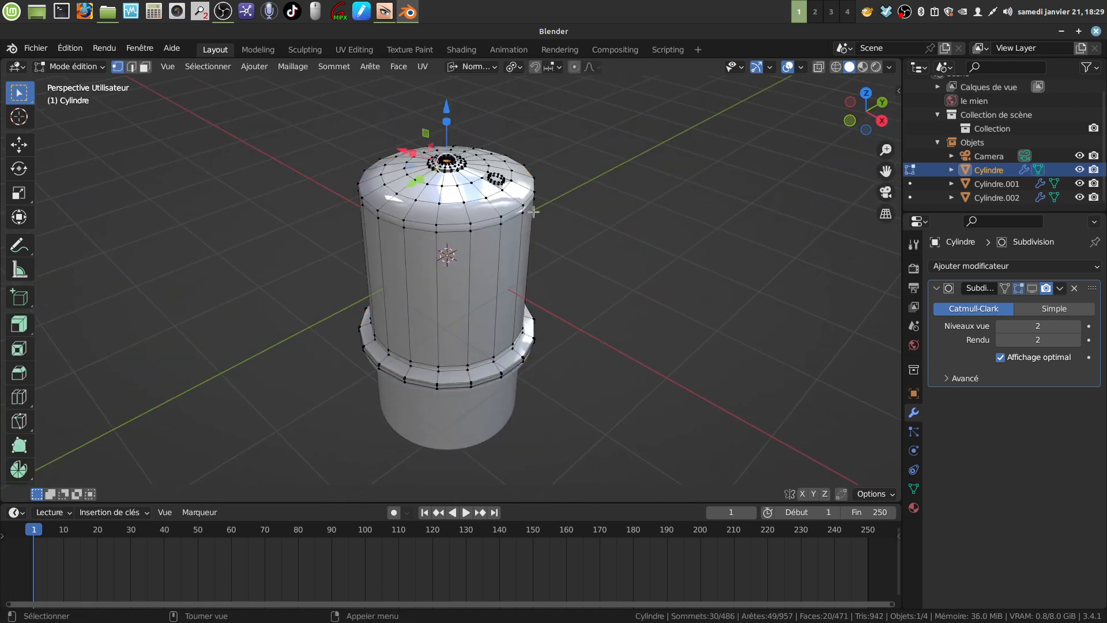
key(Tab)
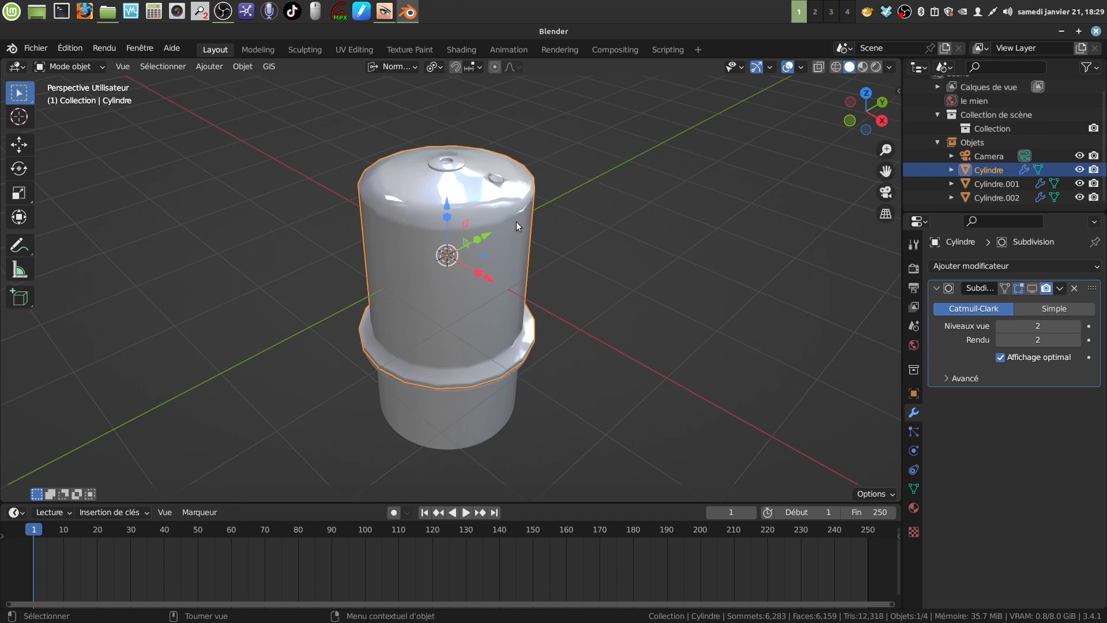
click(1032, 289)
Enter Edit Mode on the lower body and circle-select all the triangular faces of its underside.
middle_drag(514, 213, 496, 316)
click(496, 317)
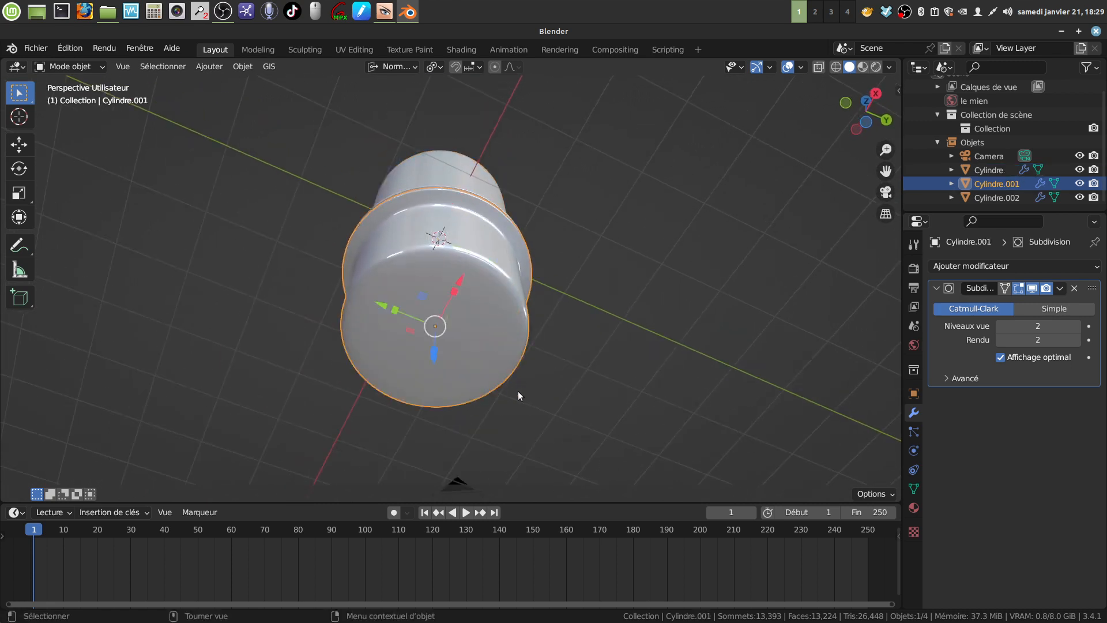
key(Tab)
scroll(529, 411, up, 3)
middle_drag(529, 411, 530, 301)
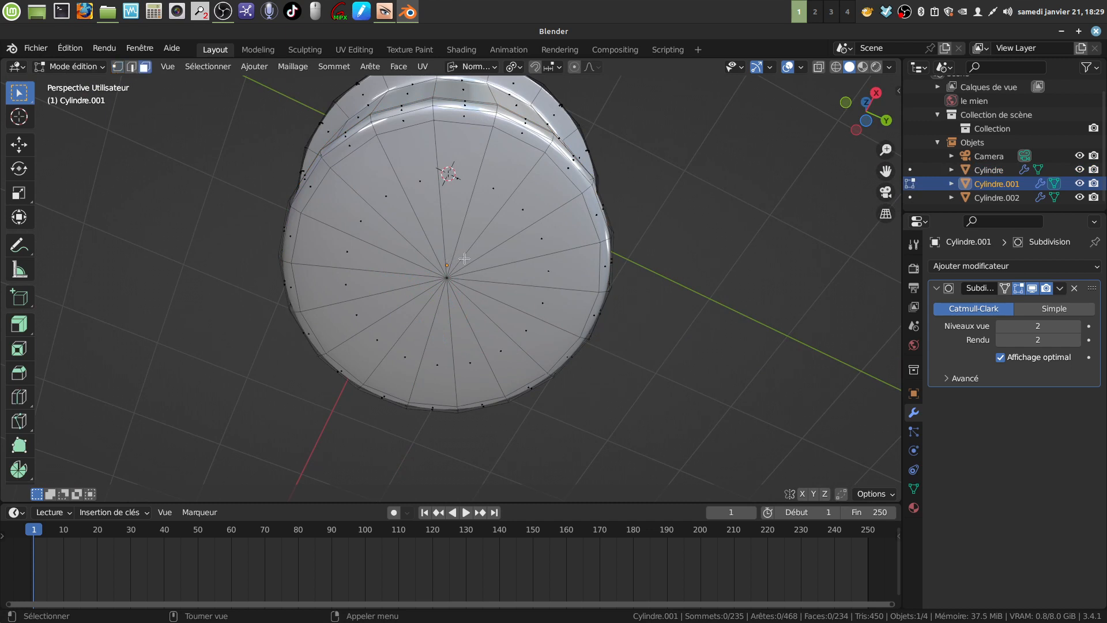
key(c)
drag(540, 259, 542, 278)
right_click(542, 278)
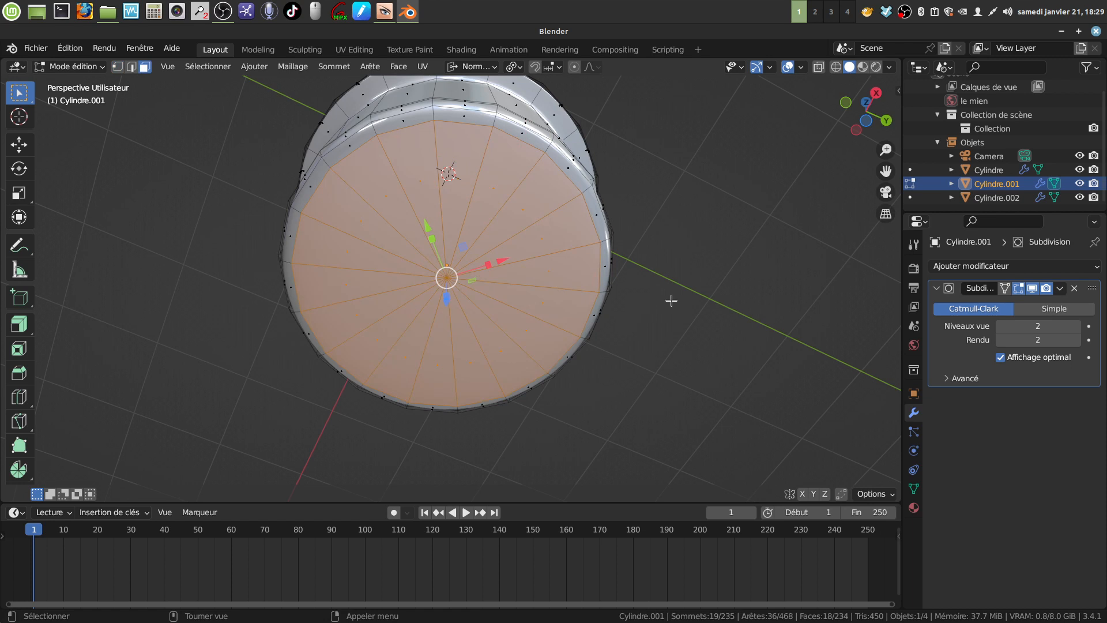
Inset the underside faces by 0.643 m and delete the resulting small central faces.
key(i)
click(623, 288)
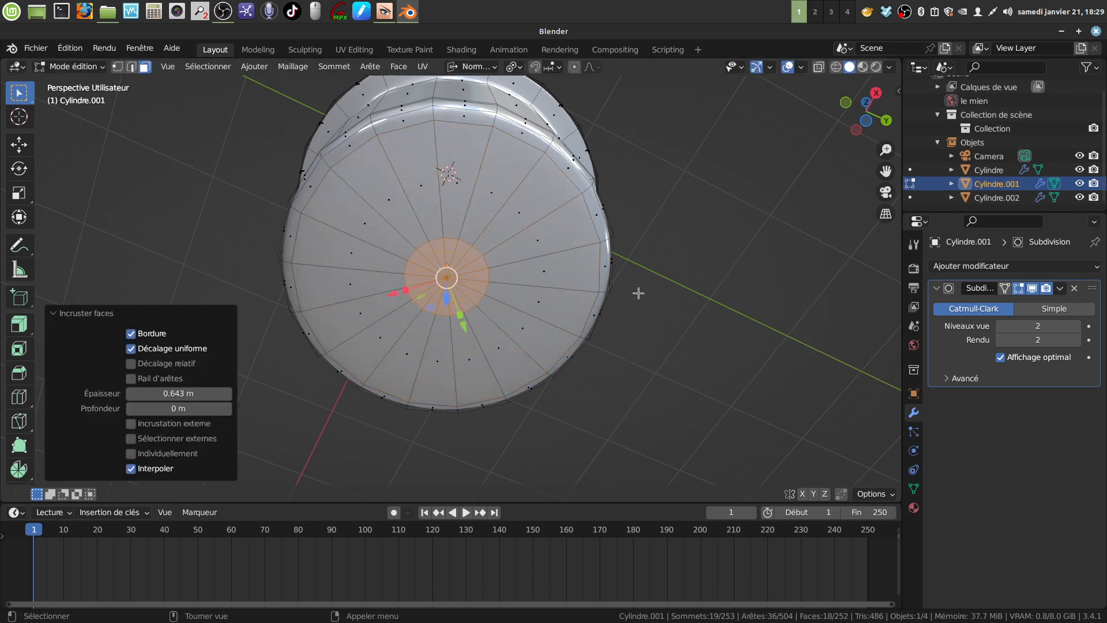
key(x)
click(623, 293)
scroll(537, 364, up, 2)
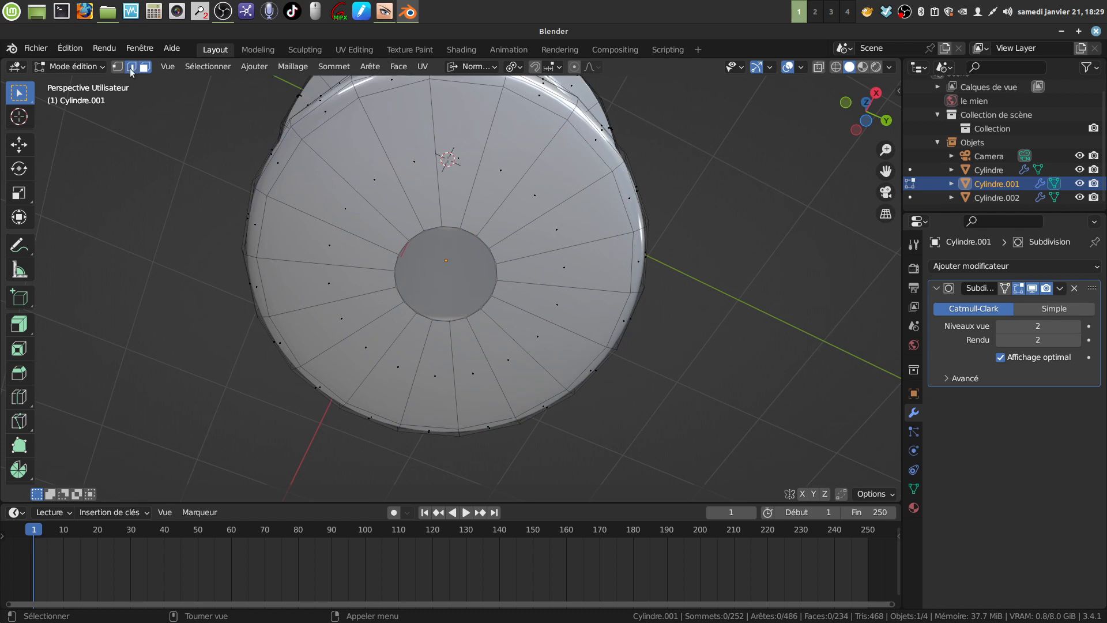
In edge selection, select the underside hole's edge loop, close it with Grid Fill and leave Edit Mode.
alt+click(472, 233)
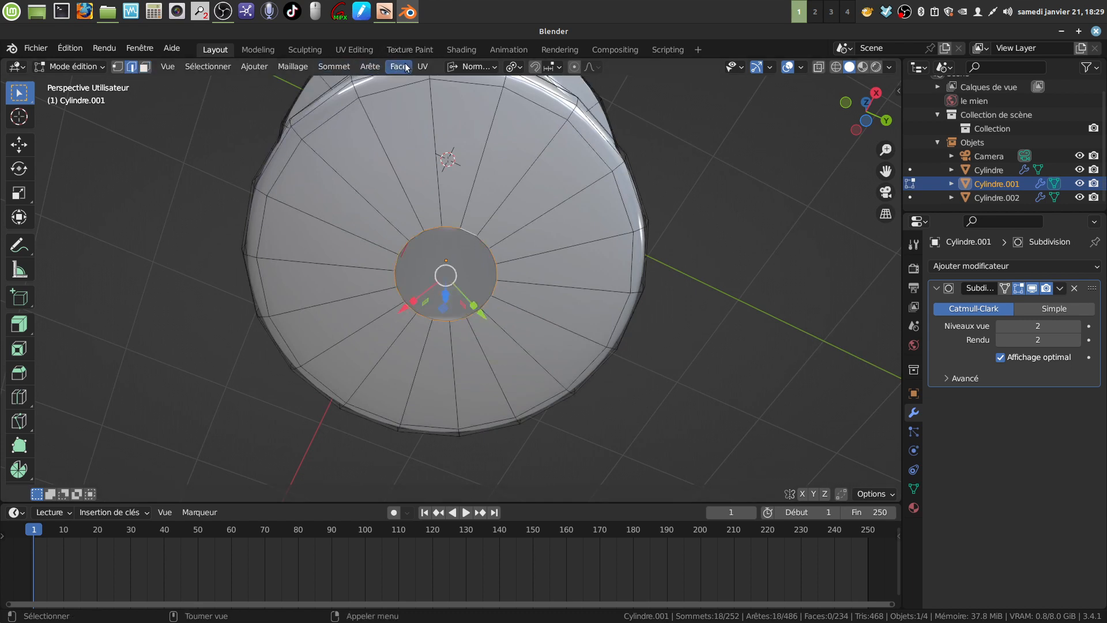
click(405, 68)
click(469, 232)
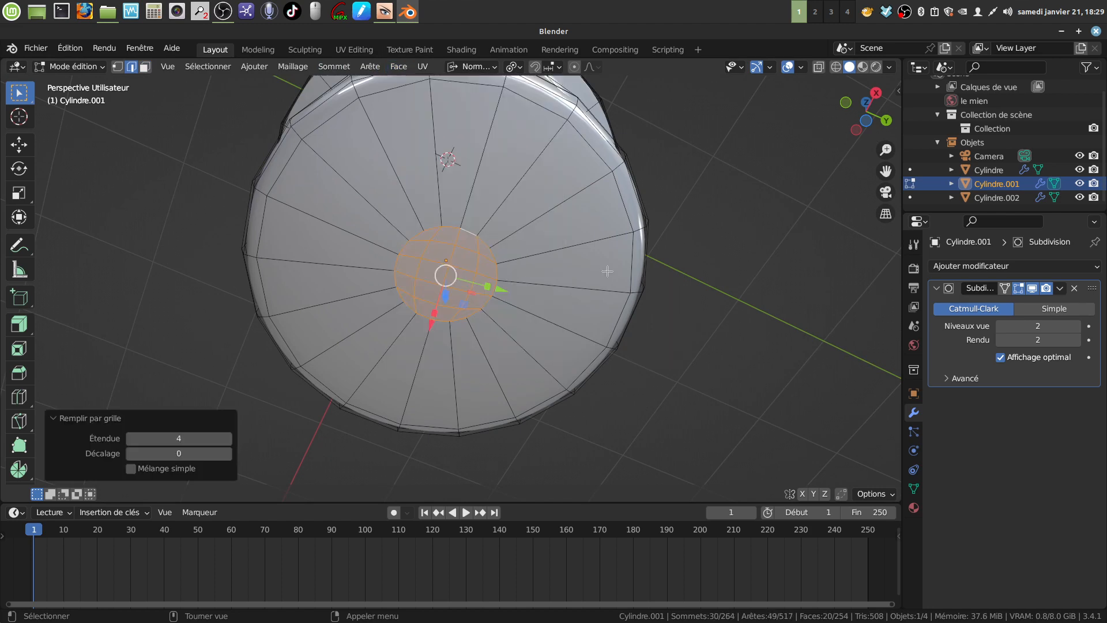
middle_drag(607, 271, 621, 326)
key(Tab)
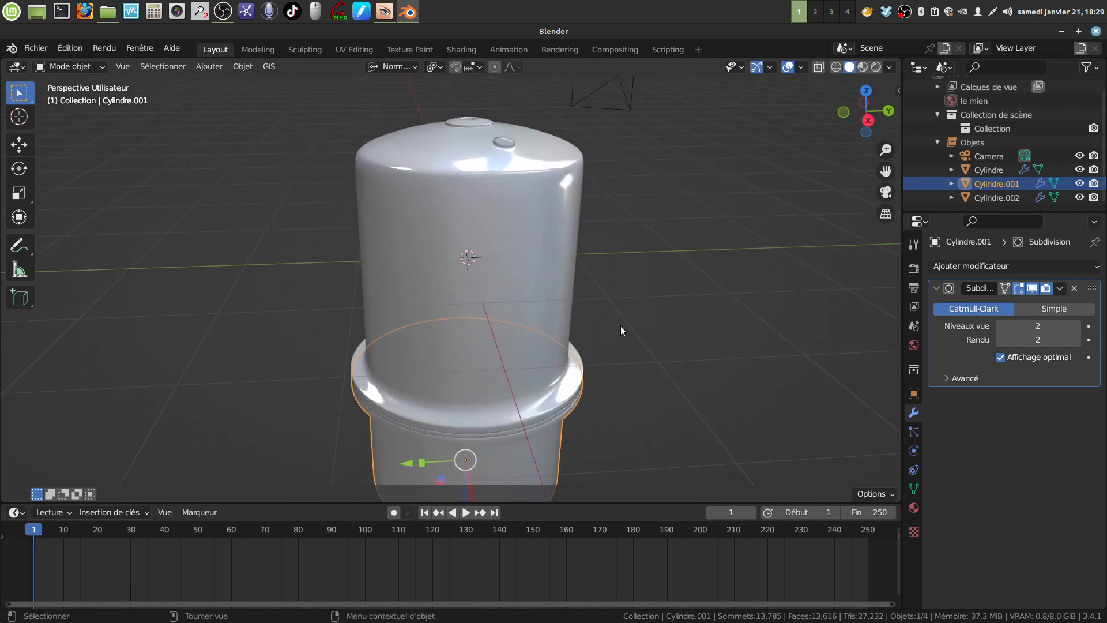
Examine the smoothed dome, its central boss and the side collar from several angles with nothing selected.
click(621, 327)
middle_drag(539, 291, 529, 437)
scroll(522, 404, up, 3)
middle_drag(521, 375, 504, 335)
scroll(524, 398, up, 1)
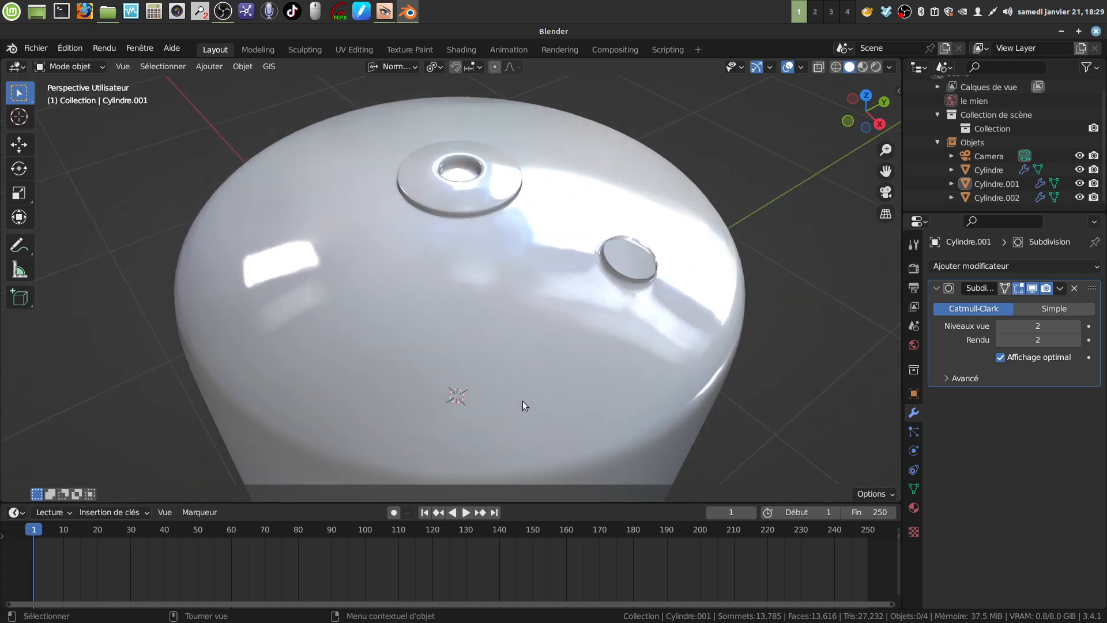
middle_drag(582, 335, 563, 345)
key(Tab)
key(Tab)
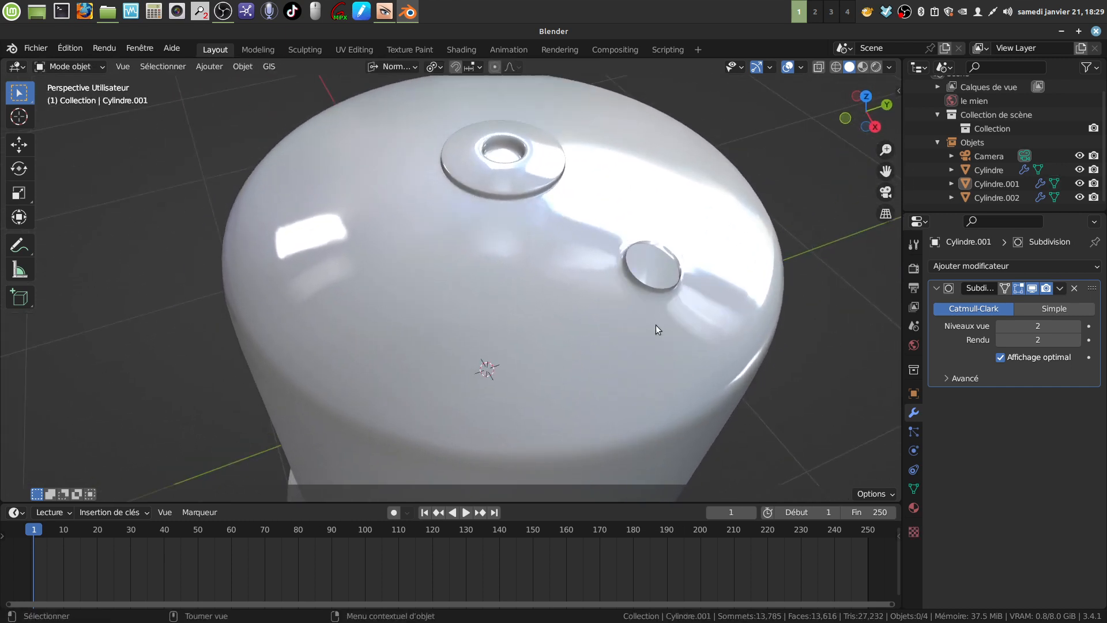
click(658, 324)
middle_drag(659, 320, 536, 342)
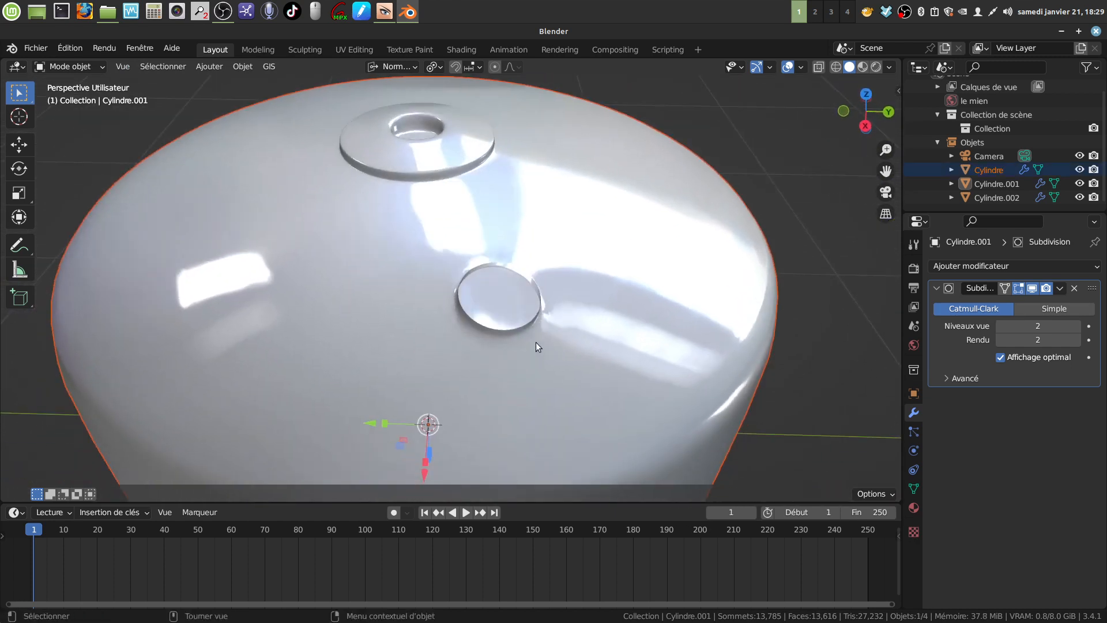
middle_drag(408, 304, 392, 254)
click(759, 306)
middle_drag(321, 305, 438, 186)
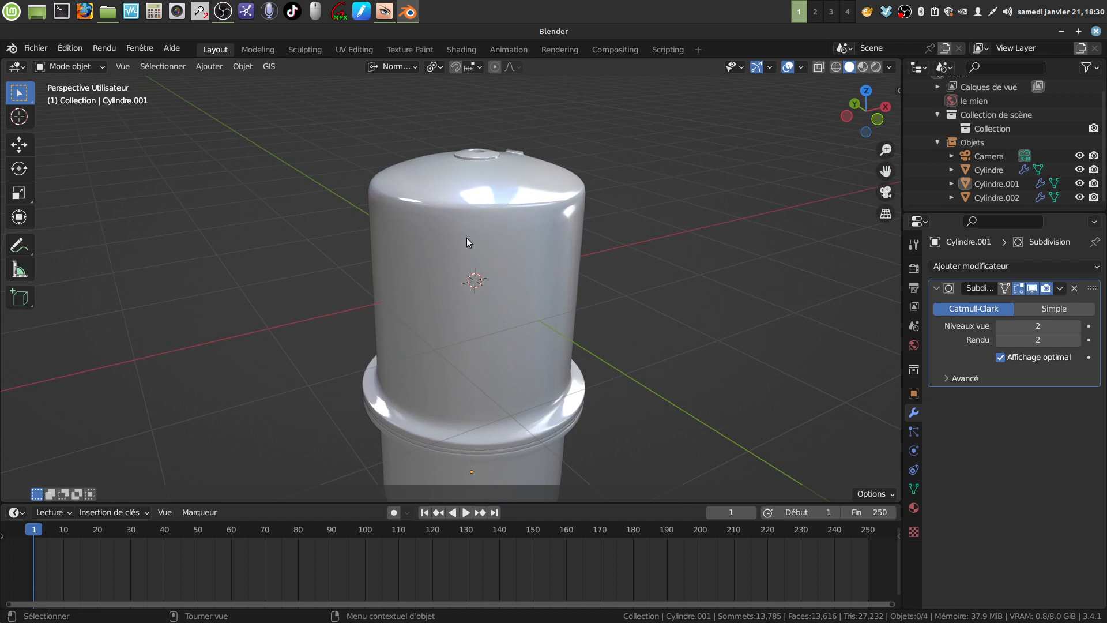
middle_drag(467, 241, 557, 151)
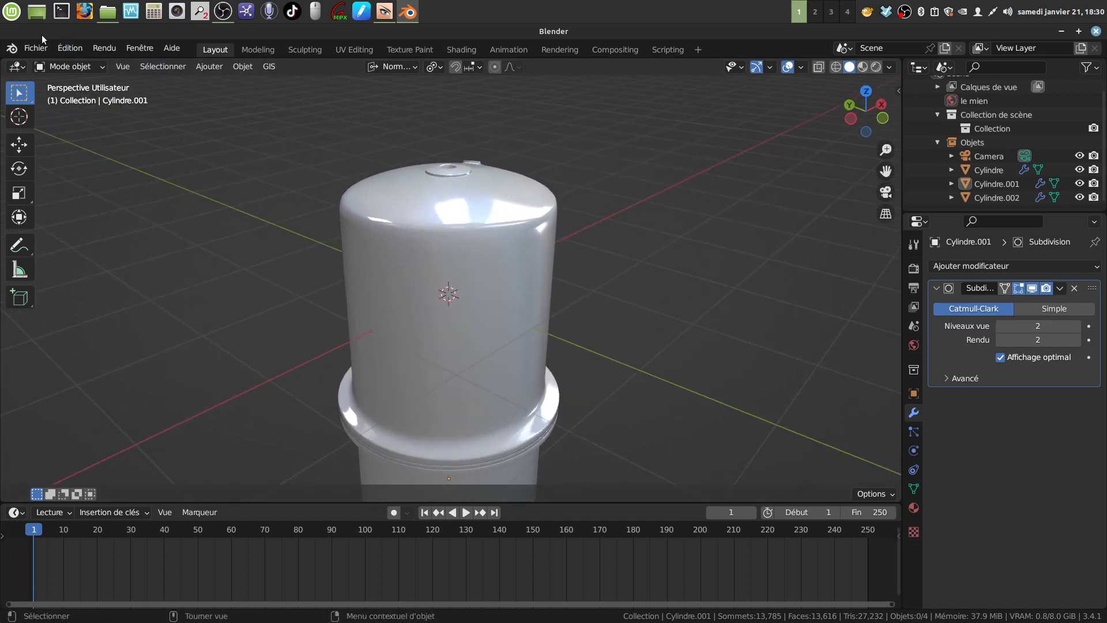
Save the scene in the téléc folder under the file name "lampe à carbure.blend".
click(33, 48)
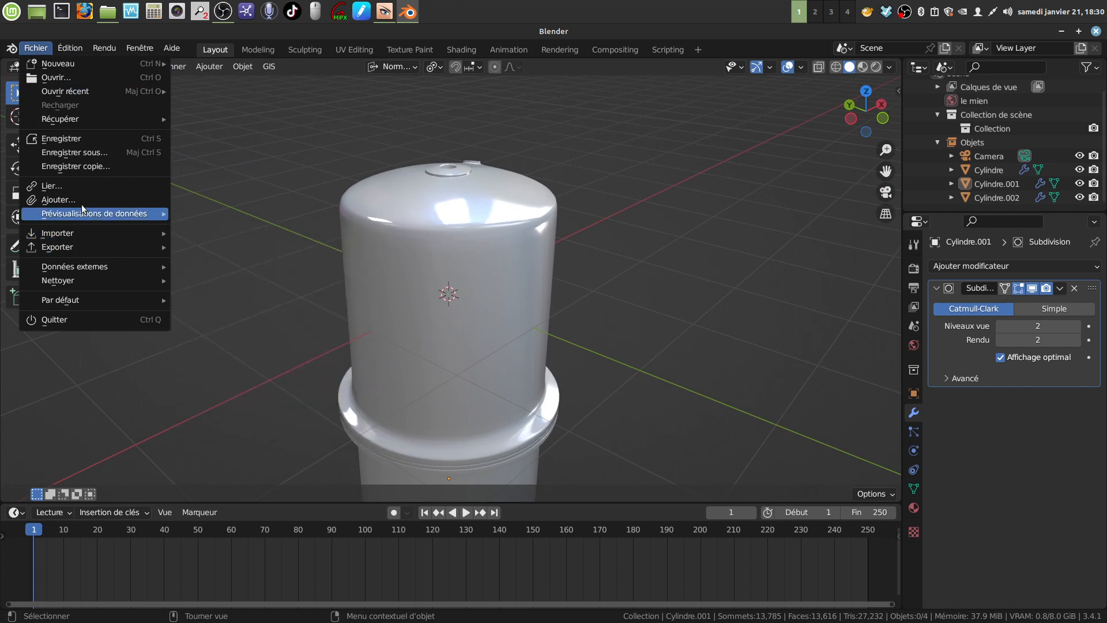
click(82, 152)
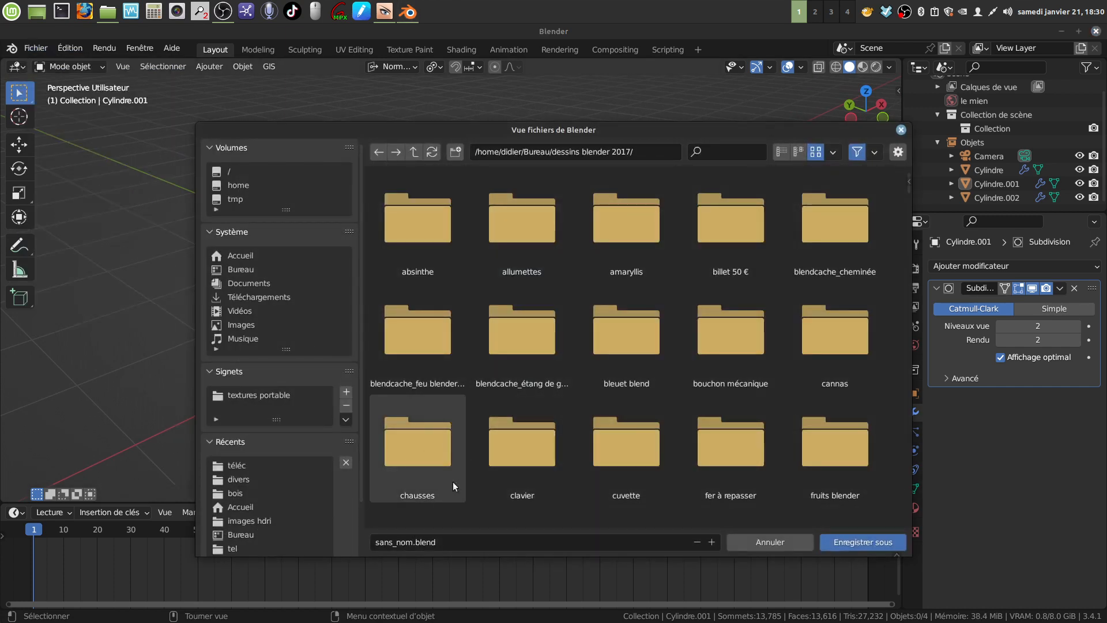
click(276, 467)
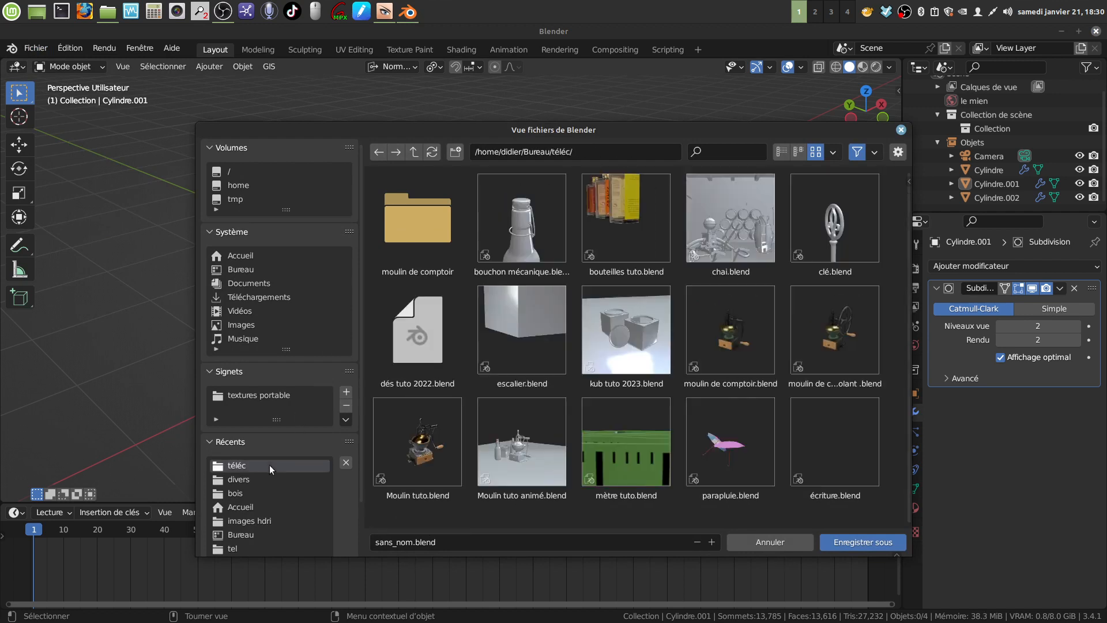
click(411, 542)
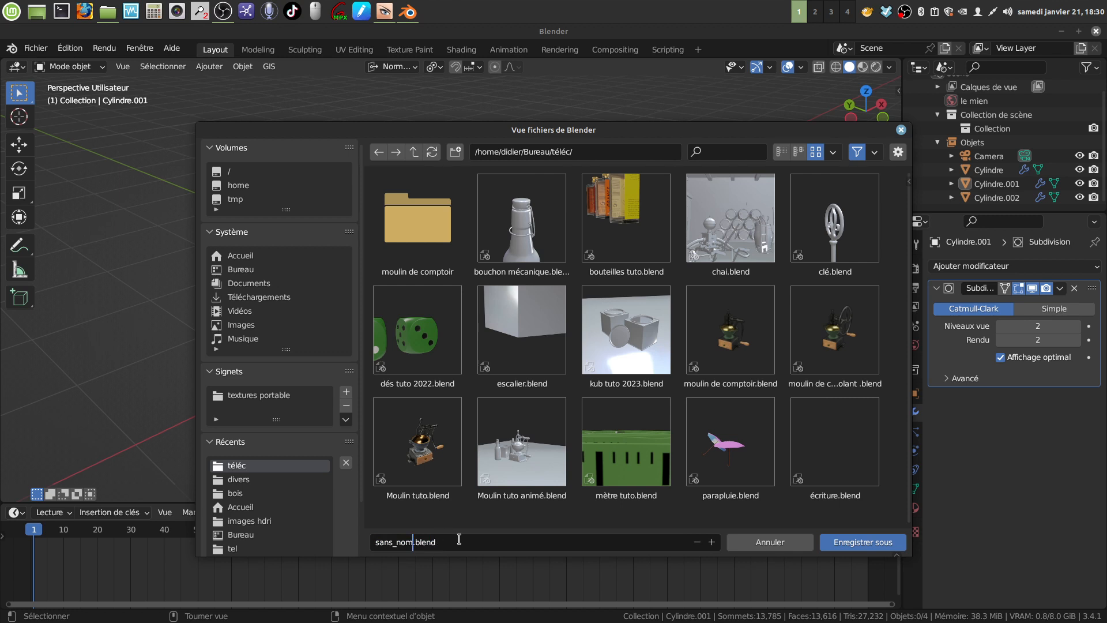
key(BackSpace)
key(BackSpace)
key(BackSpace)
key(BackSpace)
key(BackSpace)
key(BackSpace)
key(BackSpace)
key(BackSpace)
text(lampe à carbure)
click(519, 518)
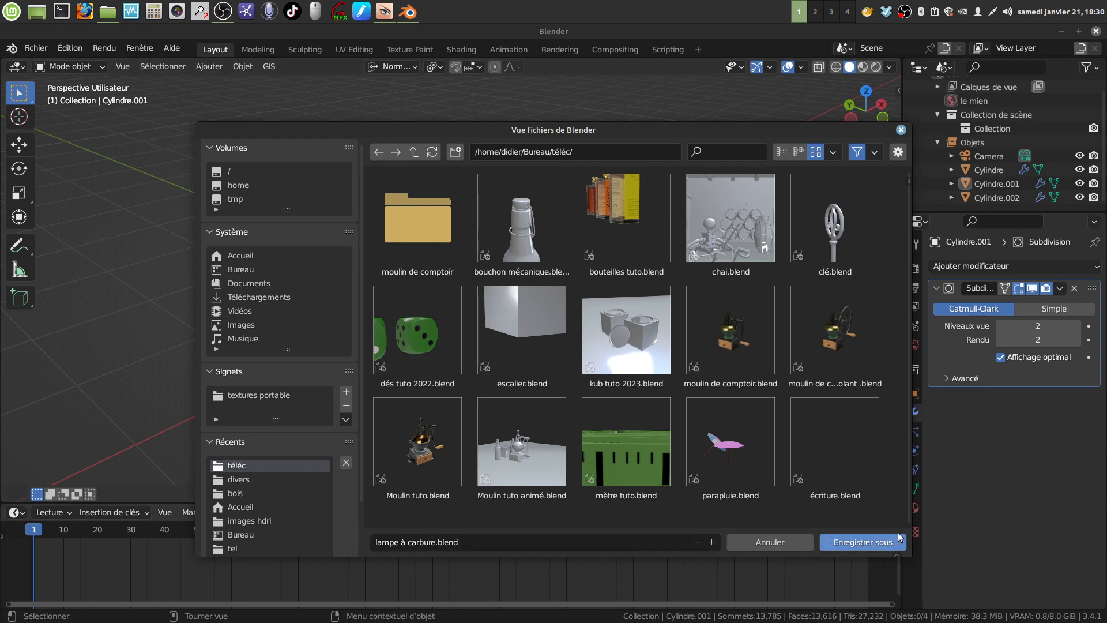
click(860, 542)
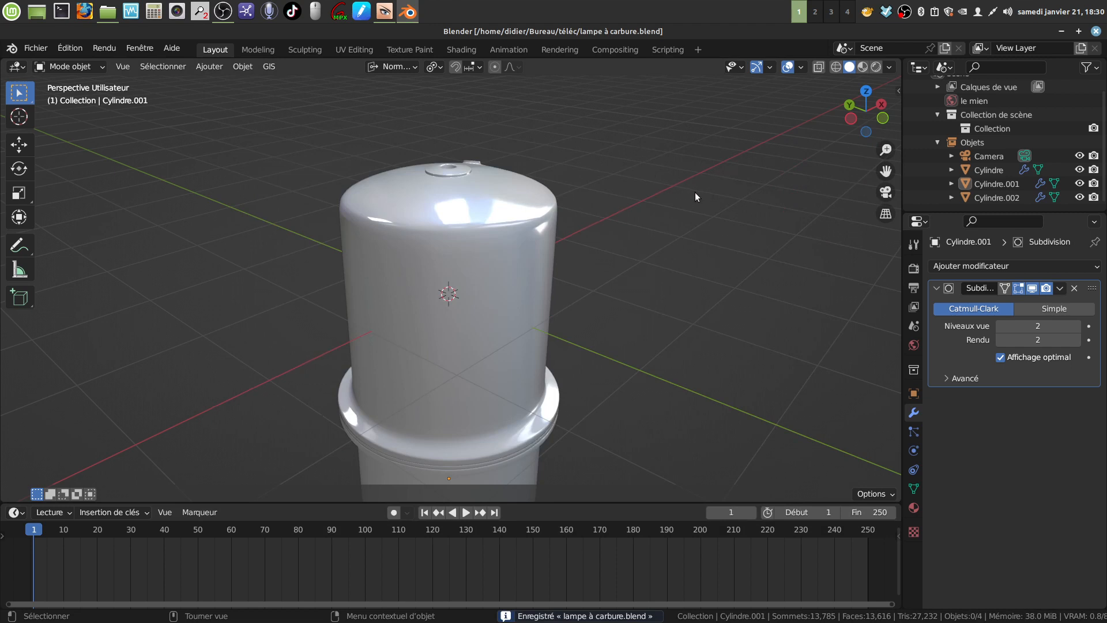